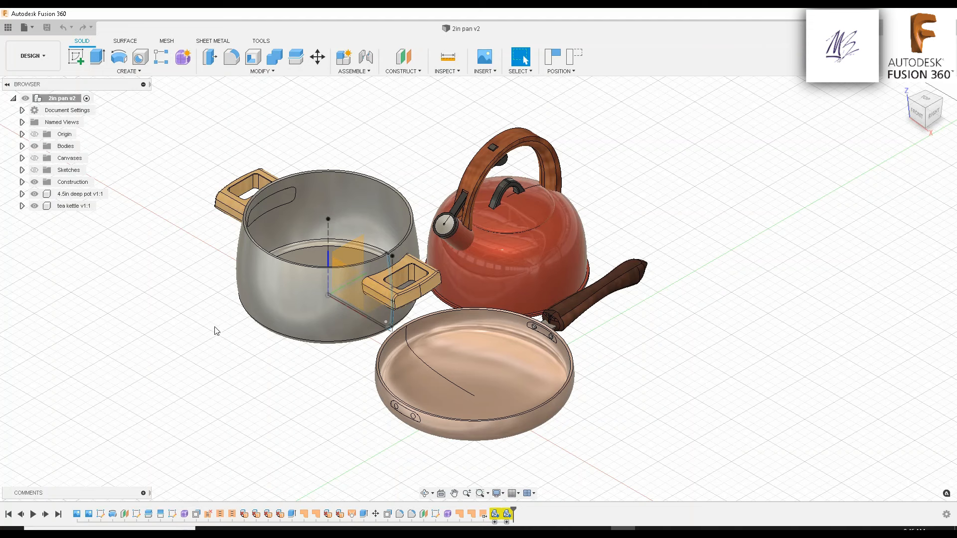
Examine the finished pot, tea kettle and pan from several angles, ending in an enlarged home view
{"action": "middle_click_drag", "start_coordinate": [632, 323], "coordinate": [603, 309], "text": "shift"}
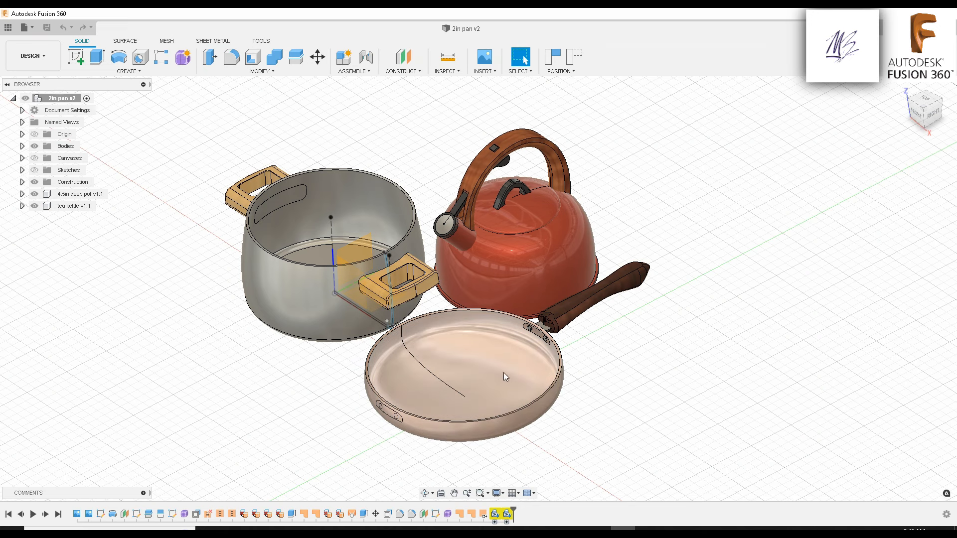
{"action": "middle_click_drag", "start_coordinate": [503, 377], "coordinate": [260, 407], "text": "shift"}
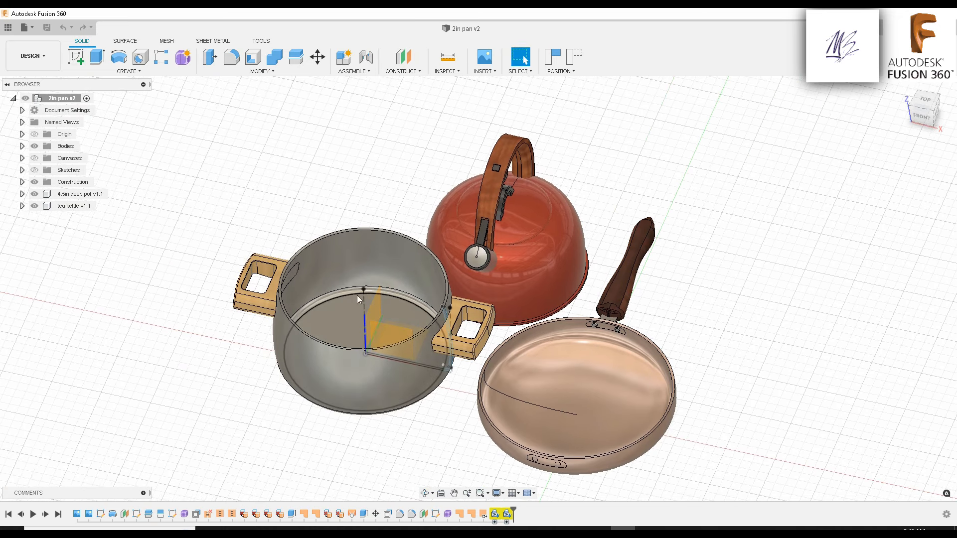
{"action": "middle_click_drag", "start_coordinate": [356, 295], "coordinate": [371, 319], "text": "shift"}
{"action": "middle_click_drag", "start_coordinate": [648, 301], "coordinate": [438, 288], "text": "shift"}
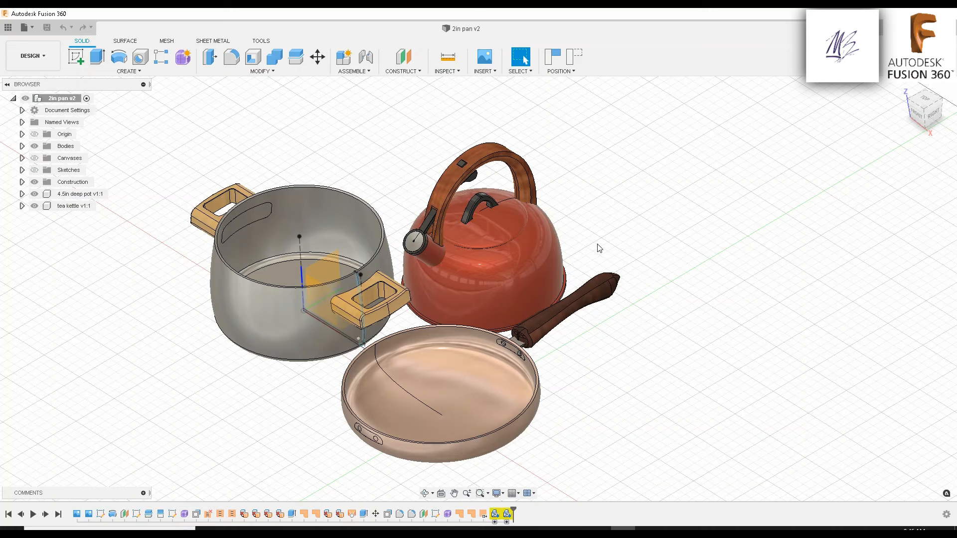
{"action": "middle_click_drag", "start_coordinate": [572, 263], "coordinate": [182, 251], "text": "shift"}
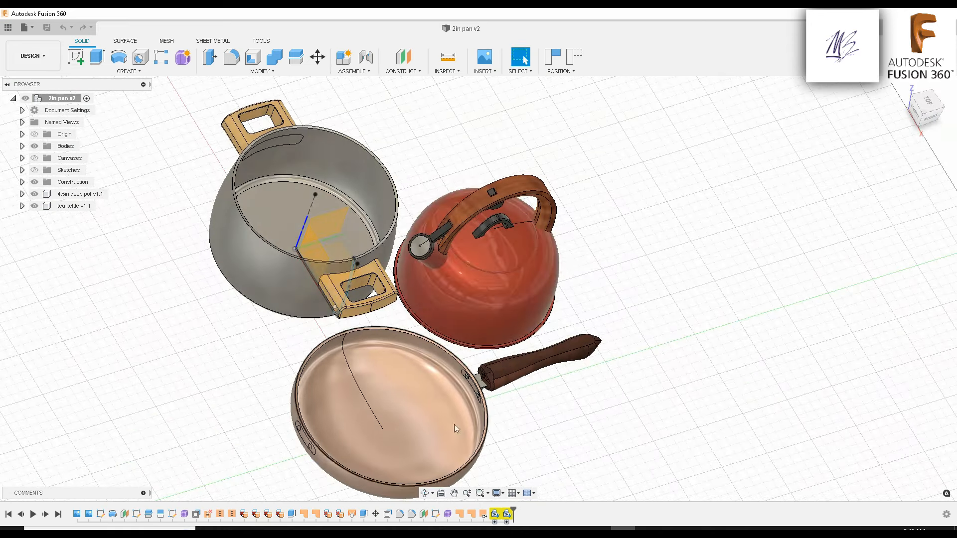
{"action": "middle_click_drag", "start_coordinate": [248, 343], "coordinate": [365, 447], "text": "shift"}
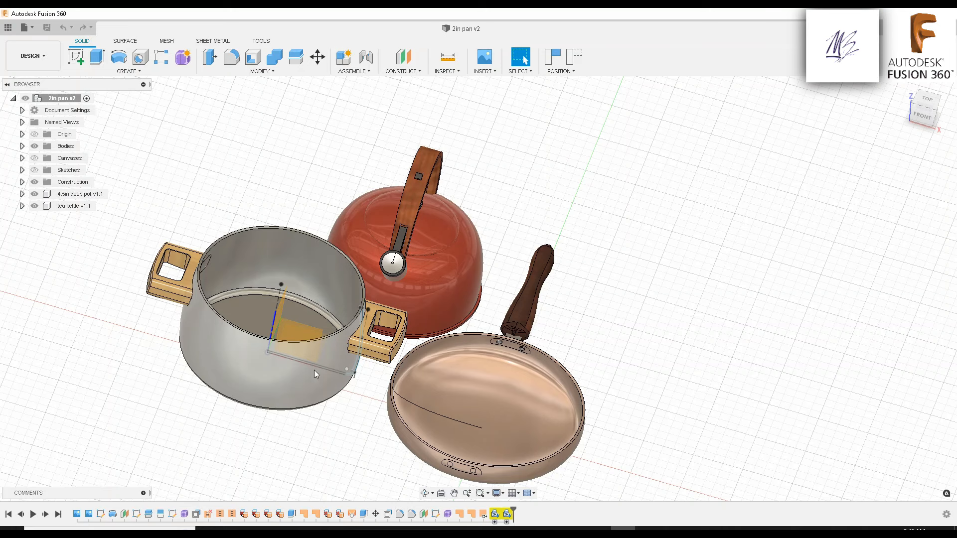
{"action": "middle_click_drag", "start_coordinate": [314, 369], "coordinate": [327, 398], "text": "shift"}
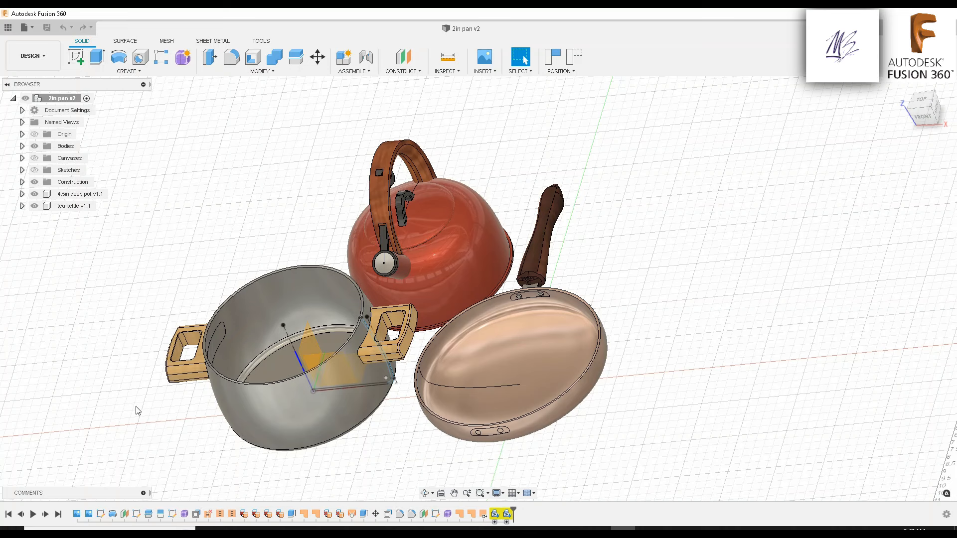
{"action": "mouse_move", "coordinate": [215, 404]}
{"action": "middle_mouse_down", "text": "shift"}
{"action": "mouse_move", "coordinate": [184, 405]}
{"action": "mouse_move", "coordinate": [186, 417]}
{"action": "mouse_move", "coordinate": [204, 413]}
{"action": "middle_mouse_up", "text": "shift"}
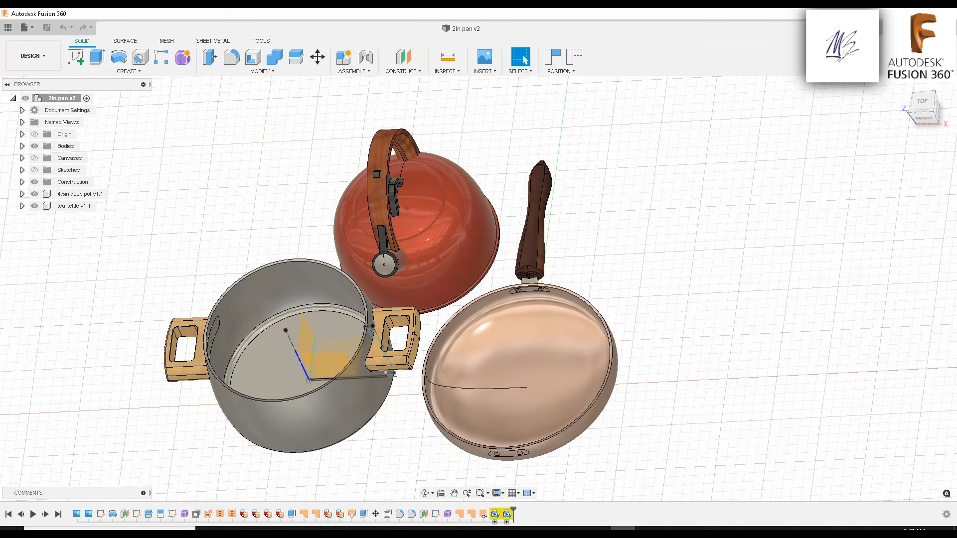
{"action": "left_click", "coordinate": [901, 86]}
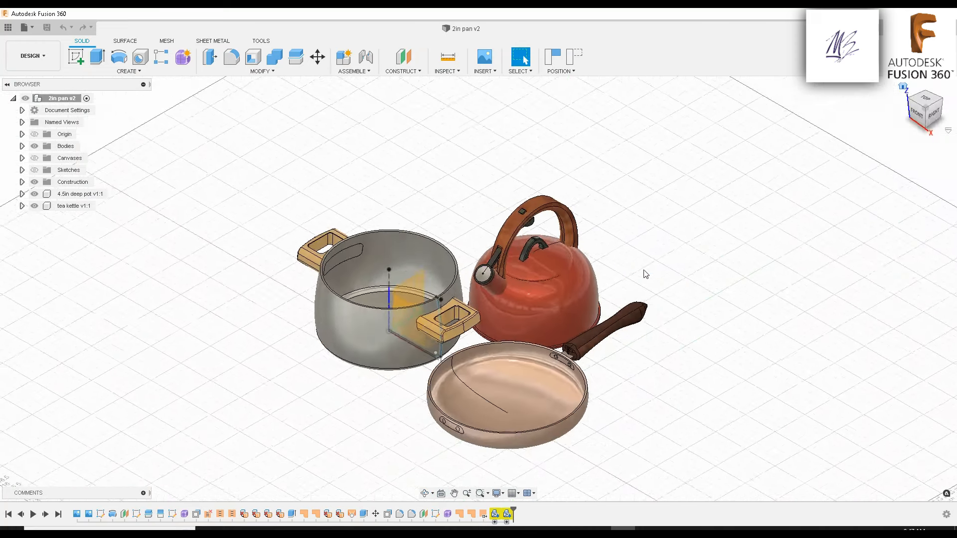
{"action": "scroll", "coordinate": [665, 294], "scroll_direction": "up", "scroll_amount": 3}
{"action": "middle_click_drag", "start_coordinate": [719, 251], "coordinate": [777, 206]}
{"action": "scroll", "coordinate": [777, 207], "scroll_direction": "down", "scroll_amount": 1}
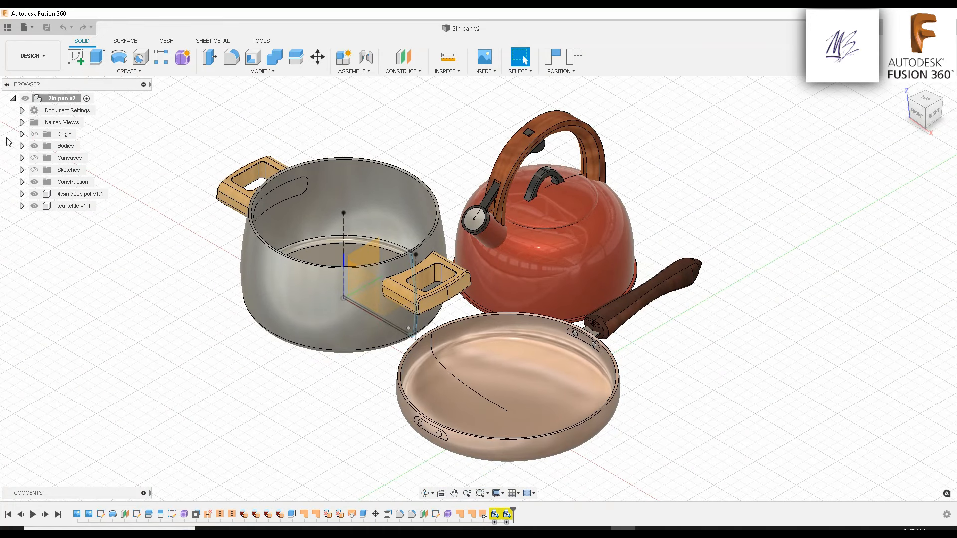
Create a new blank design, look over the pot in the 2in pan design once more, and return to the blank design
{"action": "left_click", "coordinate": [26, 28]}
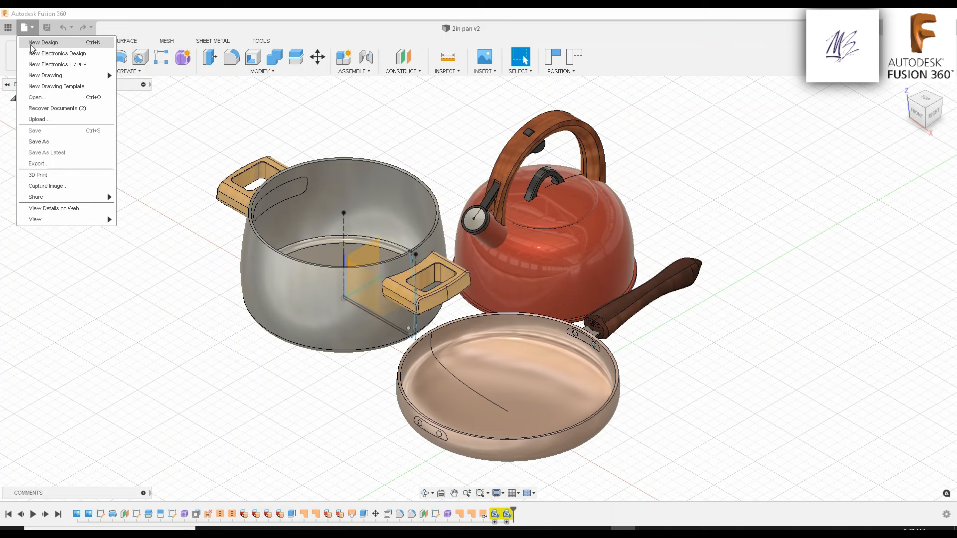
{"action": "left_click", "coordinate": [42, 43]}
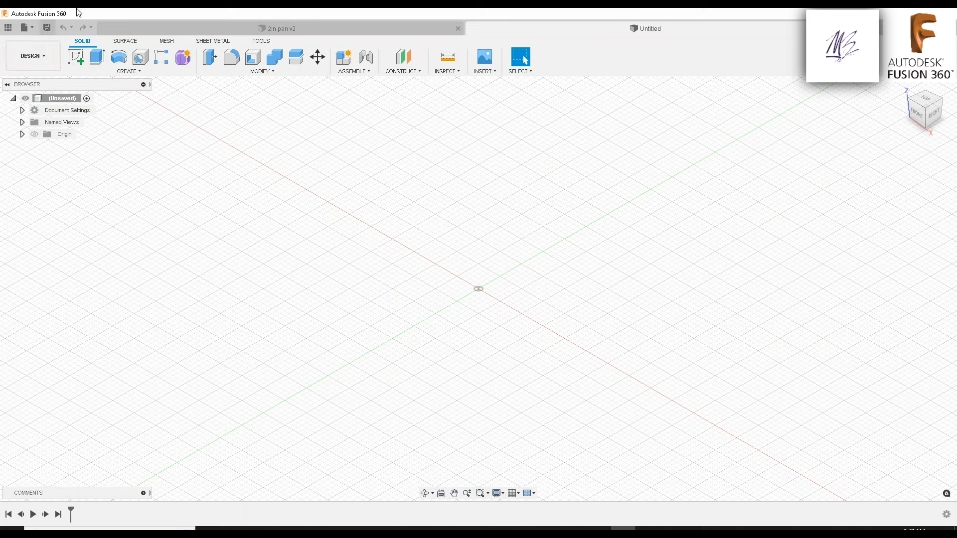
{"action": "left_click", "coordinate": [192, 27]}
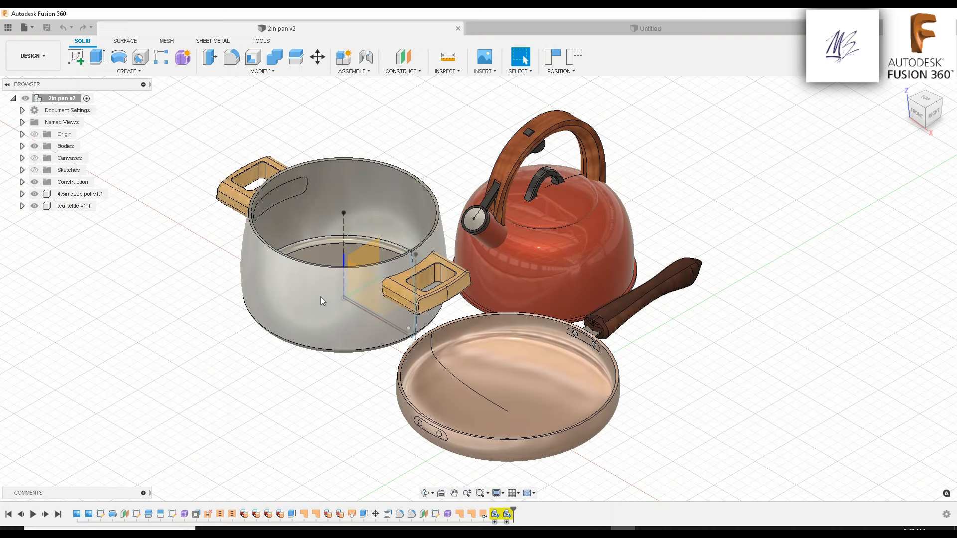
{"action": "middle_click_drag", "start_coordinate": [316, 306], "coordinate": [337, 308], "text": "shift"}
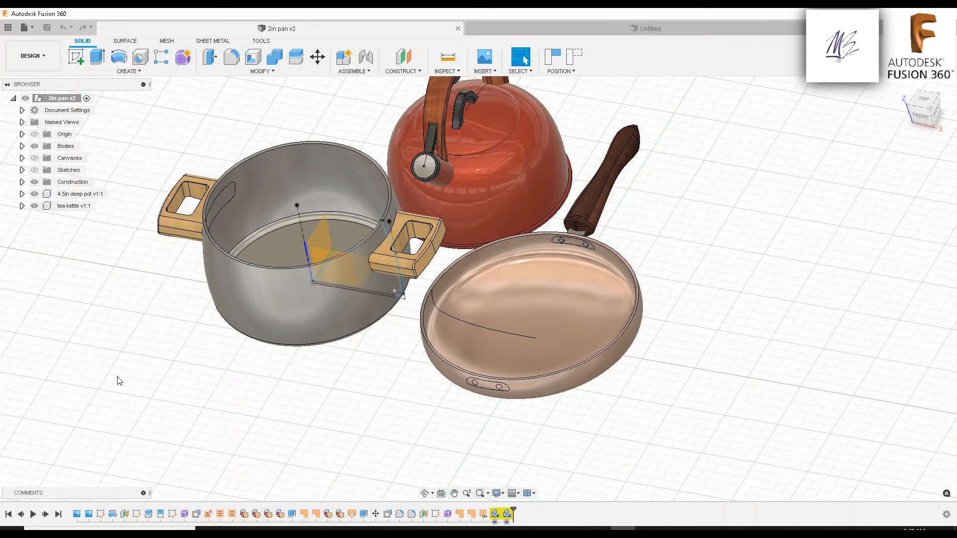
{"action": "left_click", "coordinate": [656, 31]}
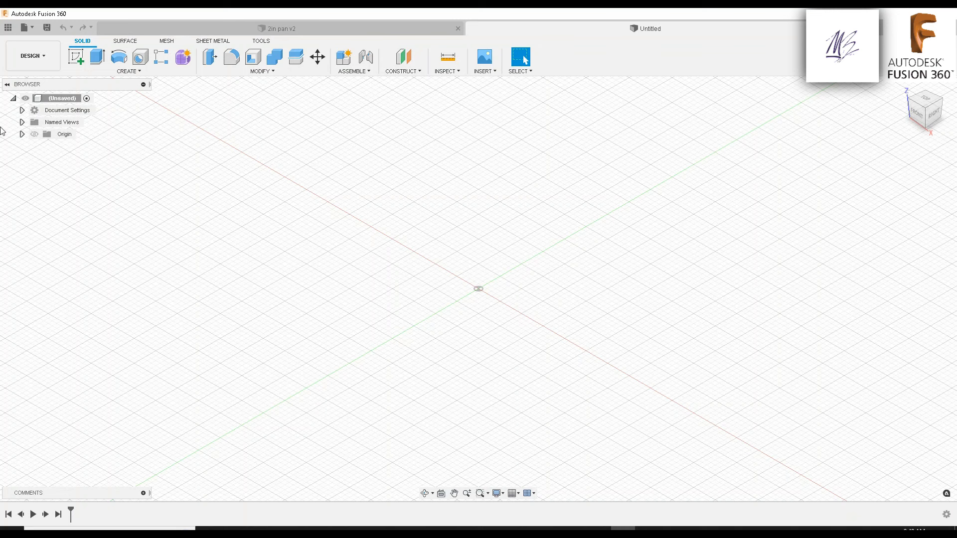
Show the origin planes and axes, and start a new sketch with the design seen from the right
{"action": "left_click", "coordinate": [42, 135]}
{"action": "left_click", "coordinate": [35, 134]}
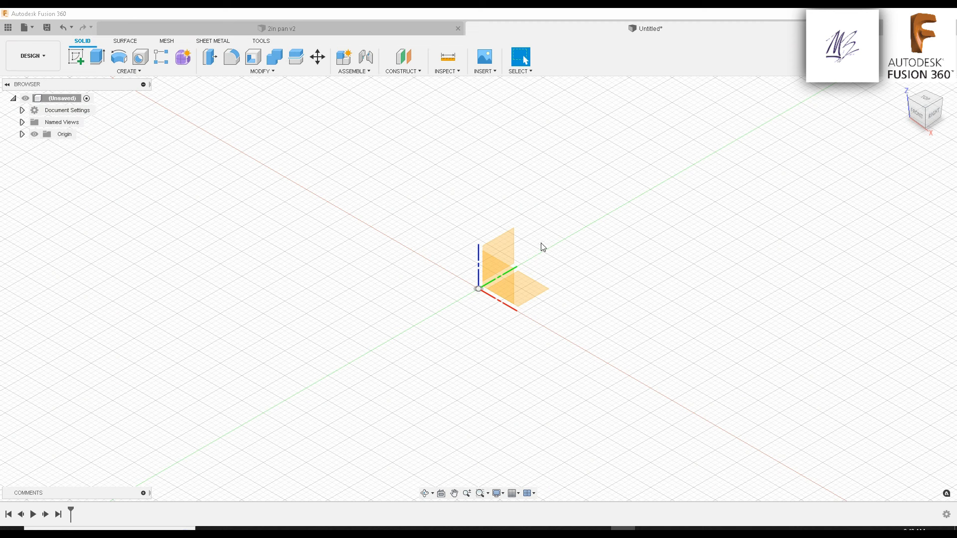
{"action": "left_click", "coordinate": [935, 115]}
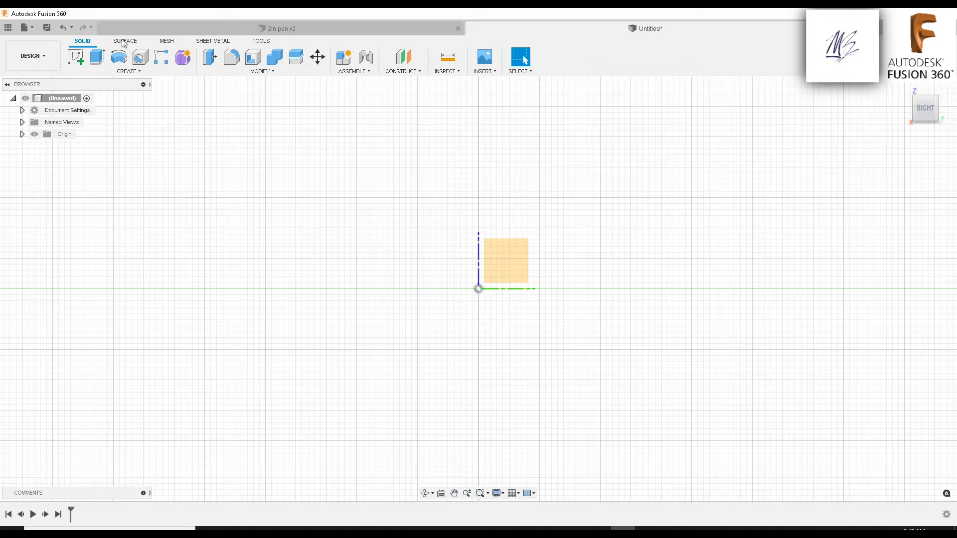
{"action": "left_click", "coordinate": [78, 58]}
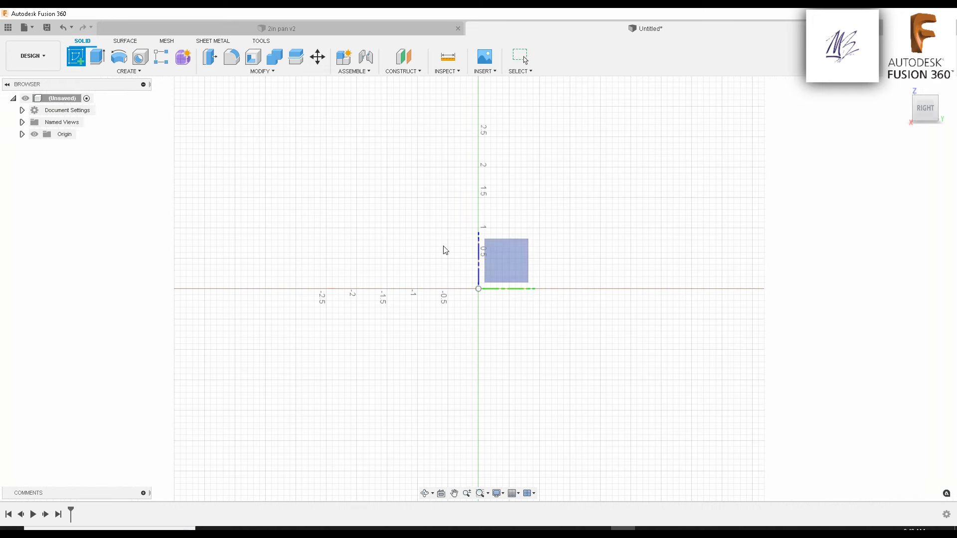
{"action": "middle_click_drag", "start_coordinate": [513, 232], "coordinate": [479, 266], "text": "shift"}
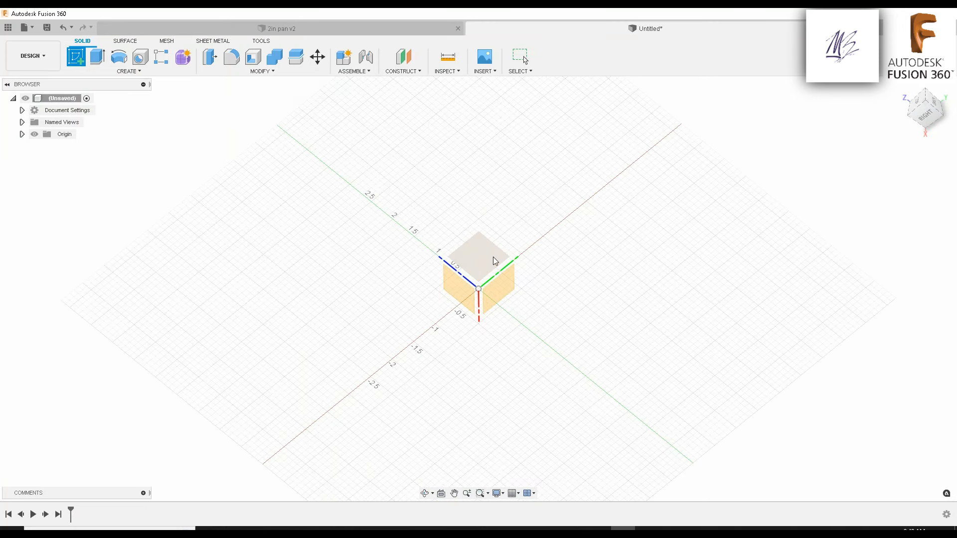
{"action": "left_click", "coordinate": [924, 118]}
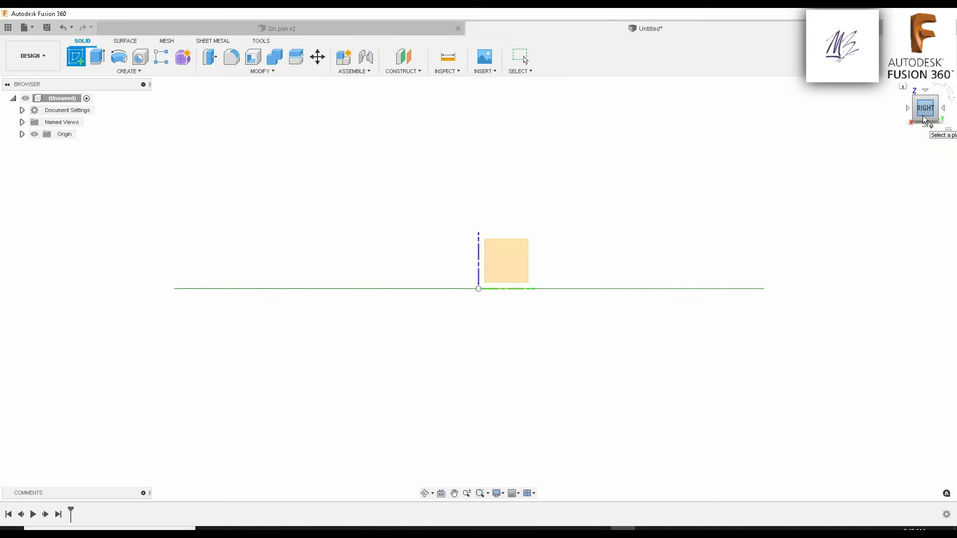
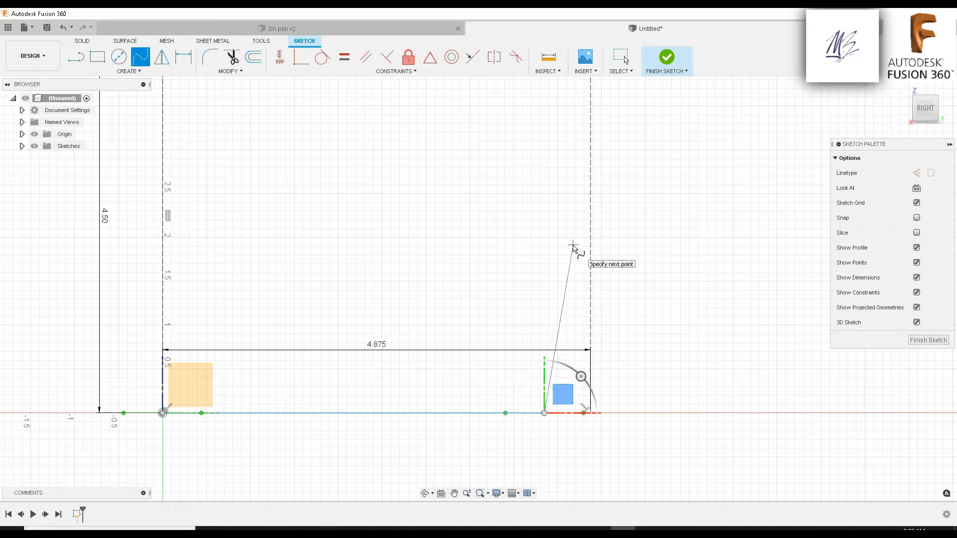
Finish the short slanted spline at the rectangle's lower outer corner, and draw a vertical spline from its middle up to the rectangle's top edge
{"action": "left_click", "coordinate": [590, 394]}
{"action": "key", "text": "Escape"}
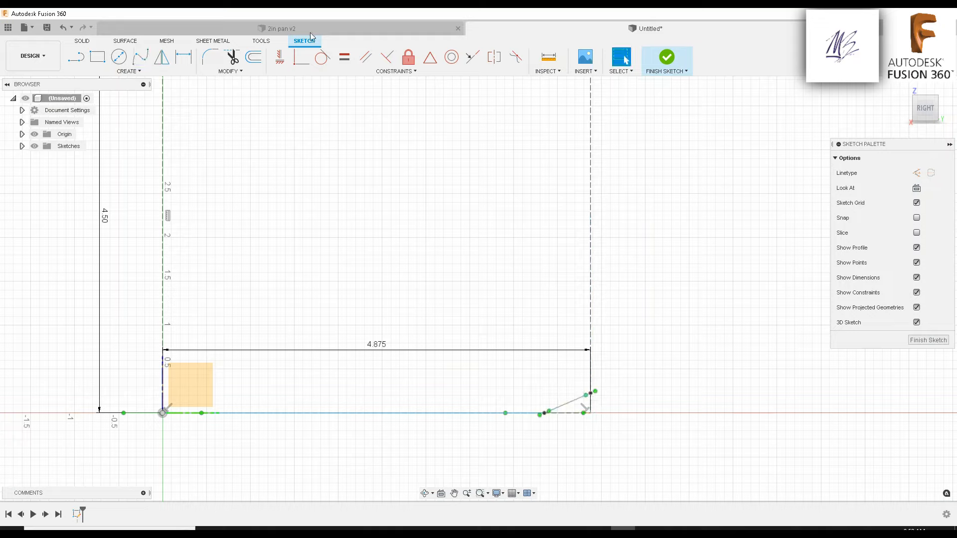
{"action": "left_click", "coordinate": [141, 58]}
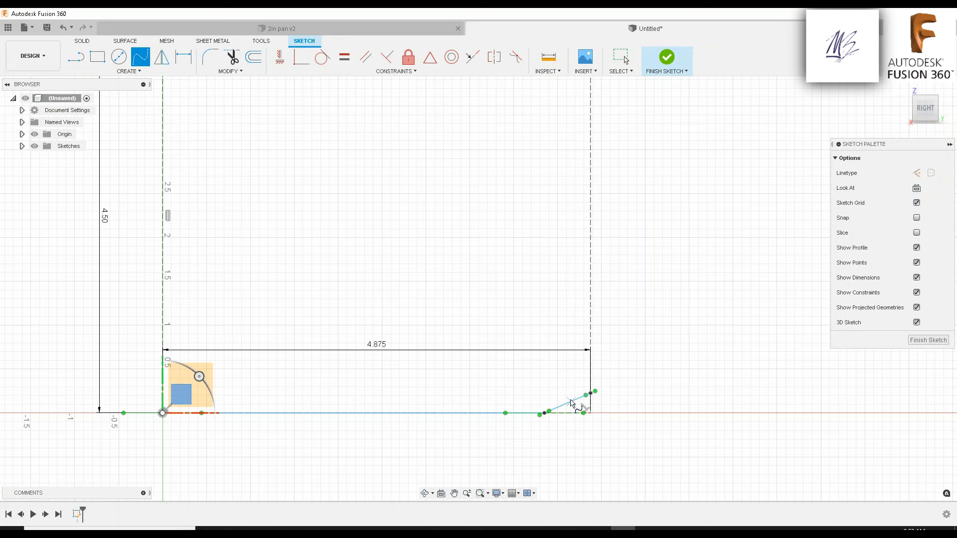
{"action": "left_click", "coordinate": [576, 401]}
{"action": "middle_click_drag", "start_coordinate": [562, 125], "coordinate": [581, 293]}
{"action": "scroll", "coordinate": [581, 293], "scroll_direction": "down", "scroll_amount": 2}
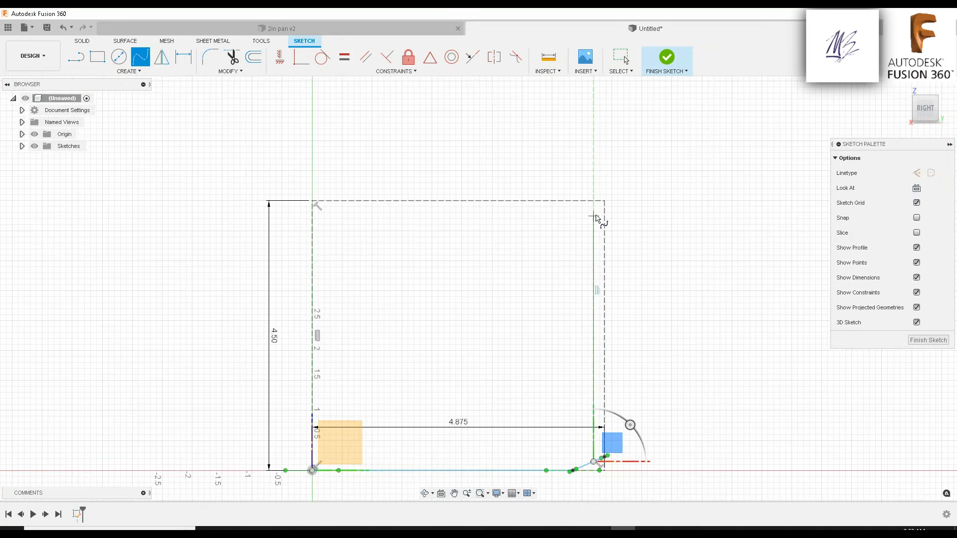
{"action": "left_click", "coordinate": [593, 202]}
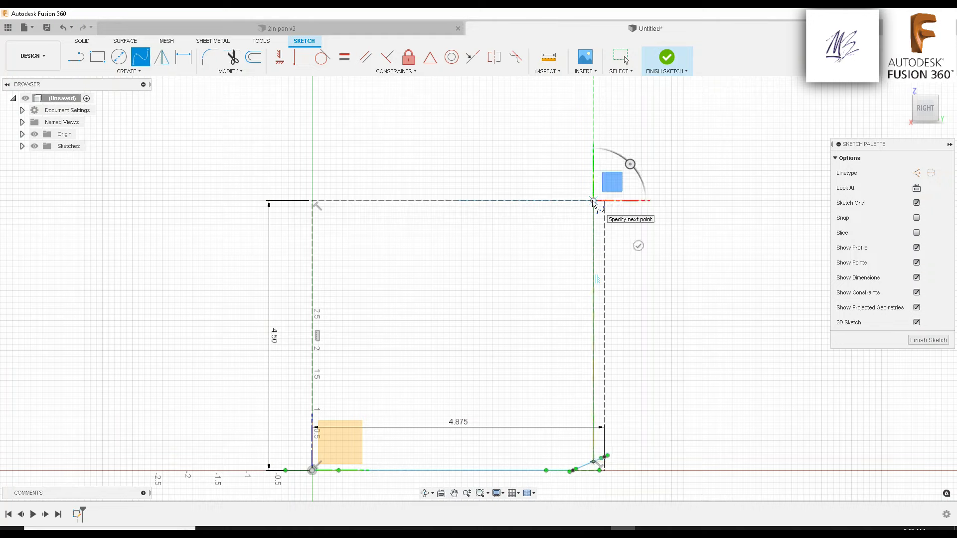
{"action": "key", "text": "Escape"}
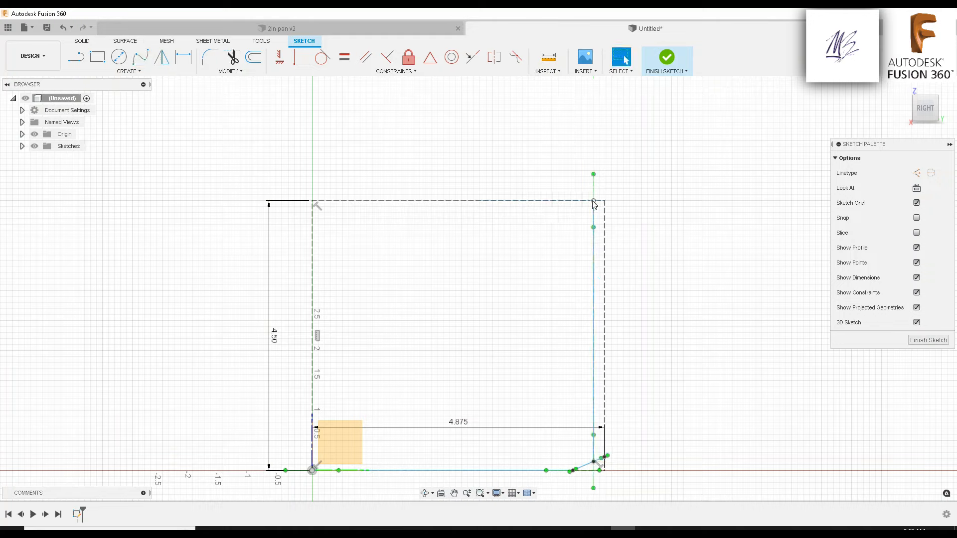
Examine the tangent handles at the upper and lower ends of the vertical spline
{"action": "left_click", "coordinate": [593, 228]}
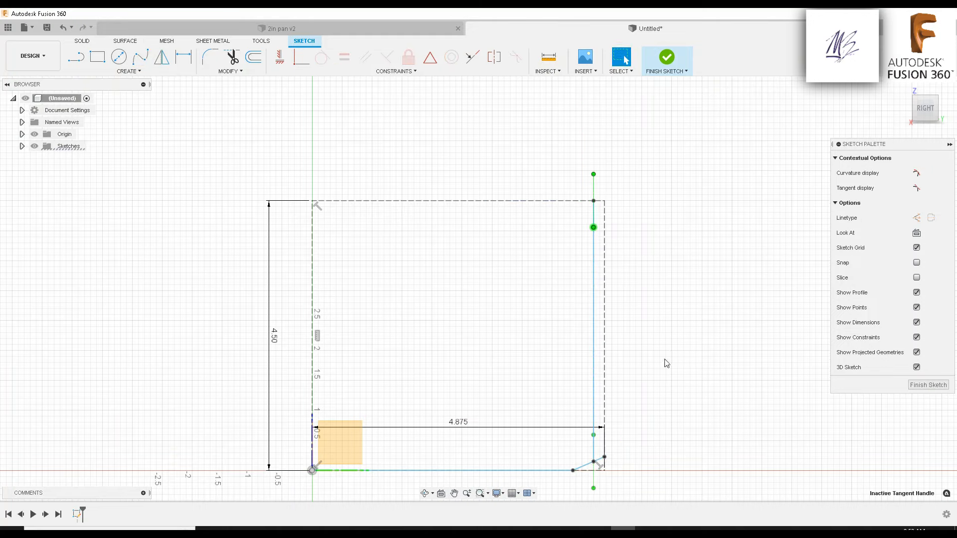
{"action": "scroll", "coordinate": [588, 462], "scroll_direction": "up", "scroll_amount": 4}
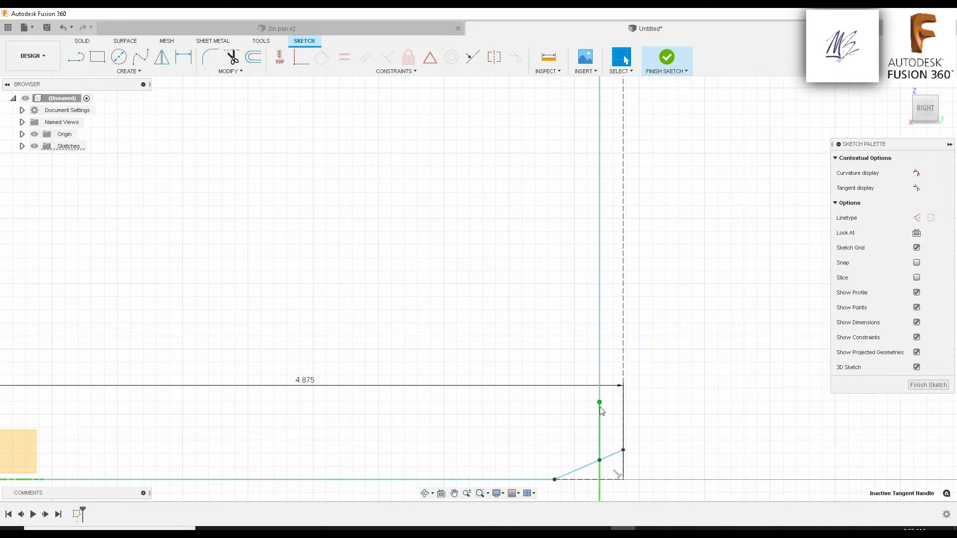
{"action": "scroll", "coordinate": [568, 421], "scroll_direction": "down", "scroll_amount": 4}
{"action": "scroll", "coordinate": [559, 431], "scroll_direction": "up", "scroll_amount": 4}
{"action": "middle_click_drag", "start_coordinate": [558, 432], "coordinate": [504, 259]}
{"action": "scroll", "coordinate": [501, 343], "scroll_direction": "down", "scroll_amount": 4}
{"action": "middle_click_drag", "start_coordinate": [468, 225], "coordinate": [539, 333]}
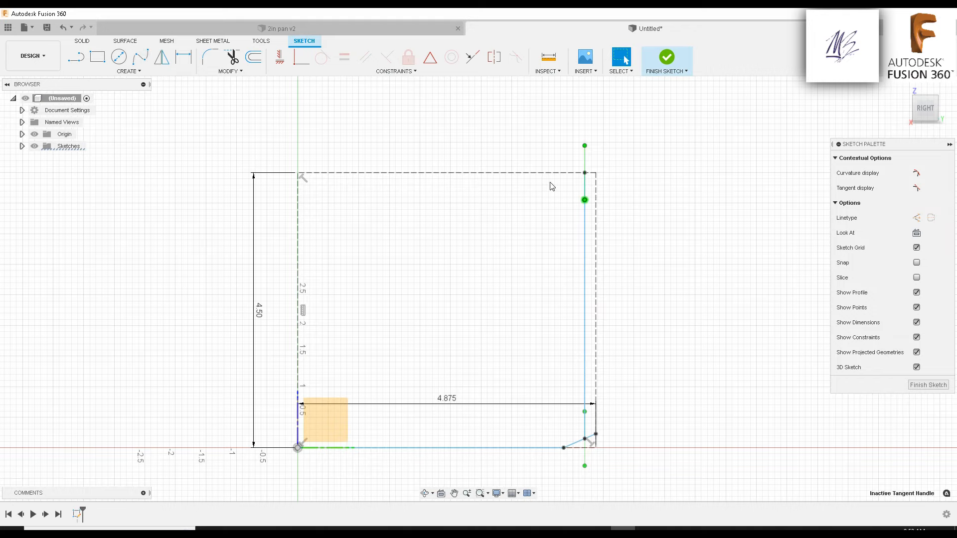
{"action": "scroll", "coordinate": [459, 452], "scroll_direction": "up", "scroll_amount": 3}
{"action": "middle_click_drag", "start_coordinate": [461, 433], "coordinate": [359, 389]}
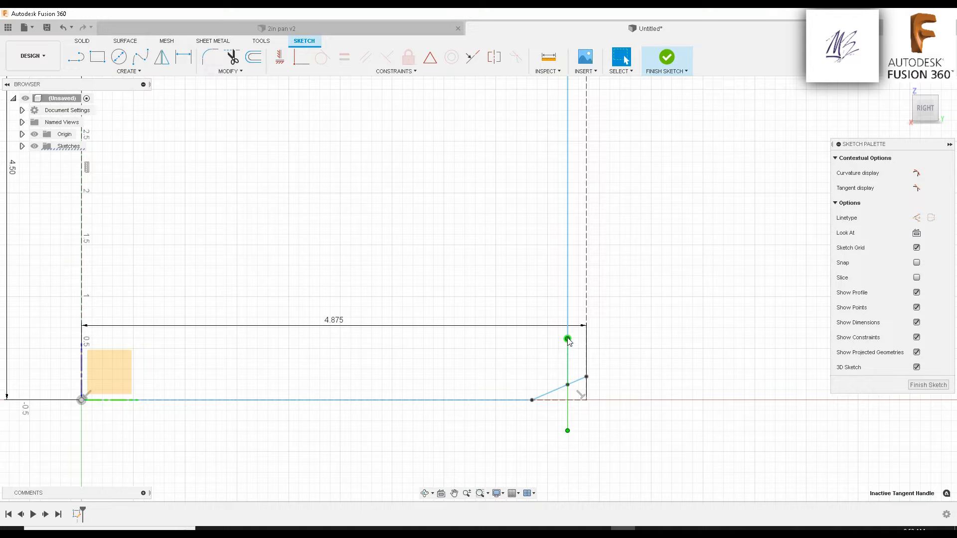
Move the lower tangent handle of the vertical spline 0.14 in horizontally outward to bulge the pot wall
{"action": "key", "text": "m"}
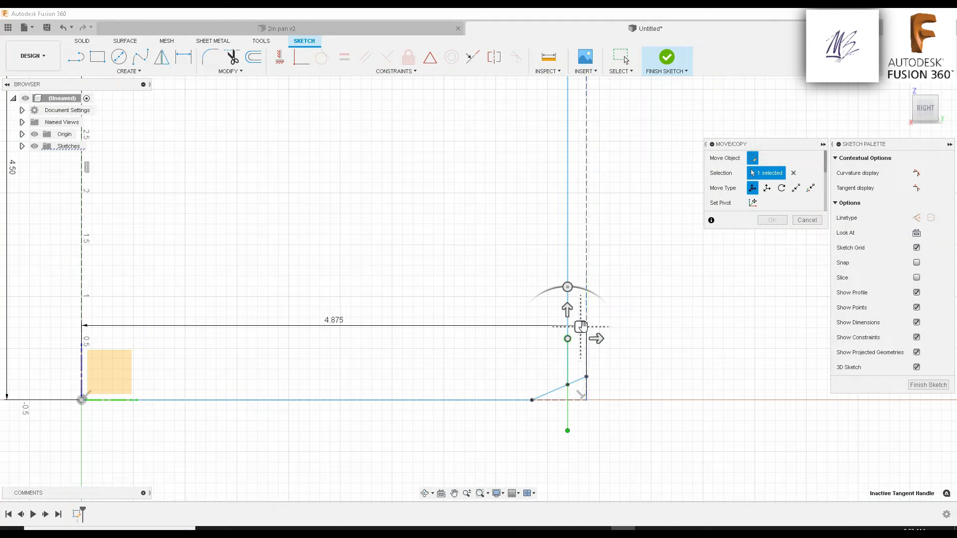
{"action": "left_click", "coordinate": [582, 327]}
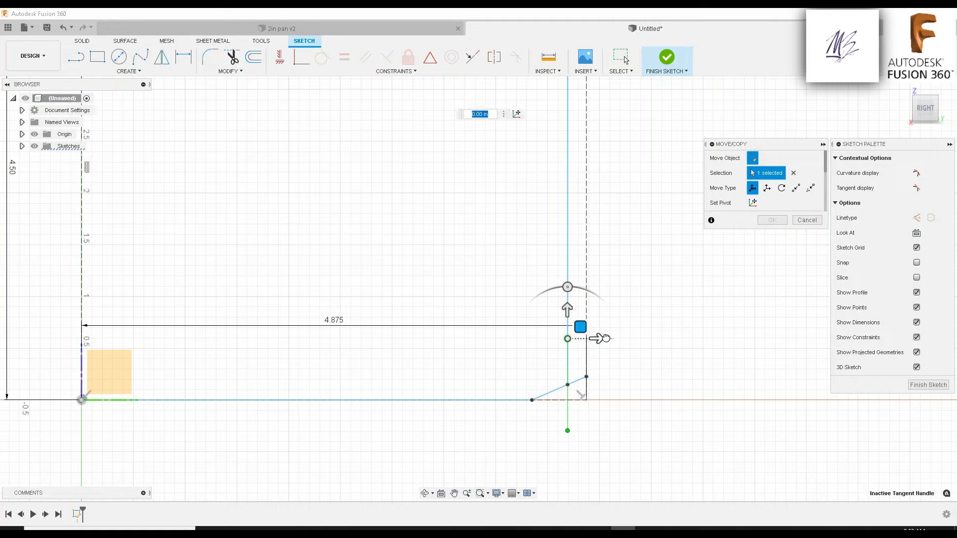
{"action": "mouse_move", "coordinate": [598, 339]}
{"action": "left_mouse_down"}
{"action": "mouse_move", "coordinate": [608, 336]}
{"action": "mouse_move", "coordinate": [590, 338]}
{"action": "mouse_move", "coordinate": [567, 298]}
{"action": "mouse_move", "coordinate": [567, 317]}
{"action": "mouse_move", "coordinate": [607, 341]}
{"action": "left_mouse_up"}
{"action": "middle_click_drag", "start_coordinate": [549, 288], "coordinate": [544, 417]}
{"action": "scroll", "coordinate": [545, 417], "scroll_direction": "down", "scroll_amount": 3}
{"action": "scroll", "coordinate": [568, 399], "scroll_direction": "up", "scroll_amount": 3}
{"action": "scroll", "coordinate": [568, 342], "scroll_direction": "down", "scroll_amount": 3}
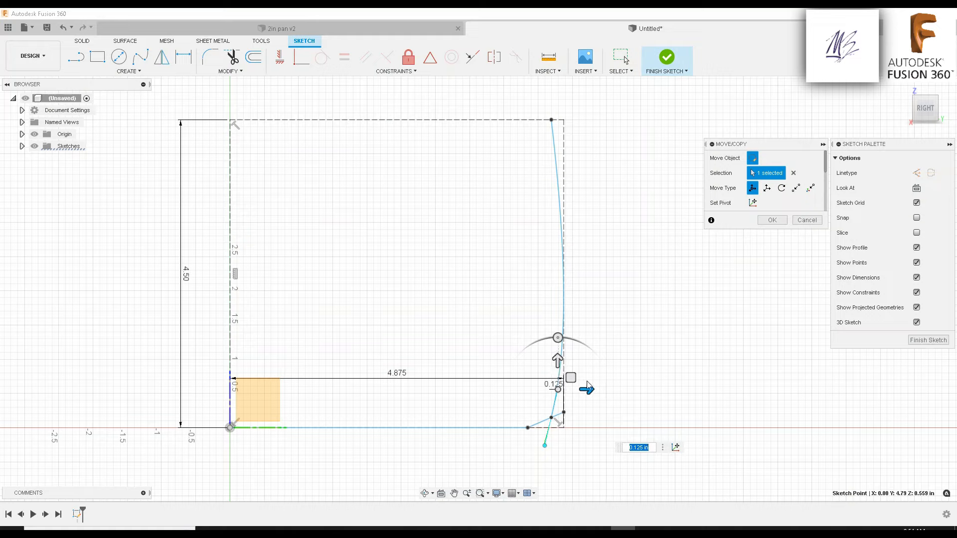
{"action": "left_click_drag", "start_coordinate": [587, 389], "coordinate": [586, 388]}
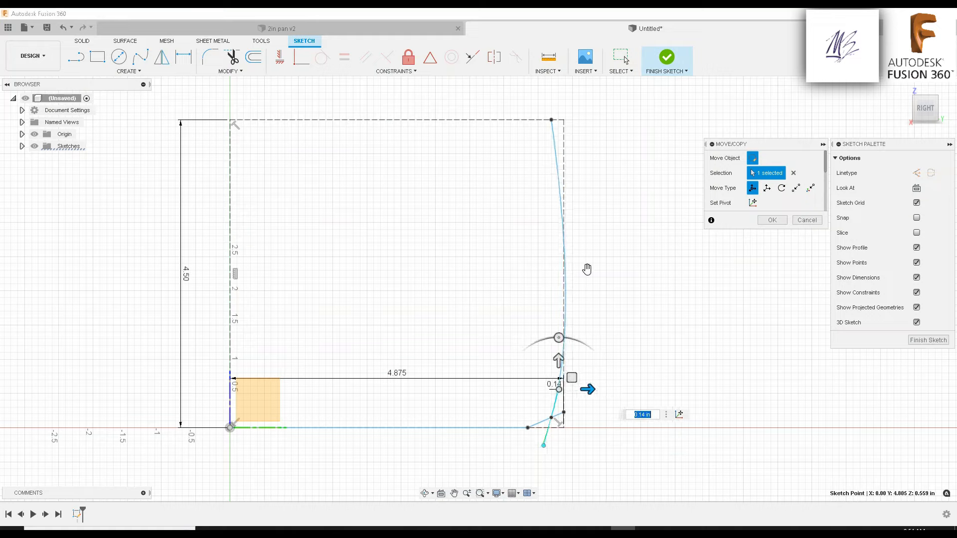
Move the wall spline's upper endpoint 0.182 in horizontally outward to the construction rectangle's upper outer corner
{"action": "left_click", "coordinate": [551, 119]}
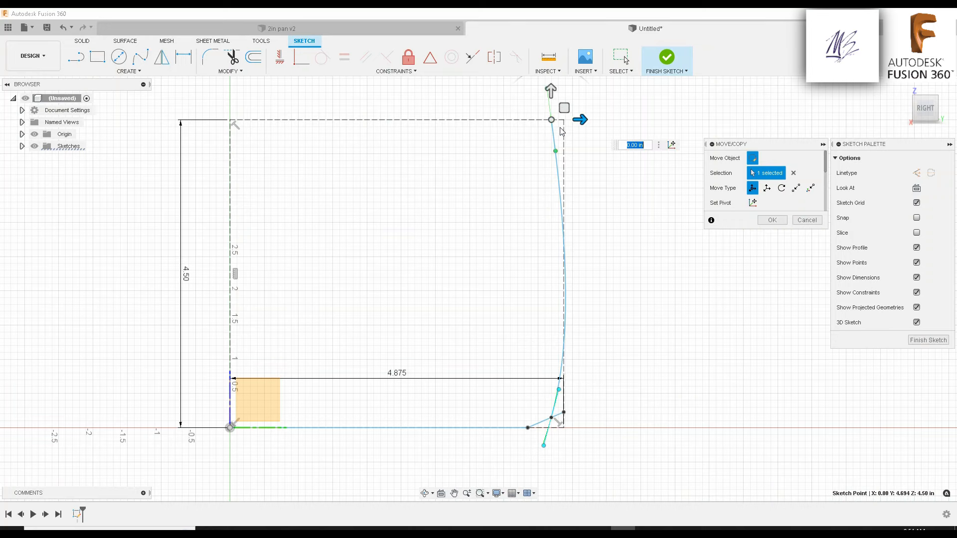
{"action": "scroll", "coordinate": [553, 123], "scroll_direction": "up", "scroll_amount": 5}
{"action": "left_click_drag", "start_coordinate": [570, 106], "coordinate": [597, 103]}
{"action": "scroll", "coordinate": [578, 220], "scroll_direction": "down", "scroll_amount": 5}
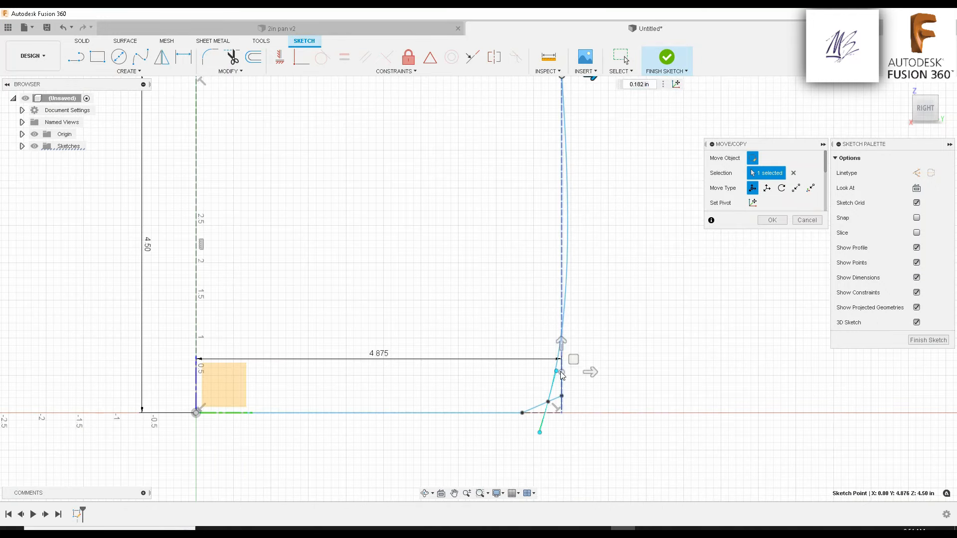
{"action": "left_click", "coordinate": [558, 372]}
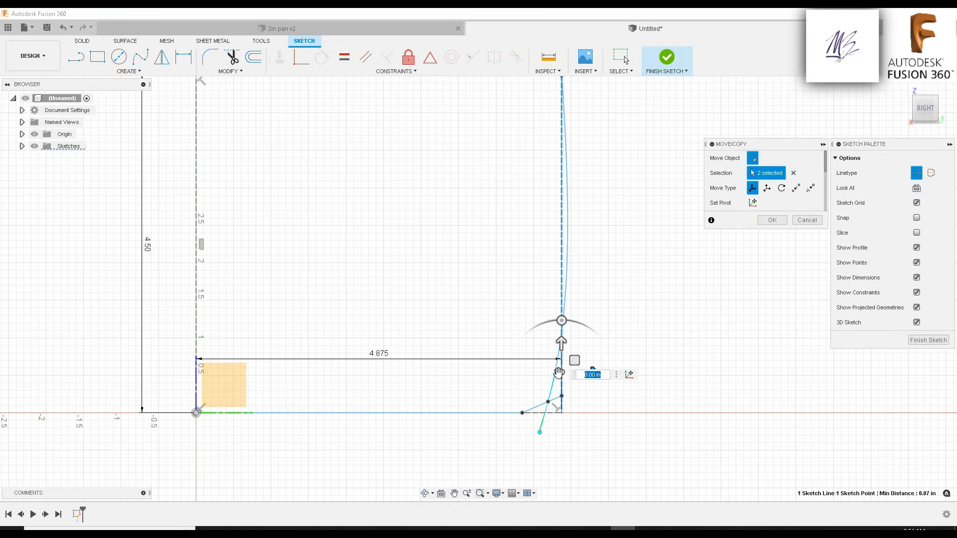
{"action": "left_click", "coordinate": [559, 374]}
{"action": "scroll", "coordinate": [560, 375], "scroll_direction": "up", "scroll_amount": 4}
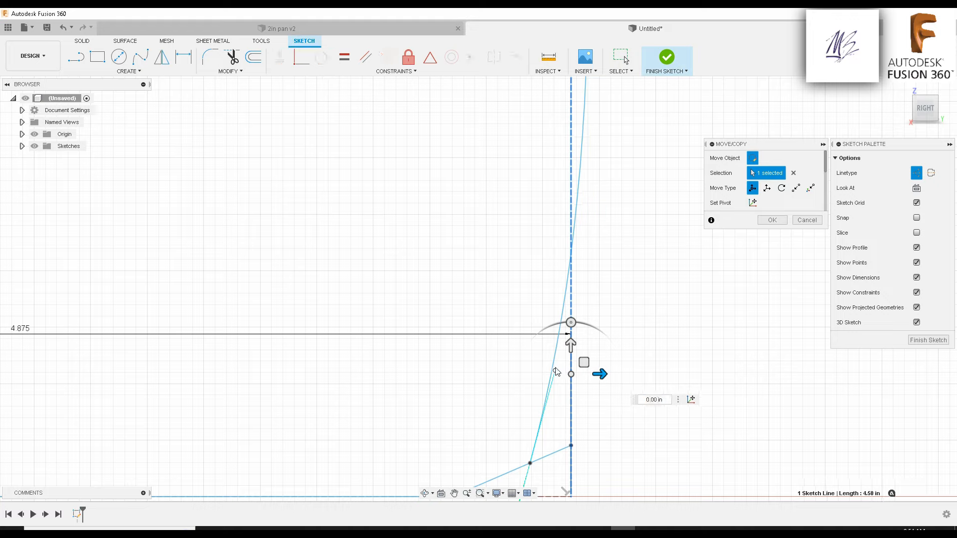
{"action": "key", "text": "Escape"}
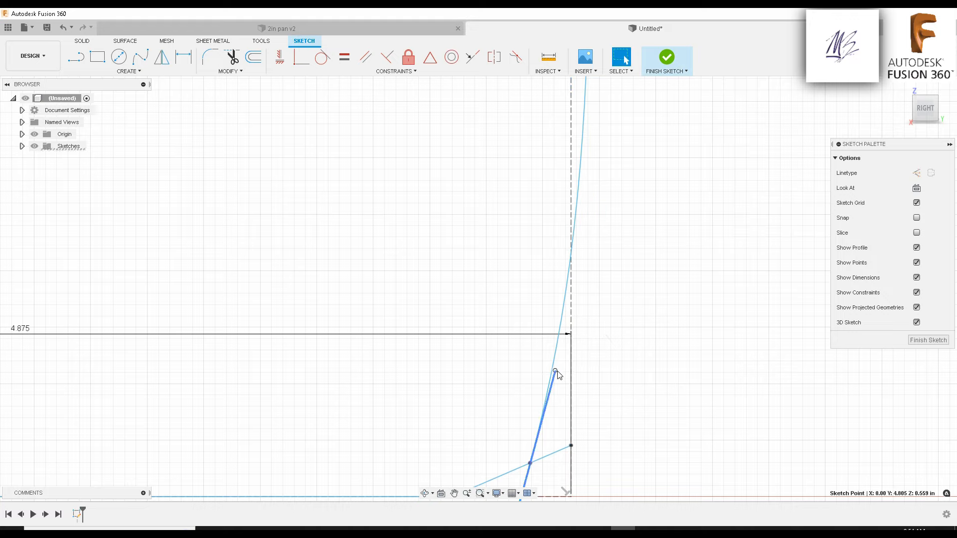
Move the wall spline's lower tangent handle horizontally outward to just past the construction rectangle's outer side
{"action": "key", "text": "m"}
{"action": "left_click_drag", "start_coordinate": [581, 369], "coordinate": [602, 369]}
{"action": "scroll", "coordinate": [589, 372], "scroll_direction": "down", "scroll_amount": 3}
{"action": "middle_click_drag", "start_coordinate": [550, 351], "coordinate": [540, 378]}
{"action": "scroll", "coordinate": [550, 424], "scroll_direction": "down", "scroll_amount": 6}
{"action": "scroll", "coordinate": [545, 410], "scroll_direction": "up", "scroll_amount": 4}
{"action": "key", "text": "Return"}
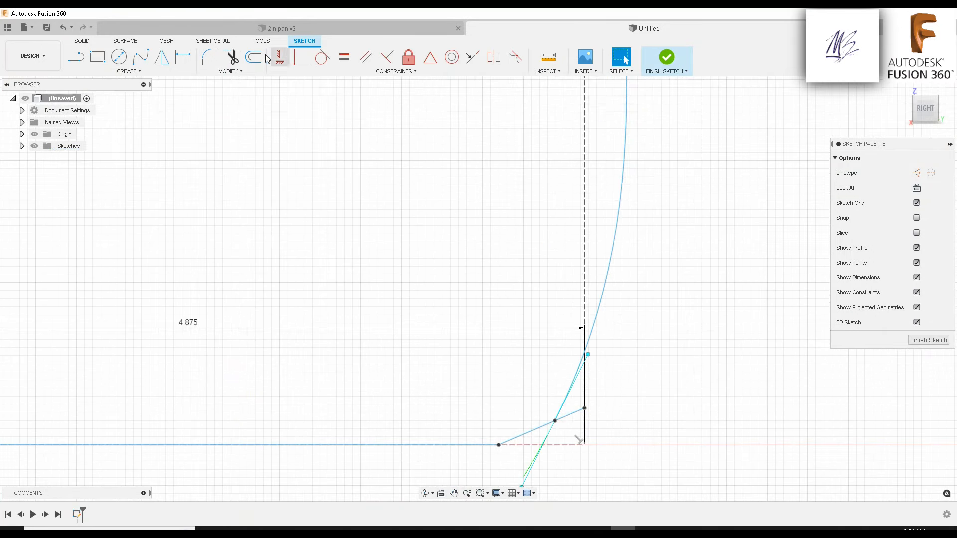
Create a sketch fillet between the short slanted spline and the wall spline's lower end with a 0.2 in radius
{"action": "left_click", "coordinate": [213, 56]}
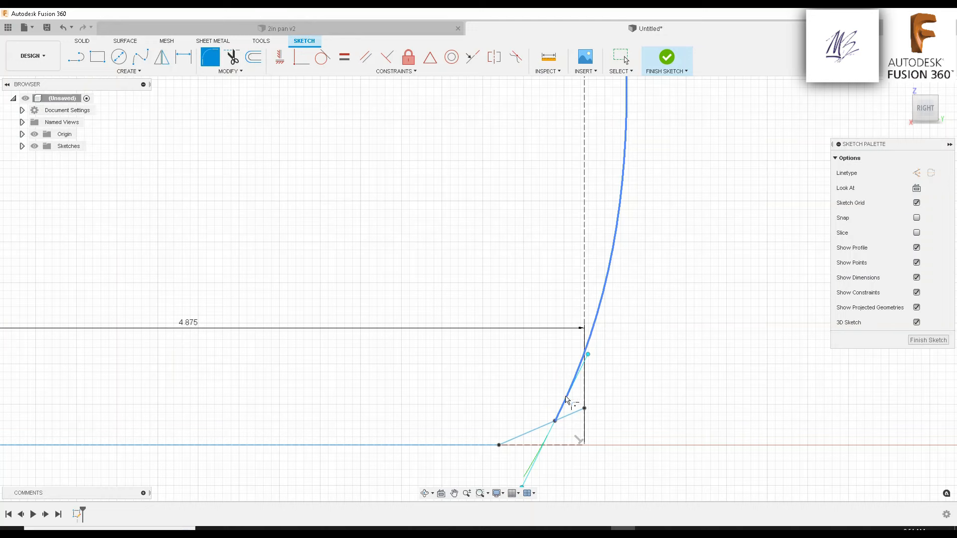
{"action": "left_click", "coordinate": [543, 425]}
{"action": "left_click", "coordinate": [563, 398]}
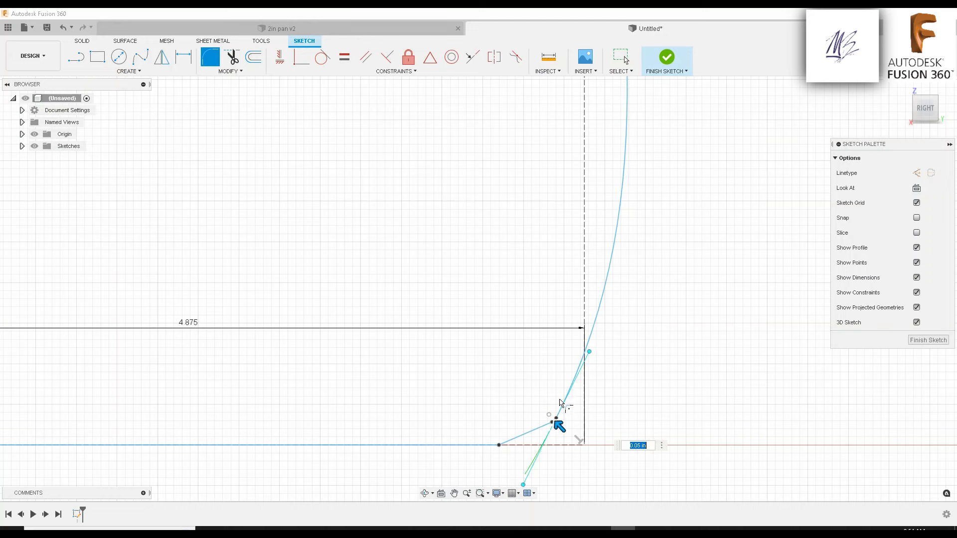
{"action": "scroll", "coordinate": [546, 442], "scroll_direction": "up", "scroll_amount": 5}
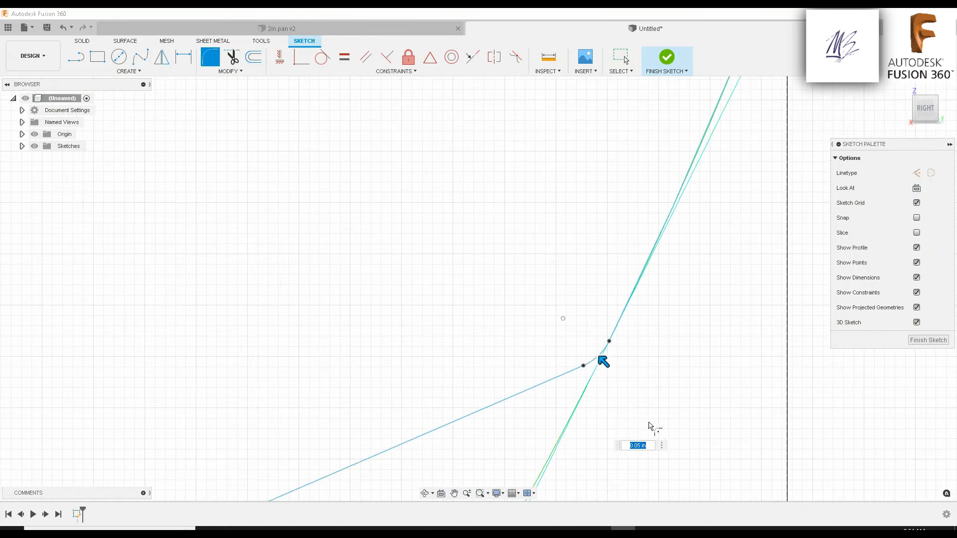
{"action": "key", "text": "BackSpace"}
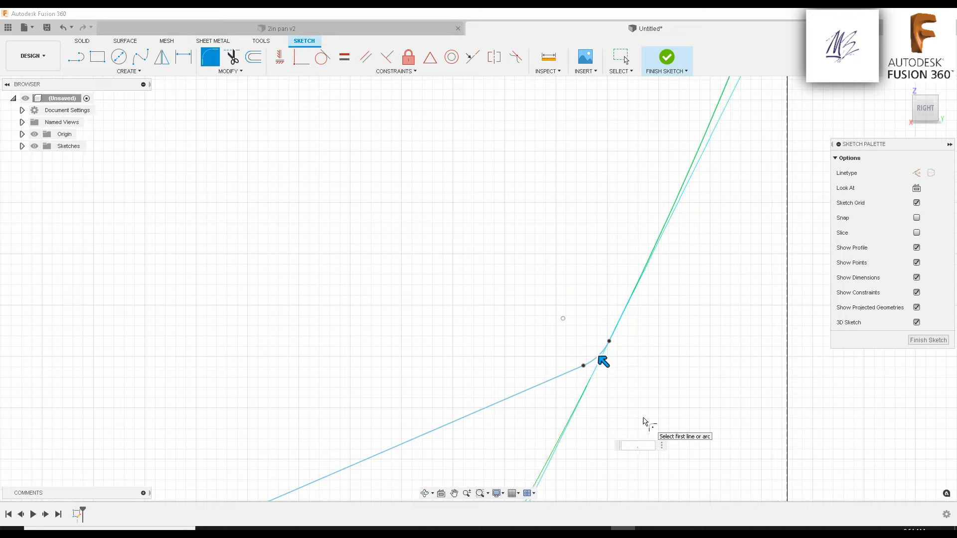
{"action": "key", "text": "Return"}
{"action": "key", "text": "Return"}
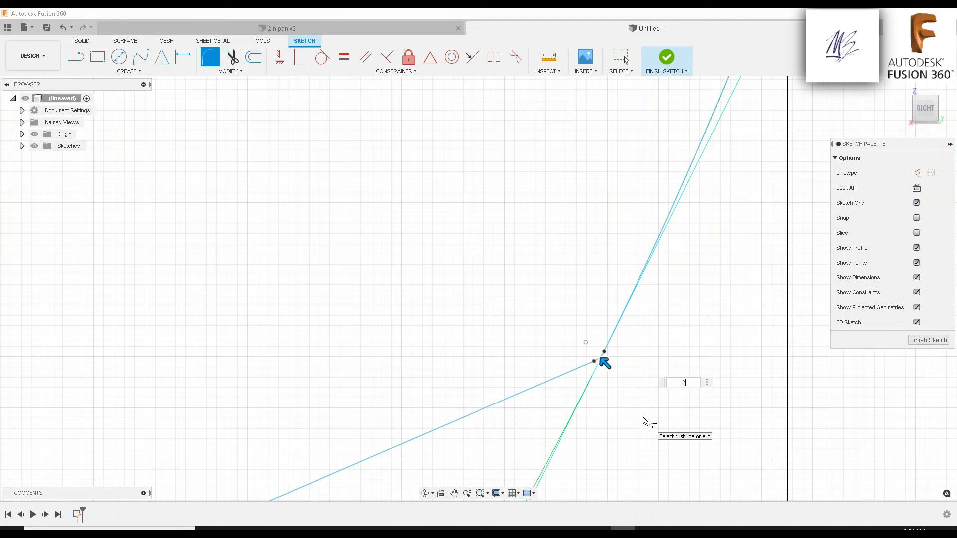
{"action": "key", "text": "Return"}
{"action": "scroll", "coordinate": [648, 419], "scroll_direction": "down", "scroll_amount": 5}
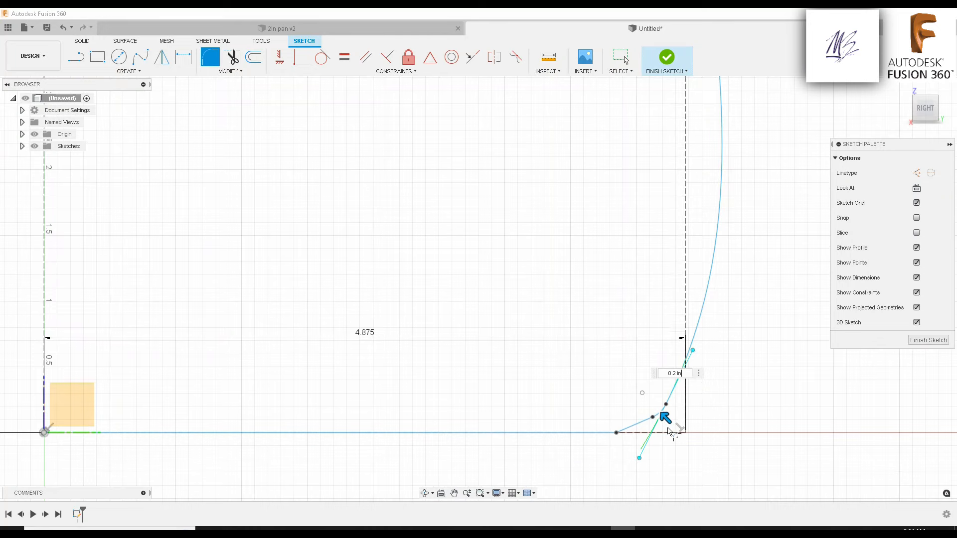
{"action": "scroll", "coordinate": [669, 431], "scroll_direction": "up", "scroll_amount": 4}
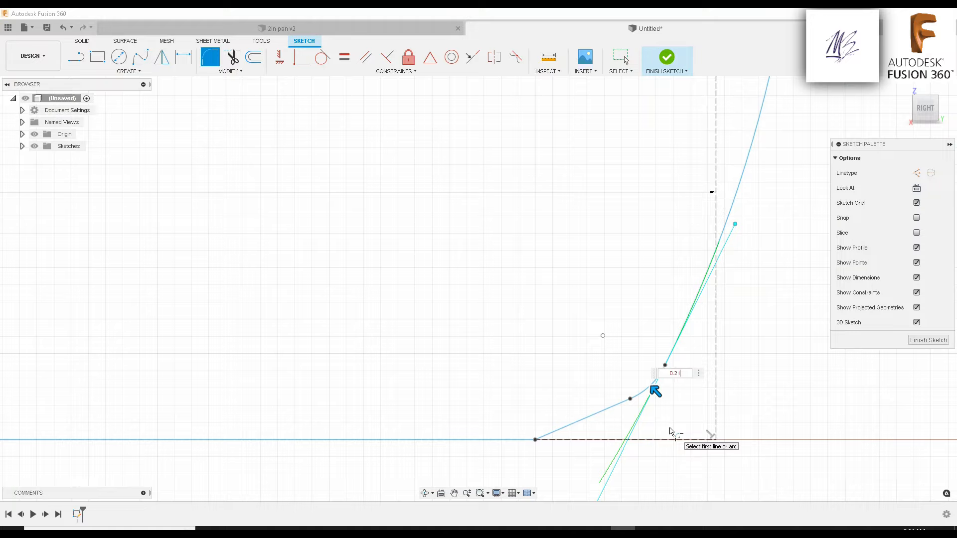
Try a 0.1 in radius for the wall fillet and complete it with a radius of 0.3 in
{"action": "key", "text": "BackSpace"}
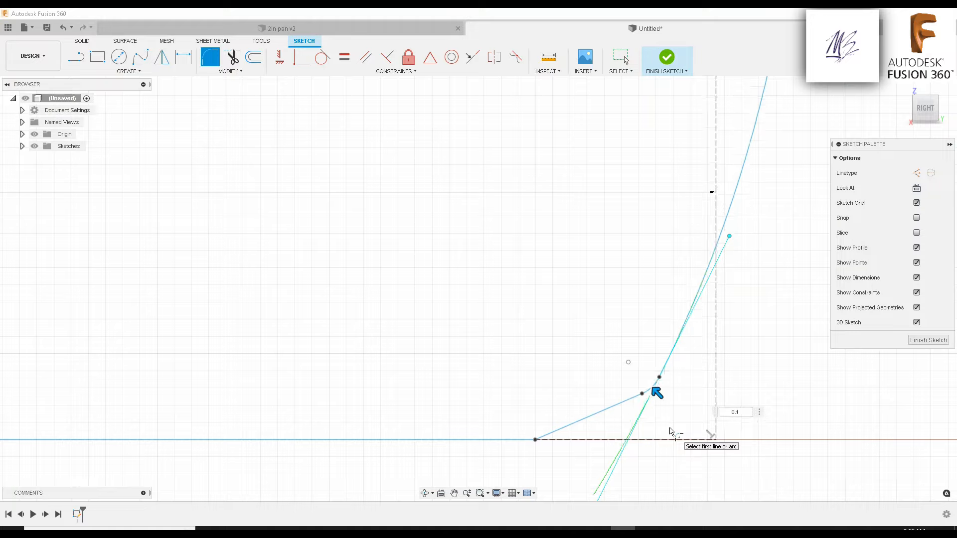
{"action": "scroll", "coordinate": [670, 432], "scroll_direction": "down", "scroll_amount": 6}
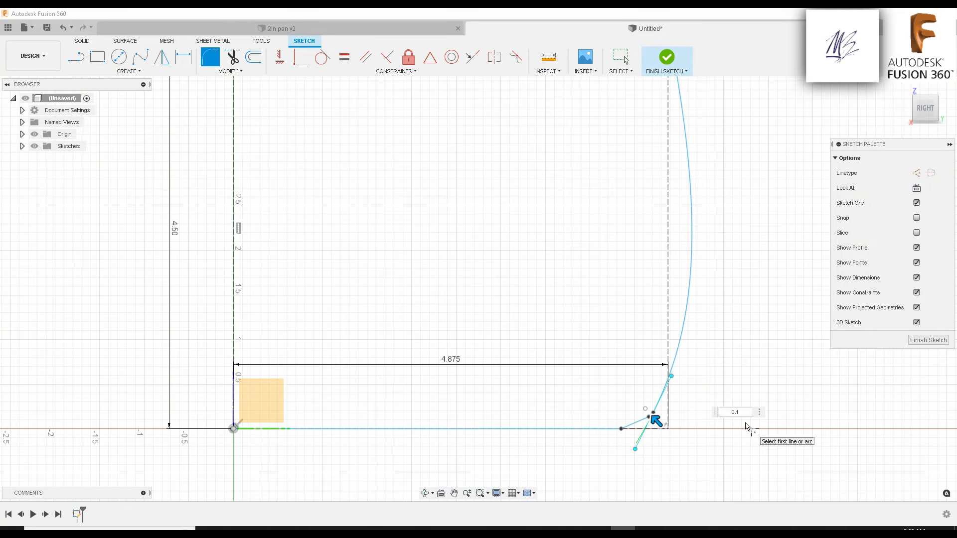
{"action": "type", "text": "3"}
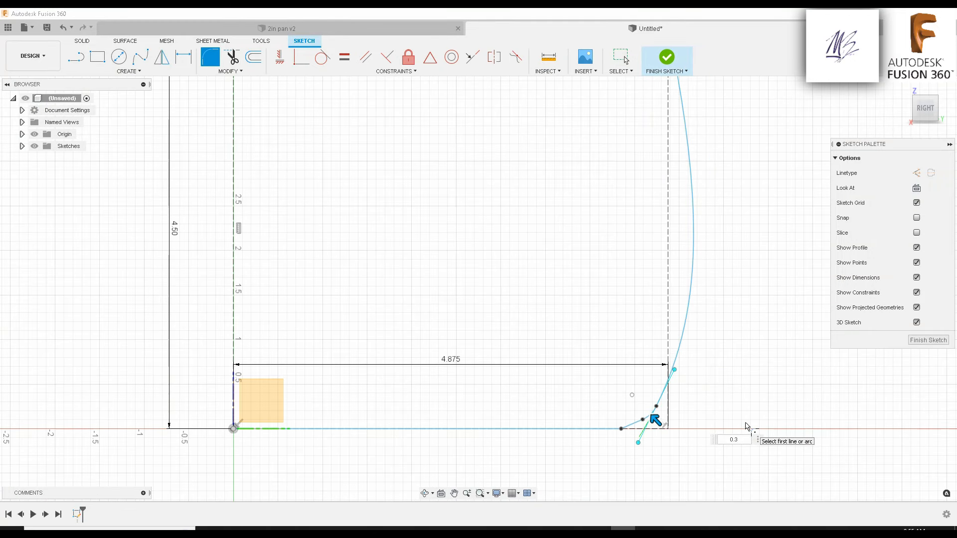
{"action": "scroll", "coordinate": [678, 482], "scroll_direction": "up", "scroll_amount": 3}
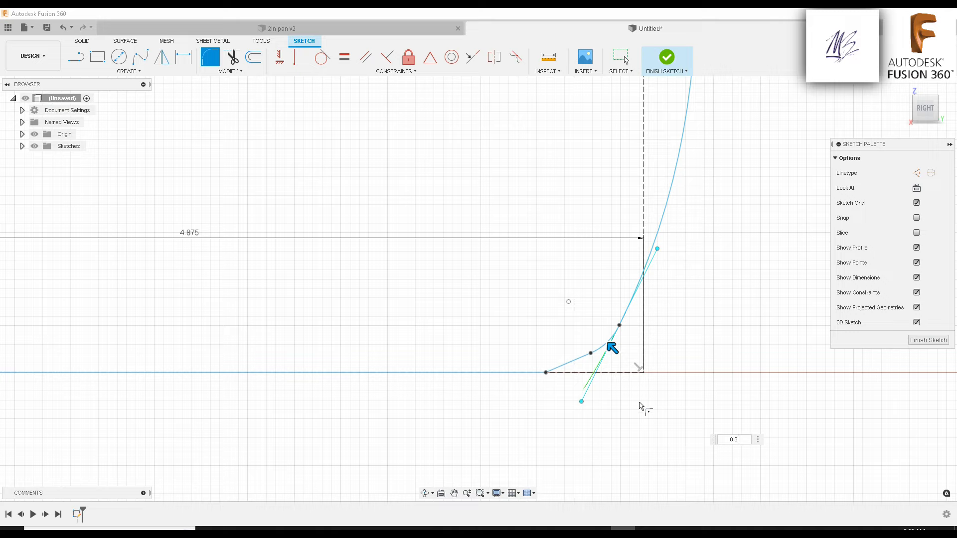
{"action": "key", "text": "Return"}
{"action": "right_click", "coordinate": [500, 310]}
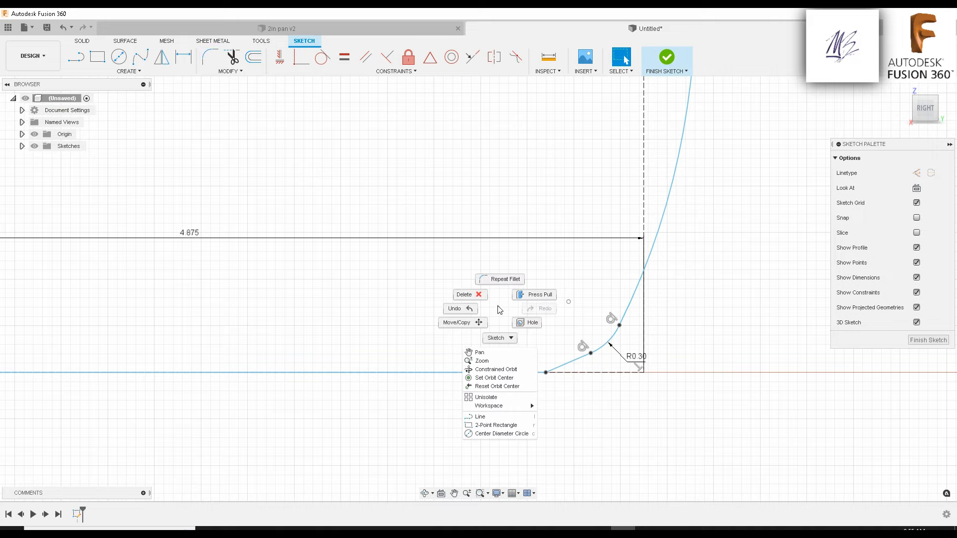
{"action": "left_click", "coordinate": [524, 218]}
{"action": "right_click", "coordinate": [501, 285]}
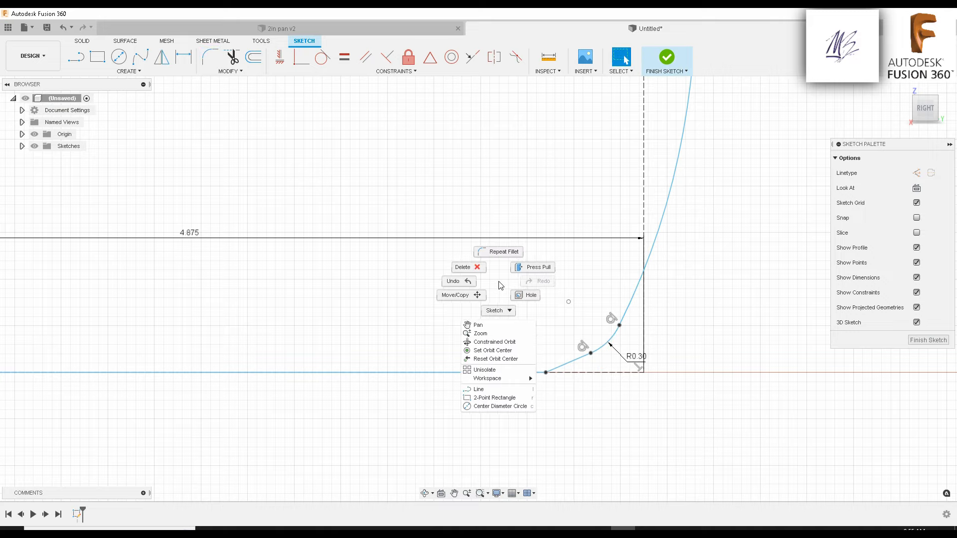
{"action": "left_click", "coordinate": [498, 285]}
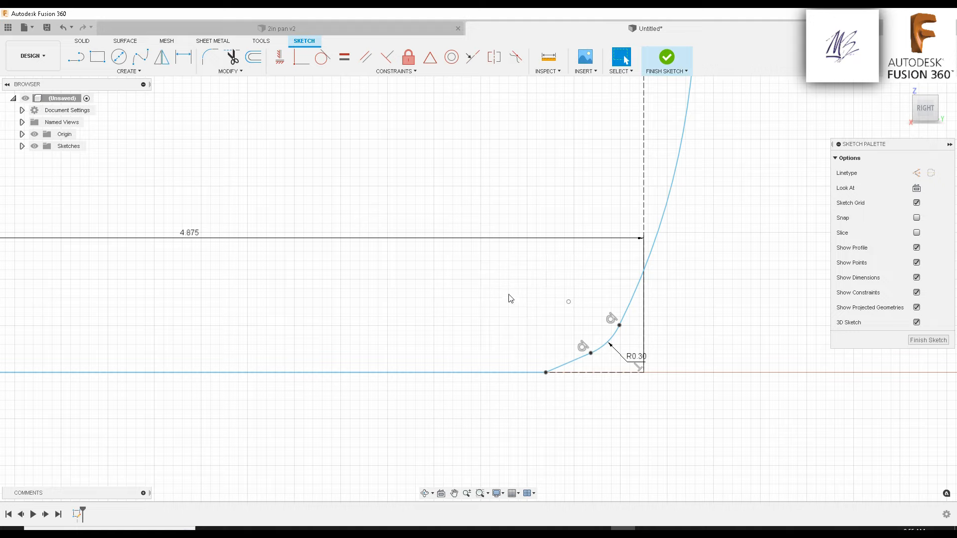
Fillet the corner between the horizontal base line and the short slanted spline with a 0.2 in radius
{"action": "right_click", "coordinate": [482, 297]}
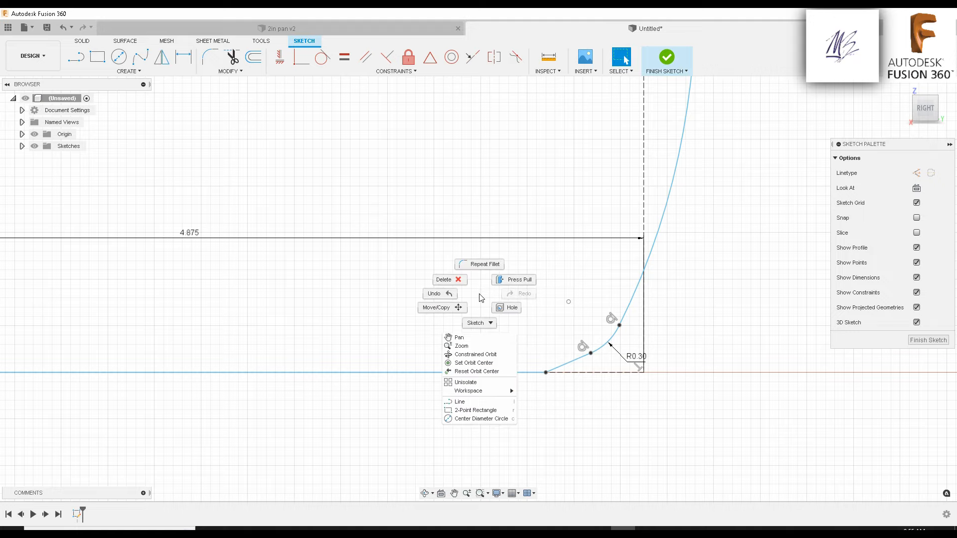
{"action": "left_click", "coordinate": [479, 265]}
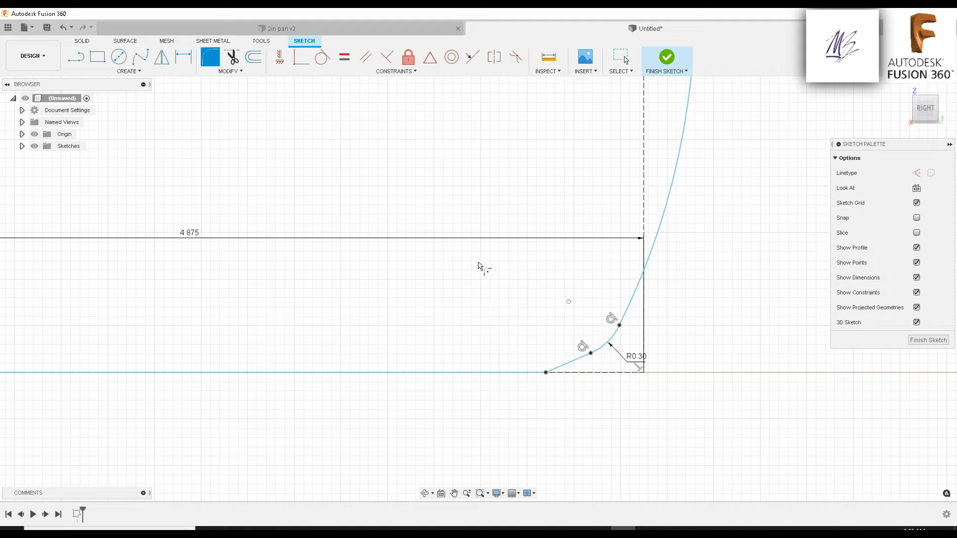
{"action": "left_click", "coordinate": [558, 370]}
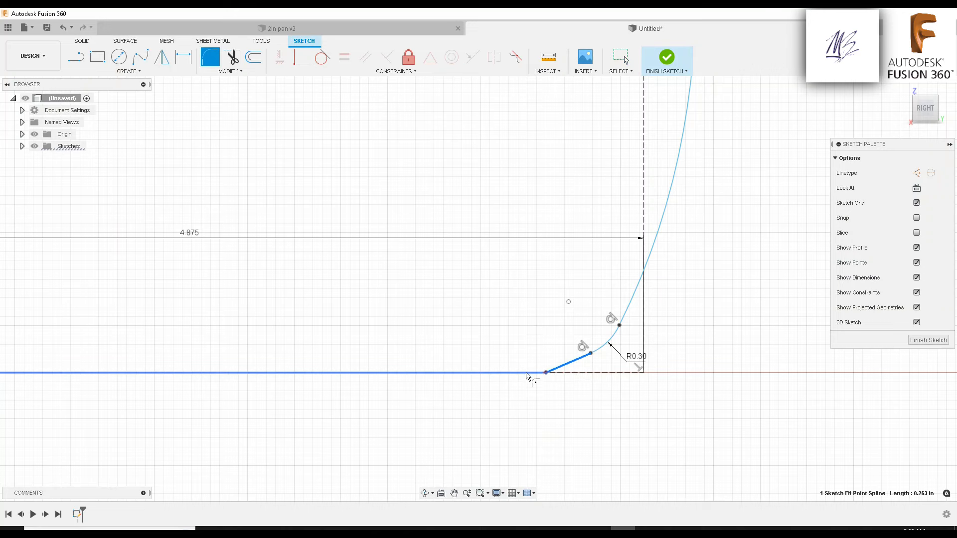
{"action": "left_click", "coordinate": [529, 373]}
{"action": "scroll", "coordinate": [539, 379], "scroll_direction": "up", "scroll_amount": 5}
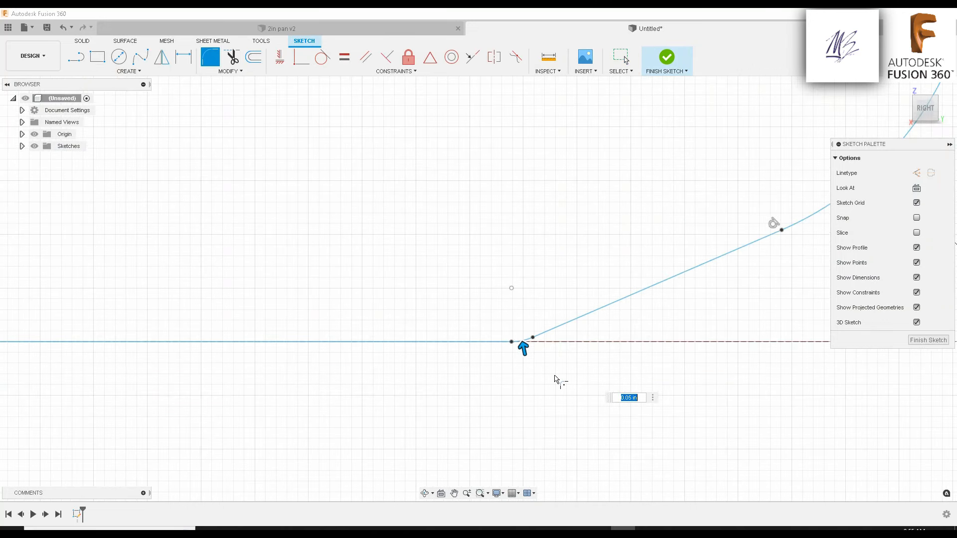
{"action": "key", "text": "Return"}
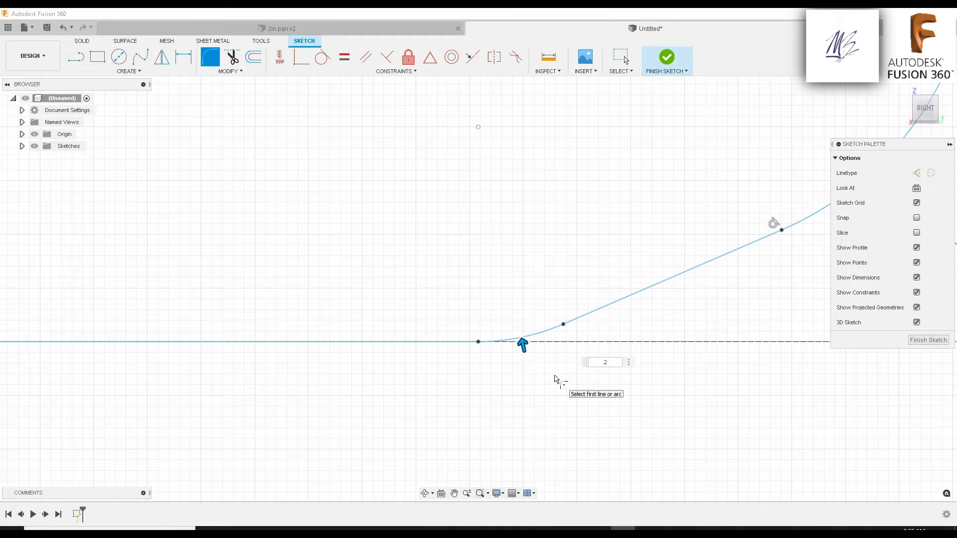
{"action": "scroll", "coordinate": [573, 389], "scroll_direction": "down", "scroll_amount": 5}
{"action": "scroll", "coordinate": [587, 411], "scroll_direction": "down", "scroll_amount": 2}
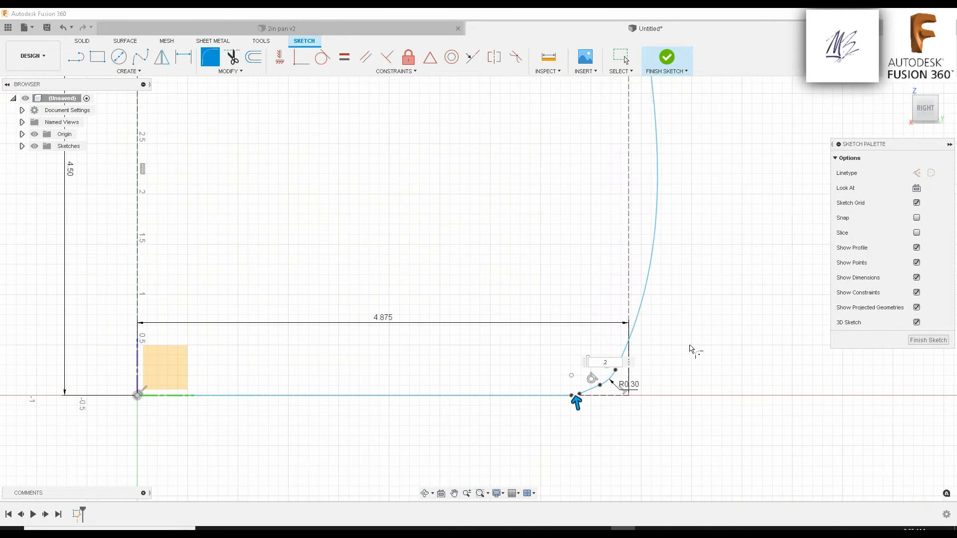
{"action": "middle_click_drag", "start_coordinate": [685, 354], "coordinate": [645, 408]}
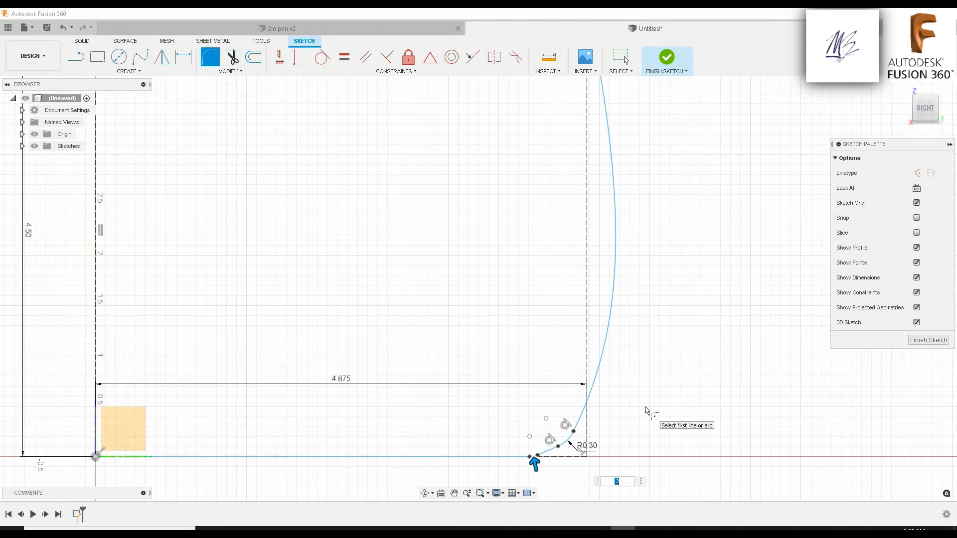
{"action": "key", "text": "Escape"}
Move the wall spline's lower tangent handle 0.081 in horizontally inward to straighten the lower wall
{"action": "scroll", "coordinate": [571, 435], "scroll_direction": "up", "scroll_amount": 4}
{"action": "left_click", "coordinate": [571, 432]}
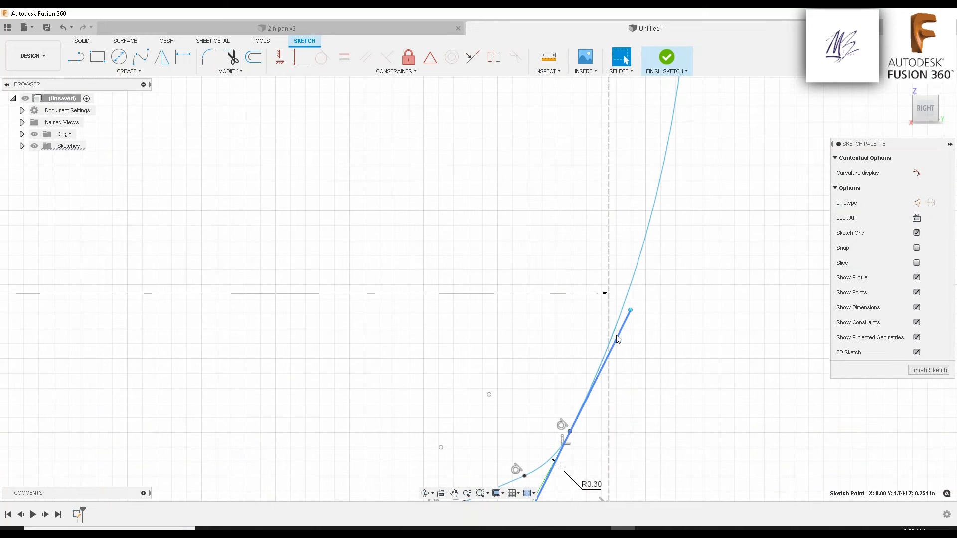
{"action": "left_click", "coordinate": [629, 311]}
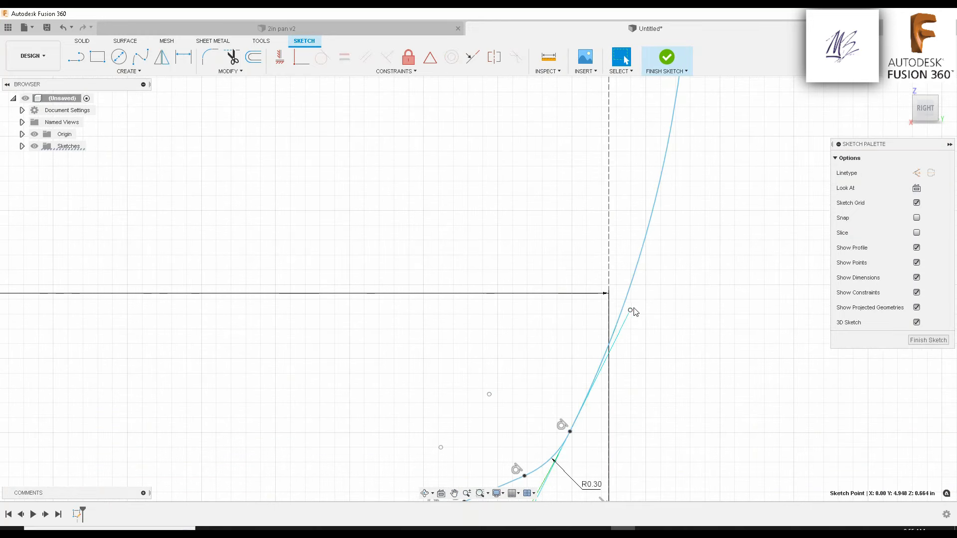
{"action": "key", "text": "m"}
{"action": "left_click_drag", "start_coordinate": [652, 311], "coordinate": [628, 305]}
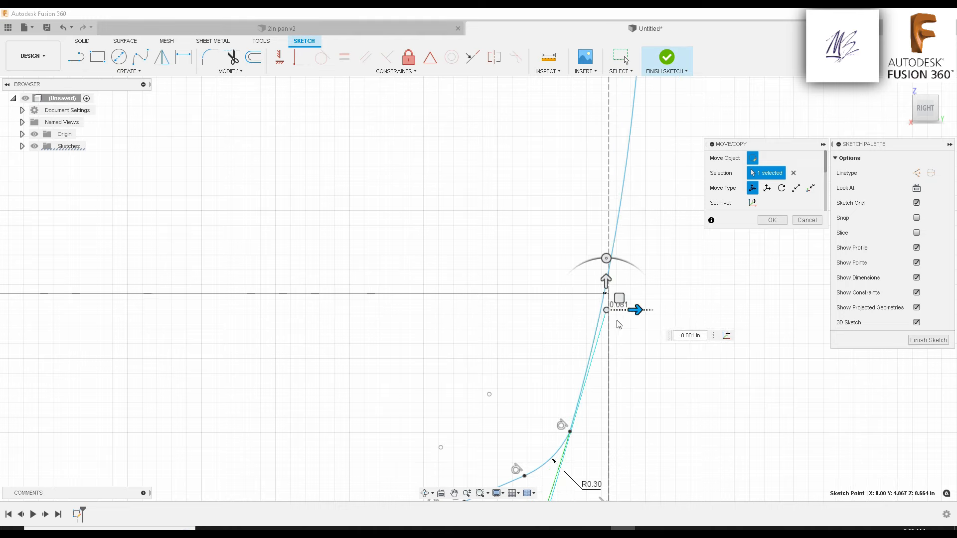
{"action": "scroll", "coordinate": [696, 488], "scroll_direction": "down", "scroll_amount": 8}
{"action": "scroll", "coordinate": [661, 391], "scroll_direction": "up", "scroll_amount": 5}
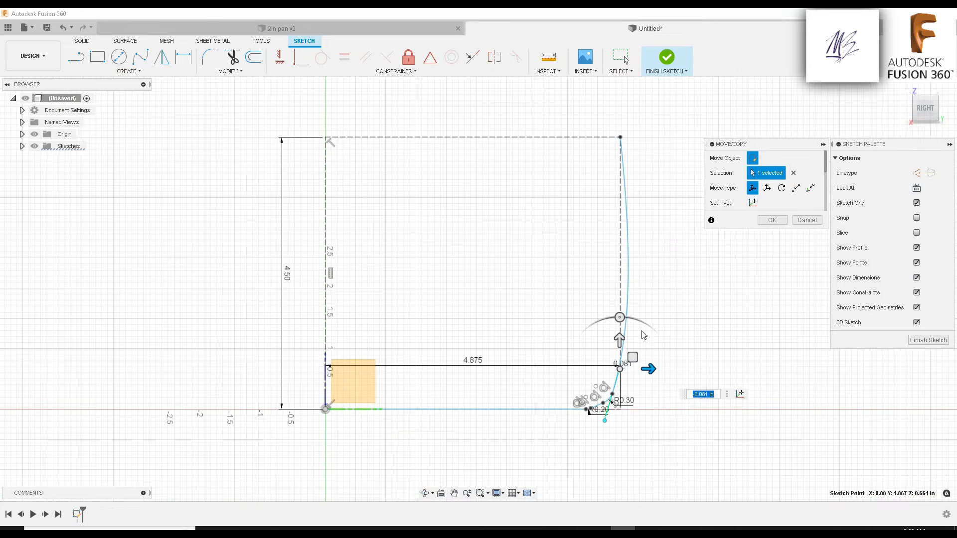
{"action": "middle_click_drag", "start_coordinate": [658, 364], "coordinate": [650, 326]}
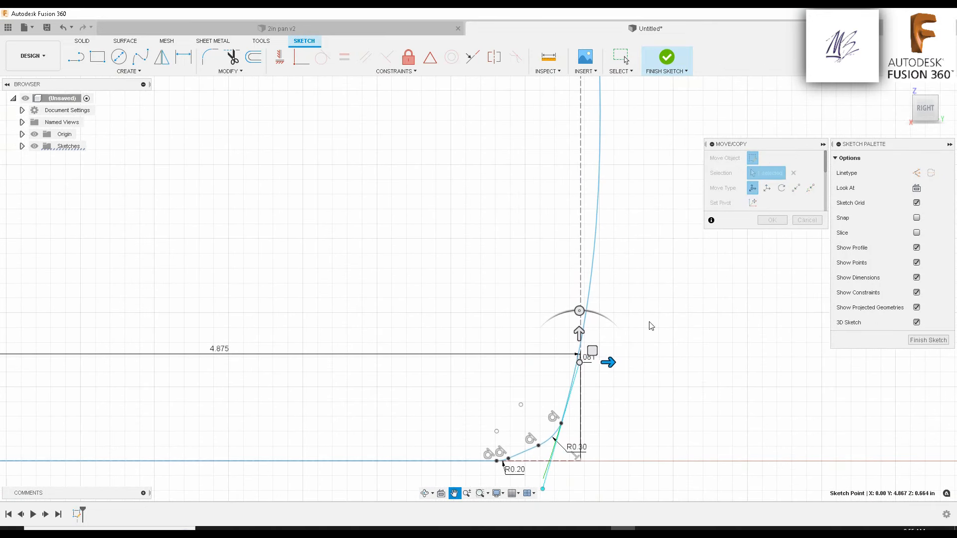
{"action": "key", "text": "Return"}
{"action": "left_click", "coordinate": [561, 424]}
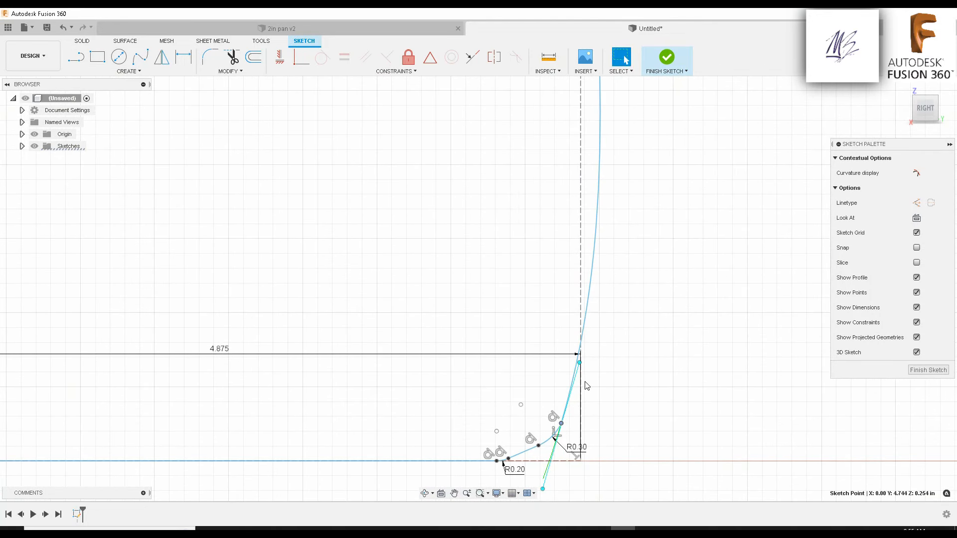
{"action": "key", "text": "m"}
{"action": "mouse_move", "coordinate": [561, 423]}
{"action": "left_mouse_down"}
{"action": "mouse_move", "coordinate": [580, 397]}
{"action": "mouse_move", "coordinate": [573, 410]}
{"action": "left_mouse_up"}
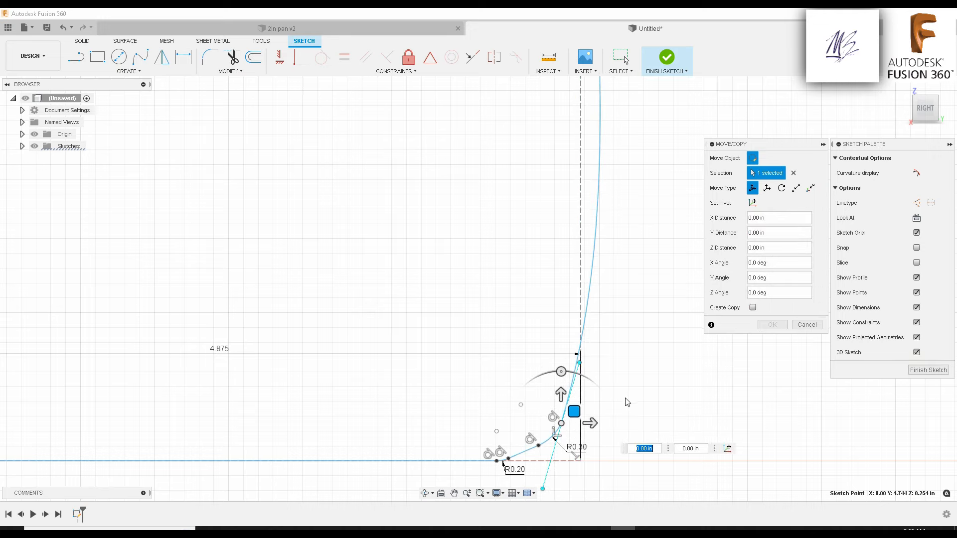
Finish the profile sketch and examine the filleted transition from the pot's base to its wall
{"action": "left_click", "coordinate": [923, 371]}
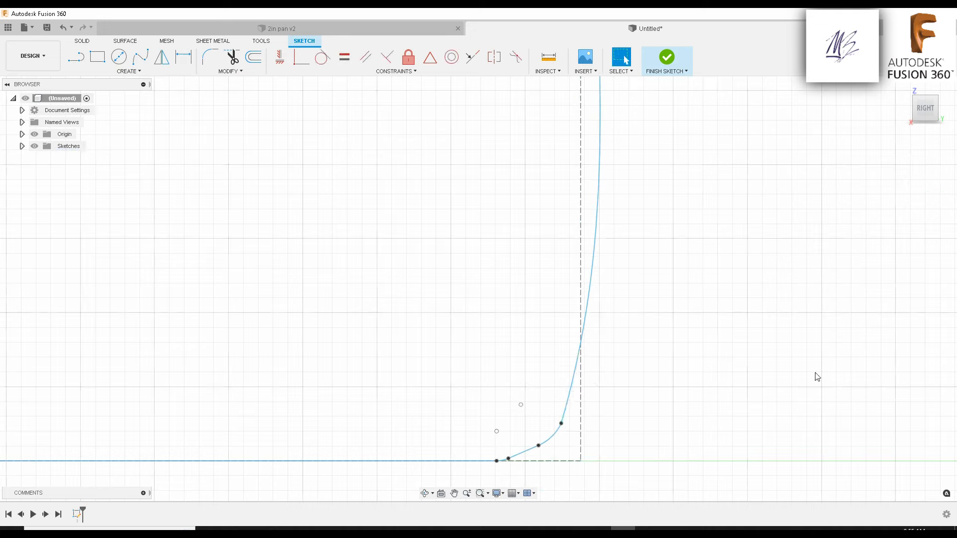
{"action": "mouse_move", "coordinate": [662, 374]}
{"action": "middle_mouse_down"}
{"action": "mouse_move", "coordinate": [671, 413]}
{"action": "mouse_move", "coordinate": [683, 329]}
{"action": "mouse_move", "coordinate": [695, 366]}
{"action": "mouse_move", "coordinate": [672, 376]}
{"action": "middle_mouse_up"}
{"action": "scroll", "coordinate": [675, 342], "scroll_direction": "down", "scroll_amount": 2}
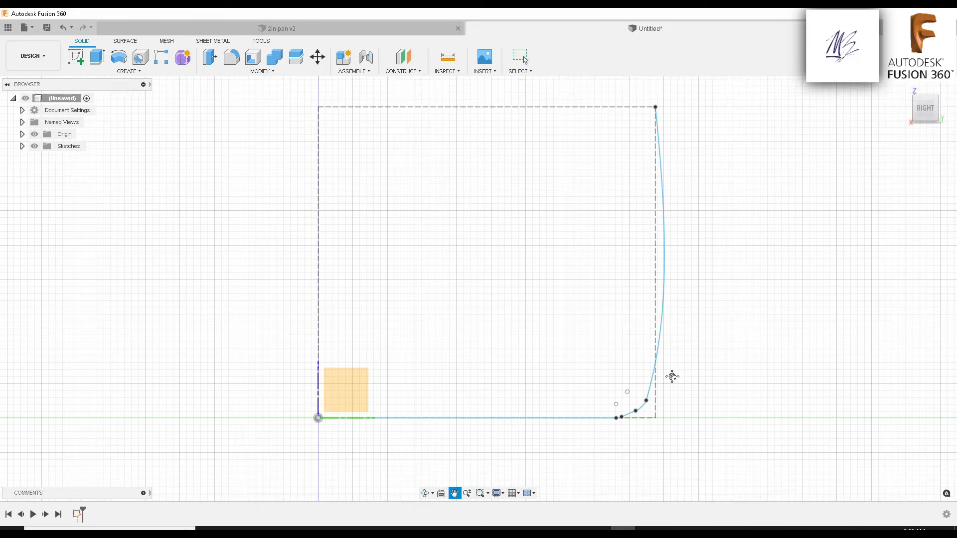
{"action": "scroll", "coordinate": [647, 412], "scroll_direction": "up", "scroll_amount": 5}
{"action": "middle_click_drag", "start_coordinate": [589, 440], "coordinate": [623, 348]}
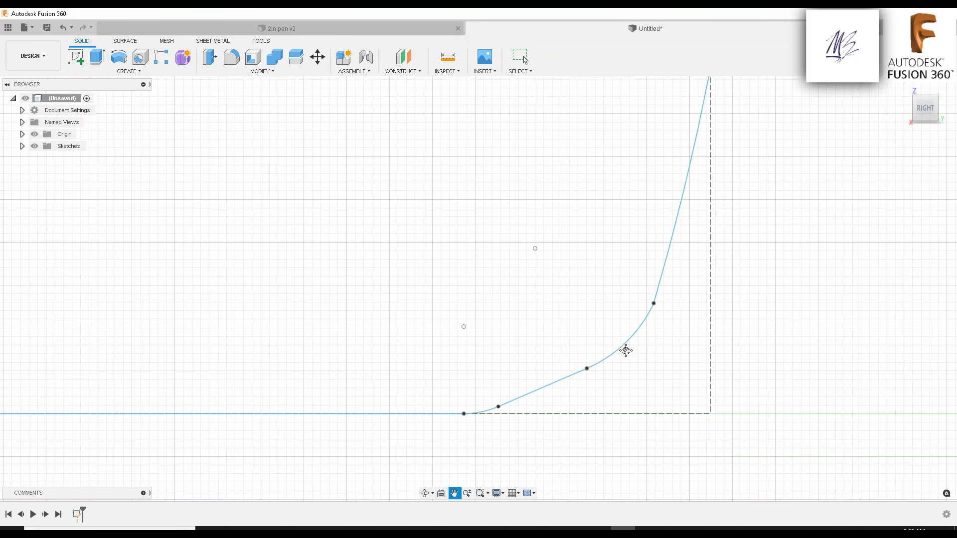
Delete the slanted spline, both corner fillet arcs and the wall spline, keeping the horizontal base line and the construction rectangle
{"action": "left_click", "coordinate": [549, 389]}
{"action": "key", "text": "Delete"}
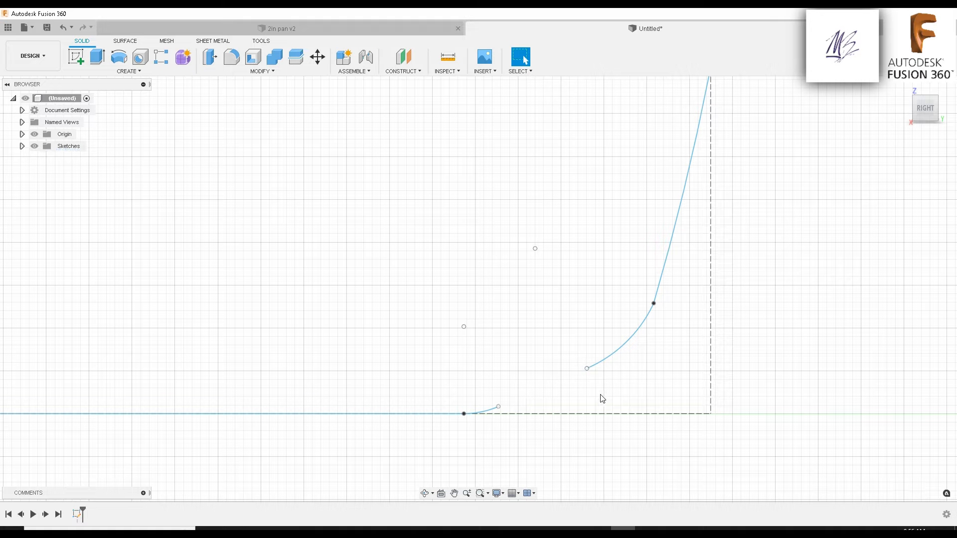
{"action": "left_click", "coordinate": [615, 356]}
{"action": "key", "text": "Delete"}
{"action": "scroll", "coordinate": [626, 367], "scroll_direction": "down", "scroll_amount": 3}
{"action": "left_click", "coordinate": [648, 314]}
{"action": "key", "text": "Delete"}
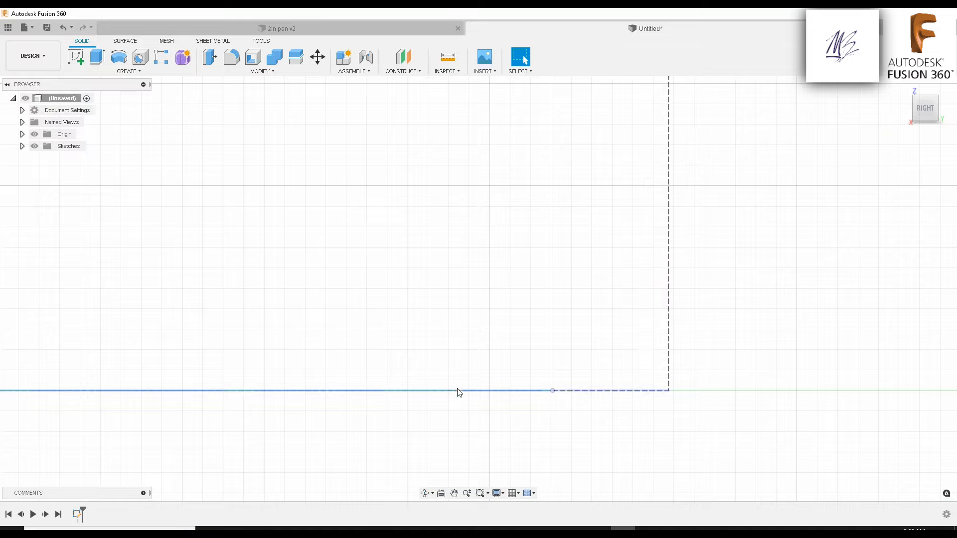
Reopen the profile sketch for editing and select the outer endpoint of the shortened base line
{"action": "left_click", "coordinate": [541, 390]}
{"action": "right_click", "coordinate": [542, 393]}
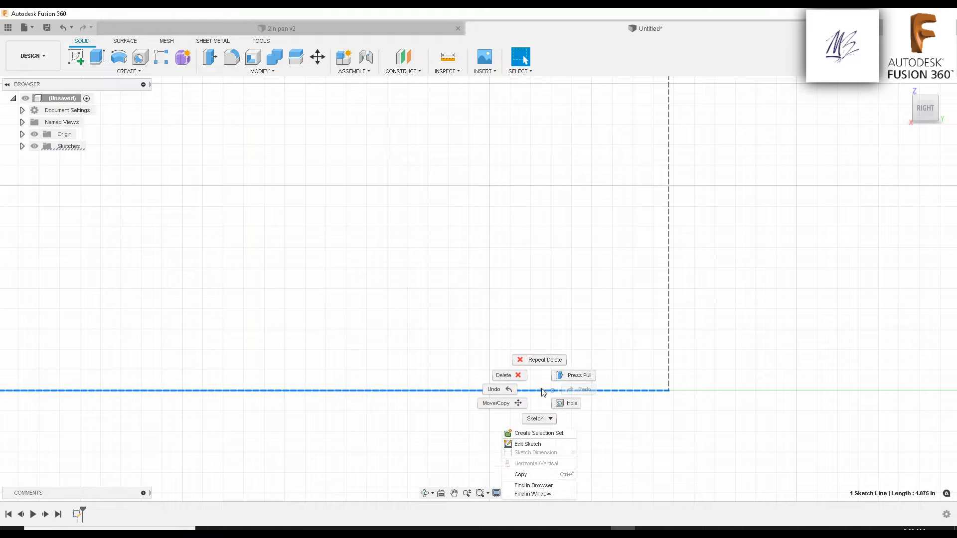
{"action": "left_click", "coordinate": [541, 444]}
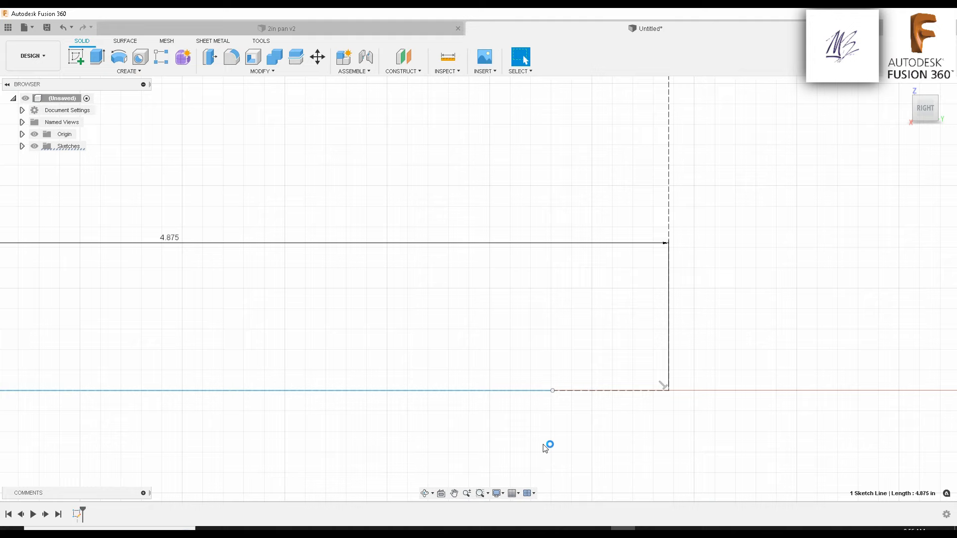
{"action": "left_click", "coordinate": [538, 392]}
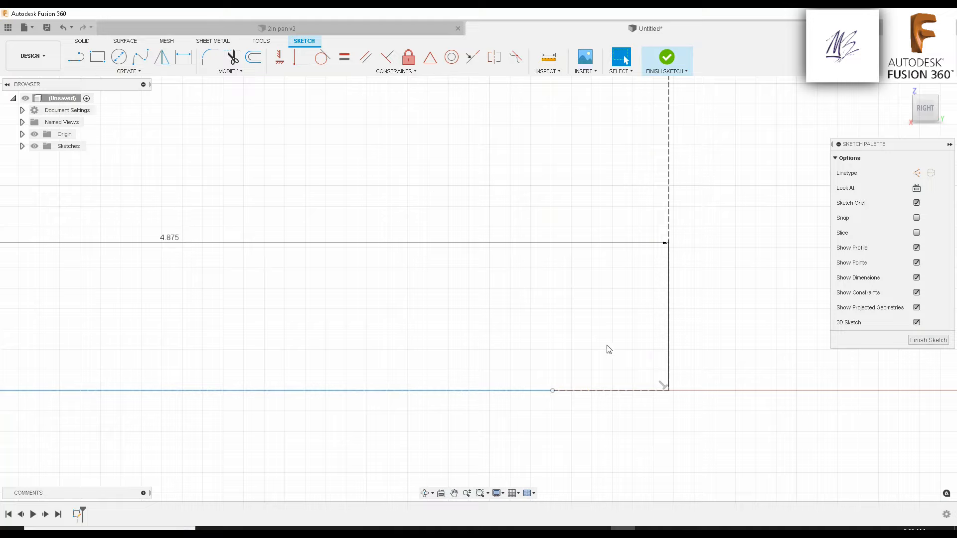
{"action": "left_click", "coordinate": [552, 392]}
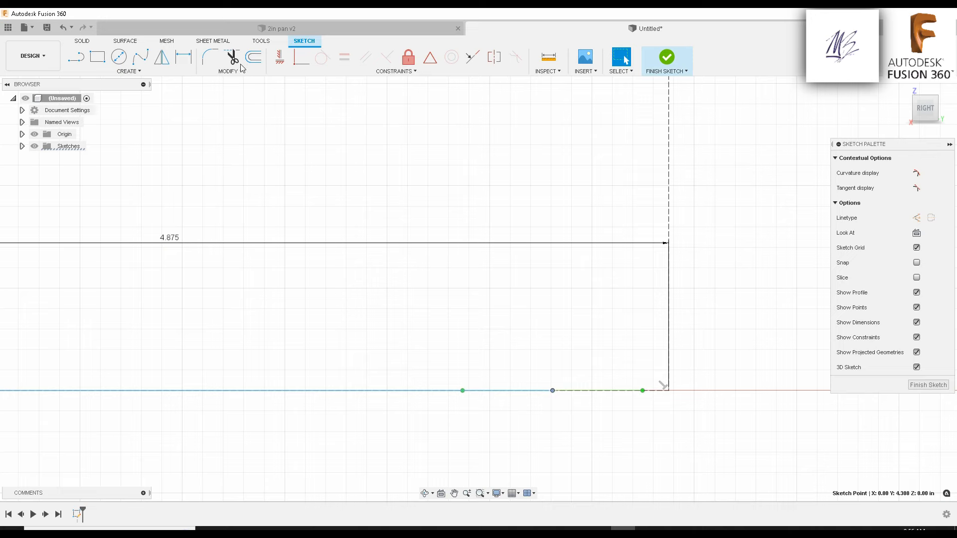
Draw a horizontal line extending the base from its outer endpoint to just short of the construction rectangle's lower outer corner
{"action": "left_click", "coordinate": [76, 57]}
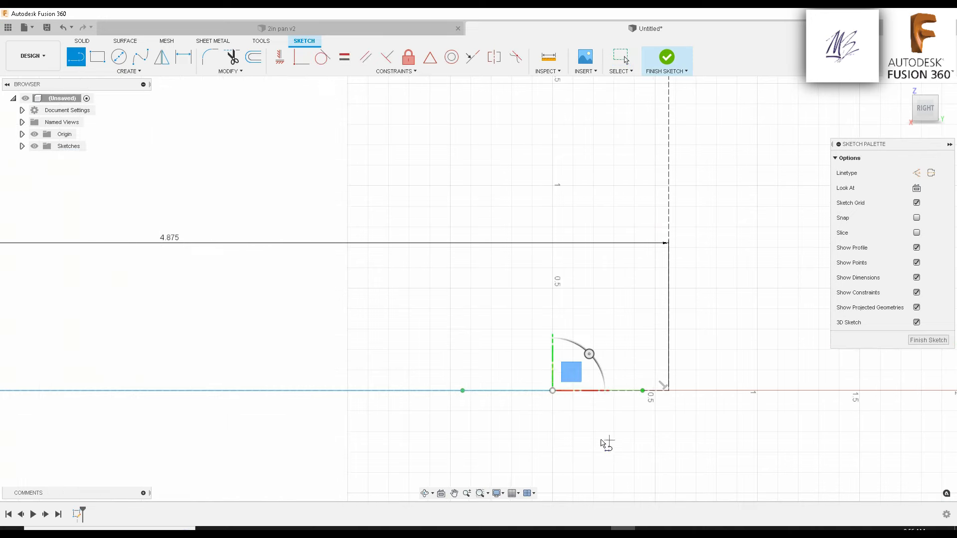
{"action": "scroll", "coordinate": [556, 394], "scroll_direction": "up", "scroll_amount": 5}
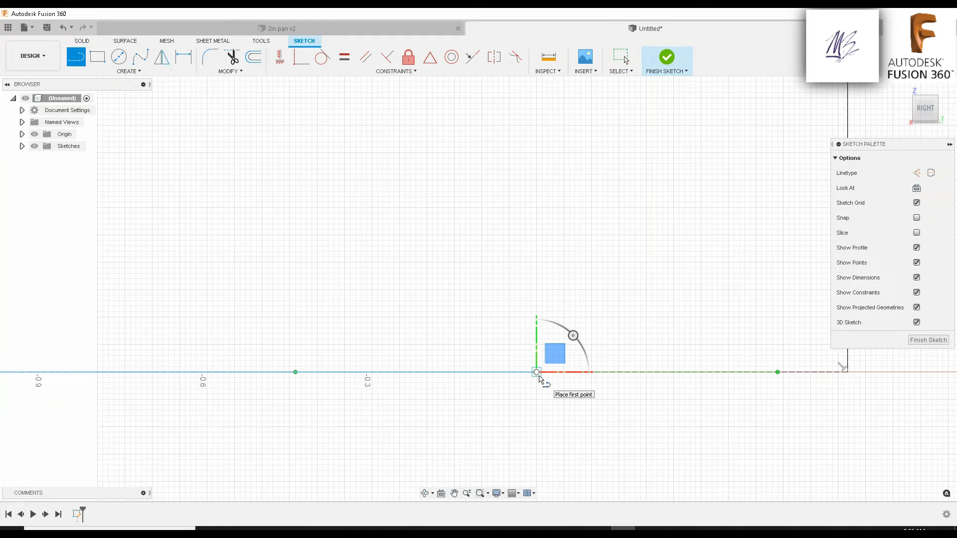
{"action": "scroll", "coordinate": [573, 394], "scroll_direction": "down", "scroll_amount": 4}
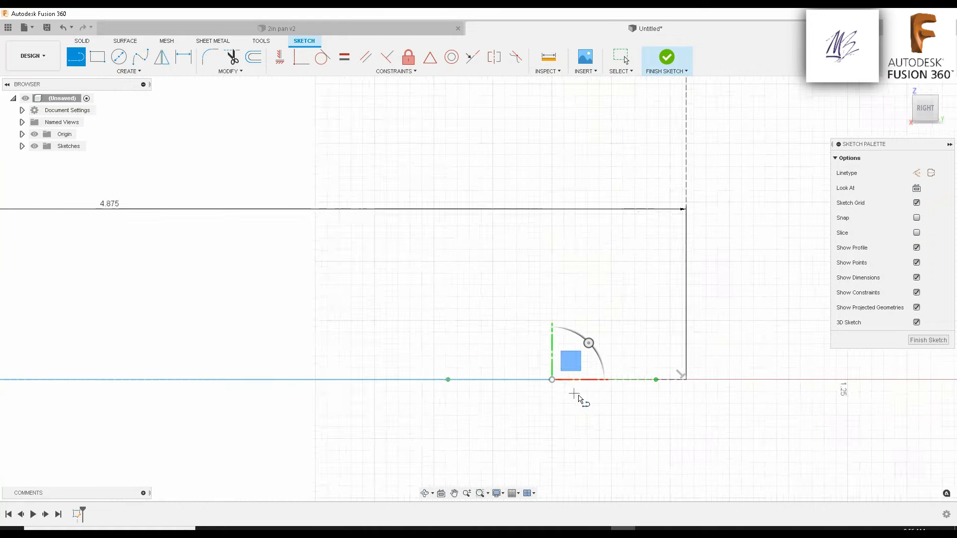
{"action": "scroll", "coordinate": [576, 395], "scroll_direction": "down", "scroll_amount": 3}
{"action": "scroll", "coordinate": [568, 395], "scroll_direction": "up", "scroll_amount": 6}
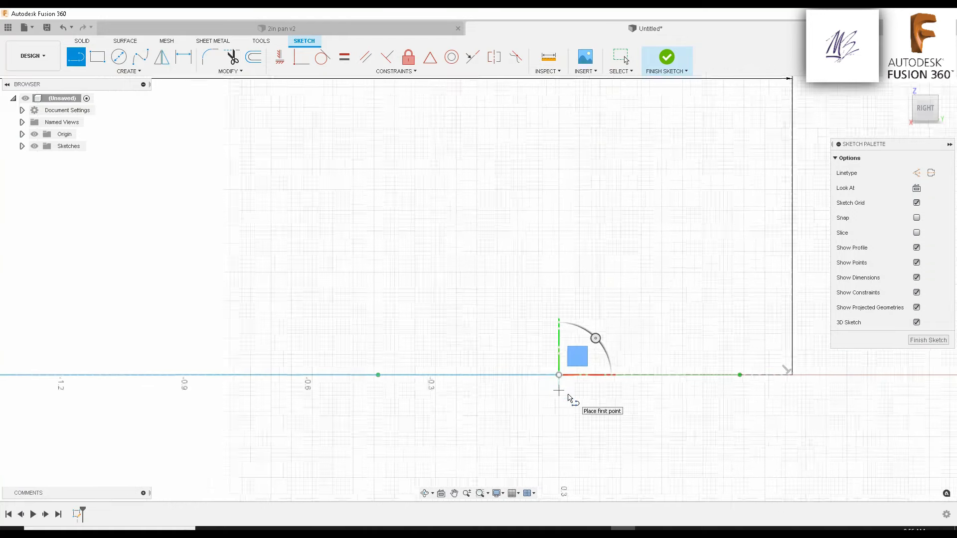
{"action": "scroll", "coordinate": [568, 395], "scroll_direction": "up", "scroll_amount": 4}
{"action": "left_click", "coordinate": [549, 353]}
{"action": "scroll", "coordinate": [573, 379], "scroll_direction": "down", "scroll_amount": 4}
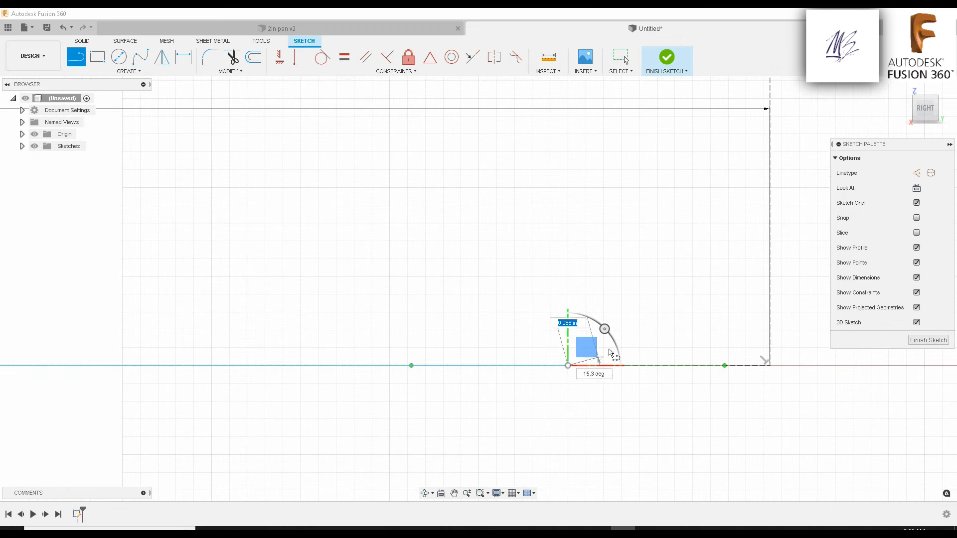
{"action": "left_click", "coordinate": [740, 365]}
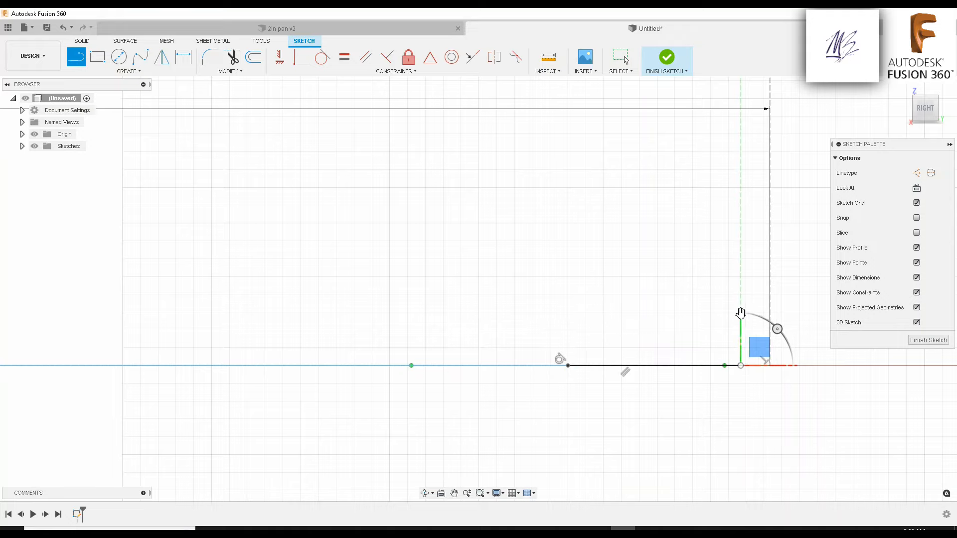
Draw a fit point spline for the wall from the base extension's outer end to the construction rectangle's upper outer corner
{"action": "left_click", "coordinate": [140, 56]}
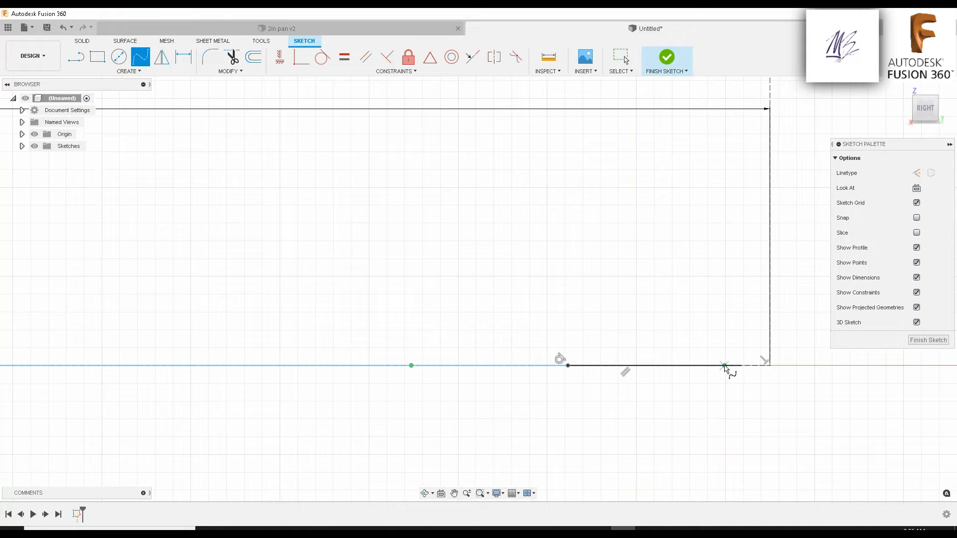
{"action": "left_click", "coordinate": [741, 365]}
{"action": "middle_click_drag", "start_coordinate": [753, 187], "coordinate": [726, 401]}
{"action": "scroll", "coordinate": [726, 401], "scroll_direction": "down", "scroll_amount": 2}
{"action": "middle_click_drag", "start_coordinate": [721, 174], "coordinate": [691, 334]}
{"action": "scroll", "coordinate": [707, 321], "scroll_direction": "down", "scroll_amount": 3}
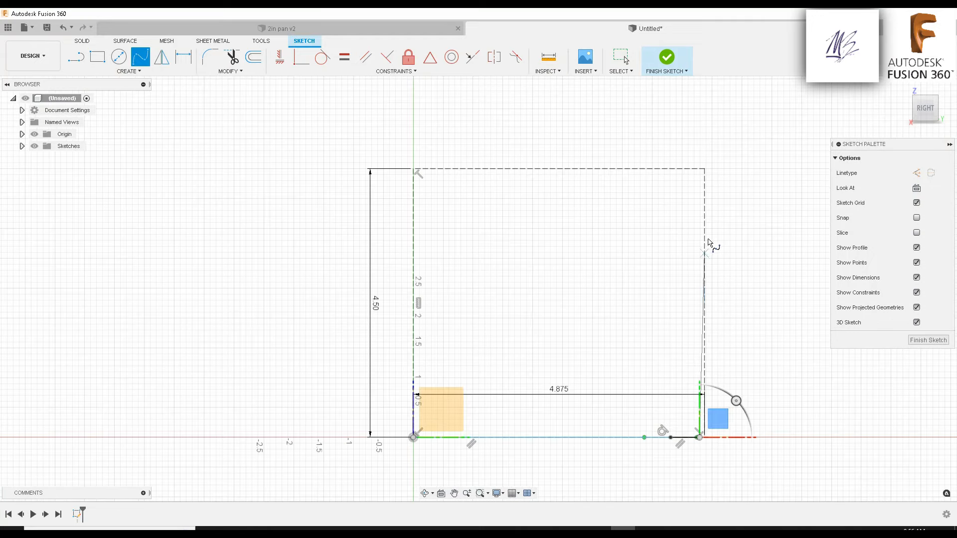
{"action": "double_click", "coordinate": [704, 170]}
{"action": "key", "text": "Escape"}
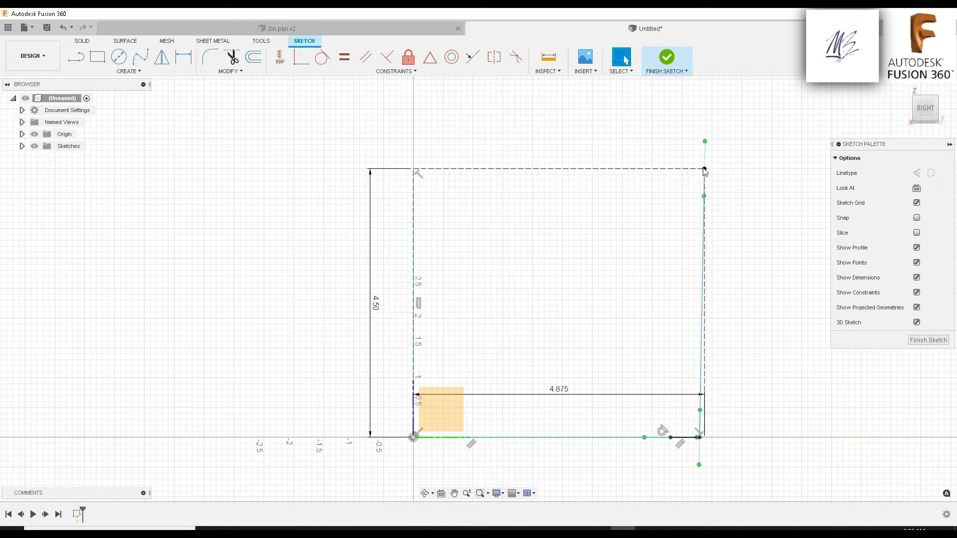
Move the wall spline's lower tangent handle 0.142 in horizontally outward to bulge the wall
{"action": "left_click", "coordinate": [703, 417]}
{"action": "key", "text": "m"}
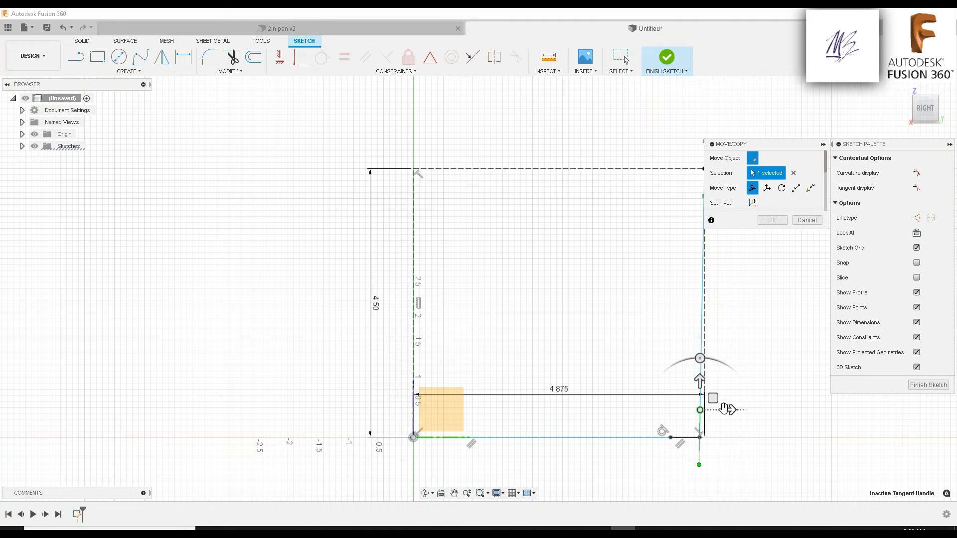
{"action": "left_click_drag", "start_coordinate": [729, 410], "coordinate": [736, 410]}
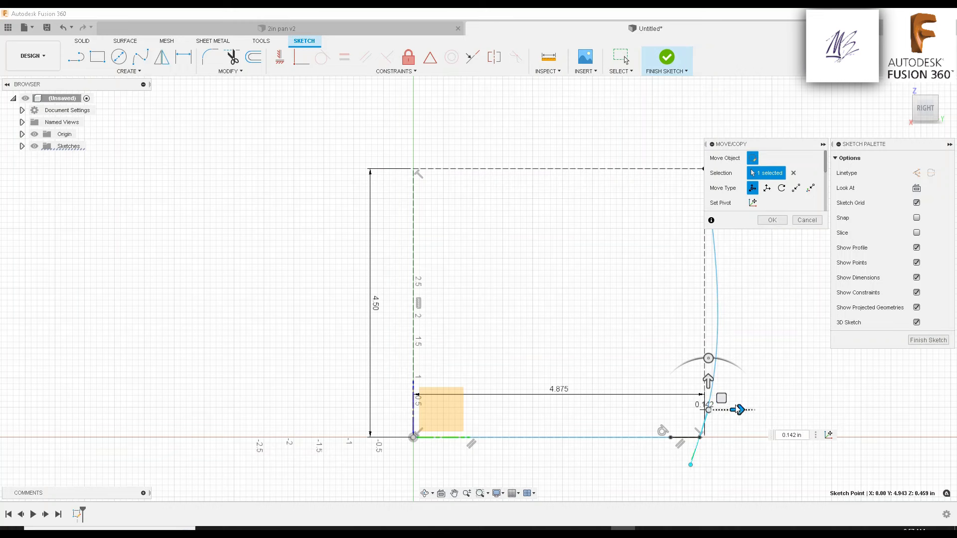
{"action": "middle_click_drag", "start_coordinate": [761, 406], "coordinate": [682, 421]}
{"action": "scroll", "coordinate": [660, 462], "scroll_direction": "up", "scroll_amount": 3}
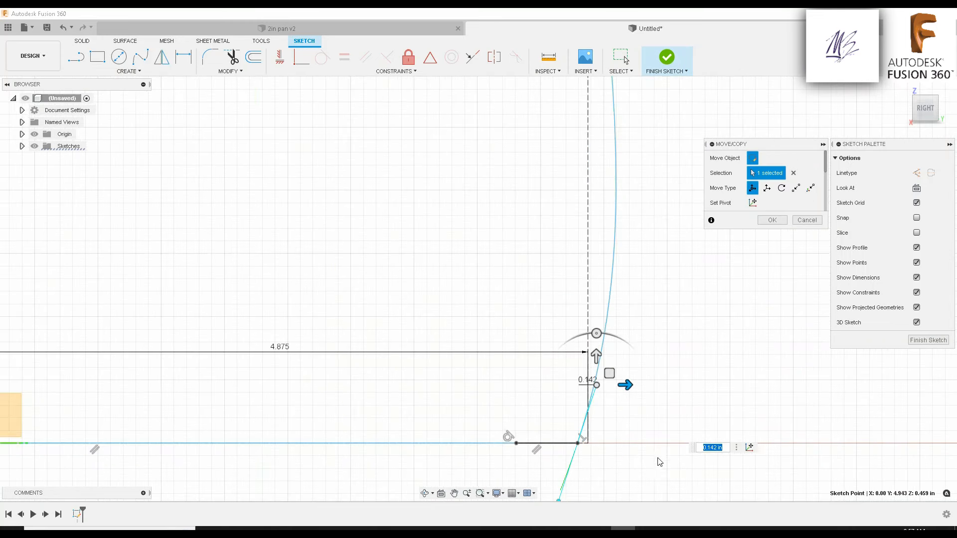
{"action": "key", "text": "Return"}
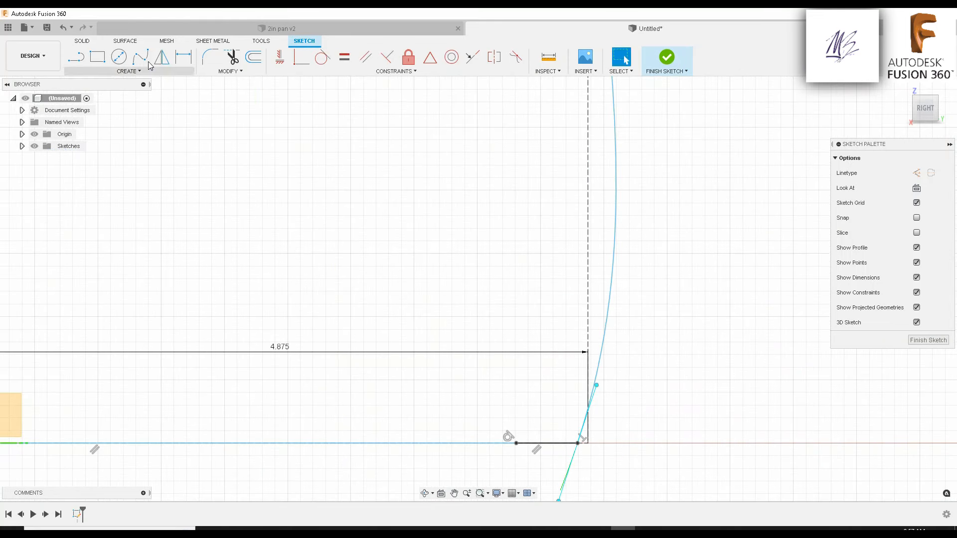
{"action": "left_click", "coordinate": [251, 59]}
{"action": "left_click", "coordinate": [210, 57]}
{"action": "left_click", "coordinate": [571, 435]}
{"action": "key", "text": "x"}
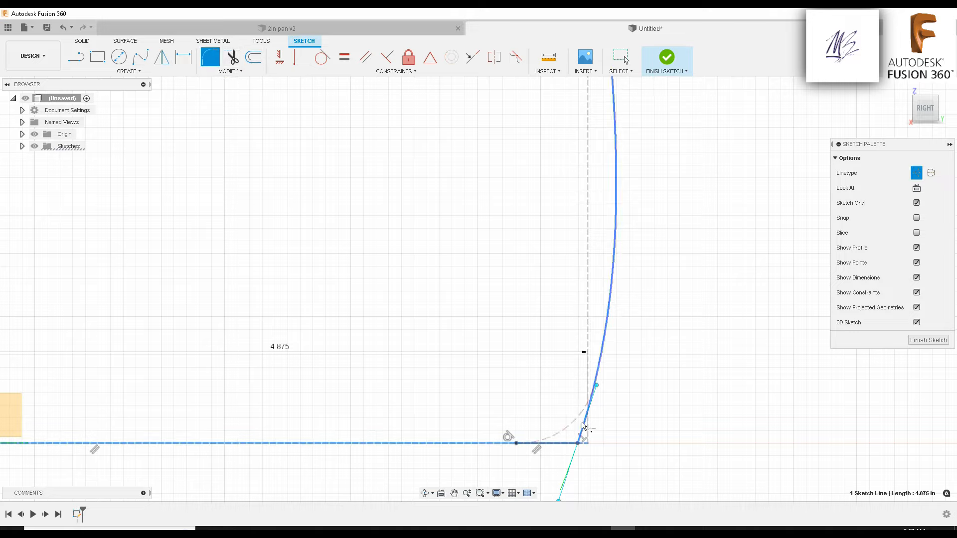
{"action": "right_click", "coordinate": [514, 380]}
{"action": "left_click", "coordinate": [485, 380]}
Fillet the corner between the wall spline and the base extension line with a 0.5 in radius
{"action": "left_click", "coordinate": [210, 57]}
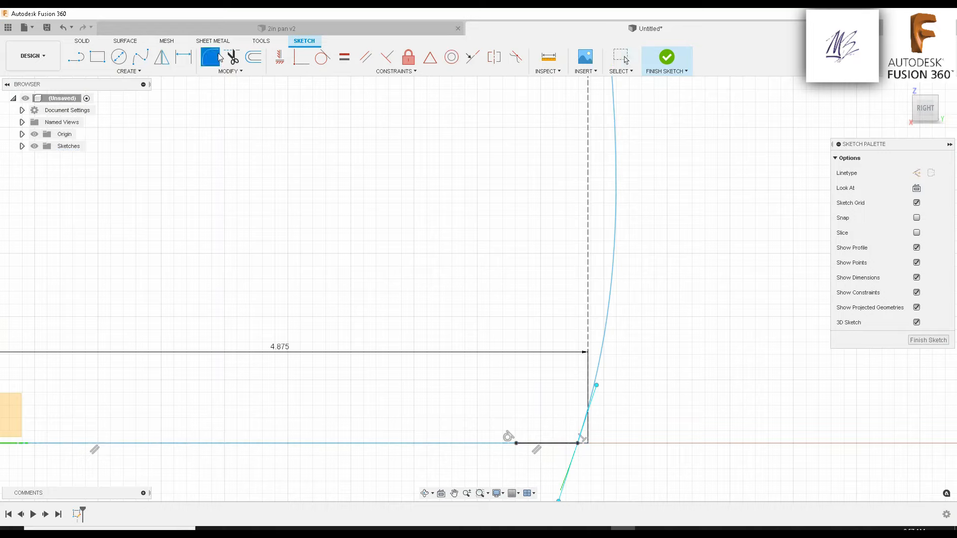
{"action": "left_click", "coordinate": [592, 400]}
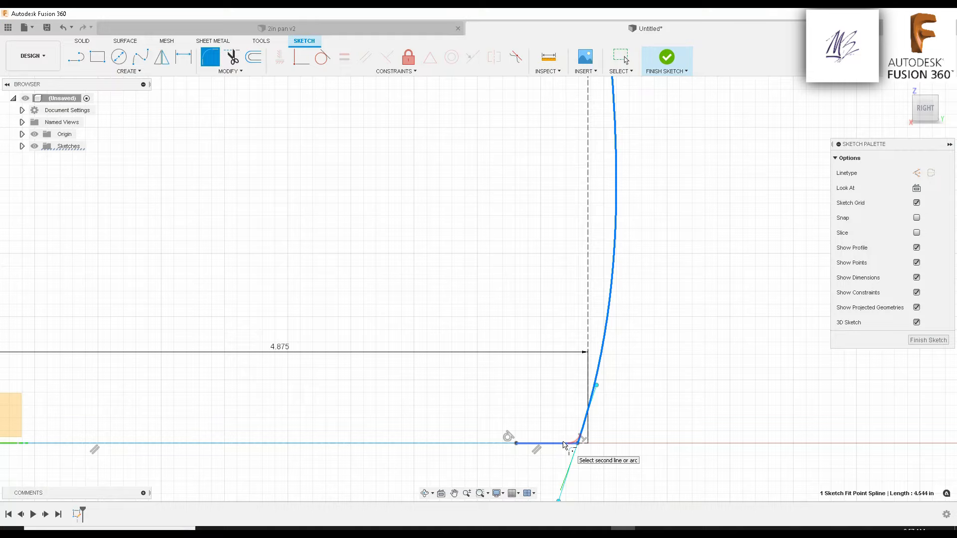
{"action": "left_click", "coordinate": [565, 444]}
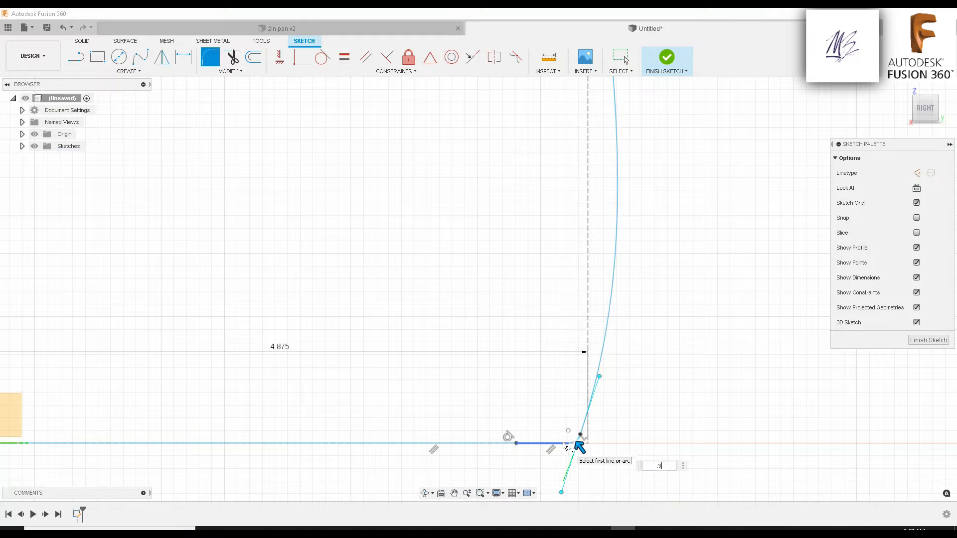
{"action": "type", "text": "."}
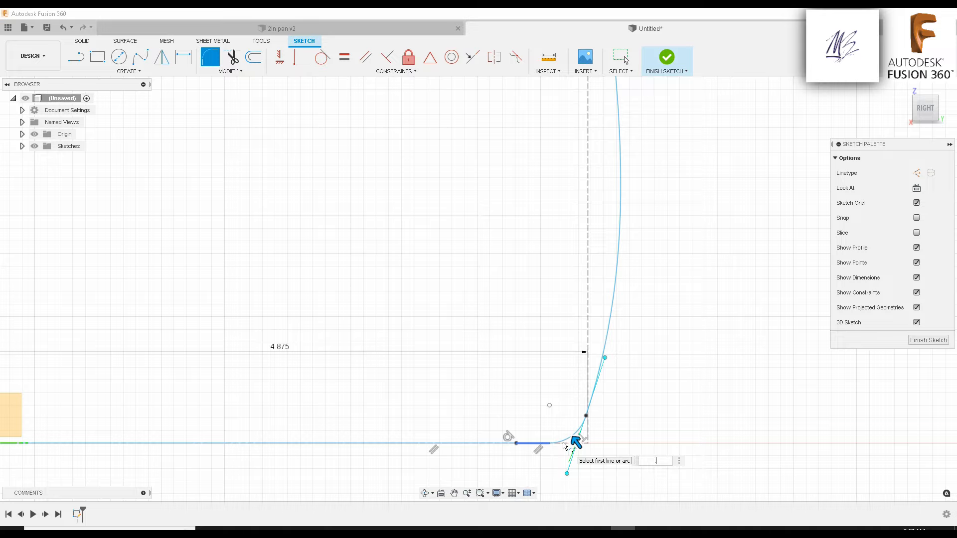
{"action": "type", "text": "35"}
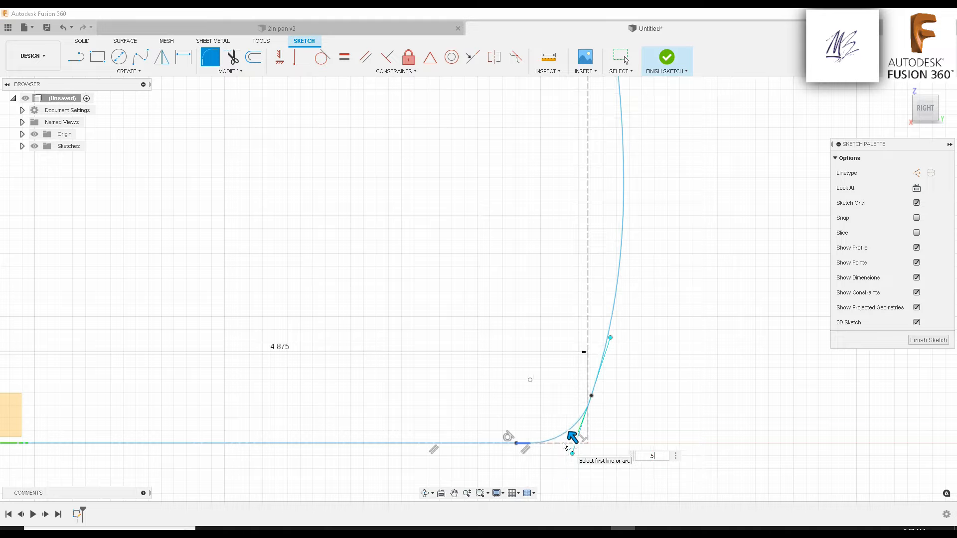
{"action": "scroll", "coordinate": [757, 329], "scroll_direction": "down", "scroll_amount": 5}
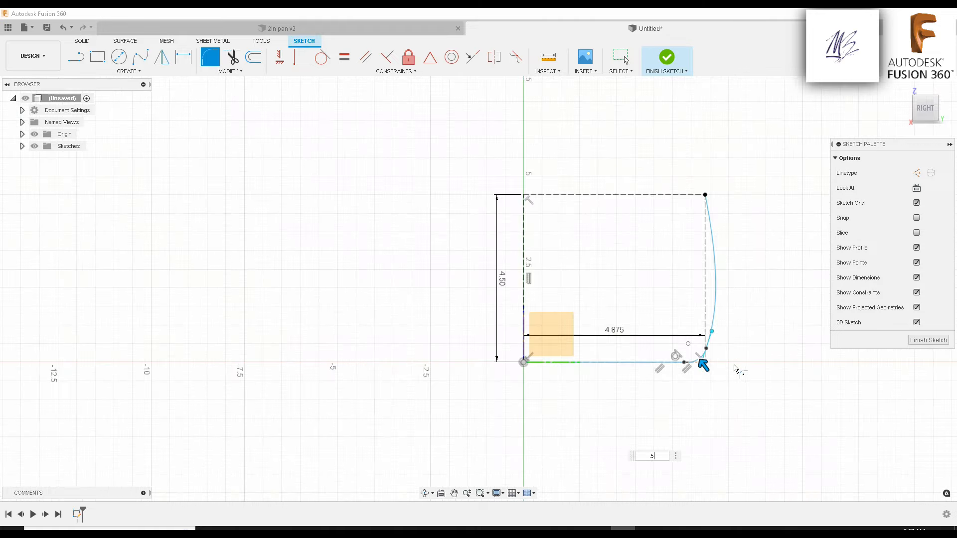
{"action": "scroll", "coordinate": [663, 443], "scroll_direction": "up", "scroll_amount": 4}
{"action": "key", "text": "Return"}
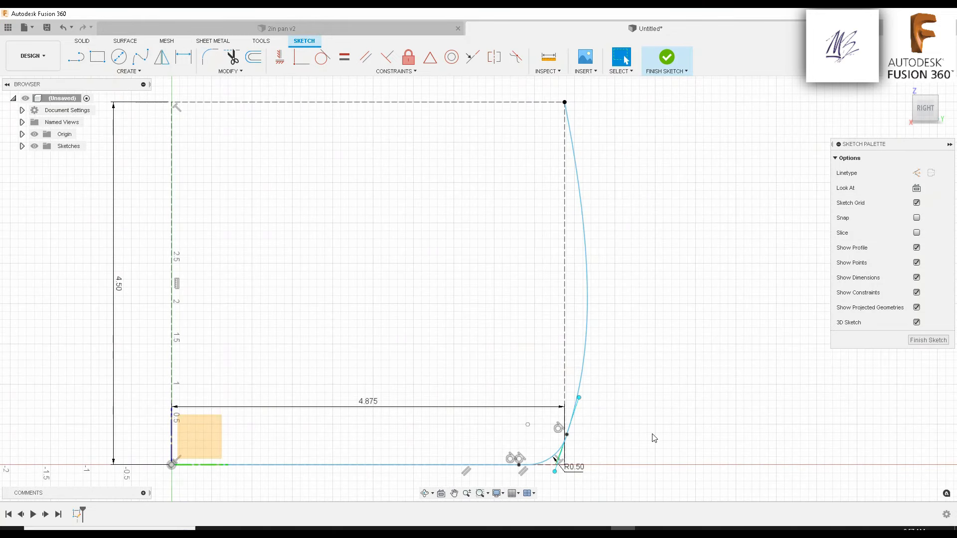
Offset the connected base, fillet and wall curves by -0.125 in toward the pot's inside to form the wall thickness
{"action": "double_click", "coordinate": [583, 204]}
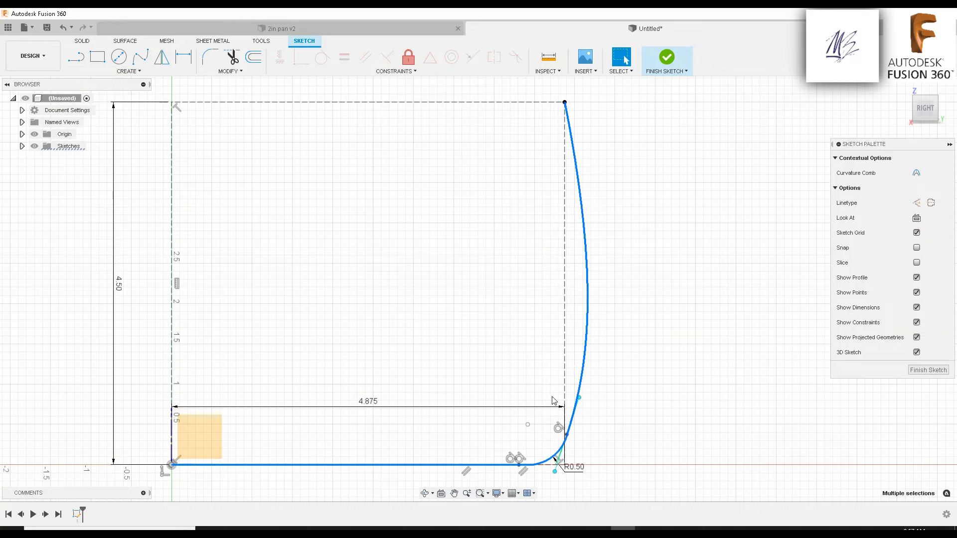
{"action": "left_click", "coordinate": [254, 62]}
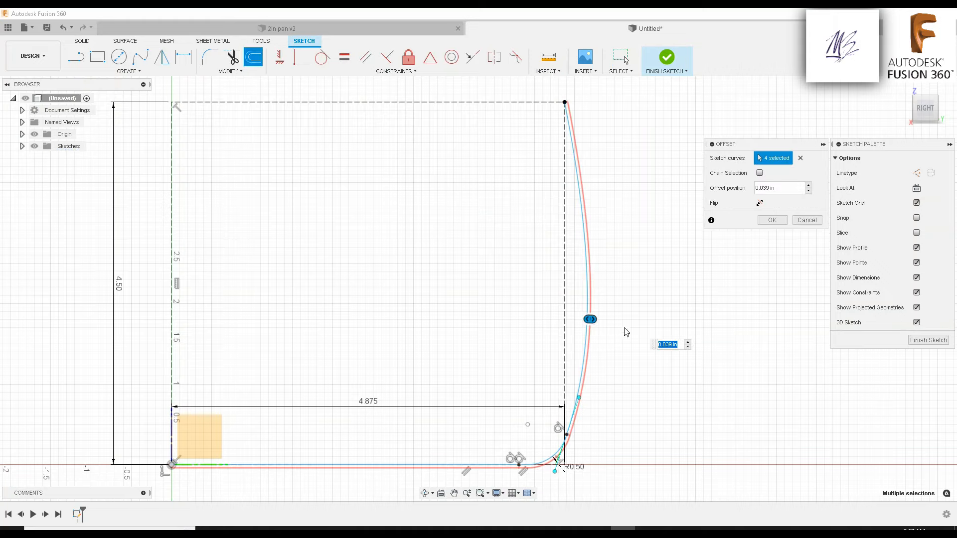
{"action": "scroll", "coordinate": [641, 279], "scroll_direction": "up", "scroll_amount": 3}
{"action": "scroll", "coordinate": [595, 338], "scroll_direction": "down", "scroll_amount": 3}
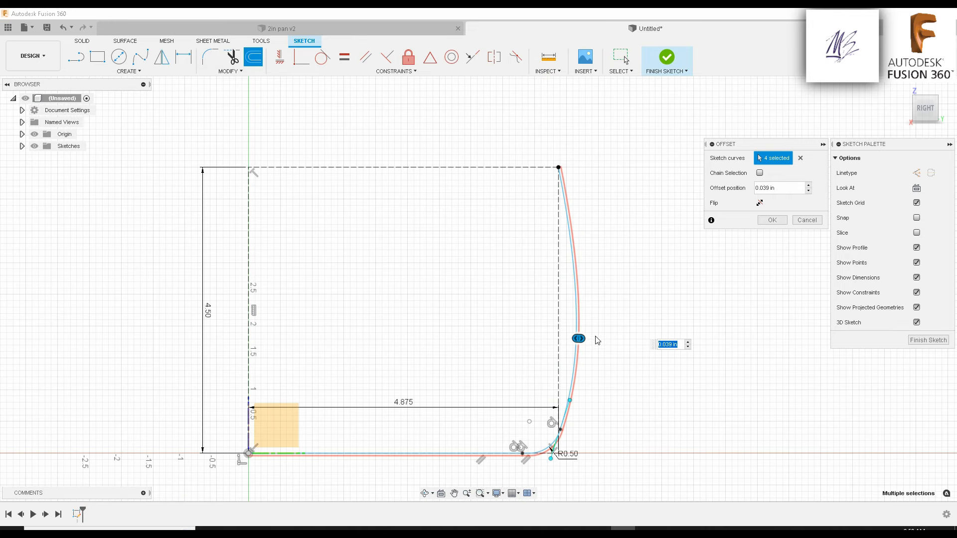
{"action": "left_click_drag", "start_coordinate": [576, 337], "coordinate": [569, 338]}
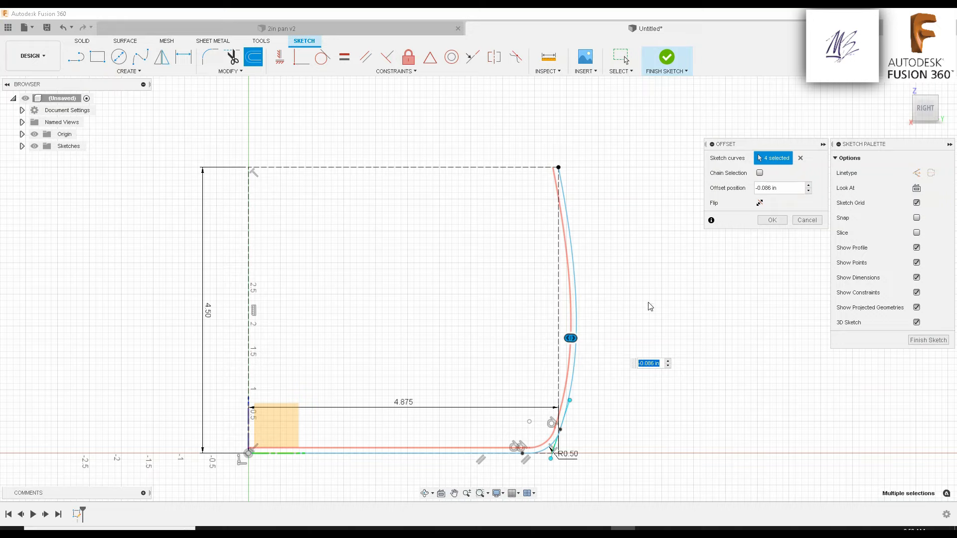
{"action": "mouse_move", "coordinate": [569, 338]}
{"action": "left_mouse_down"}
{"action": "mouse_move", "coordinate": [559, 336]}
{"action": "mouse_move", "coordinate": [585, 334]}
{"action": "mouse_move", "coordinate": [570, 331]}
{"action": "left_mouse_up"}
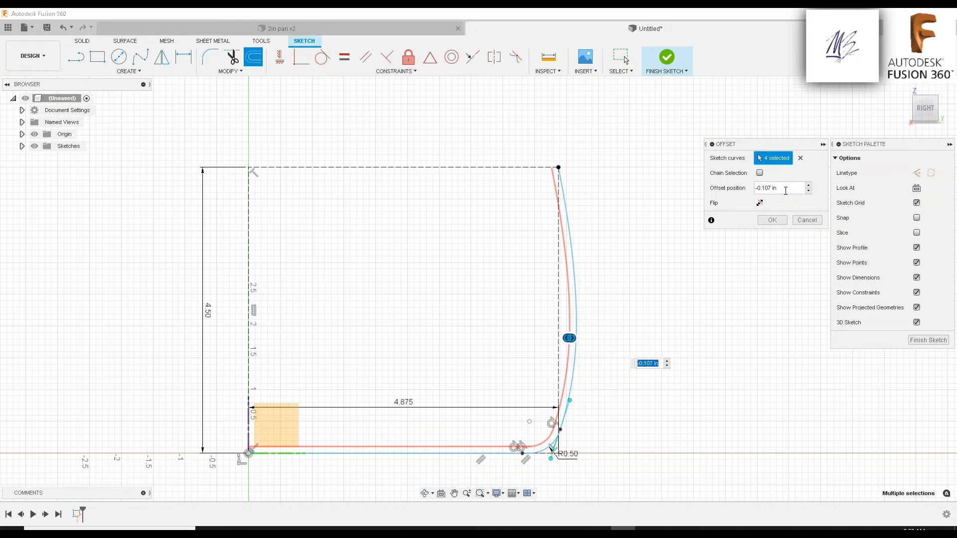
{"action": "left_click", "coordinate": [788, 189]}
{"action": "type", "text": "-.125"}
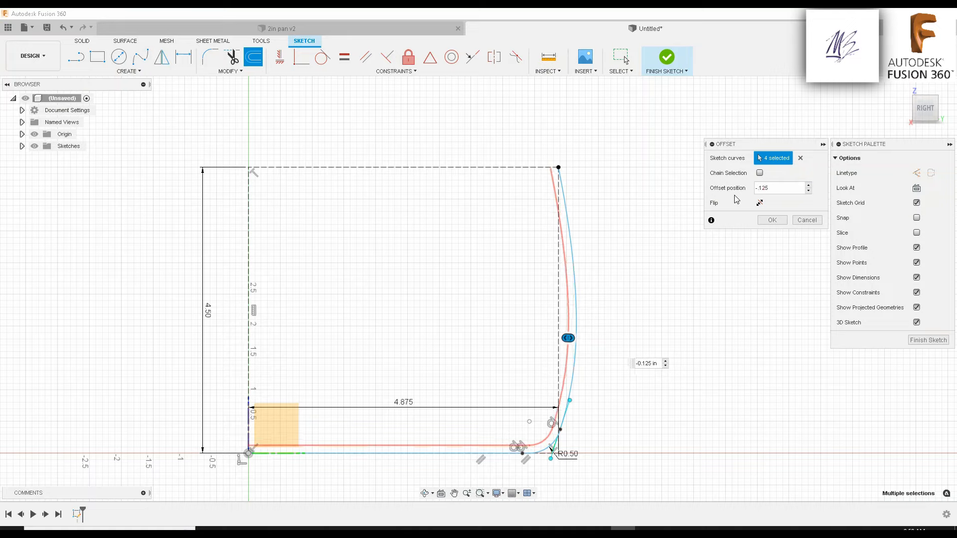
{"action": "key", "text": "Return"}
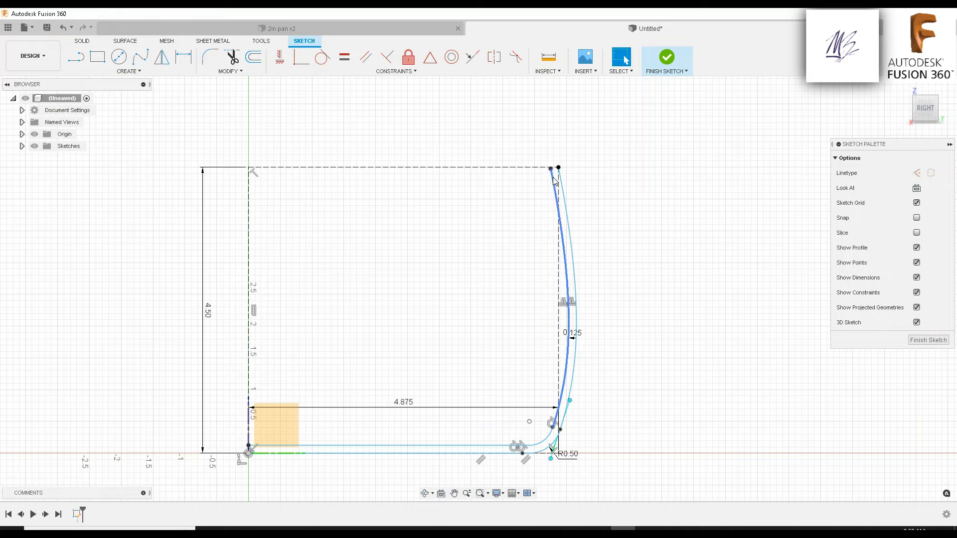
{"action": "scroll", "coordinate": [518, 255], "scroll_direction": "up", "scroll_amount": 3}
{"action": "scroll", "coordinate": [519, 255], "scroll_direction": "up", "scroll_amount": 2}
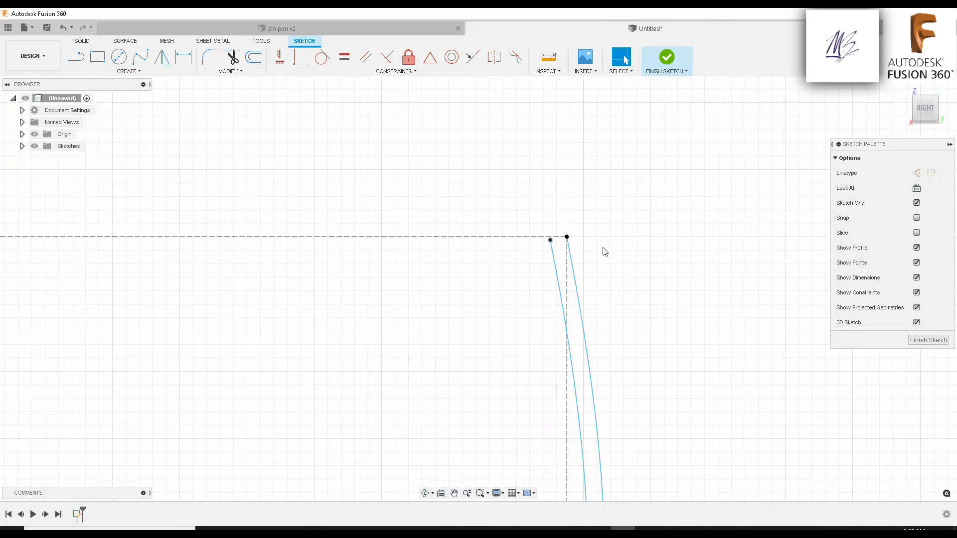
Draw a short line joining the upper ends of the inner and outer wall splines to close the pot's rim
{"action": "left_click", "coordinate": [82, 59]}
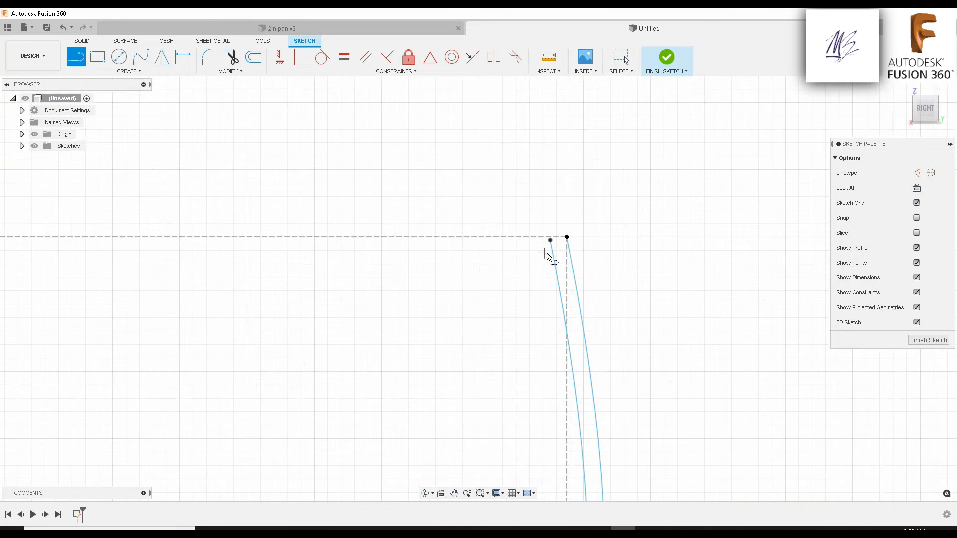
{"action": "scroll", "coordinate": [552, 242], "scroll_direction": "up", "scroll_amount": 1}
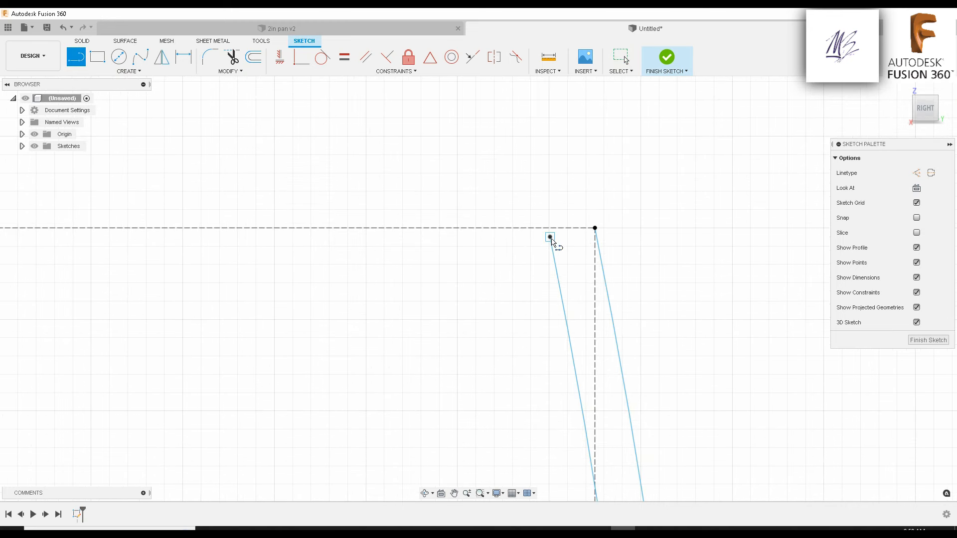
{"action": "left_click", "coordinate": [551, 238]}
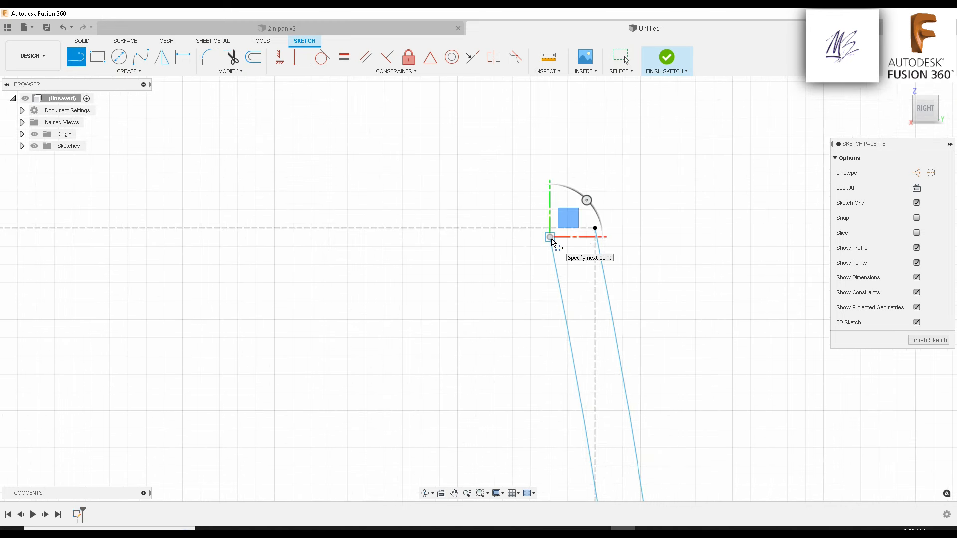
{"action": "left_click", "coordinate": [596, 228]}
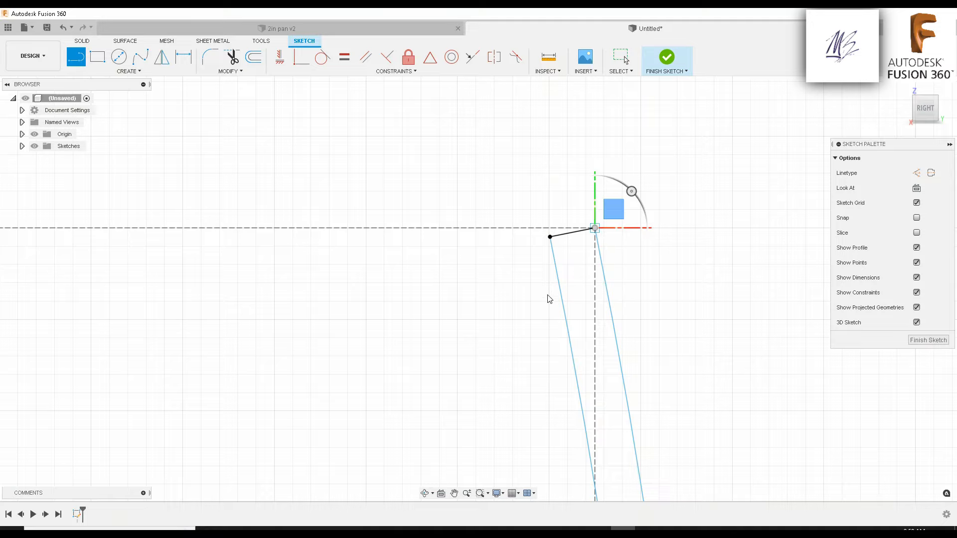
{"action": "key", "text": "Escape"}
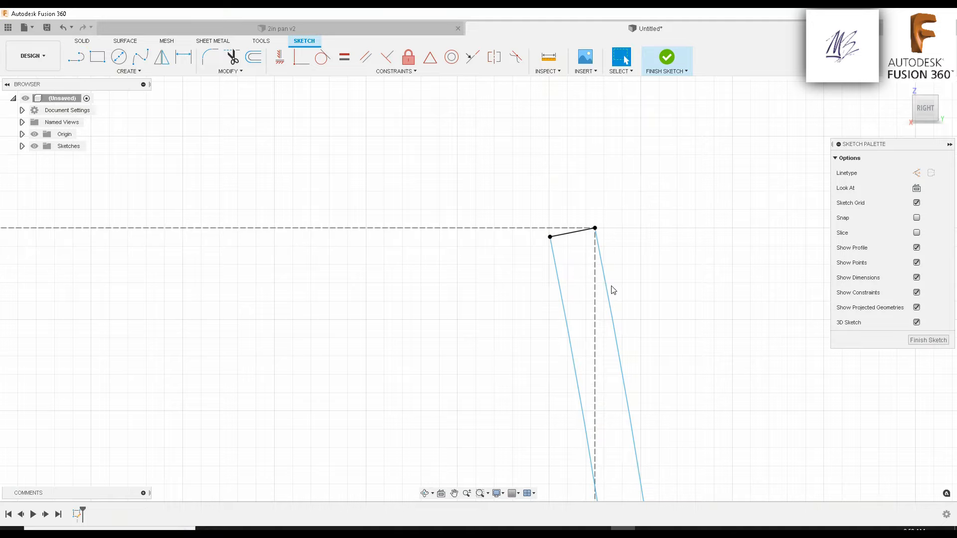
Examine the inner base line's end where it meets the pot's vertical centre line
{"action": "scroll", "coordinate": [479, 355], "scroll_direction": "down", "scroll_amount": 4}
{"action": "middle_click_drag", "start_coordinate": [349, 468], "coordinate": [710, 100]}
{"action": "scroll", "coordinate": [429, 476], "scroll_direction": "down", "scroll_amount": 3}
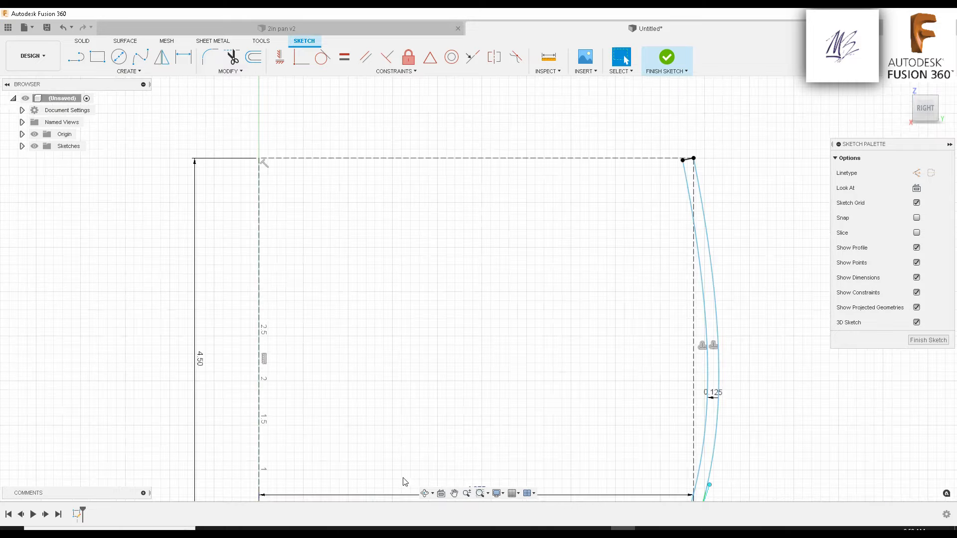
{"action": "scroll", "coordinate": [486, 225], "scroll_direction": "down", "scroll_amount": 1}
{"action": "mouse_move", "coordinate": [401, 479]}
{"action": "middle_mouse_down"}
{"action": "mouse_move", "coordinate": [485, 225]}
{"action": "mouse_move", "coordinate": [418, 282]}
{"action": "mouse_move", "coordinate": [412, 292]}
{"action": "mouse_move", "coordinate": [618, 200]}
{"action": "mouse_move", "coordinate": [455, 235]}
{"action": "mouse_move", "coordinate": [555, 316]}
{"action": "middle_mouse_up"}
{"action": "scroll", "coordinate": [472, 241], "scroll_direction": "up", "scroll_amount": 4}
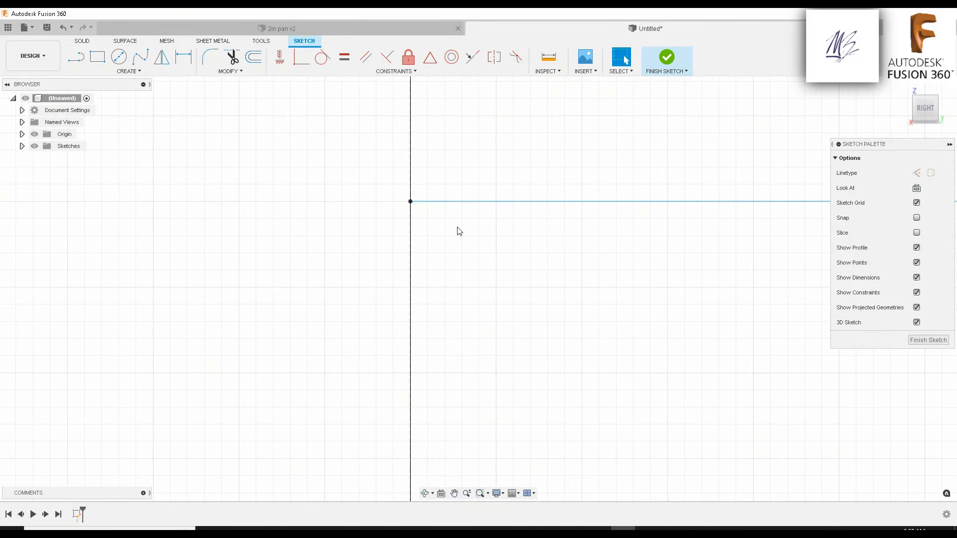
{"action": "scroll", "coordinate": [478, 246], "scroll_direction": "up", "scroll_amount": 4}
{"action": "scroll", "coordinate": [458, 244], "scroll_direction": "up", "scroll_amount": 5}
{"action": "middle_click_drag", "start_coordinate": [442, 235], "coordinate": [553, 335]}
{"action": "scroll", "coordinate": [553, 336], "scroll_direction": "down", "scroll_amount": 3}
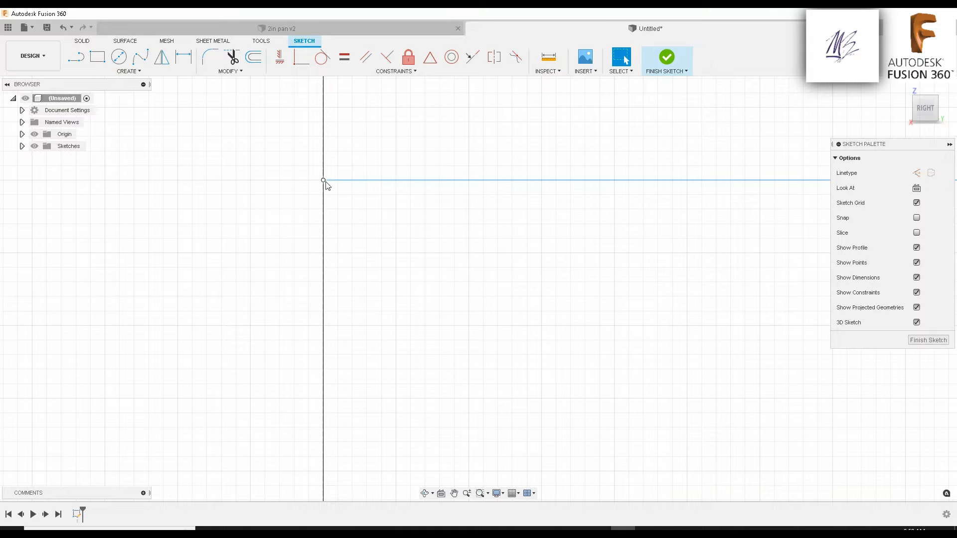
{"action": "scroll", "coordinate": [324, 182], "scroll_direction": "up", "scroll_amount": 2}
{"action": "middle_click_drag", "start_coordinate": [324, 182], "coordinate": [310, 151]}
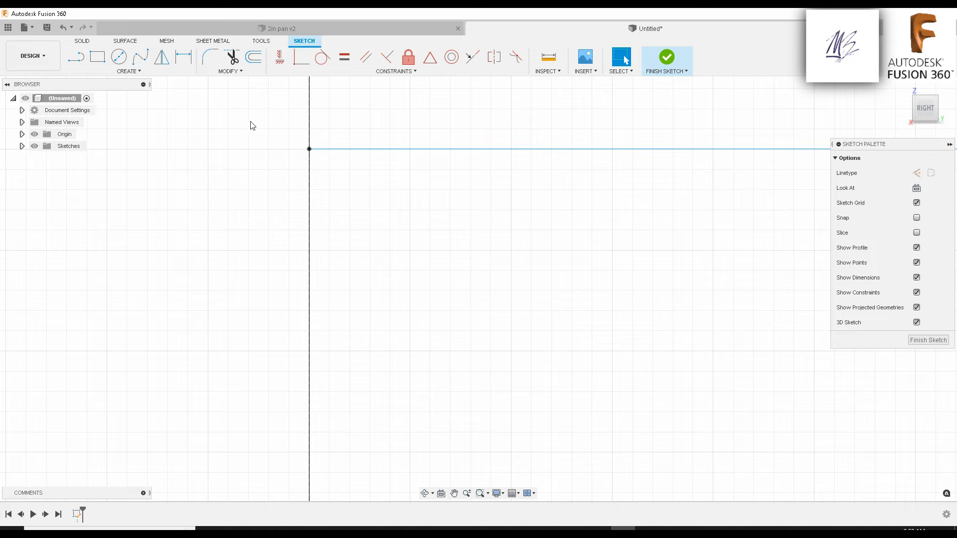
{"action": "left_click", "coordinate": [376, 149]}
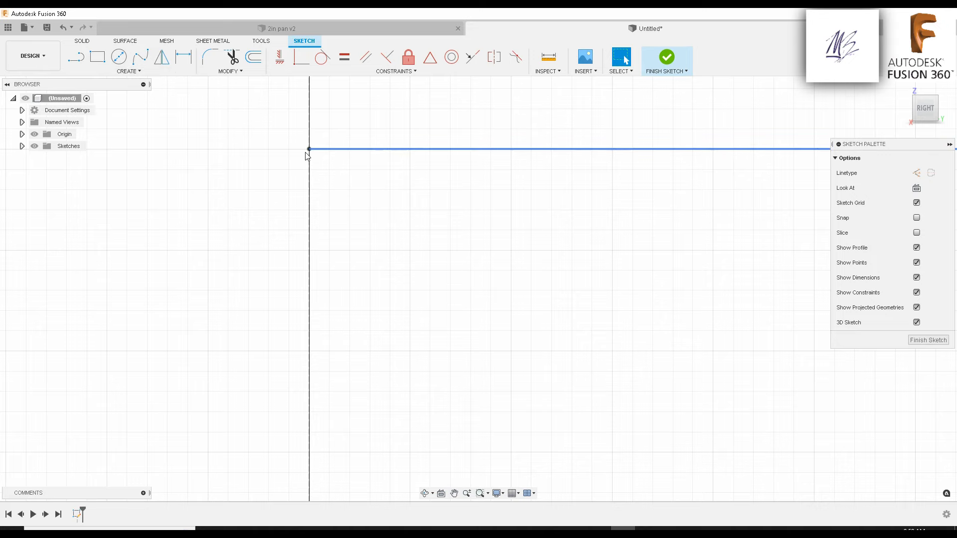
{"action": "scroll", "coordinate": [292, 149], "scroll_direction": "down", "scroll_amount": 2}
{"action": "key", "text": "Escape"}
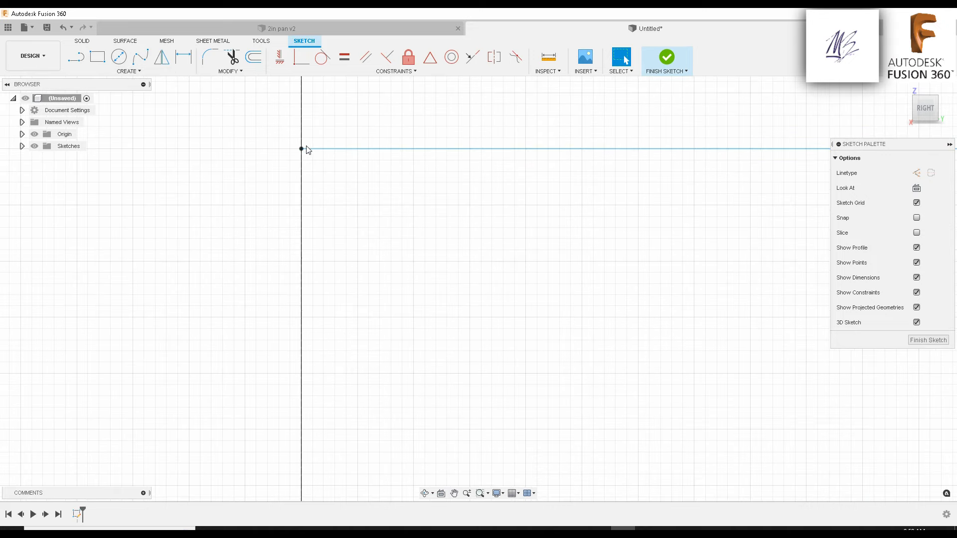
Extend the inner base line from its inner end past the pot's vertical centre line
{"action": "left_click", "coordinate": [237, 73]}
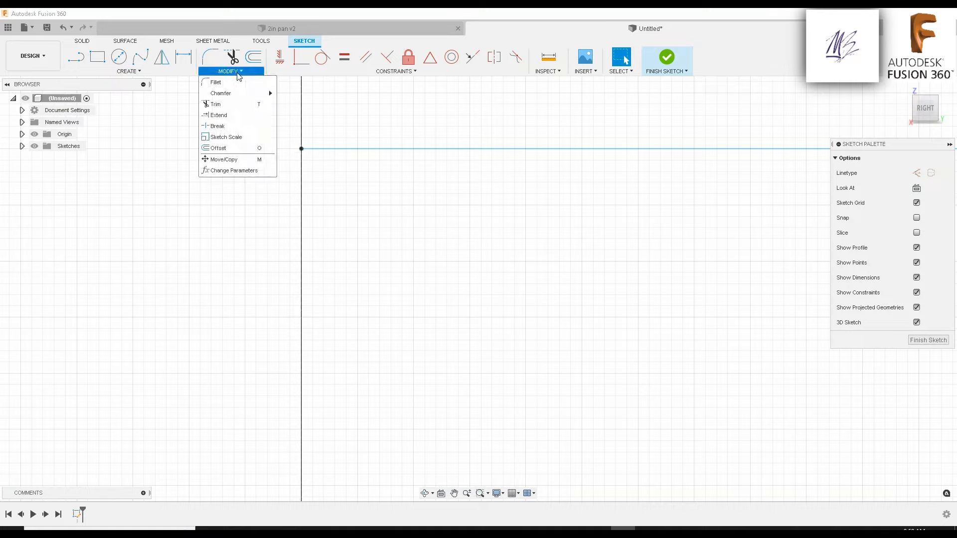
{"action": "left_click", "coordinate": [237, 73]}
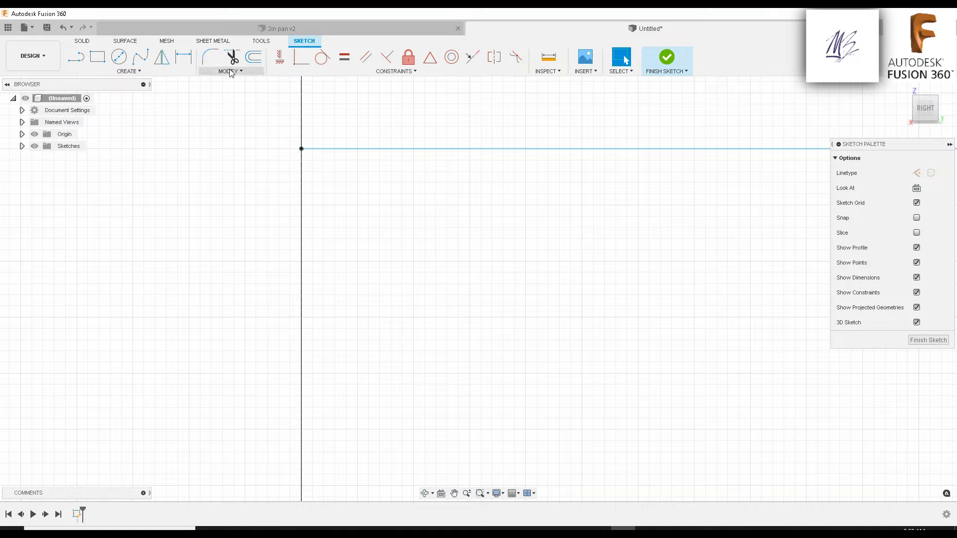
{"action": "left_click", "coordinate": [230, 71]}
{"action": "left_click", "coordinate": [233, 116]}
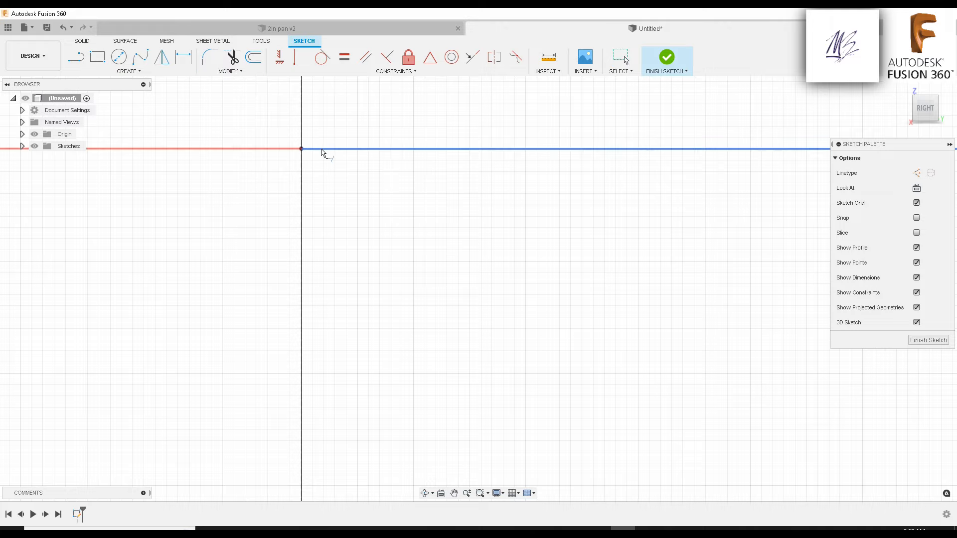
{"action": "scroll", "coordinate": [319, 196], "scroll_direction": "up", "scroll_amount": 3}
{"action": "scroll", "coordinate": [319, 210], "scroll_direction": "down", "scroll_amount": 3}
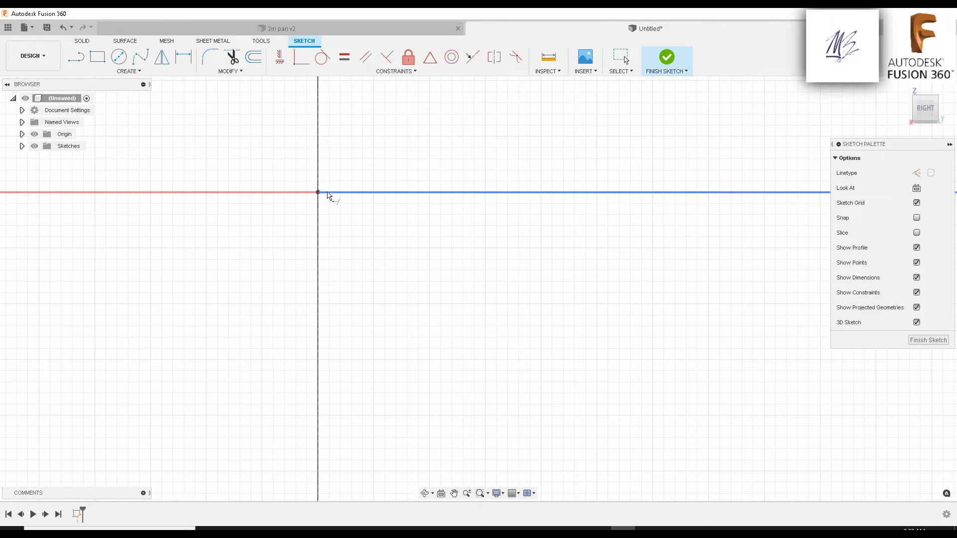
{"action": "scroll", "coordinate": [334, 204], "scroll_direction": "down", "scroll_amount": 2}
{"action": "scroll", "coordinate": [351, 213], "scroll_direction": "down", "scroll_amount": 10}
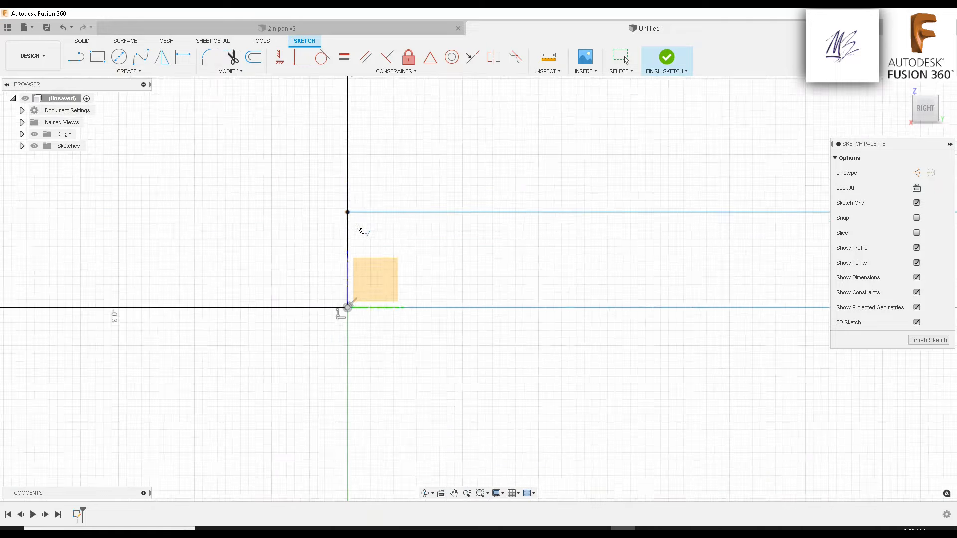
{"action": "scroll", "coordinate": [361, 223], "scroll_direction": "up", "scroll_amount": 1}
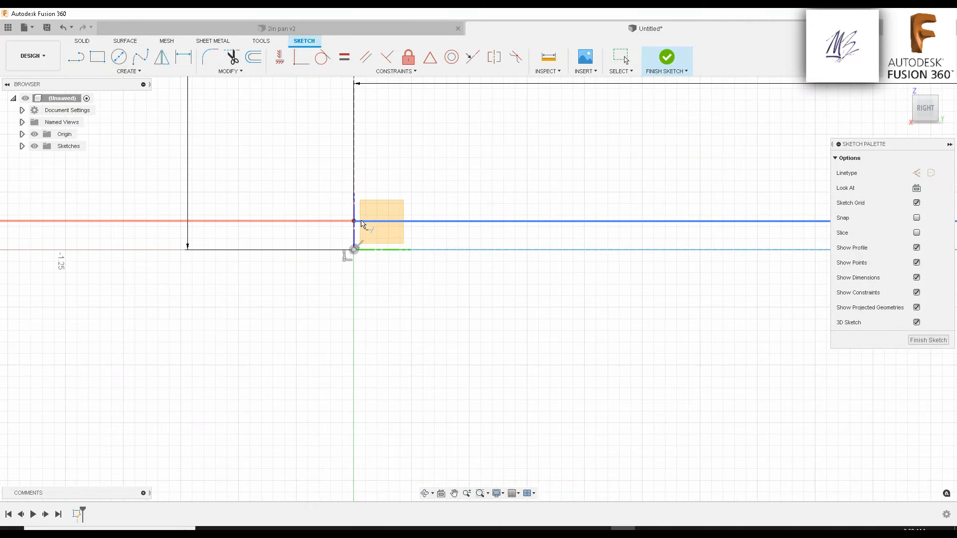
{"action": "left_click", "coordinate": [362, 222]}
Draw a 0.125 in vertical line from the origin up to the inner base line to close the profile at the centre
{"action": "scroll", "coordinate": [332, 231], "scroll_direction": "down", "scroll_amount": 4}
{"action": "middle_click_drag", "start_coordinate": [337, 266], "coordinate": [647, 305]}
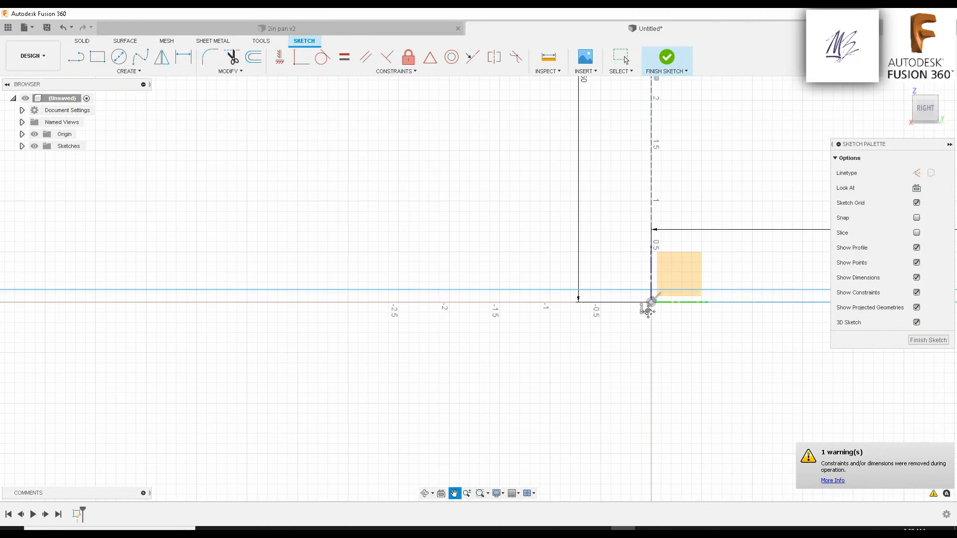
{"action": "scroll", "coordinate": [698, 309], "scroll_direction": "down", "scroll_amount": 3}
{"action": "scroll", "coordinate": [367, 348], "scroll_direction": "down", "scroll_amount": 5}
{"action": "scroll", "coordinate": [464, 353], "scroll_direction": "up", "scroll_amount": 12}
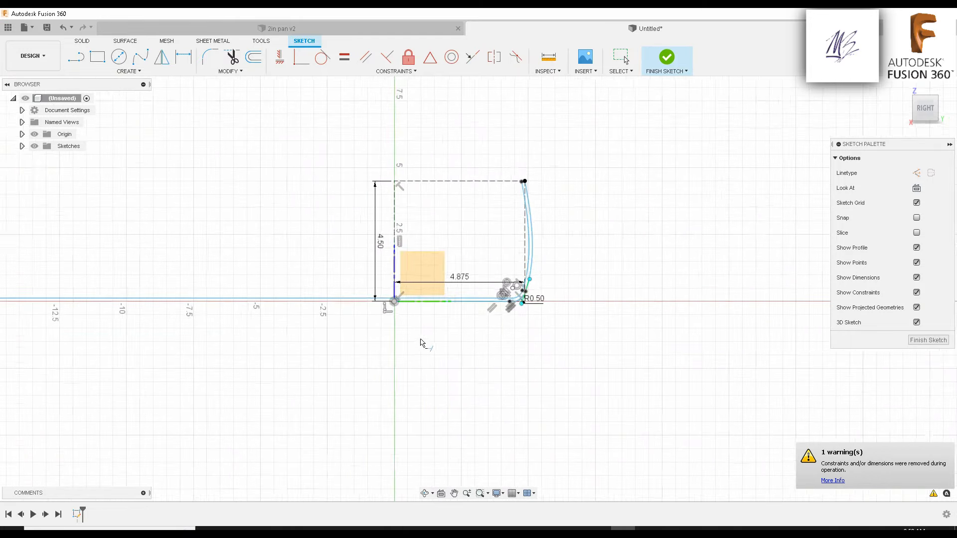
{"action": "scroll", "coordinate": [413, 243], "scroll_direction": "up", "scroll_amount": 4}
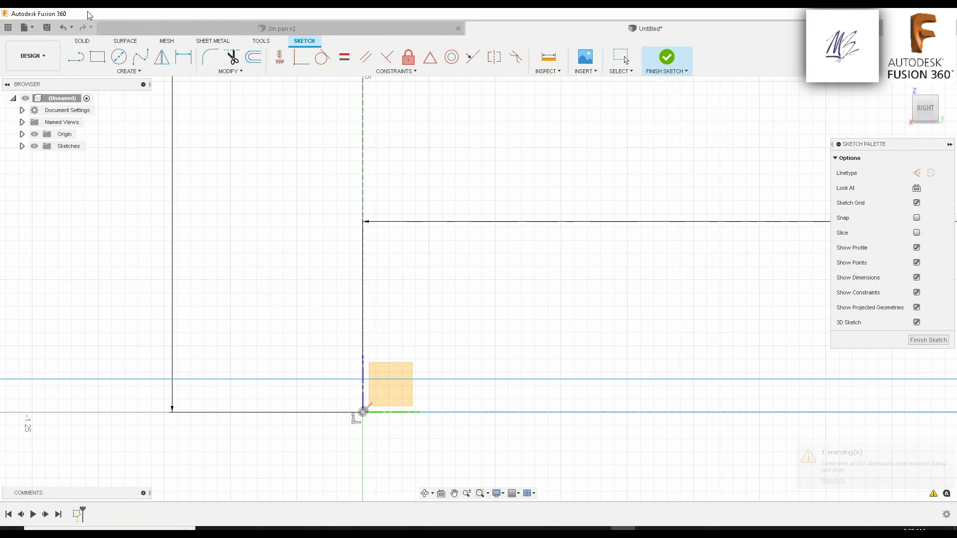
{"action": "scroll", "coordinate": [365, 385], "scroll_direction": "up", "scroll_amount": 5}
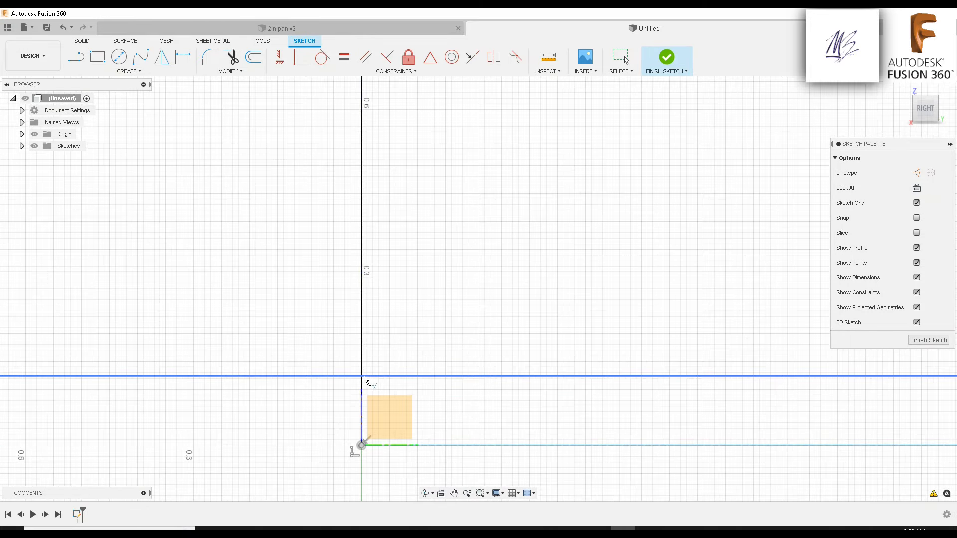
{"action": "left_click", "coordinate": [76, 57]}
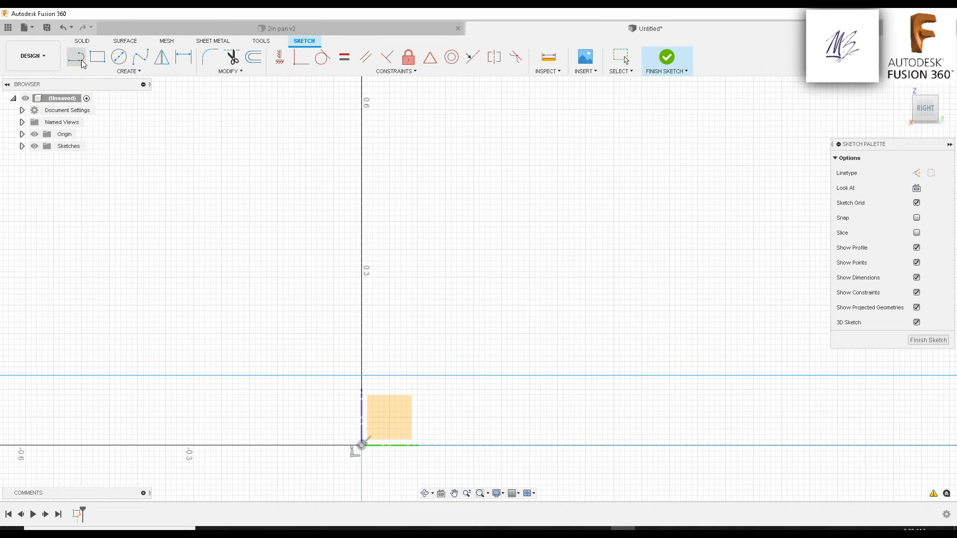
{"action": "middle_click_drag", "start_coordinate": [415, 383], "coordinate": [484, 321]}
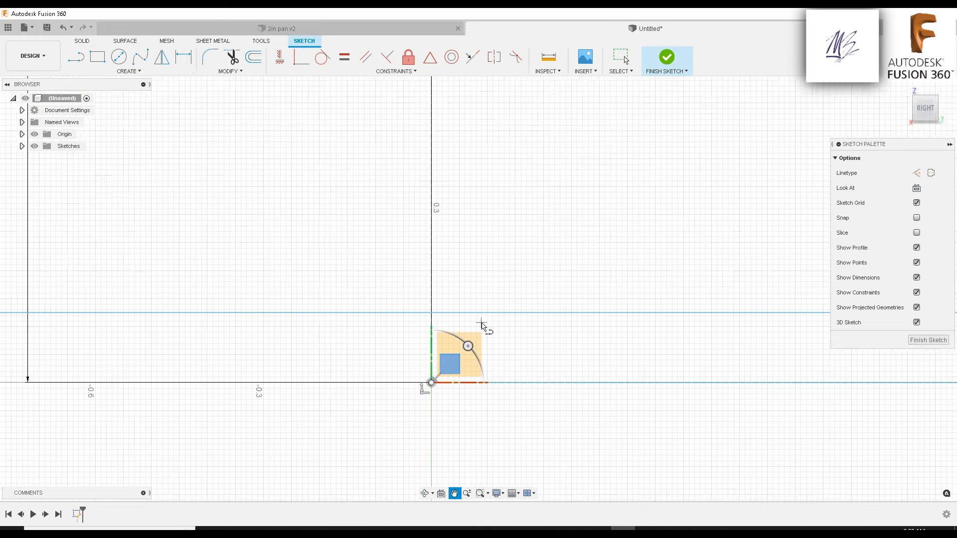
{"action": "scroll", "coordinate": [450, 372], "scroll_direction": "up", "scroll_amount": 4}
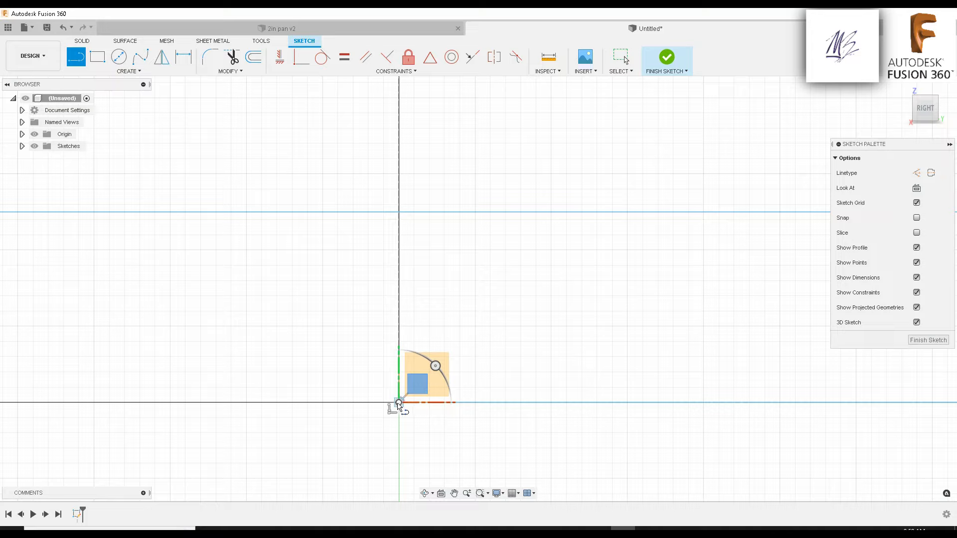
{"action": "left_click", "coordinate": [398, 403]}
{"action": "left_click_drag", "start_coordinate": [400, 405], "coordinate": [399, 213]}
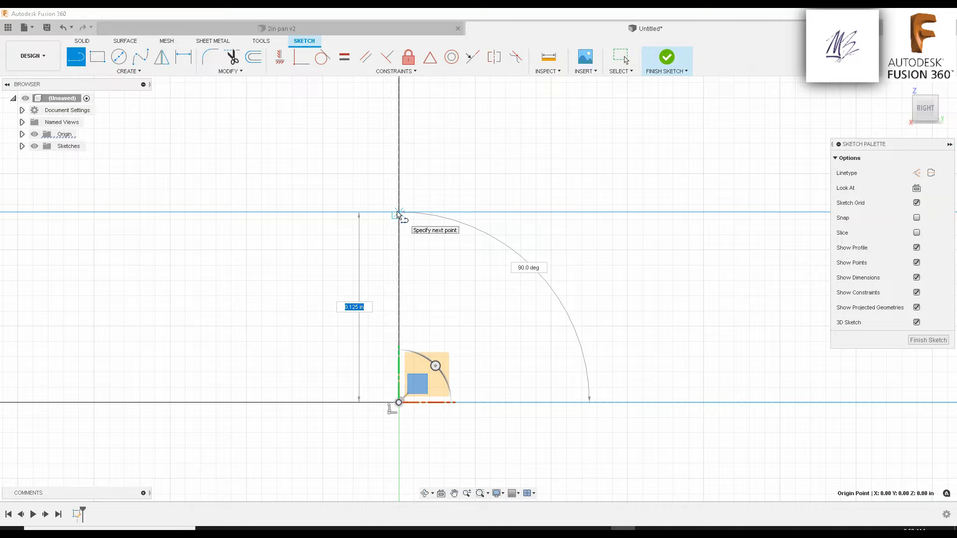
{"action": "left_click", "coordinate": [399, 212]}
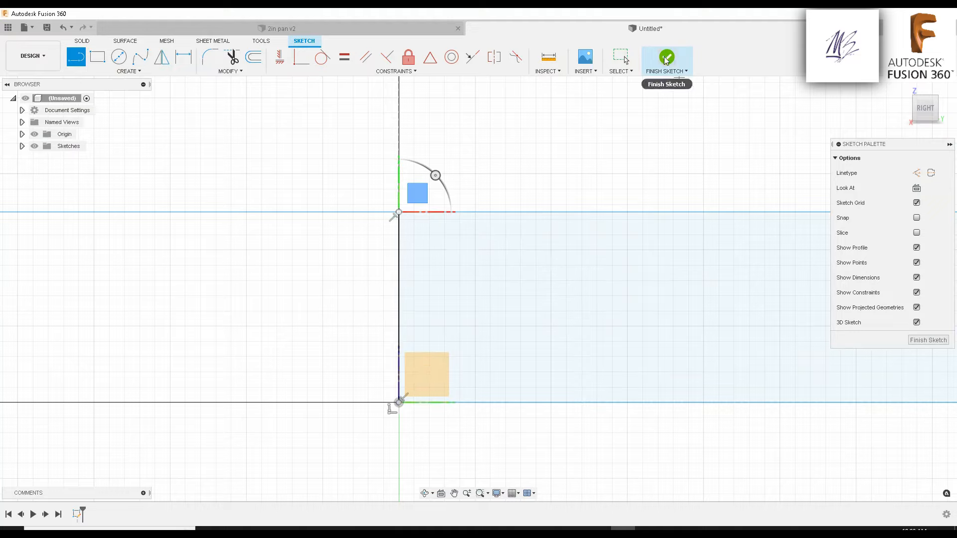
Trim the inner base line's overhang beyond the vertical closing line and finish the sketch
{"action": "left_click", "coordinate": [230, 59]}
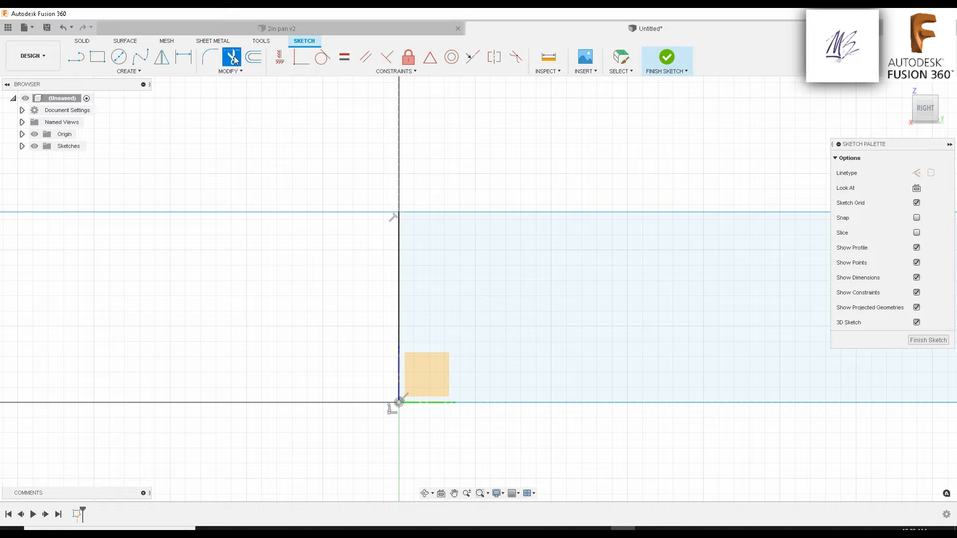
{"action": "left_click", "coordinate": [299, 216]}
{"action": "scroll", "coordinate": [376, 341], "scroll_direction": "down", "scroll_amount": 4}
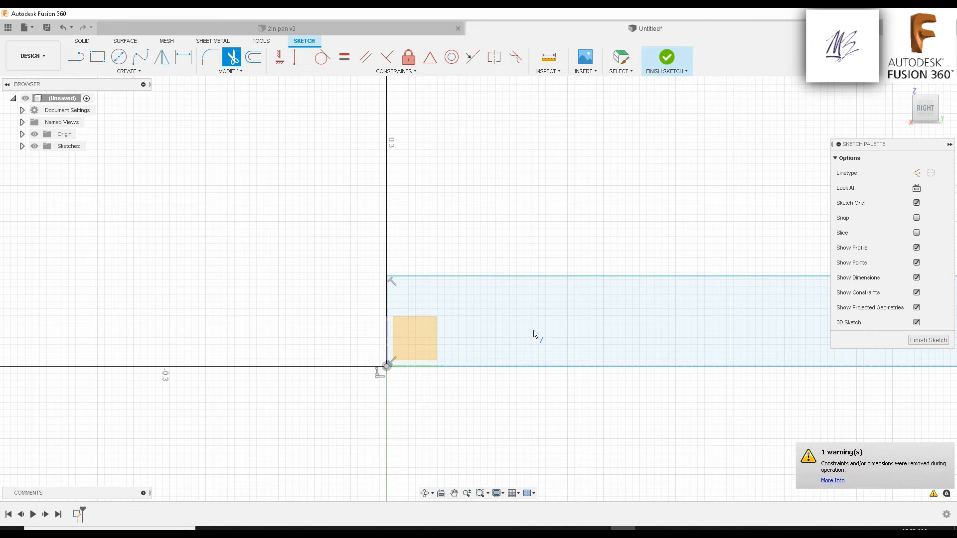
{"action": "left_click", "coordinate": [666, 59]}
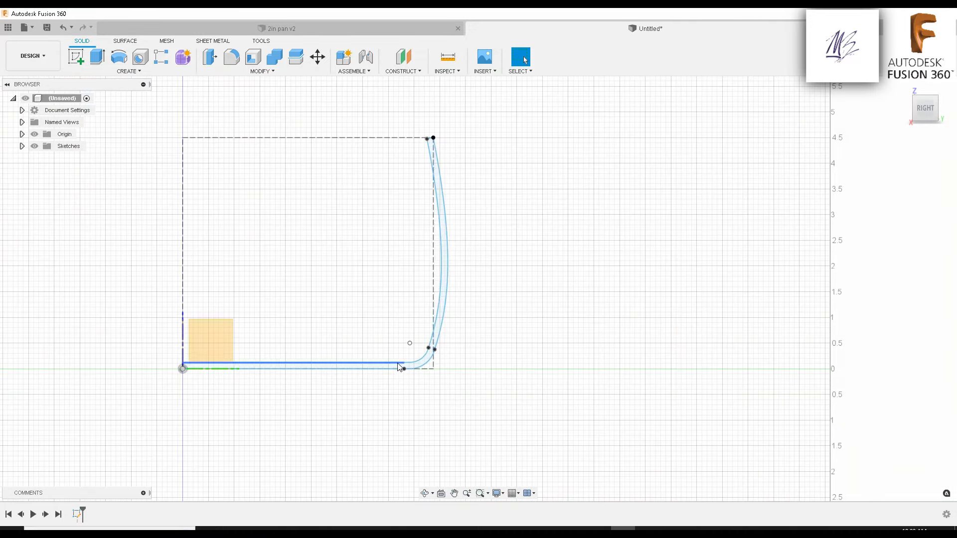
Set up a Revolve of the closed pot profile around the vertical construction centre line
{"action": "left_click", "coordinate": [440, 252]}
{"action": "scroll", "coordinate": [445, 210], "scroll_direction": "up", "scroll_amount": 5}
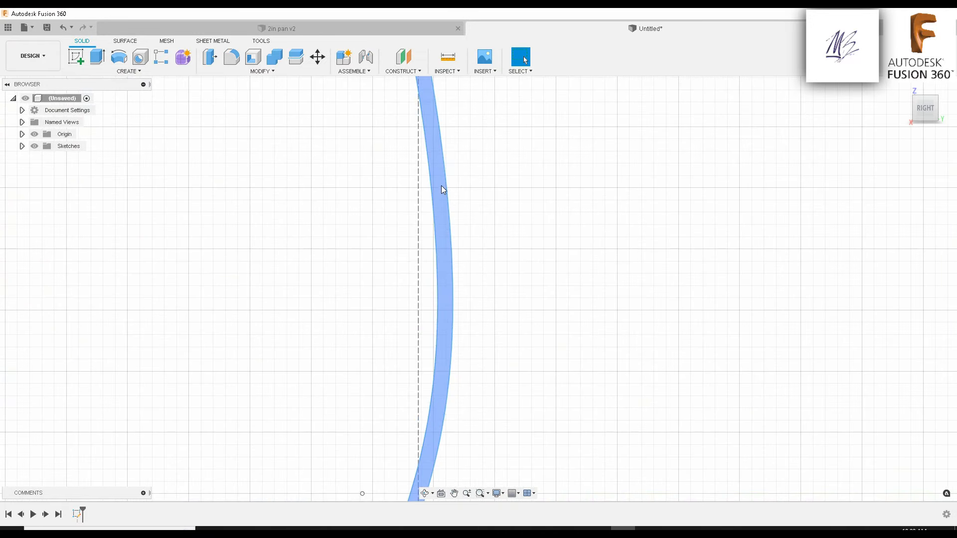
{"action": "scroll", "coordinate": [440, 185], "scroll_direction": "down", "scroll_amount": 5}
{"action": "scroll", "coordinate": [309, 145], "scroll_direction": "up", "scroll_amount": 3}
{"action": "scroll", "coordinate": [308, 185], "scroll_direction": "down", "scroll_amount": 3}
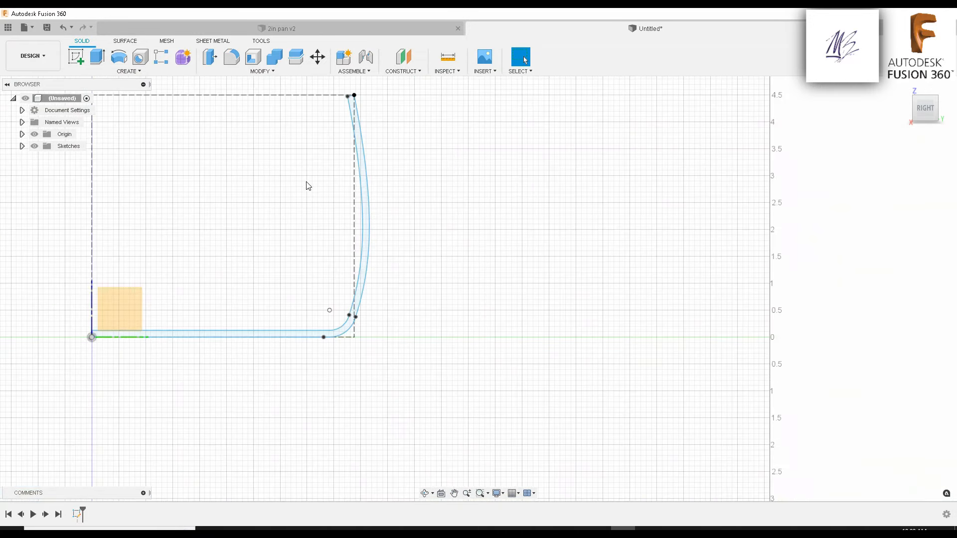
{"action": "middle_click_drag", "start_coordinate": [309, 186], "coordinate": [387, 205]}
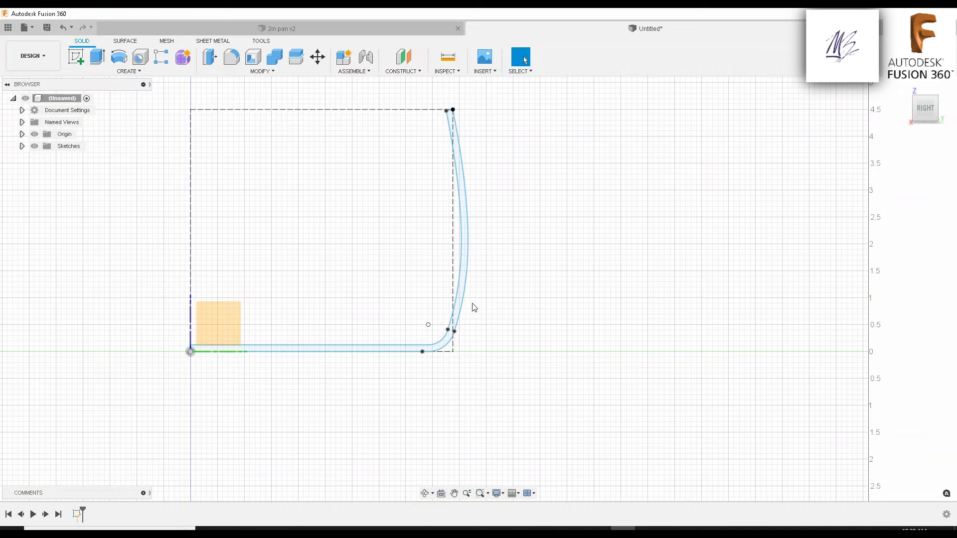
{"action": "left_click", "coordinate": [120, 57]}
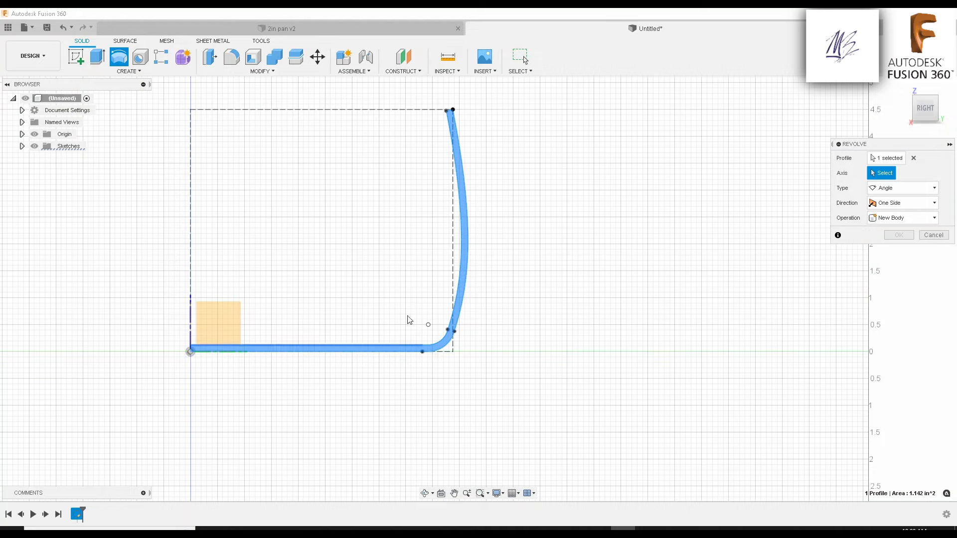
{"action": "mouse_move", "coordinate": [380, 324]}
{"action": "middle_mouse_down"}
{"action": "mouse_move", "coordinate": [467, 397]}
{"action": "mouse_move", "coordinate": [779, 319]}
{"action": "mouse_move", "coordinate": [684, 347]}
{"action": "middle_mouse_up"}
{"action": "scroll", "coordinate": [619, 351], "scroll_direction": "up", "scroll_amount": 3}
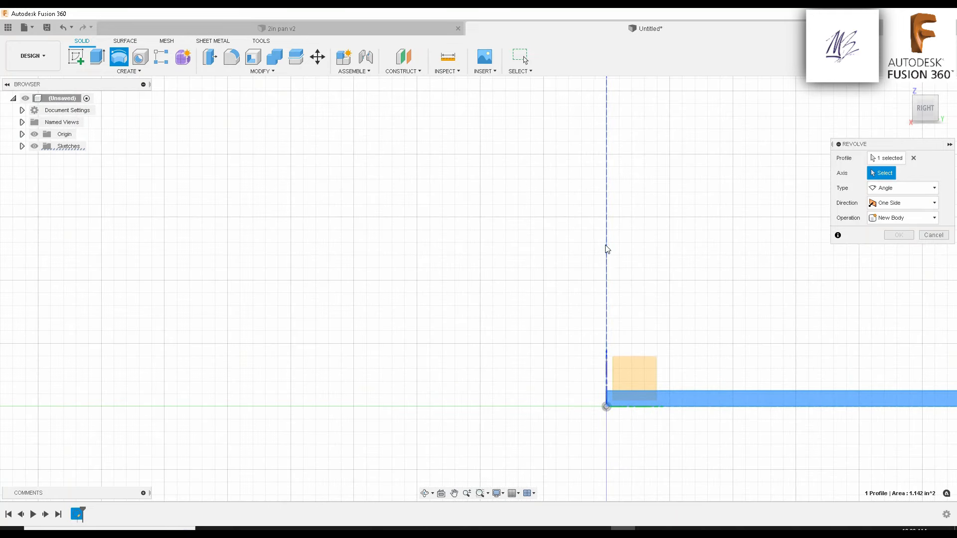
{"action": "middle_click_drag", "start_coordinate": [629, 278], "coordinate": [634, 363]}
{"action": "scroll", "coordinate": [634, 363], "scroll_direction": "down", "scroll_amount": 3}
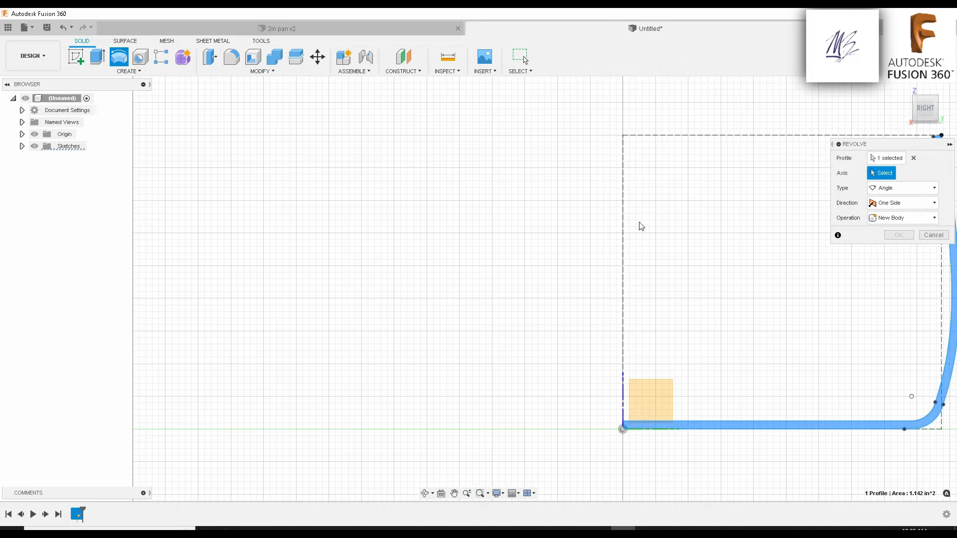
{"action": "middle_click_drag", "start_coordinate": [659, 256], "coordinate": [625, 261]}
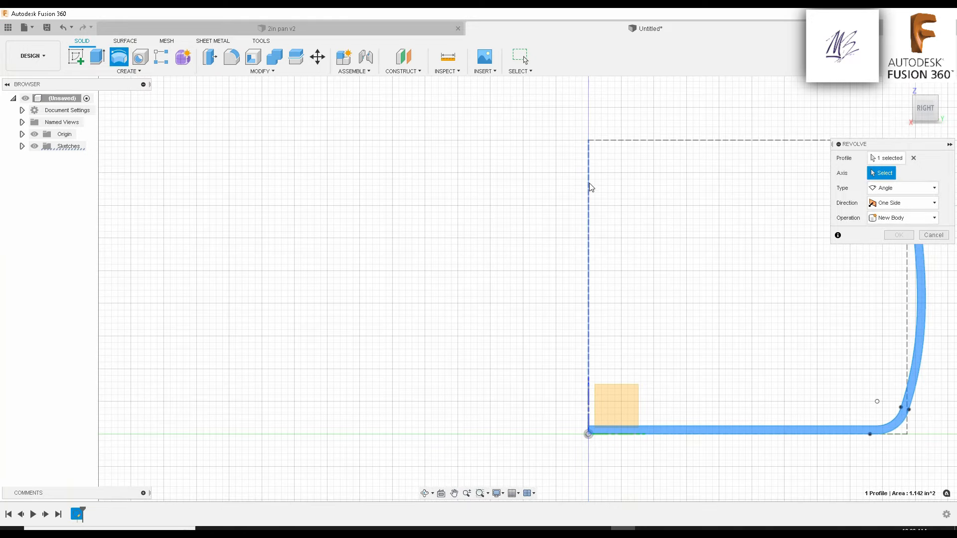
{"action": "scroll", "coordinate": [588, 420], "scroll_direction": "up", "scroll_amount": 5}
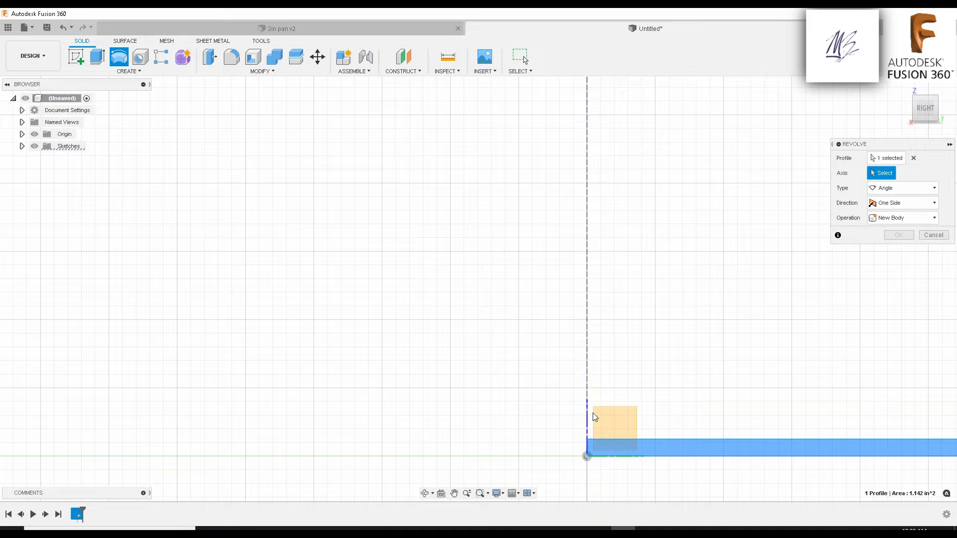
{"action": "left_click", "coordinate": [588, 209]}
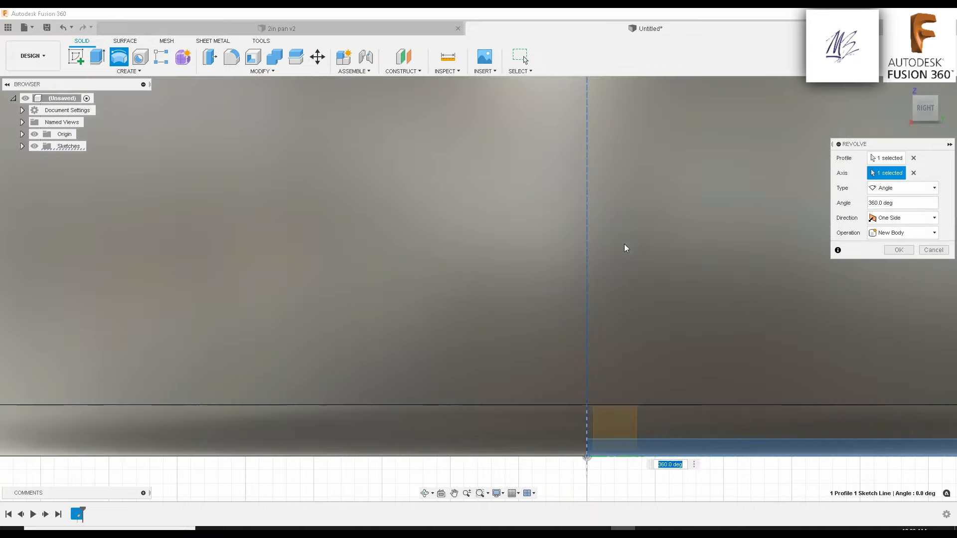
Complete the one-sided revolve at a full 360 deg as a new body
{"action": "scroll", "coordinate": [636, 300], "scroll_direction": "down", "scroll_amount": 5}
{"action": "middle_click_drag", "start_coordinate": [692, 310], "coordinate": [819, 260], "text": "shift"}
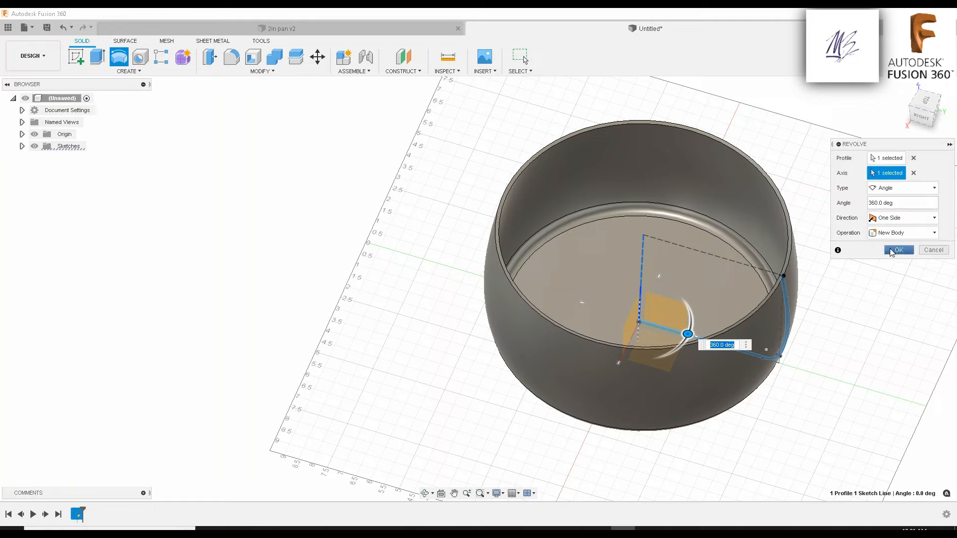
{"action": "left_click", "coordinate": [898, 234]}
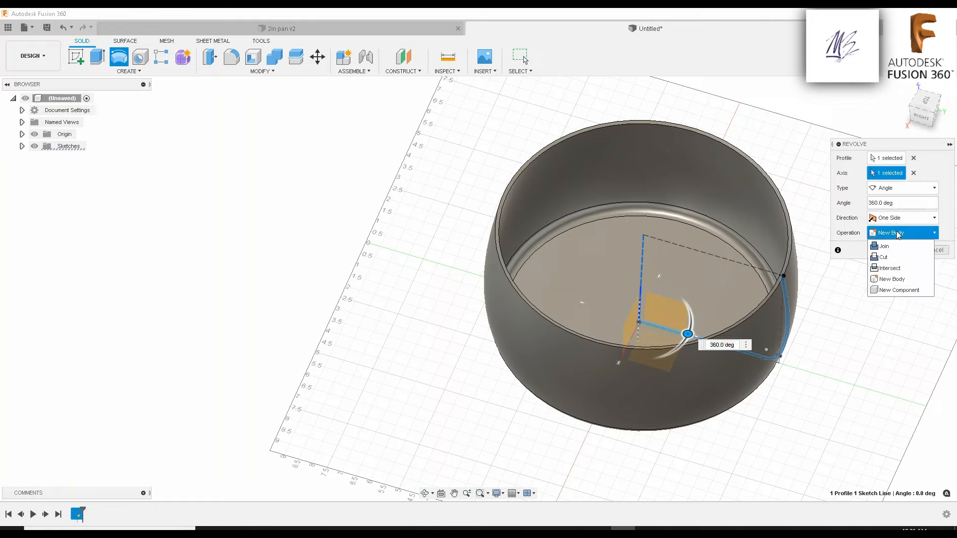
{"action": "left_click", "coordinate": [897, 234]}
{"action": "left_click", "coordinate": [905, 252]}
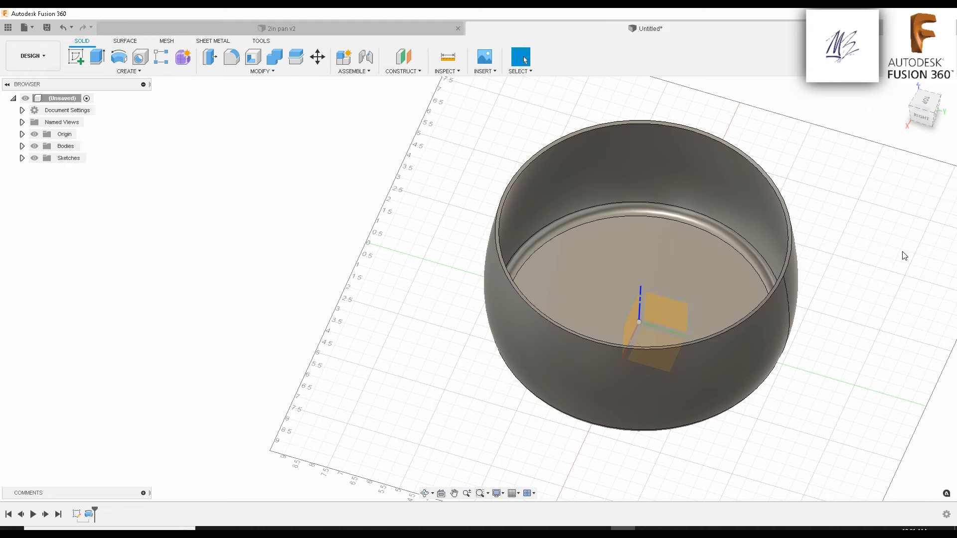
Start an offset plane from the YZ origin plane and pull it out about 6.61 in, beyond the pot's wall
{"action": "mouse_move", "coordinate": [776, 311]}
{"action": "middle_mouse_down", "text": "shift"}
{"action": "mouse_move", "coordinate": [801, 293]}
{"action": "mouse_move", "coordinate": [806, 315]}
{"action": "mouse_move", "coordinate": [784, 290]}
{"action": "mouse_move", "coordinate": [784, 257]}
{"action": "mouse_move", "coordinate": [737, 275]}
{"action": "mouse_move", "coordinate": [758, 332]}
{"action": "mouse_move", "coordinate": [743, 322]}
{"action": "mouse_move", "coordinate": [771, 273]}
{"action": "mouse_move", "coordinate": [662, 273]}
{"action": "mouse_move", "coordinate": [777, 271]}
{"action": "mouse_move", "coordinate": [801, 284]}
{"action": "mouse_move", "coordinate": [767, 301]}
{"action": "middle_mouse_up", "text": "shift"}
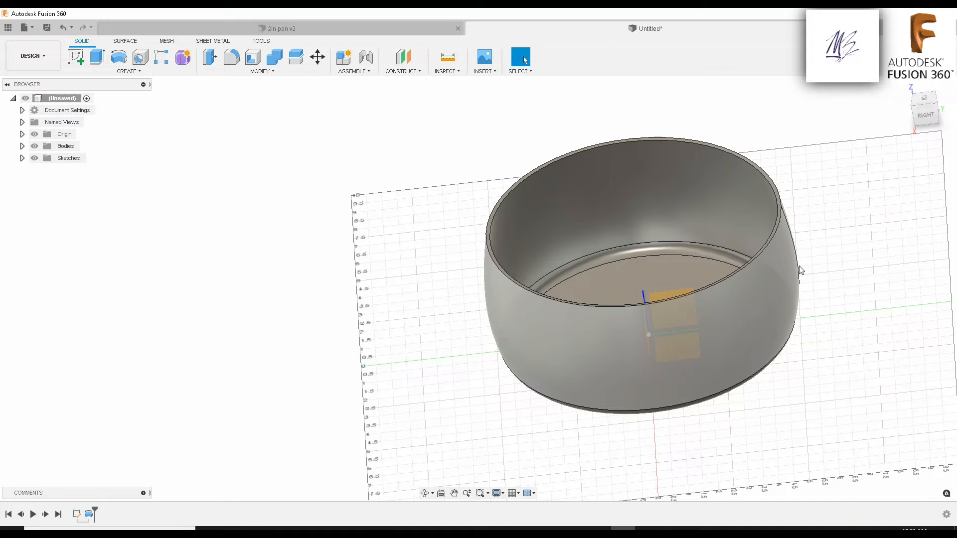
{"action": "left_click", "coordinate": [925, 116]}
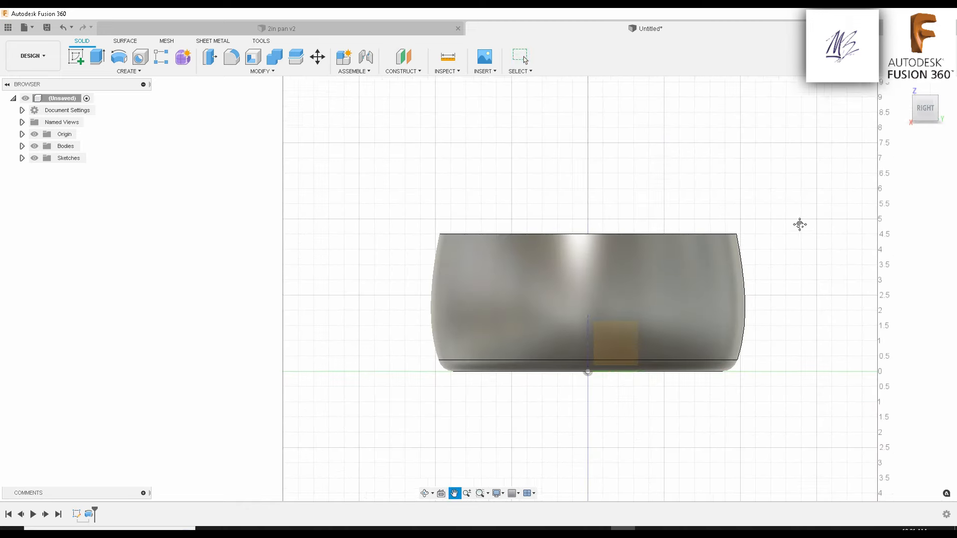
{"action": "left_click", "coordinate": [403, 57]}
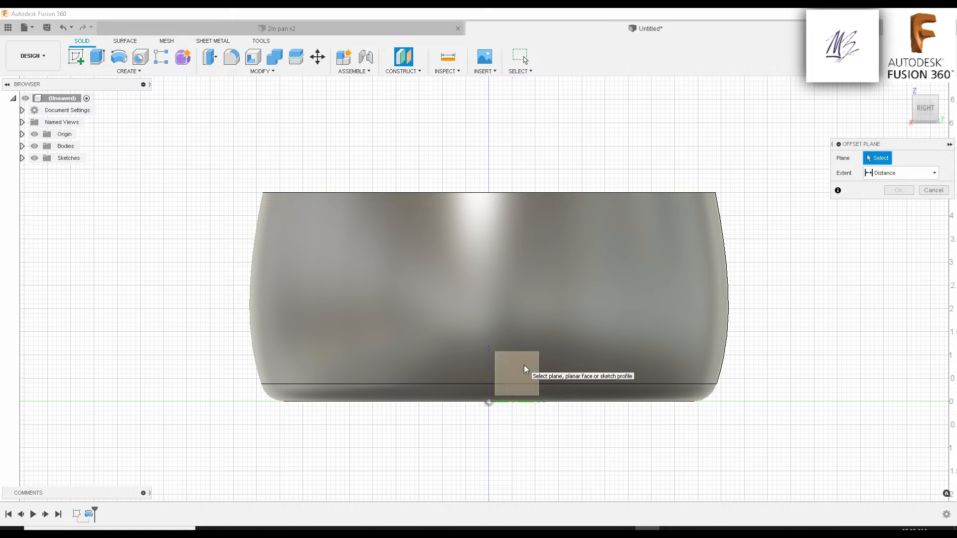
{"action": "left_click", "coordinate": [525, 369]}
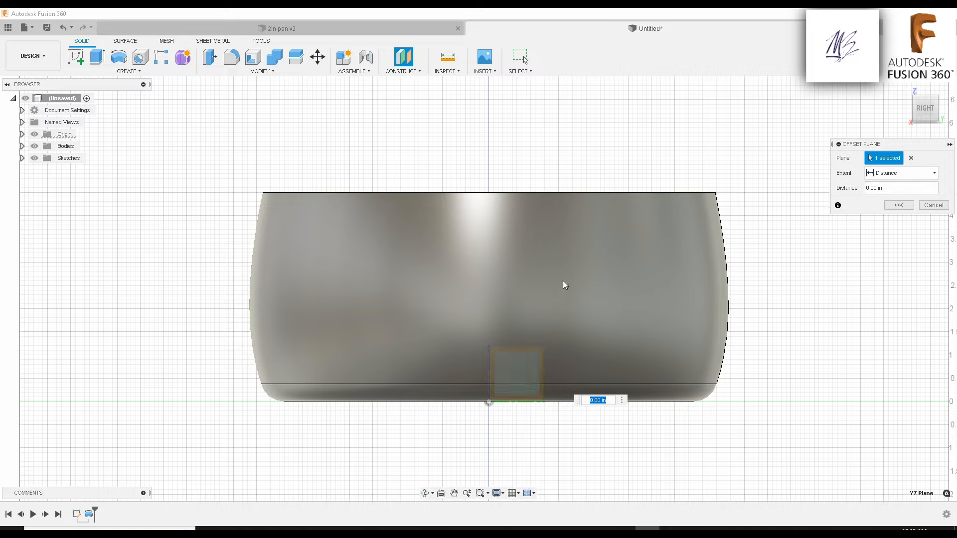
{"action": "middle_click_drag", "start_coordinate": [751, 243], "coordinate": [630, 377], "text": "shift"}
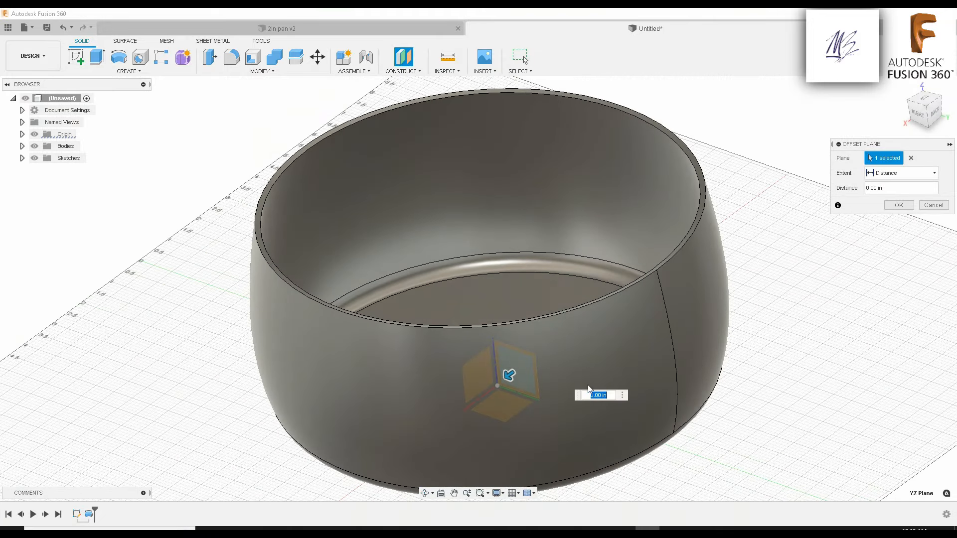
{"action": "middle_click_drag", "start_coordinate": [519, 383], "coordinate": [528, 295]}
{"action": "scroll", "coordinate": [529, 277], "scroll_direction": "up", "scroll_amount": 2}
{"action": "scroll", "coordinate": [529, 276], "scroll_direction": "down", "scroll_amount": 2}
{"action": "left_click_drag", "start_coordinate": [519, 287], "coordinate": [607, 218]}
{"action": "left_click_drag", "start_coordinate": [599, 265], "coordinate": [342, 427]}
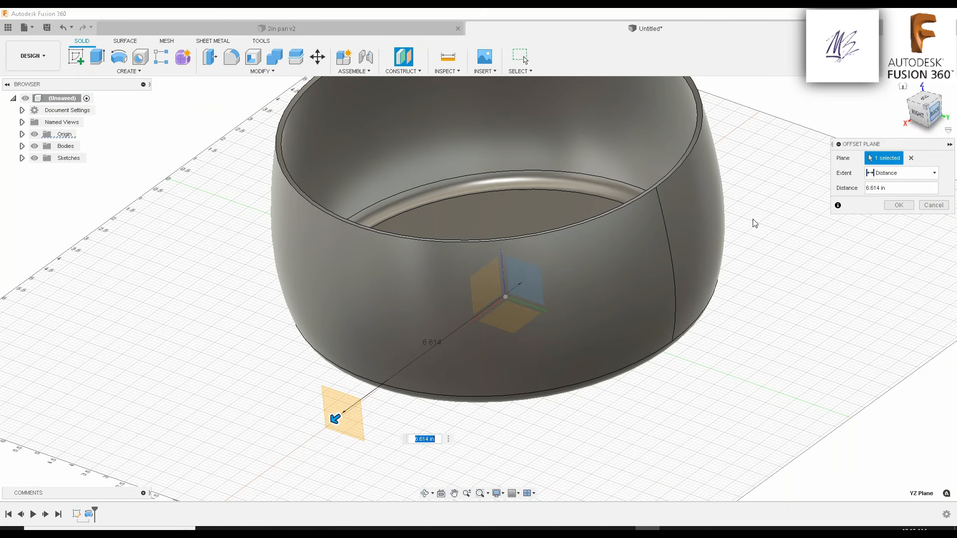
Bring the offset plane in to about 5.38 in from the origin, just outside the pot's widest bulge, and create it
{"action": "left_click", "coordinate": [934, 111]}
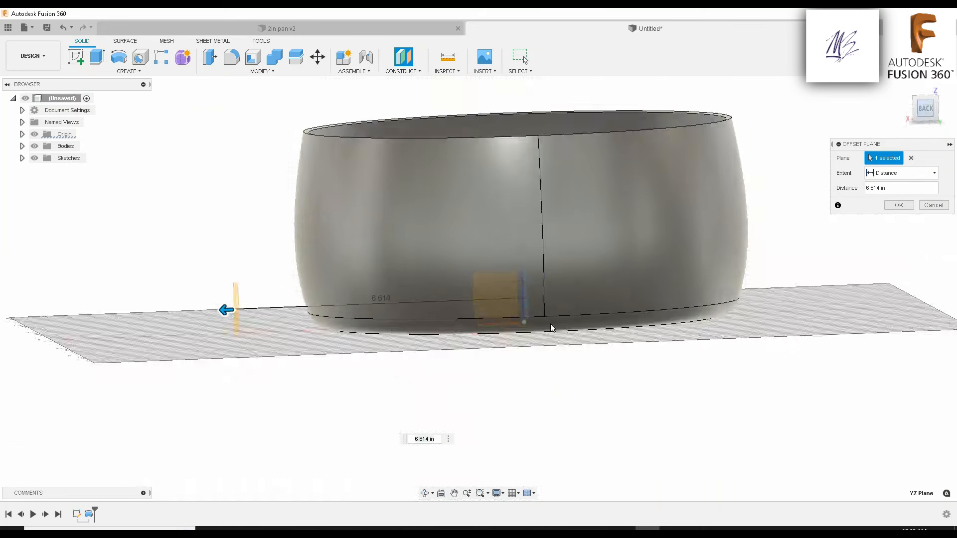
{"action": "middle_click_drag", "start_coordinate": [320, 290], "coordinate": [377, 348]}
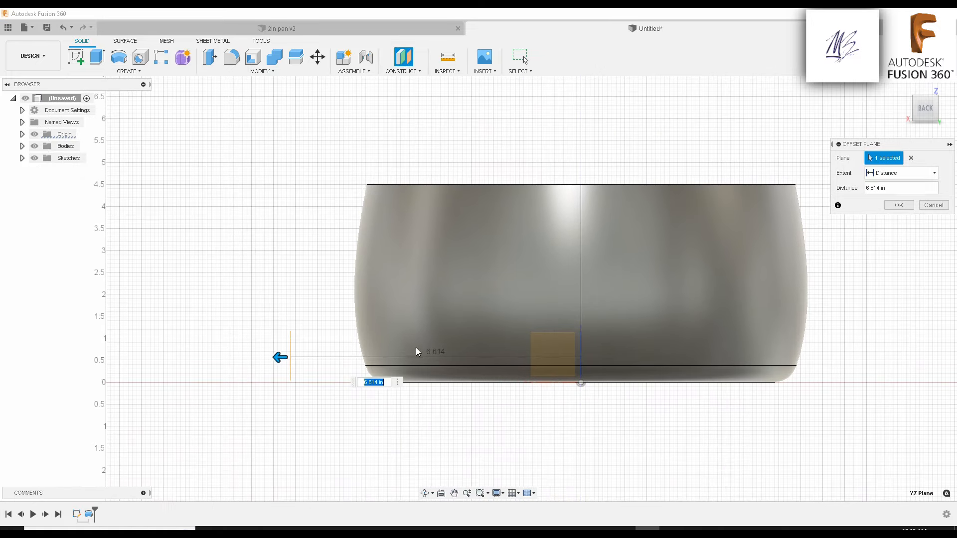
{"action": "left_click_drag", "start_coordinate": [277, 357], "coordinate": [332, 338]}
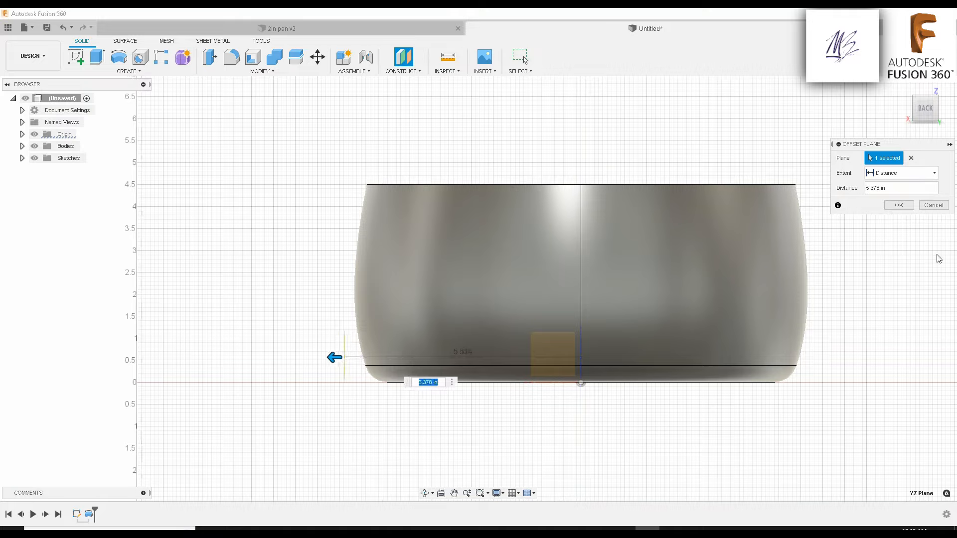
{"action": "left_click", "coordinate": [898, 205]}
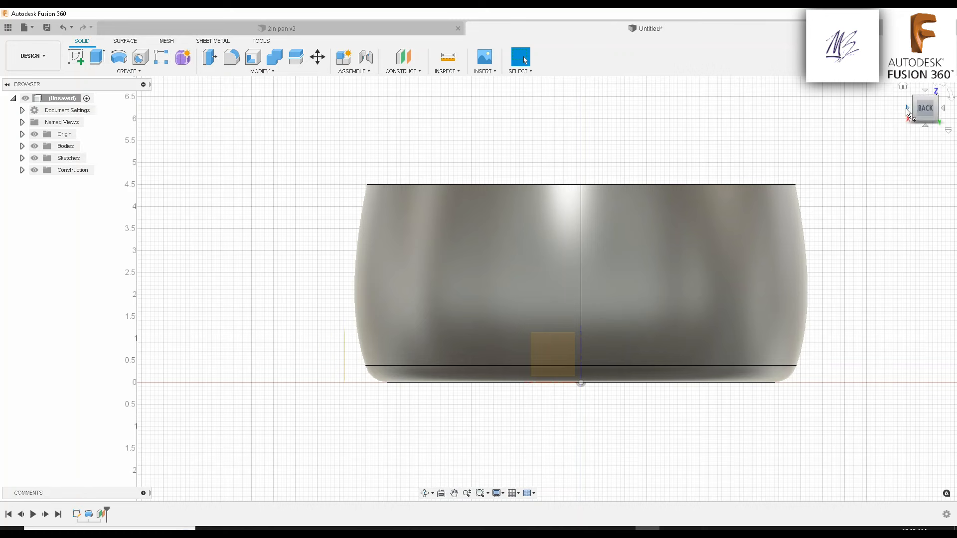
Enlarge the offset plane by stretching its free upper corner outward and above the pot's rim
{"action": "left_click", "coordinate": [905, 108]}
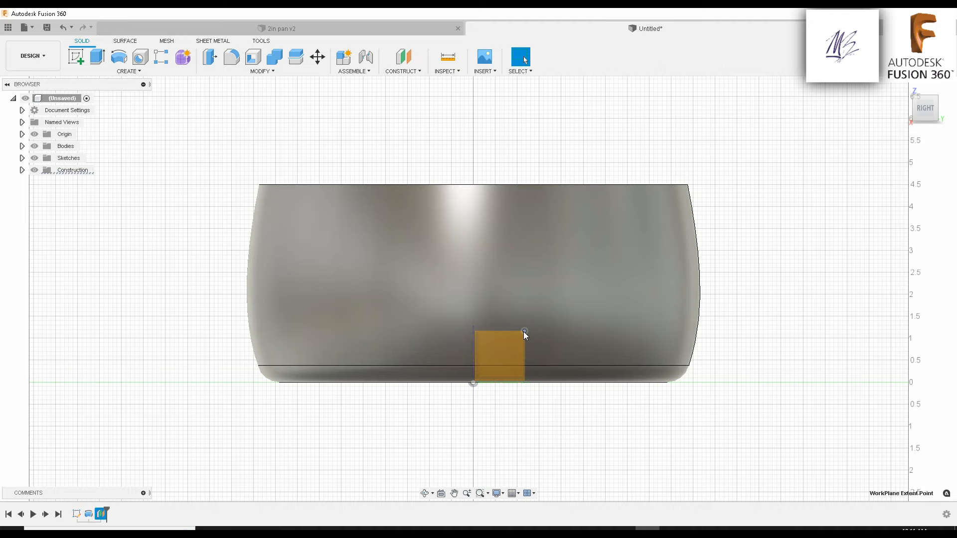
{"action": "scroll", "coordinate": [528, 348], "scroll_direction": "up", "scroll_amount": 3}
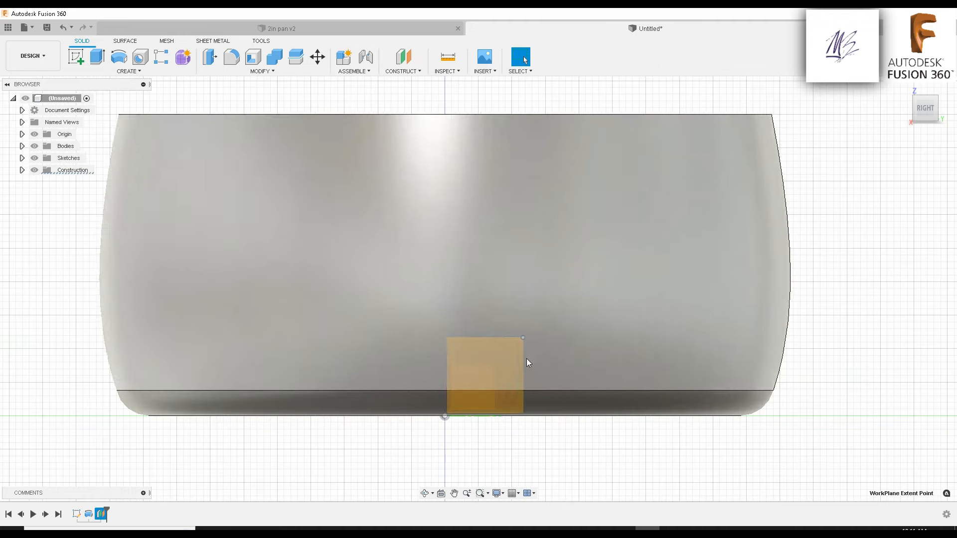
{"action": "left_click_drag", "start_coordinate": [522, 338], "coordinate": [649, 90]}
{"action": "middle_click_drag", "start_coordinate": [630, 172], "coordinate": [629, 274]}
{"action": "scroll", "coordinate": [626, 245], "scroll_direction": "down", "scroll_amount": 2}
{"action": "scroll", "coordinate": [531, 243], "scroll_direction": "up", "scroll_amount": 4}
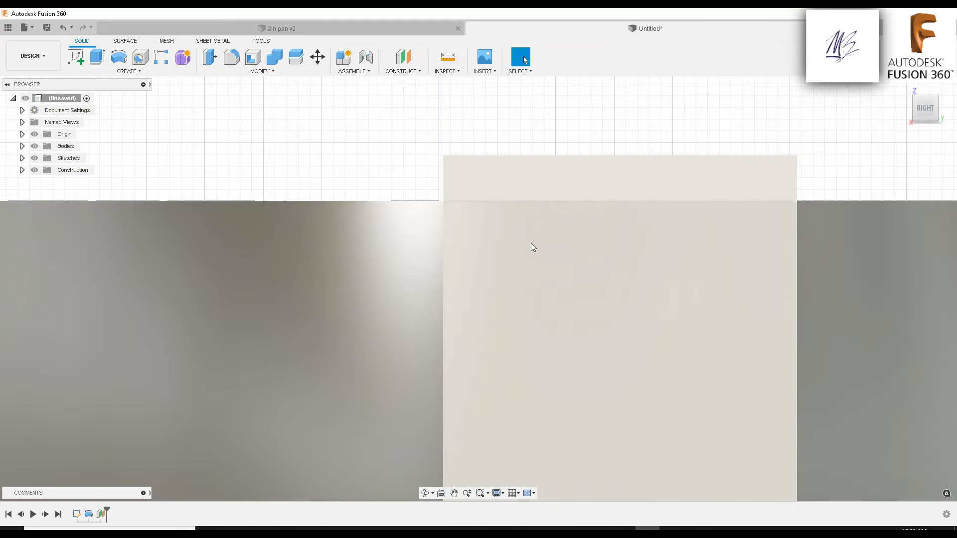
{"action": "scroll", "coordinate": [552, 267], "scroll_direction": "down", "scroll_amount": 4}
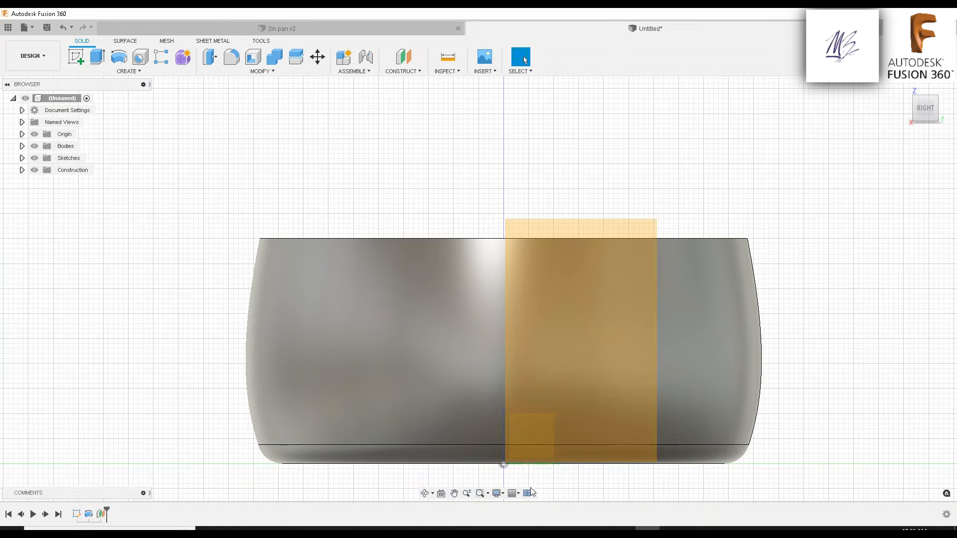
{"action": "left_click", "coordinate": [513, 493]}
{"action": "left_click", "coordinate": [496, 493]}
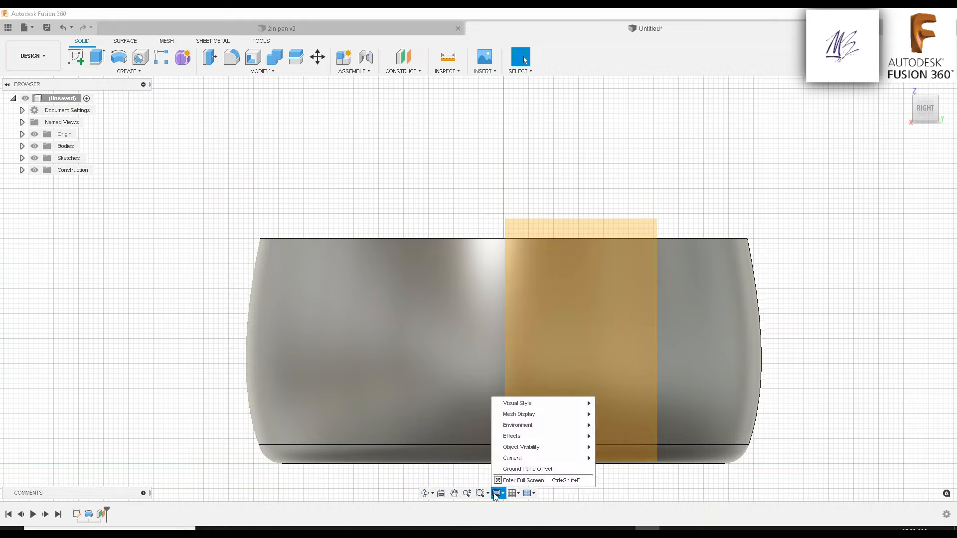
{"action": "mouse_move", "coordinate": [514, 459]}
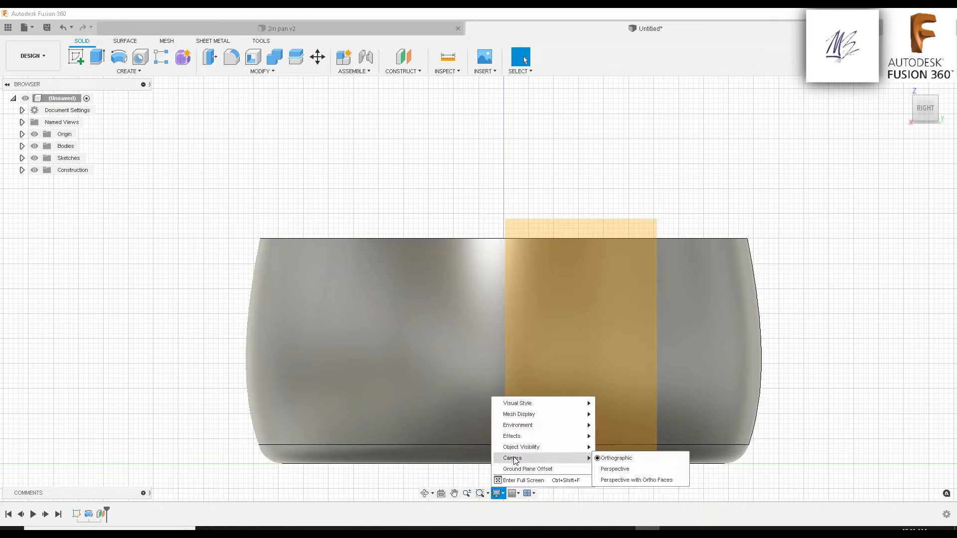
{"action": "left_click", "coordinate": [821, 295]}
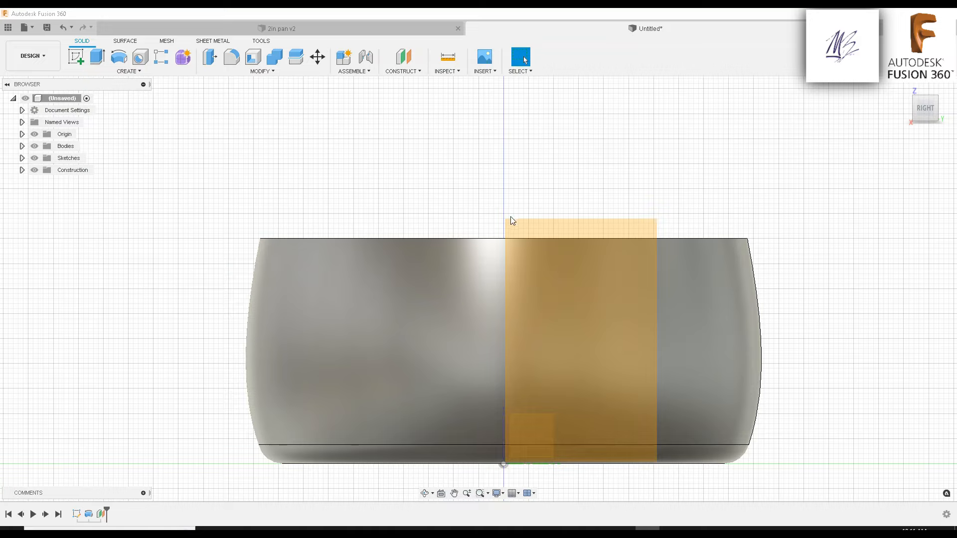
Stretch the offset plane's opposite upper corner across the centre line and higher above the rim, making it roughly symmetrical
{"action": "left_click_drag", "start_coordinate": [502, 220], "coordinate": [496, 205]}
{"action": "key", "text": "Escape"}
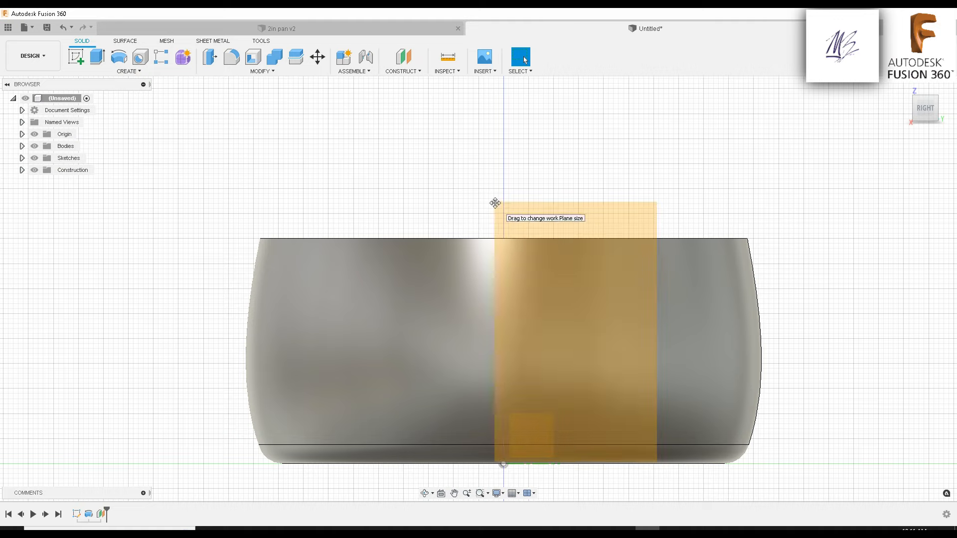
{"action": "left_click_drag", "start_coordinate": [495, 203], "coordinate": [356, 160]}
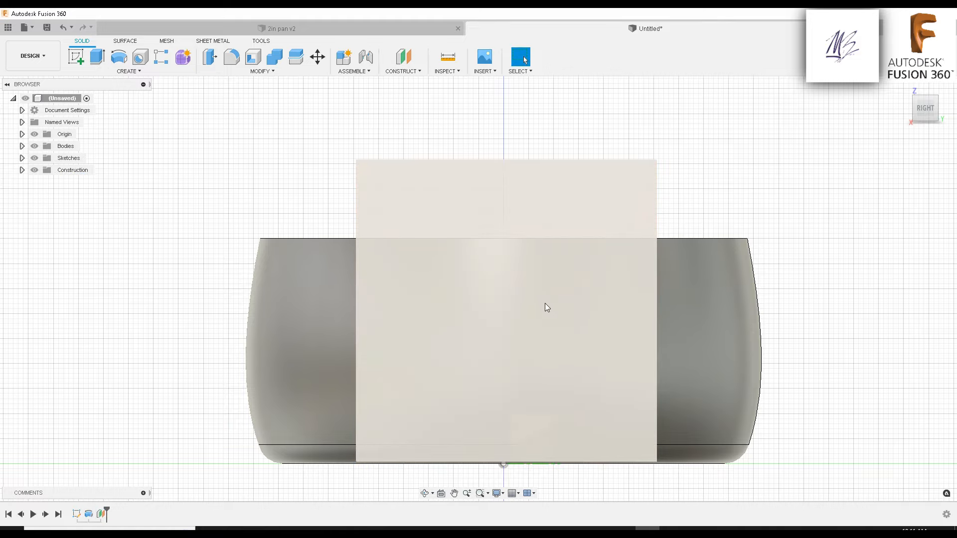
Create a new sketch on the enlarged offset plane in front of the pot
{"action": "middle_click_drag", "start_coordinate": [546, 307], "coordinate": [581, 309], "text": "shift"}
{"action": "scroll", "coordinate": [697, 299], "scroll_direction": "up", "scroll_amount": 3}
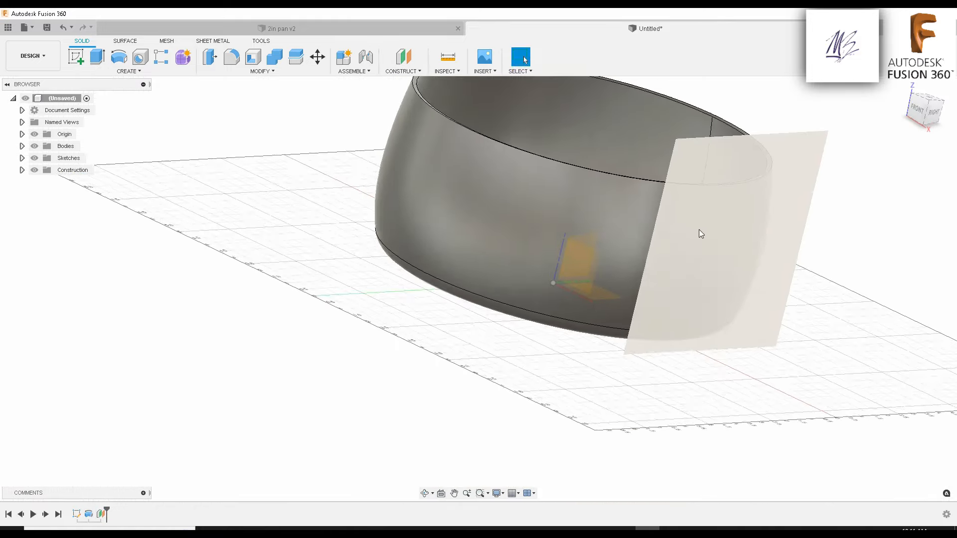
{"action": "middle_click_drag", "start_coordinate": [699, 230], "coordinate": [759, 254], "text": "shift"}
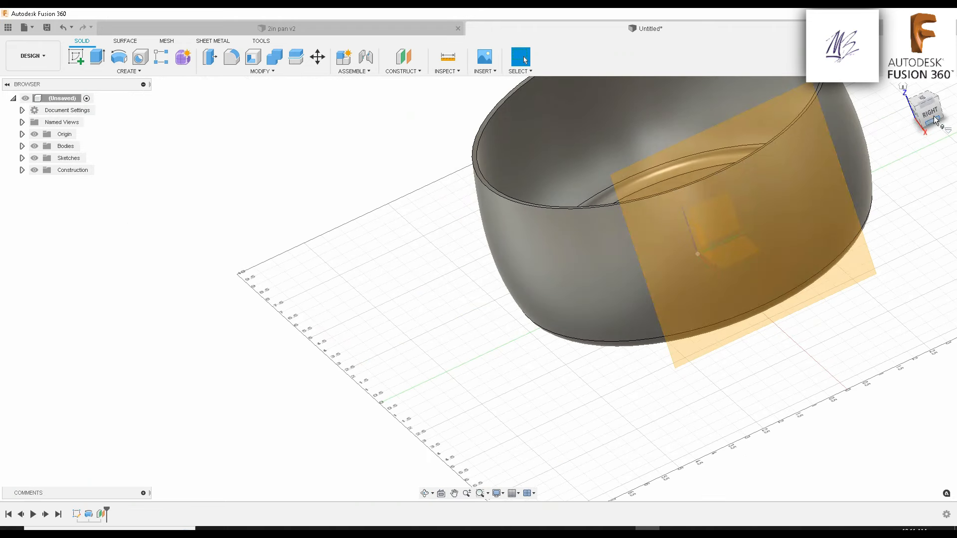
{"action": "left_click", "coordinate": [78, 60]}
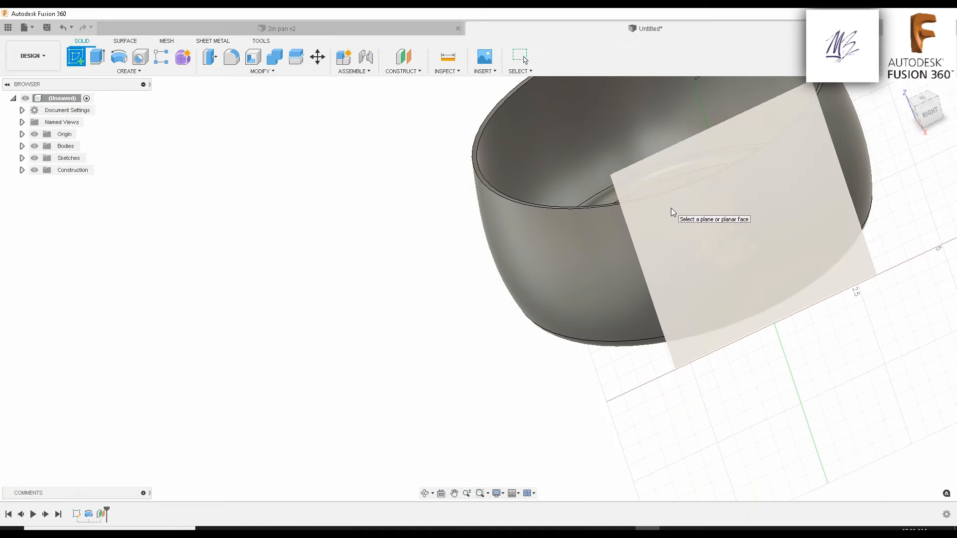
{"action": "left_click", "coordinate": [763, 222]}
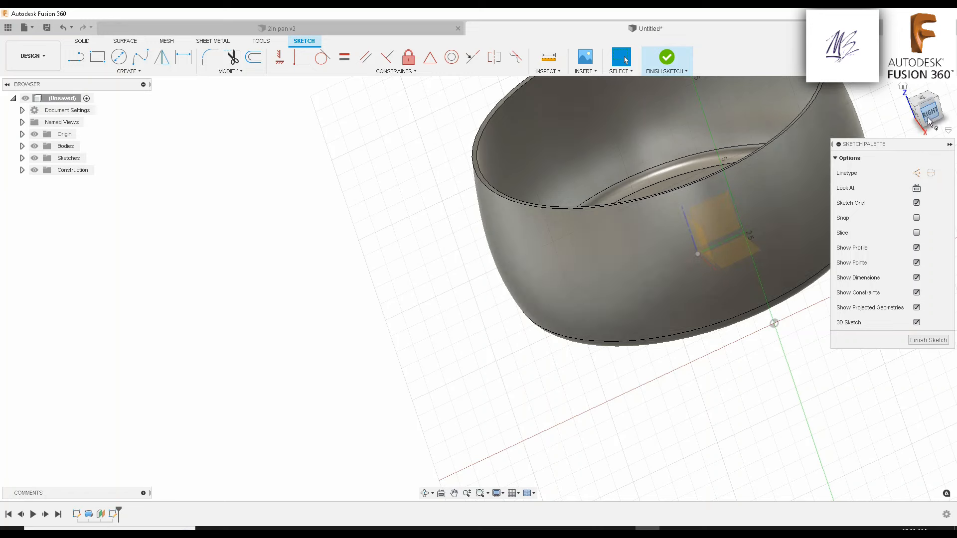
Turn the view to face the new sketch plane squarely from the pot's right side
{"action": "left_click", "coordinate": [929, 116]}
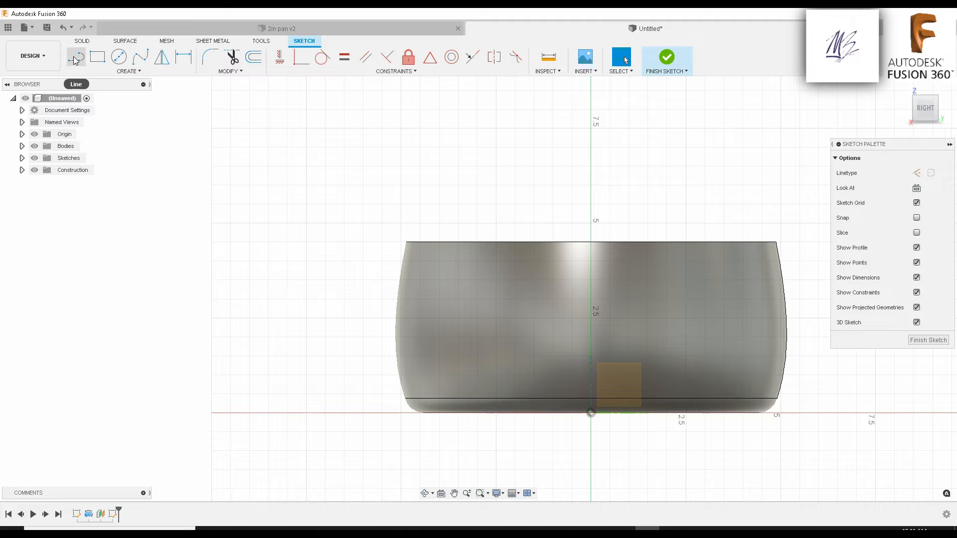
{"action": "left_click", "coordinate": [141, 59]}
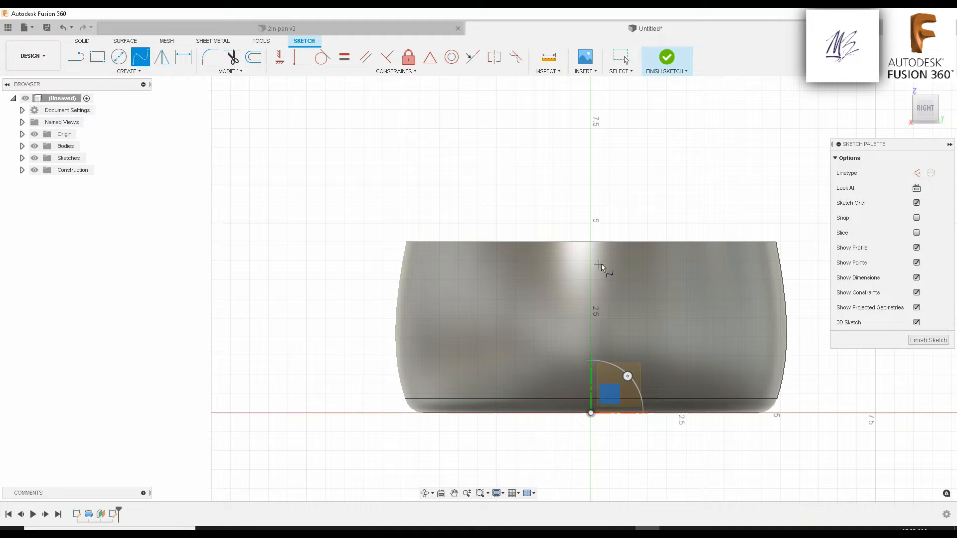
{"action": "middle_click_drag", "start_coordinate": [666, 365], "coordinate": [595, 371]}
{"action": "scroll", "coordinate": [581, 375], "scroll_direction": "up", "scroll_amount": 2}
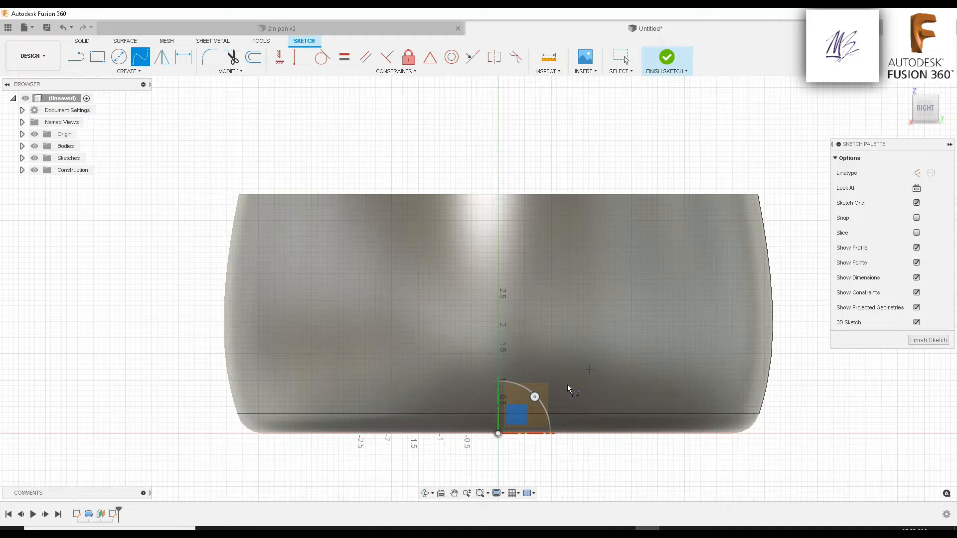
{"action": "left_click", "coordinate": [498, 433]}
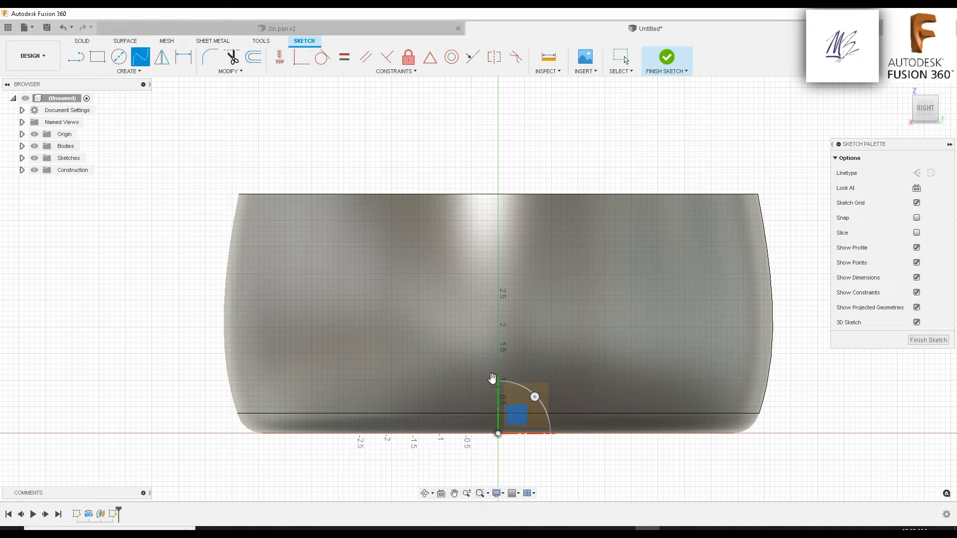
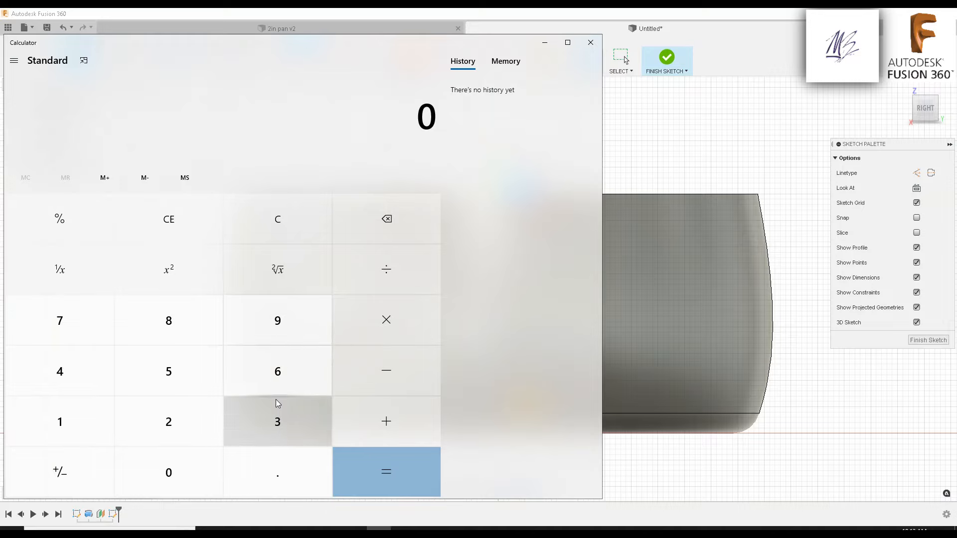
Divide 3.25 by 2 in the Calculator to get the half width, and close it
{"action": "left_click", "coordinate": [274, 429]}
{"action": "left_click", "coordinate": [275, 468]}
{"action": "left_click", "coordinate": [172, 427]}
{"action": "left_click", "coordinate": [191, 375]}
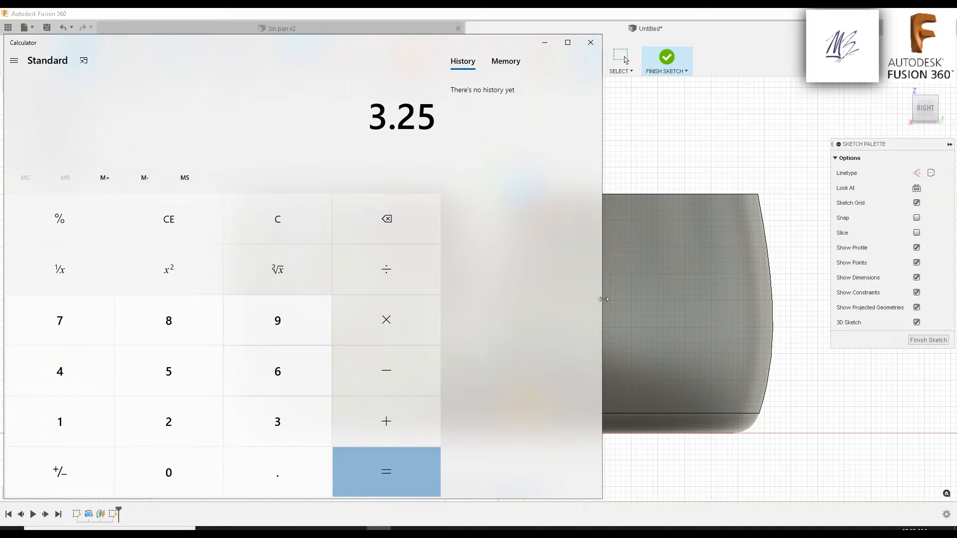
{"action": "left_click", "coordinate": [400, 270]}
{"action": "left_click", "coordinate": [174, 430]}
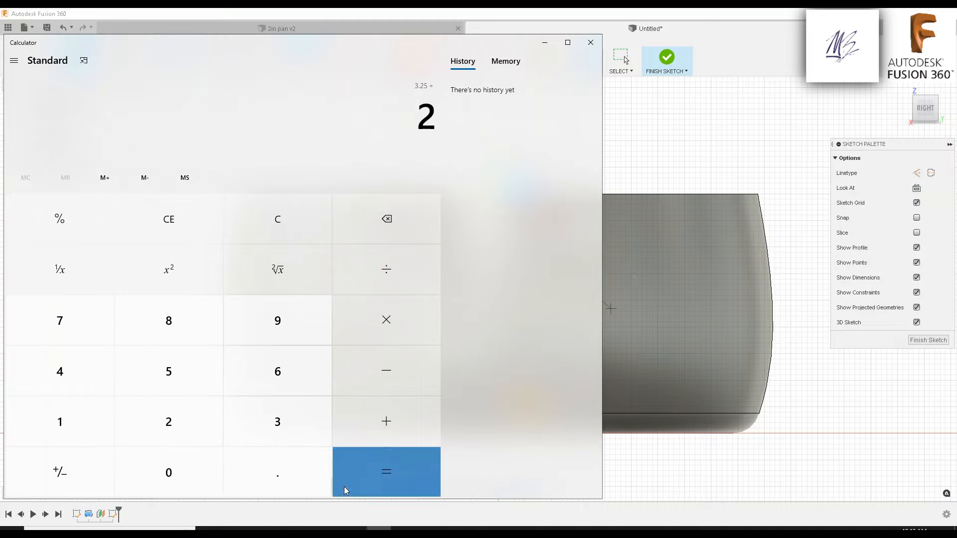
{"action": "left_click", "coordinate": [397, 469]}
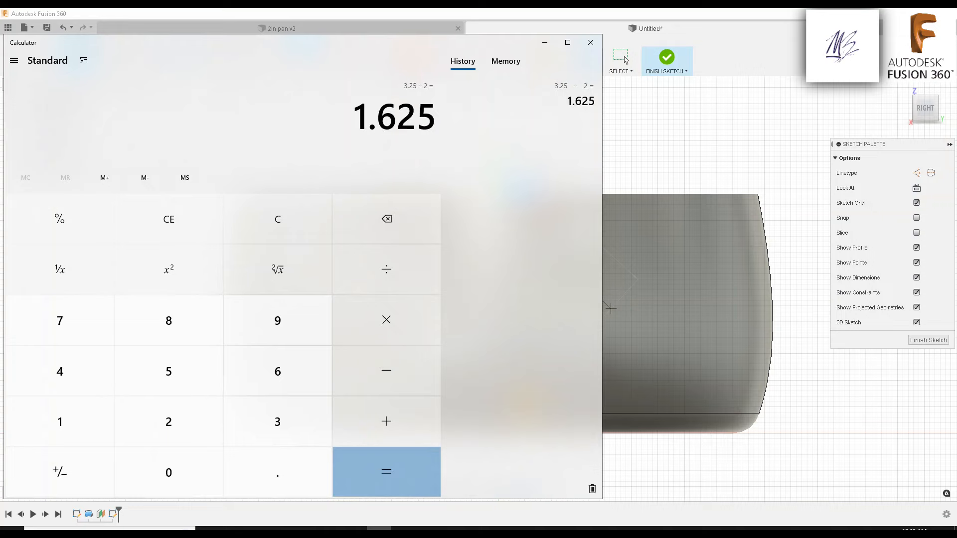
{"action": "left_click", "coordinate": [591, 42]}
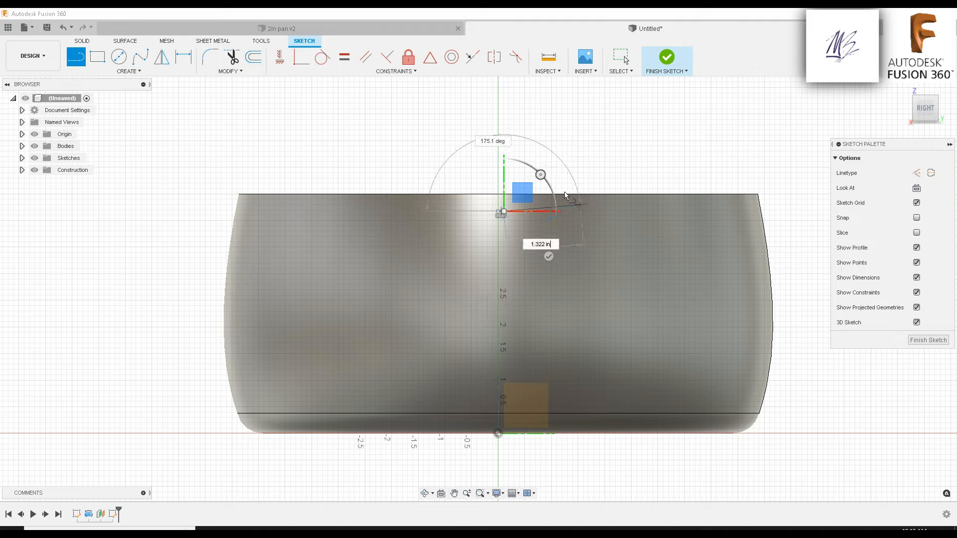
Draw a closed rectangle of lines about 1.55 in wide and 1.04 in high, from the vertical centre line outward just below the rim
{"action": "left_click", "coordinate": [582, 212]}
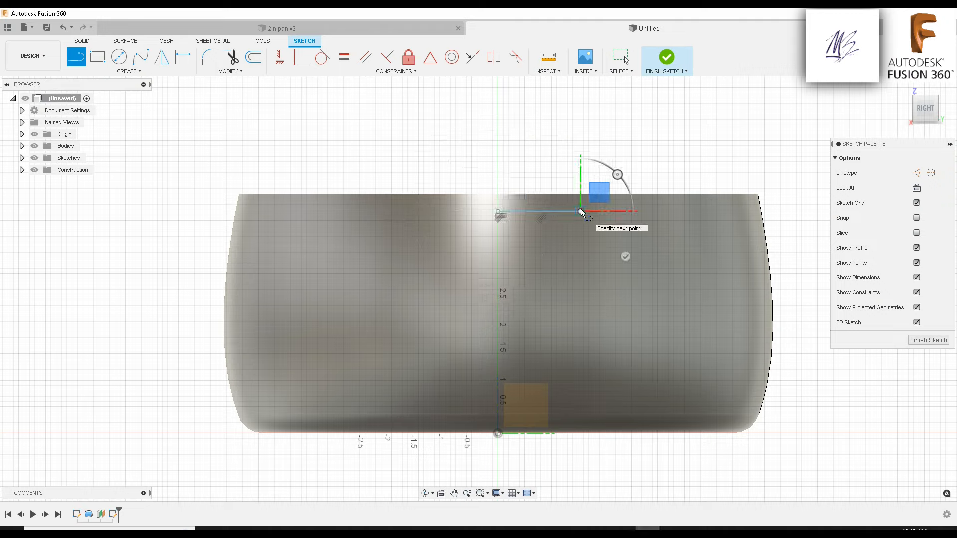
{"action": "left_click", "coordinate": [581, 267]}
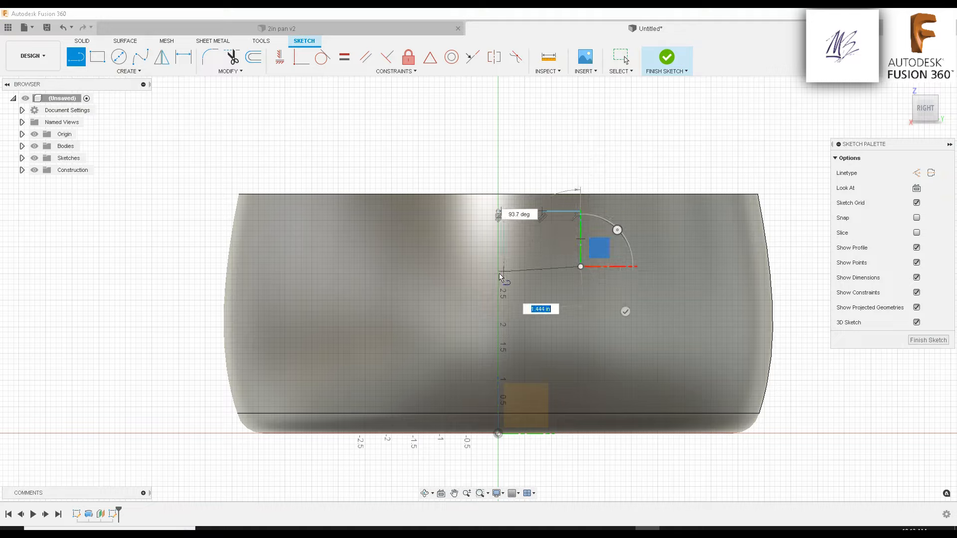
{"action": "scroll", "coordinate": [519, 230], "scroll_direction": "up", "scroll_amount": 3}
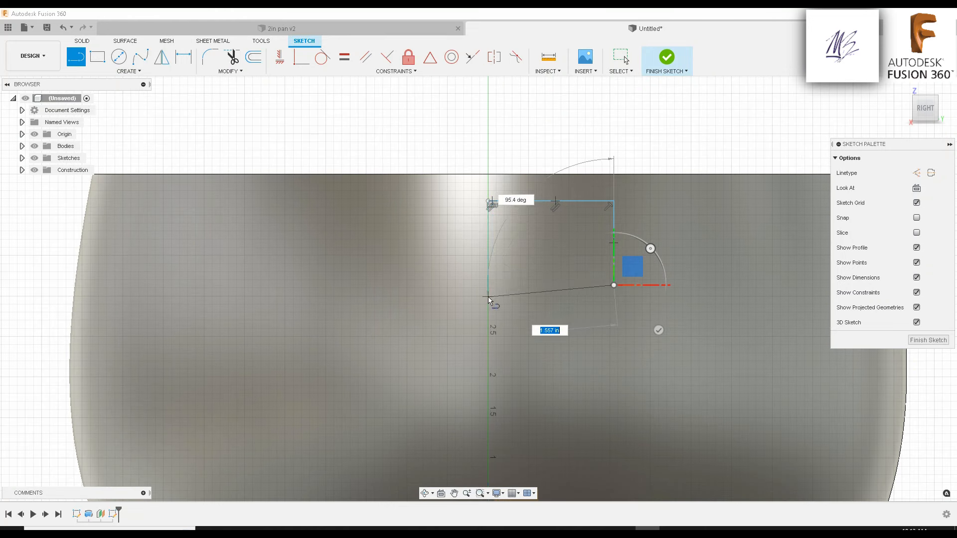
{"action": "scroll", "coordinate": [492, 291], "scroll_direction": "down", "scroll_amount": 2}
{"action": "scroll", "coordinate": [494, 291], "scroll_direction": "up", "scroll_amount": 3}
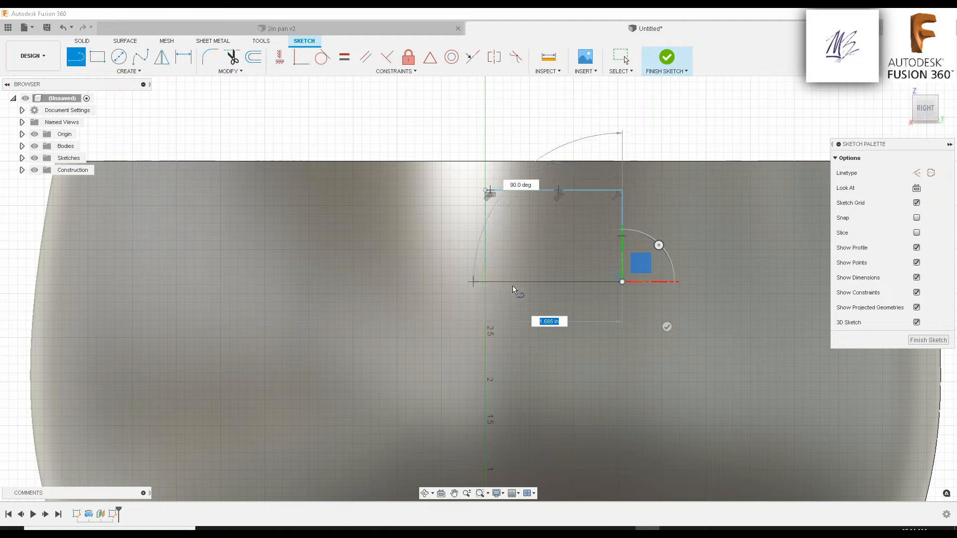
{"action": "left_click", "coordinate": [484, 282]}
{"action": "left_click", "coordinate": [485, 191]}
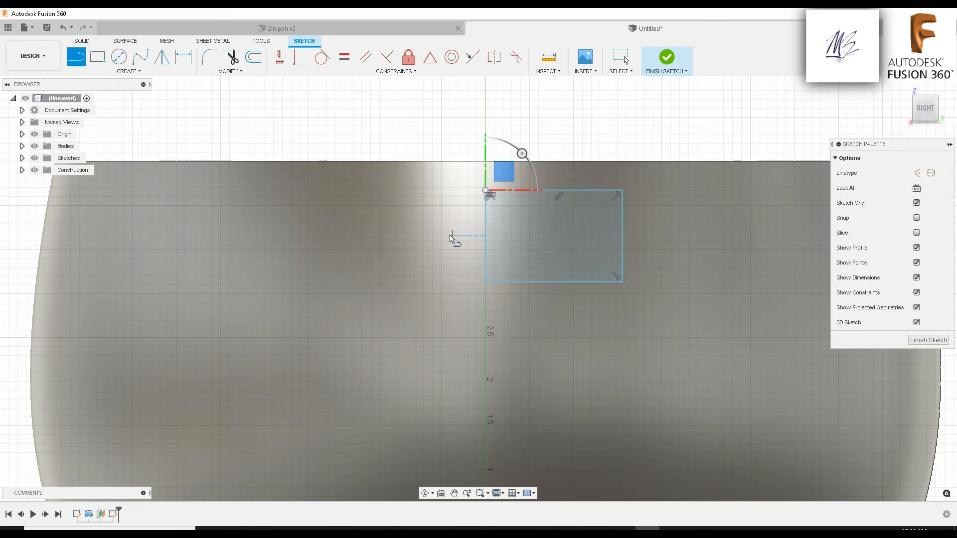
{"action": "scroll", "coordinate": [451, 239], "scroll_direction": "up", "scroll_amount": 5}
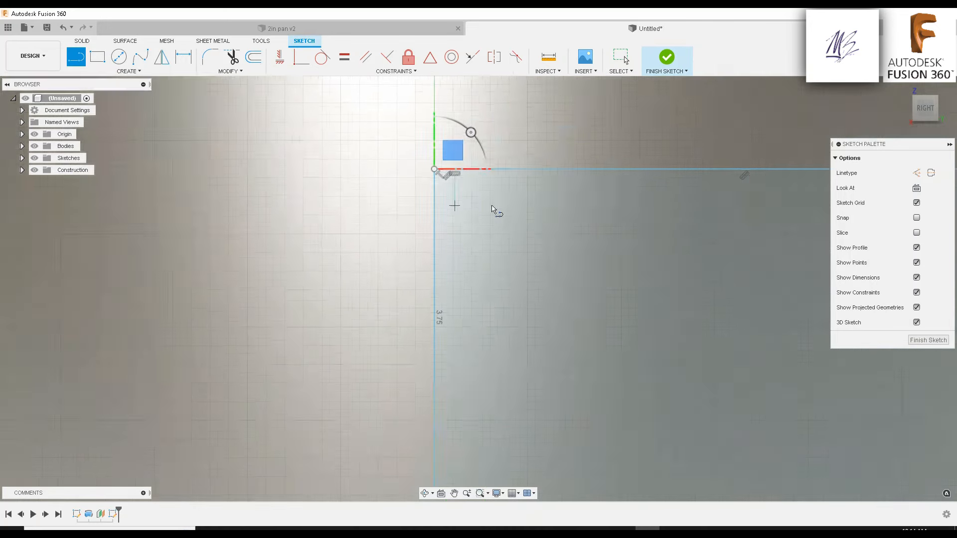
{"action": "scroll", "coordinate": [492, 208], "scroll_direction": "down", "scroll_amount": 5}
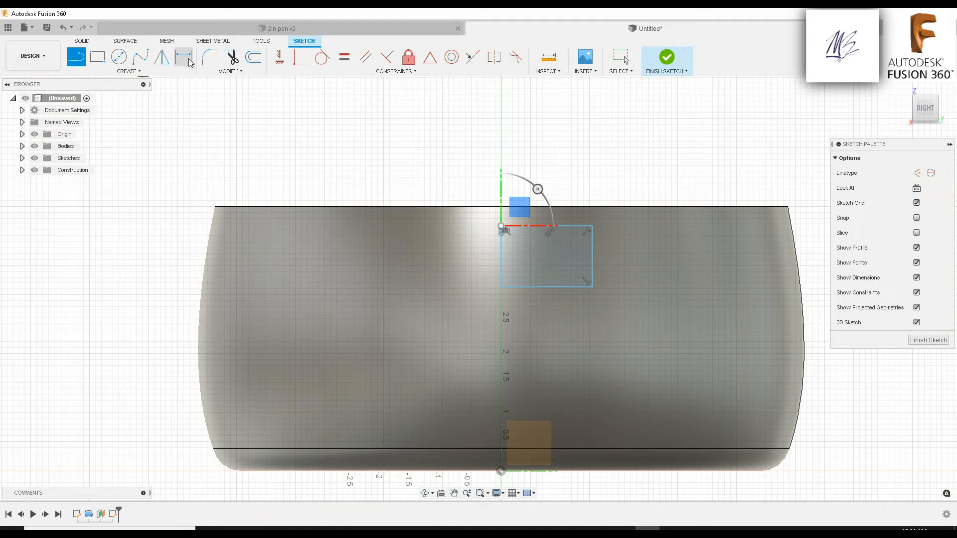
{"action": "left_click", "coordinate": [189, 62]}
{"action": "scroll", "coordinate": [556, 251], "scroll_direction": "up", "scroll_amount": 3}
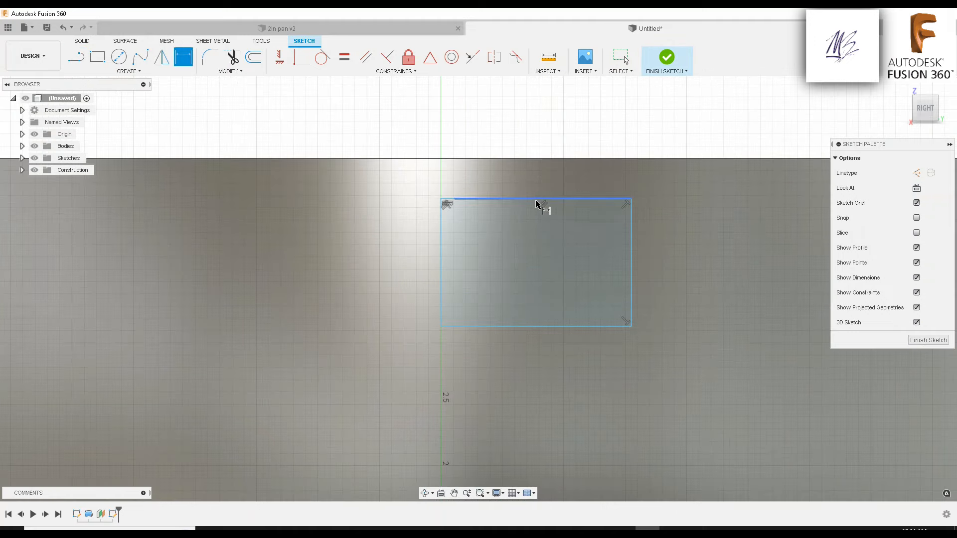
{"action": "left_click", "coordinate": [536, 199]}
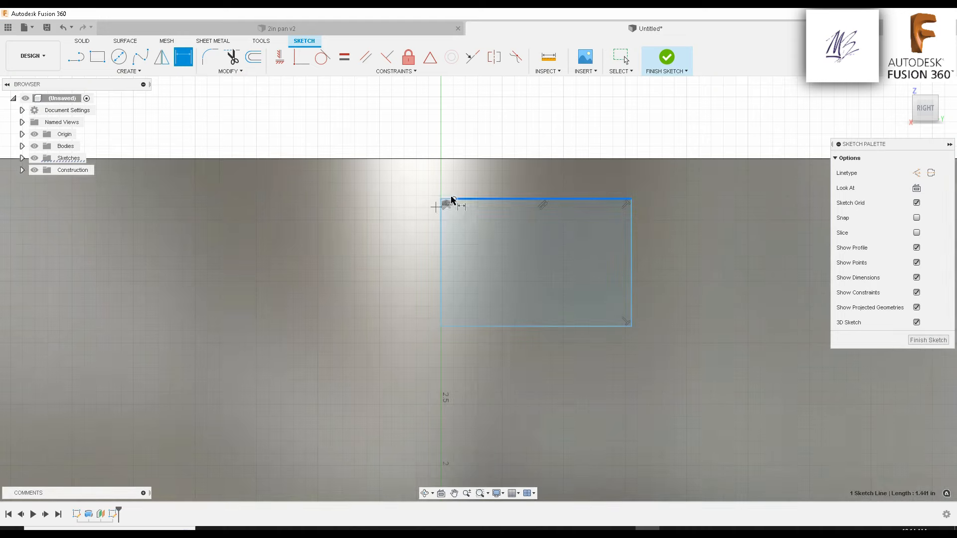
{"action": "left_click", "coordinate": [448, 200]}
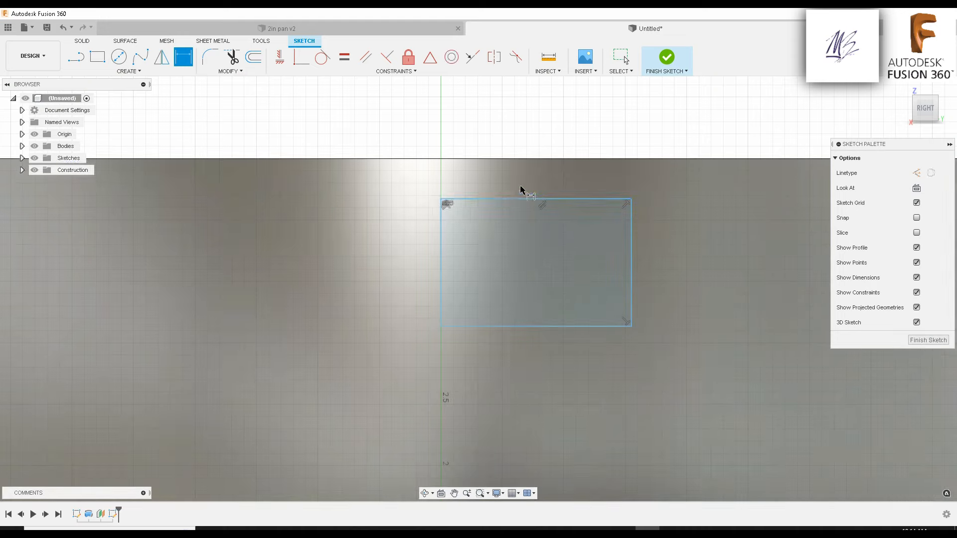
{"action": "right_click", "coordinate": [466, 216]}
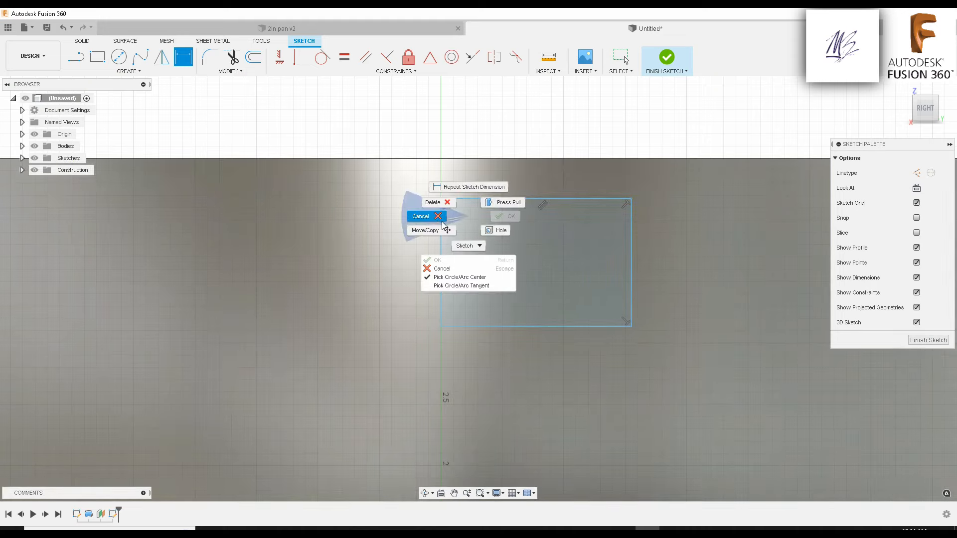
{"action": "left_click", "coordinate": [460, 206]}
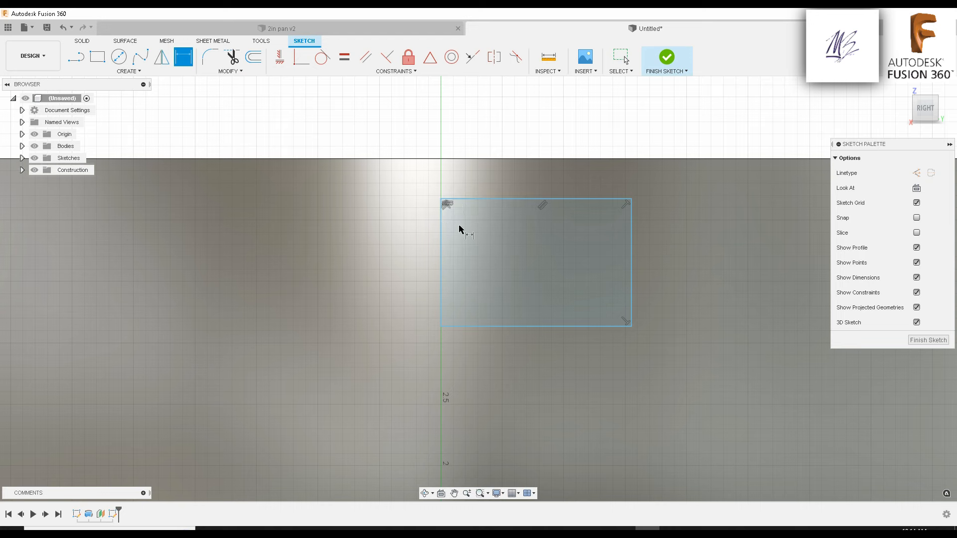
{"action": "key", "text": "Escape"}
Delete both pieces of the rectangle's split upper edge
{"action": "scroll", "coordinate": [453, 227], "scroll_direction": "up", "scroll_amount": 1}
{"action": "scroll", "coordinate": [452, 199], "scroll_direction": "up", "scroll_amount": 4}
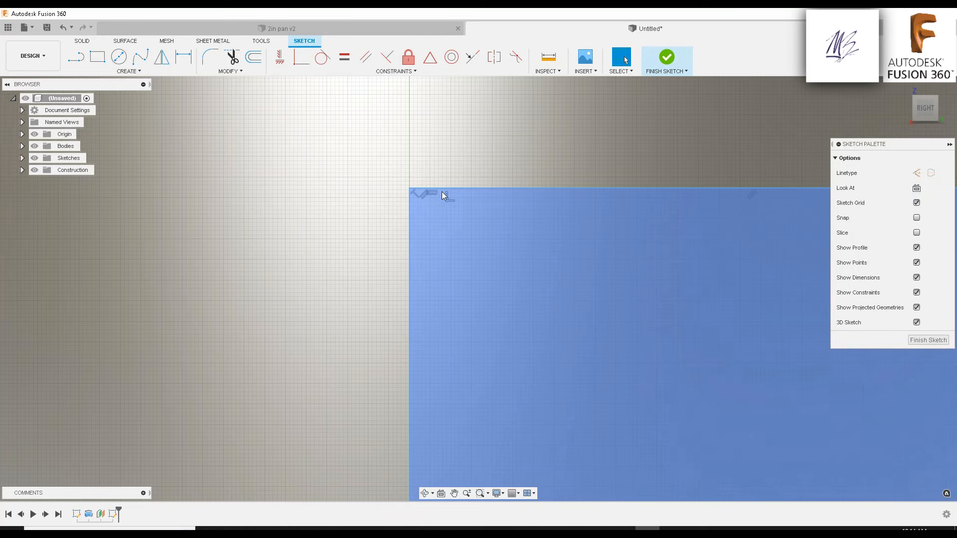
{"action": "left_click", "coordinate": [447, 189]}
{"action": "key", "text": "Delete"}
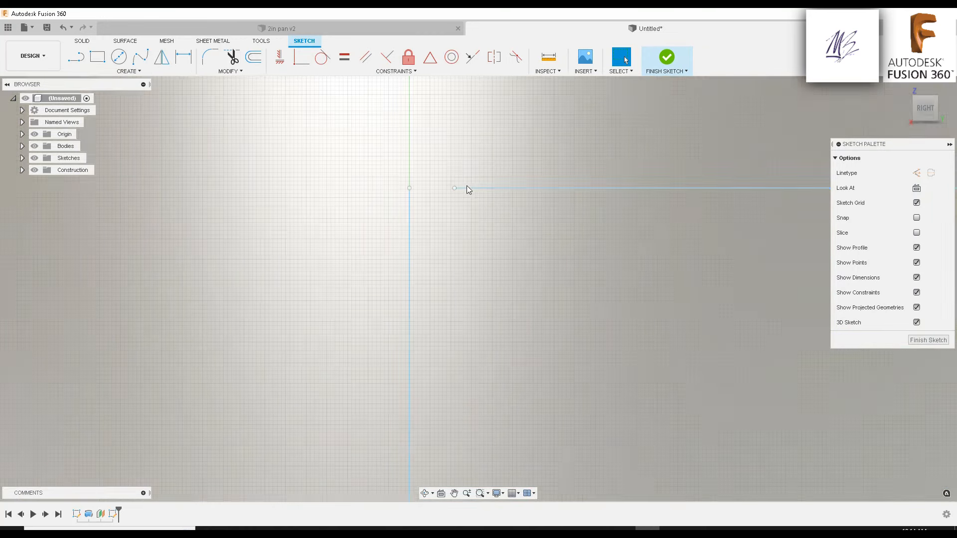
{"action": "left_click", "coordinate": [466, 186]}
{"action": "key", "text": "Delete"}
Redraw the rectangle's upper edge as one line from the centre line's upper endpoint to the outer vertical edge
{"action": "scroll", "coordinate": [401, 164], "scroll_direction": "down", "scroll_amount": 3}
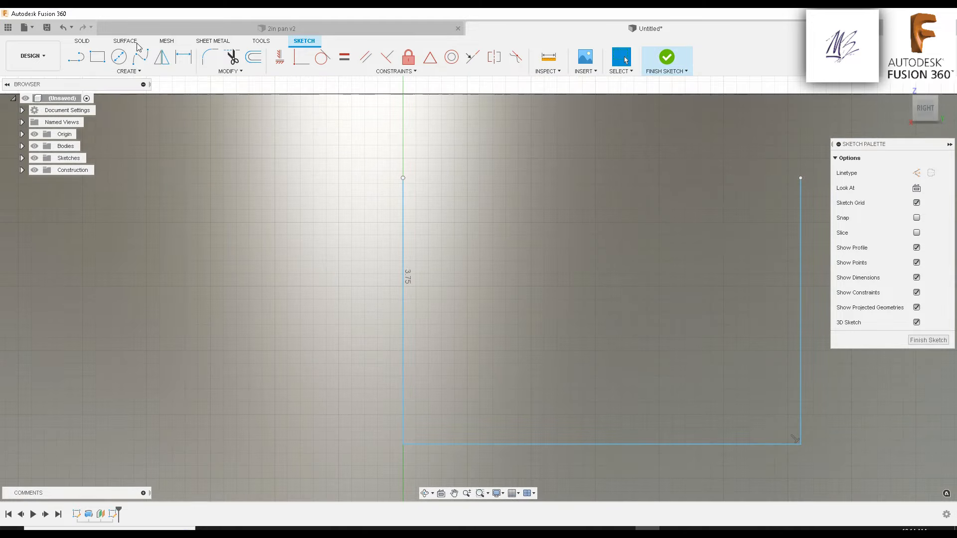
{"action": "left_click", "coordinate": [85, 60]}
{"action": "left_click", "coordinate": [402, 178]}
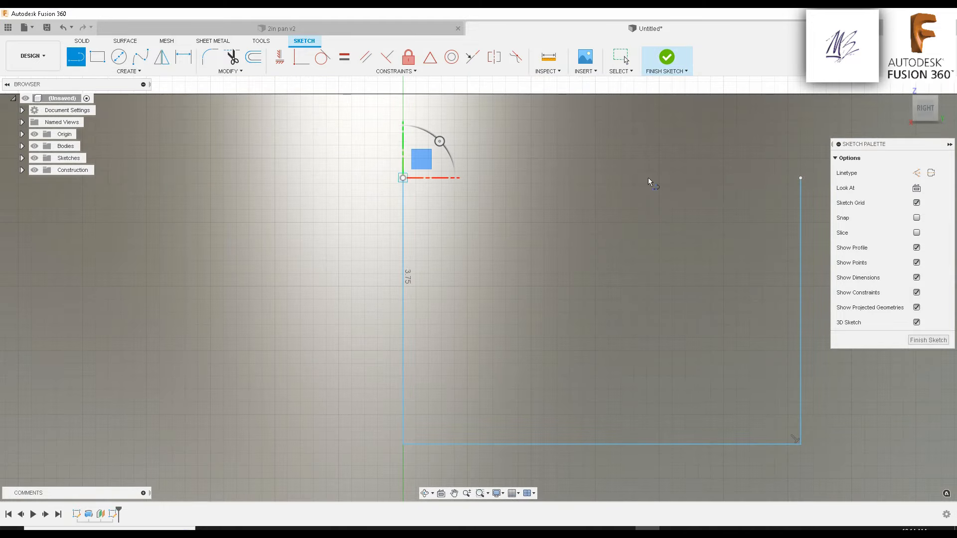
{"action": "left_click", "coordinate": [800, 179]}
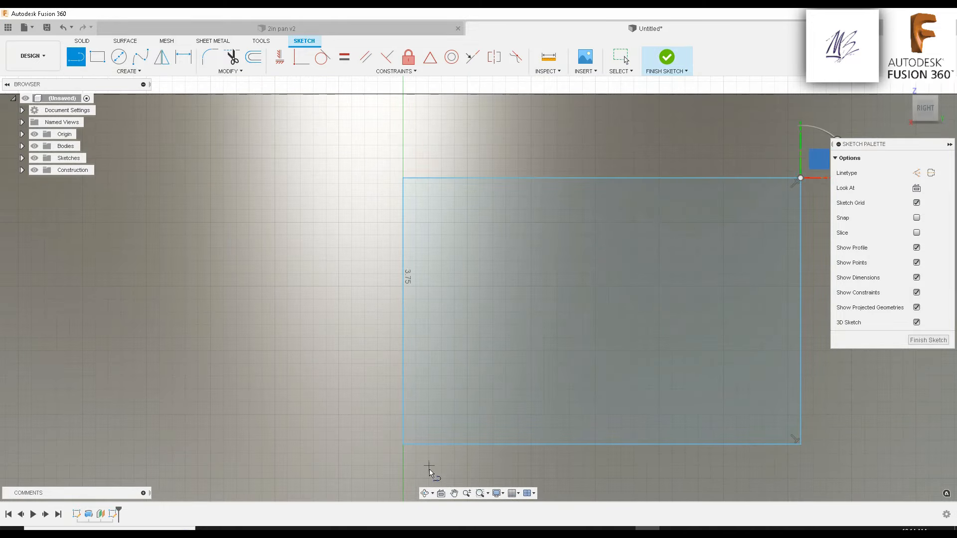
Dimension the rectangle's upper edge to 1.625 in
{"action": "left_click", "coordinate": [183, 56]}
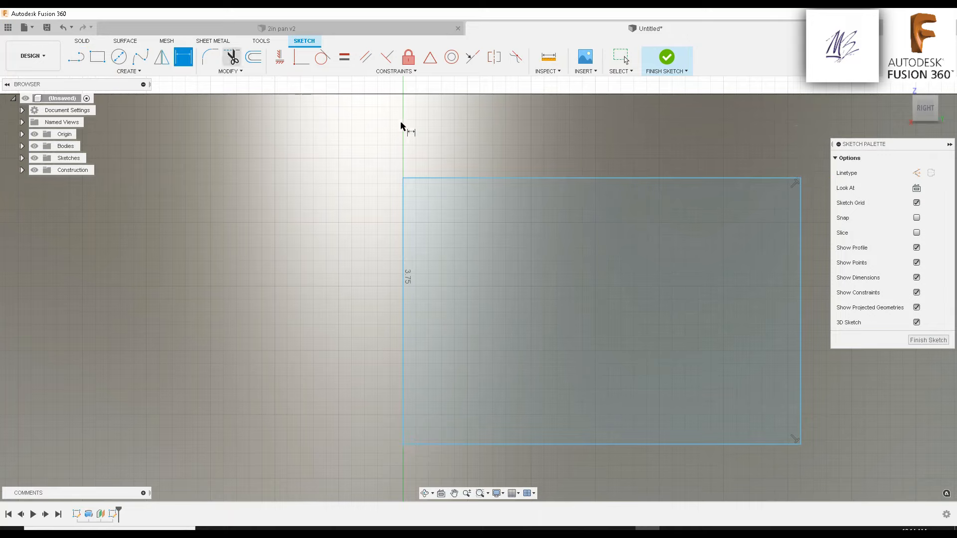
{"action": "left_click", "coordinate": [441, 179]}
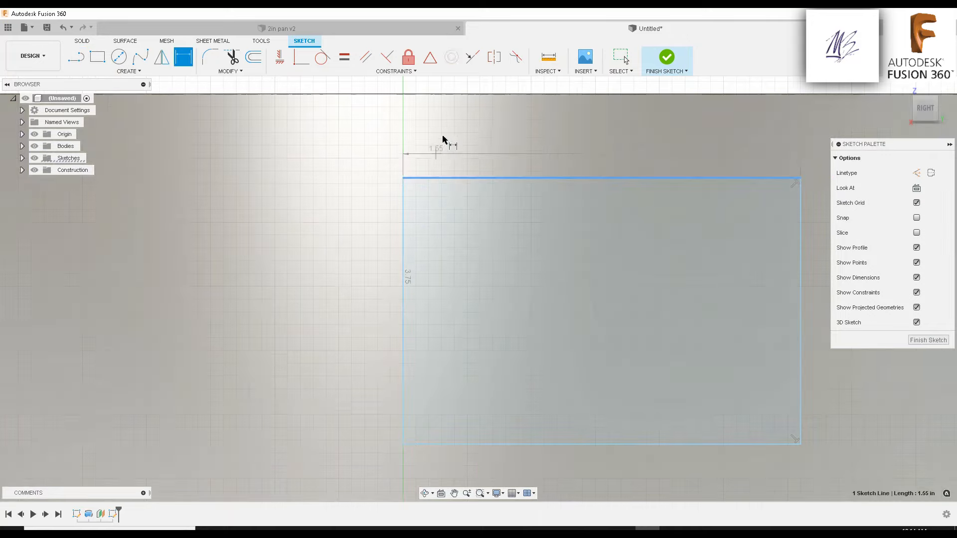
{"action": "left_click", "coordinate": [450, 149]}
{"action": "scroll", "coordinate": [452, 151], "scroll_direction": "down", "scroll_amount": 3}
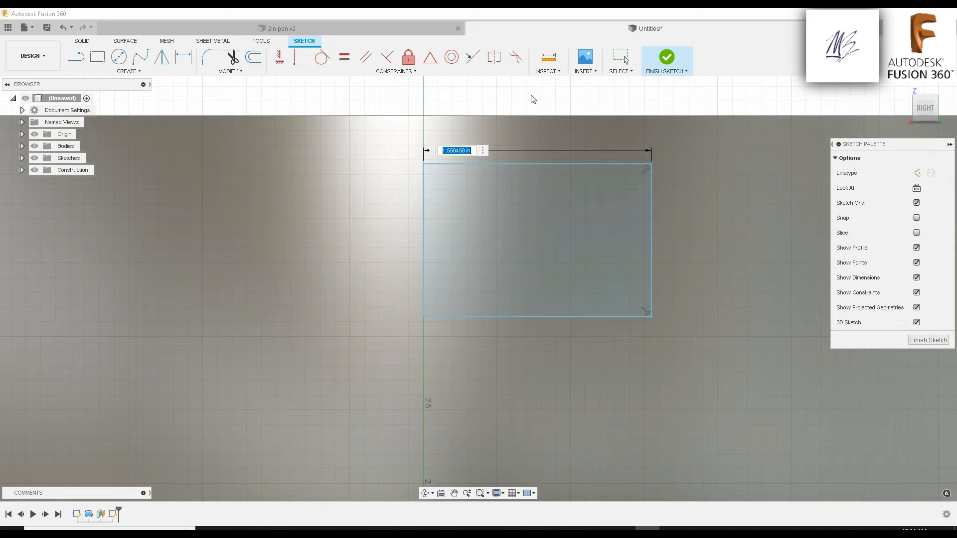
{"action": "type", "text": "1.625"}
{"action": "key", "text": "Return"}
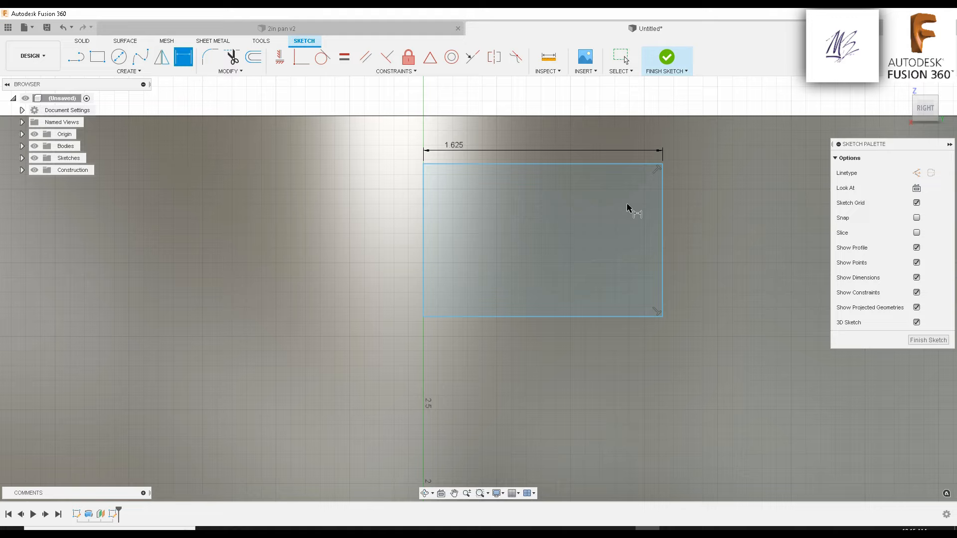
Dimension the rectangle's outer vertical edge to 2 in
{"action": "left_click", "coordinate": [663, 228]}
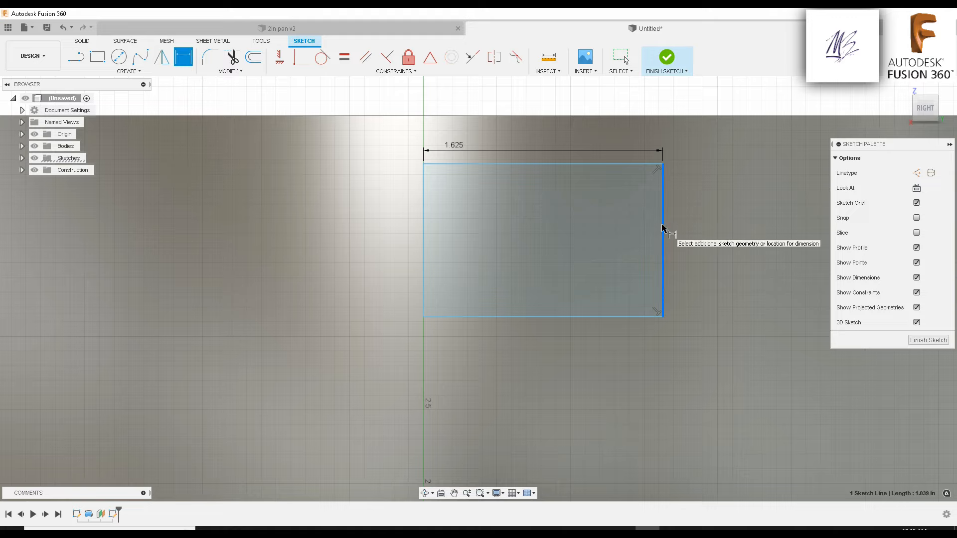
{"action": "left_click", "coordinate": [733, 232]}
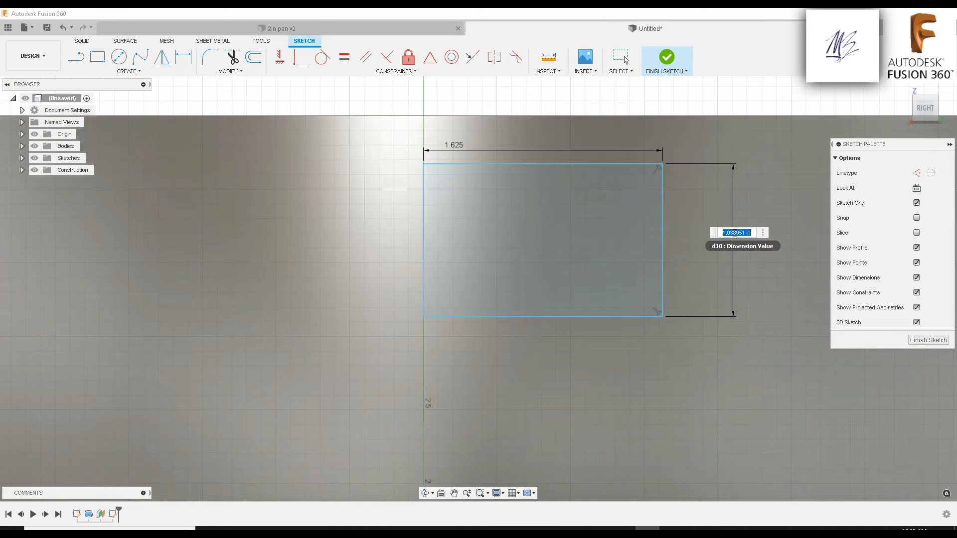
{"action": "scroll", "coordinate": [736, 310], "scroll_direction": "up", "scroll_amount": 2}
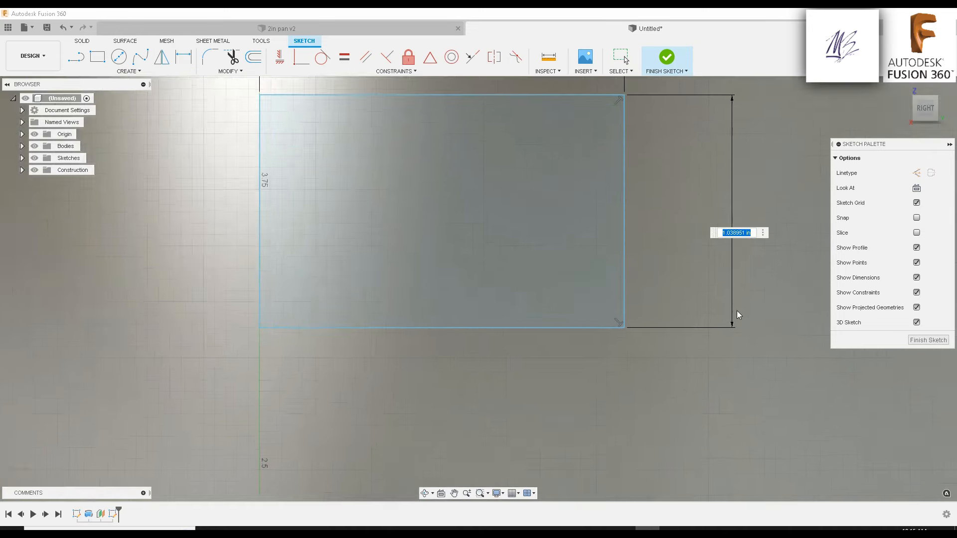
{"action": "scroll", "coordinate": [753, 299], "scroll_direction": "down", "scroll_amount": 8}
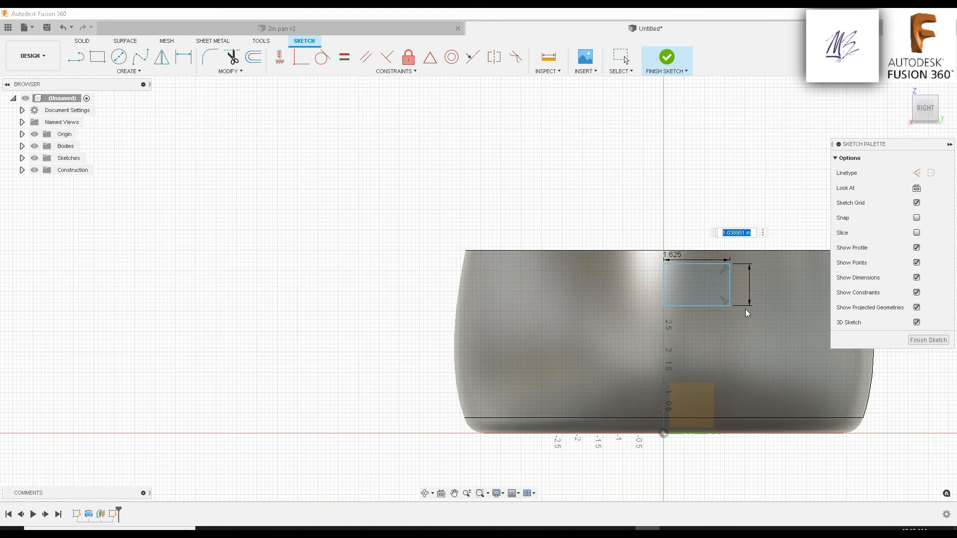
{"action": "type", "text": "2"}
{"action": "key", "text": "Return"}
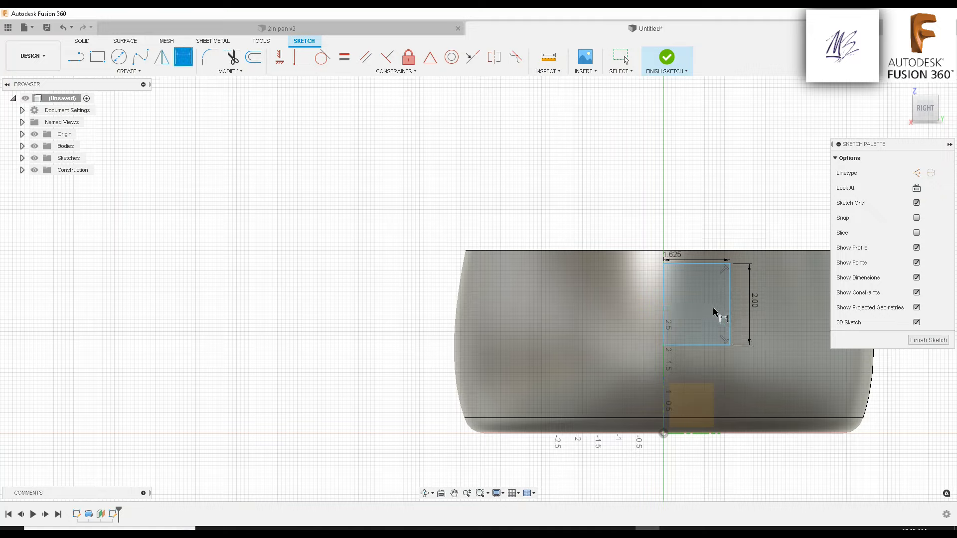
{"action": "left_click", "coordinate": [729, 308]}
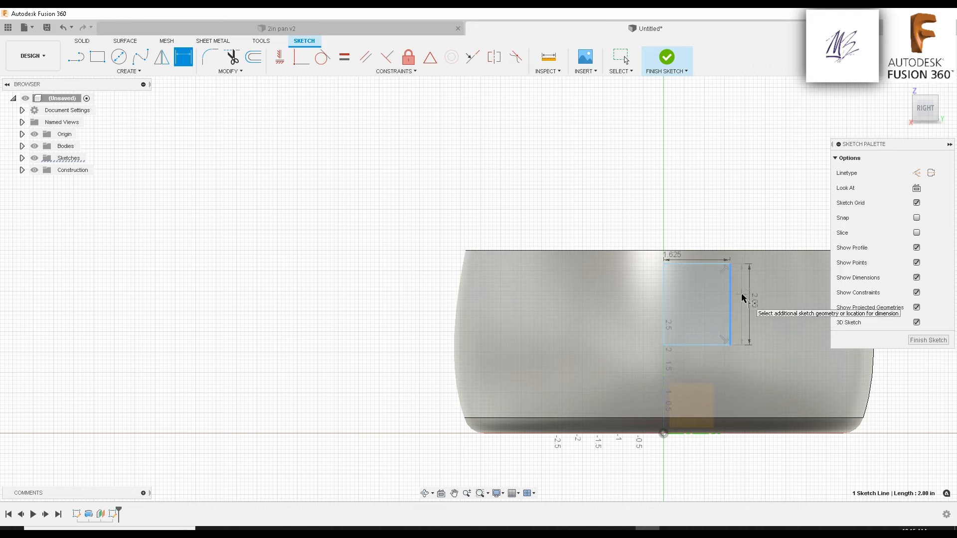
{"action": "left_click", "coordinate": [775, 302]}
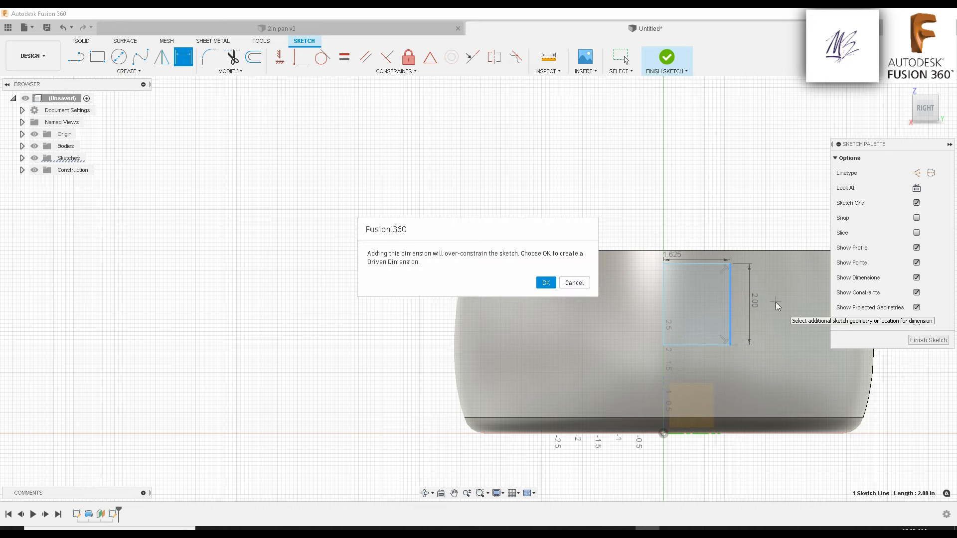
{"action": "left_click", "coordinate": [573, 283]}
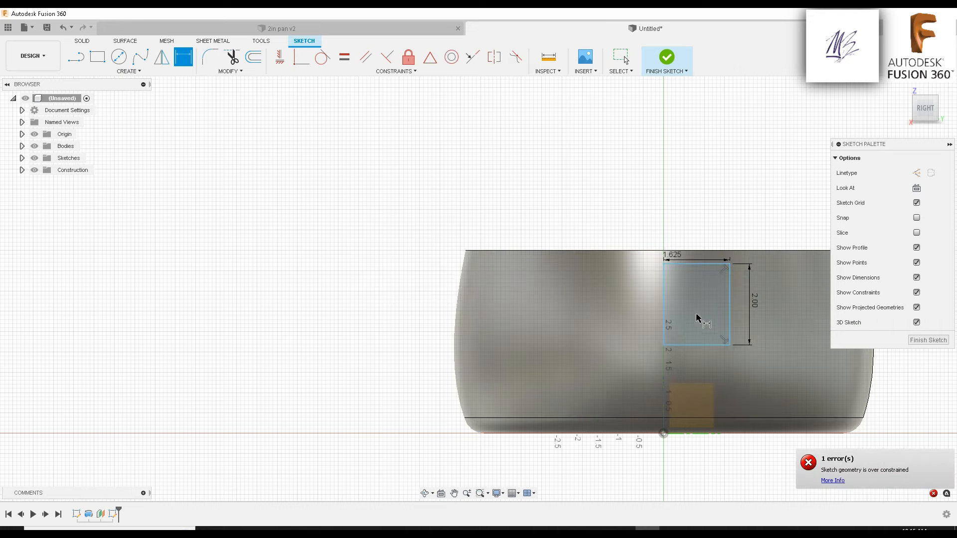
Set the dimension of the rectangle's outer vertical edge to 1.5 in
{"action": "double_click", "coordinate": [758, 305]}
{"action": "type", "text": "1.5"}
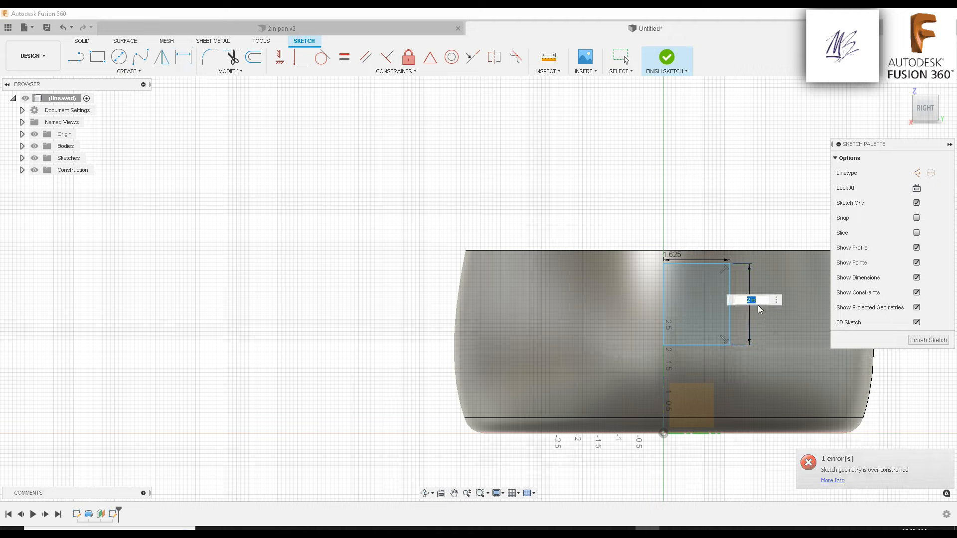
{"action": "key", "text": "Return"}
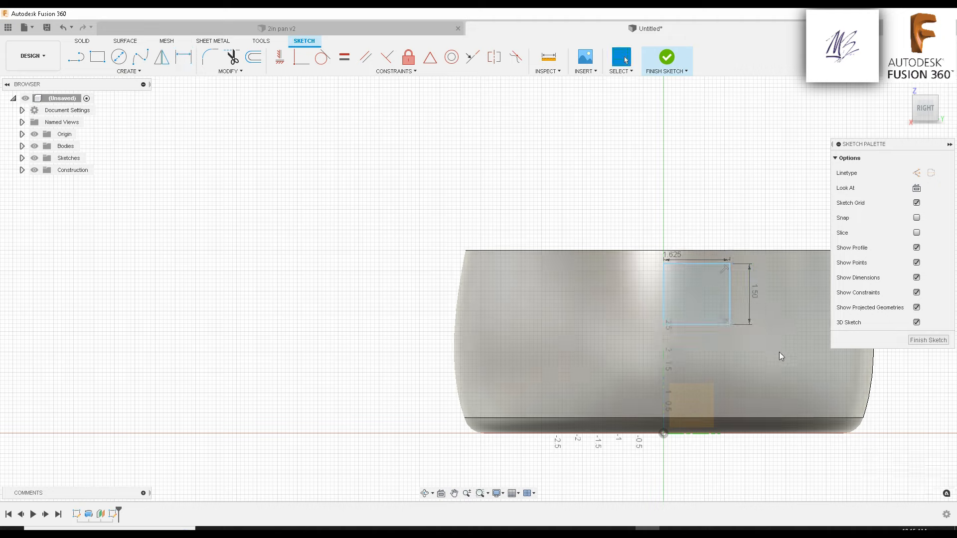
{"action": "scroll", "coordinate": [777, 399], "scroll_direction": "down", "scroll_amount": 3}
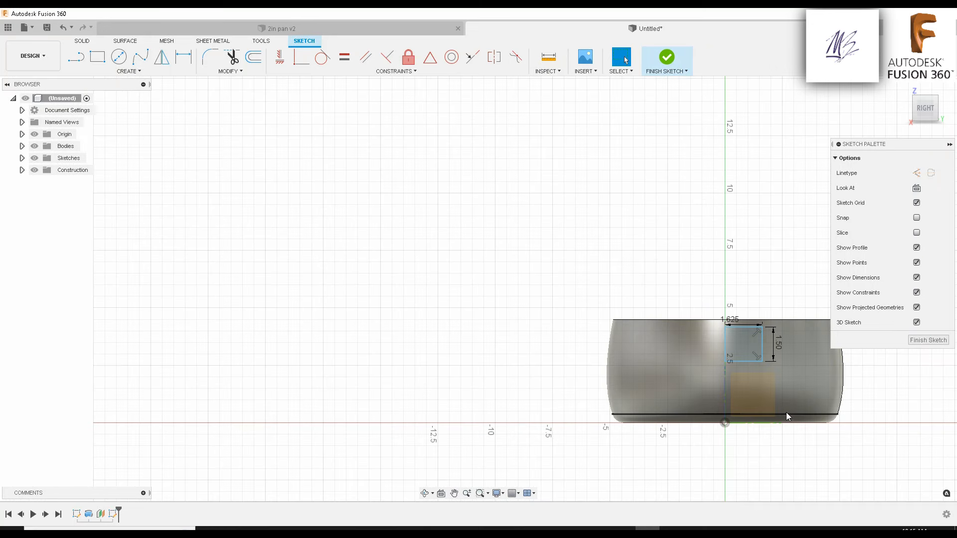
{"action": "middle_click_drag", "start_coordinate": [785, 413], "coordinate": [614, 414]}
{"action": "scroll", "coordinate": [592, 369], "scroll_direction": "up", "scroll_amount": 5}
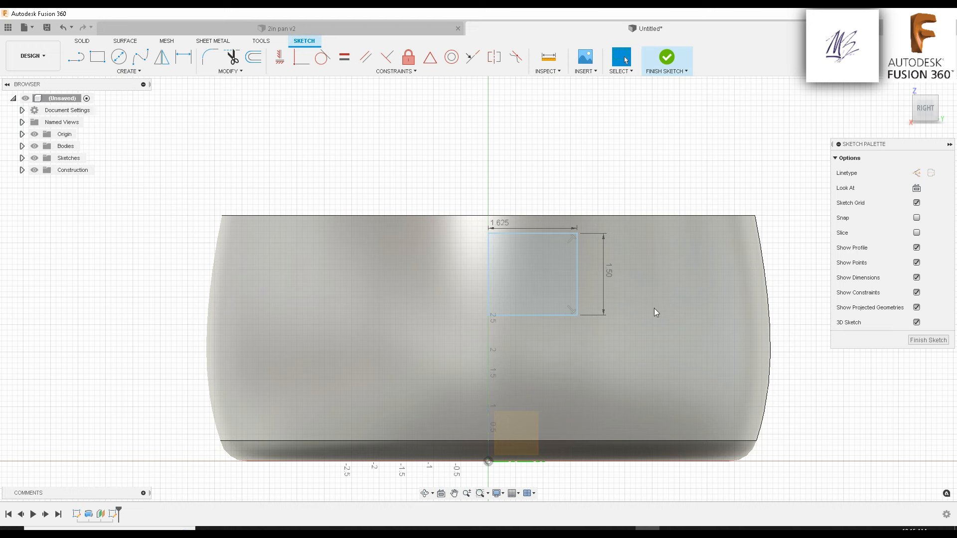
{"action": "scroll", "coordinate": [663, 354], "scroll_direction": "down", "scroll_amount": 3}
{"action": "middle_click_drag", "start_coordinate": [684, 351], "coordinate": [688, 347], "text": "shift"}
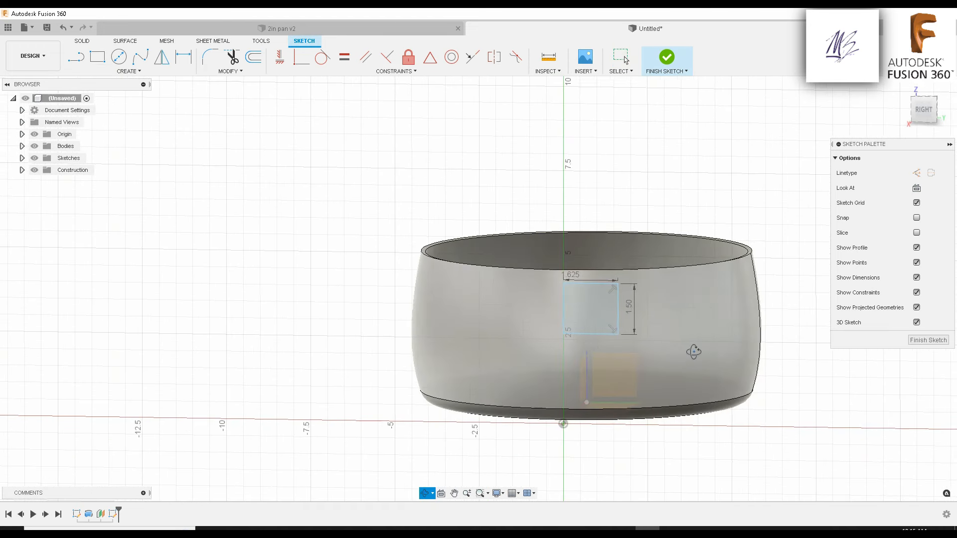
{"action": "left_click", "coordinate": [597, 309]}
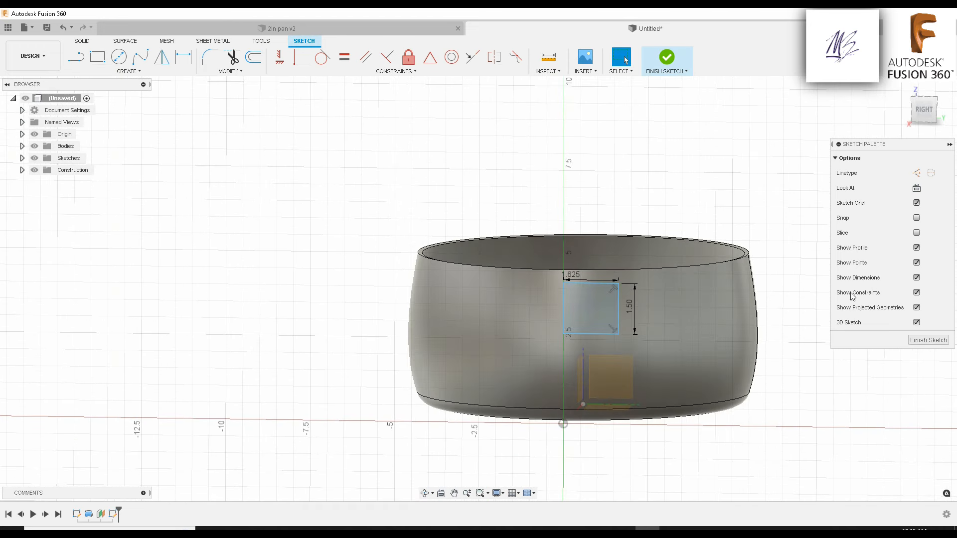
{"action": "left_click", "coordinate": [920, 118]}
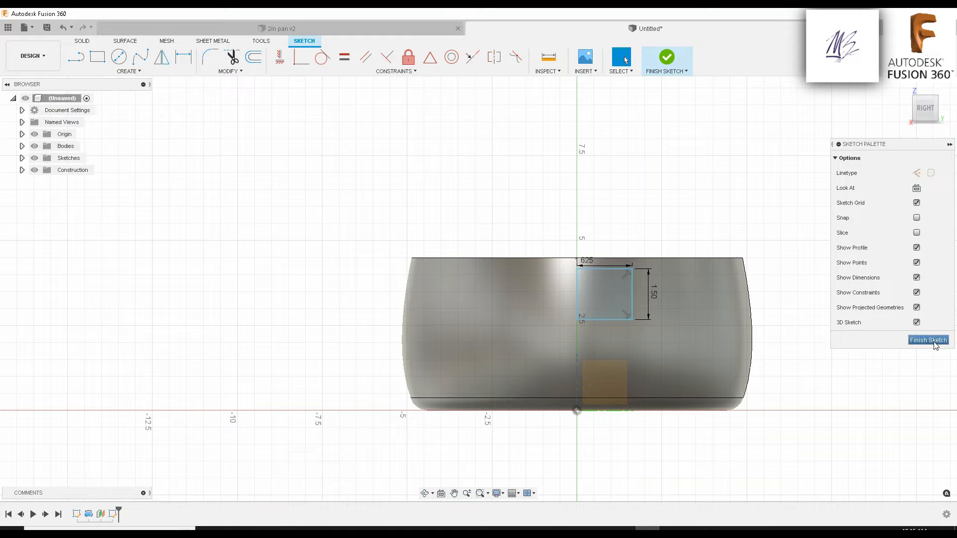
Fillet the rectangle's upper and lower outer corners with a 0.2 in radius
{"action": "scroll", "coordinate": [723, 298], "scroll_direction": "up", "scroll_amount": 4}
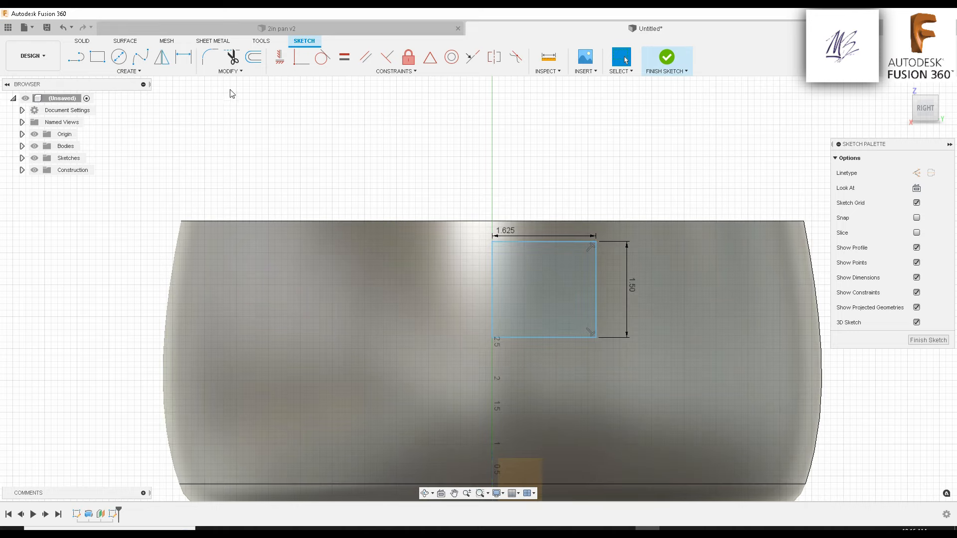
{"action": "left_click", "coordinate": [209, 59]}
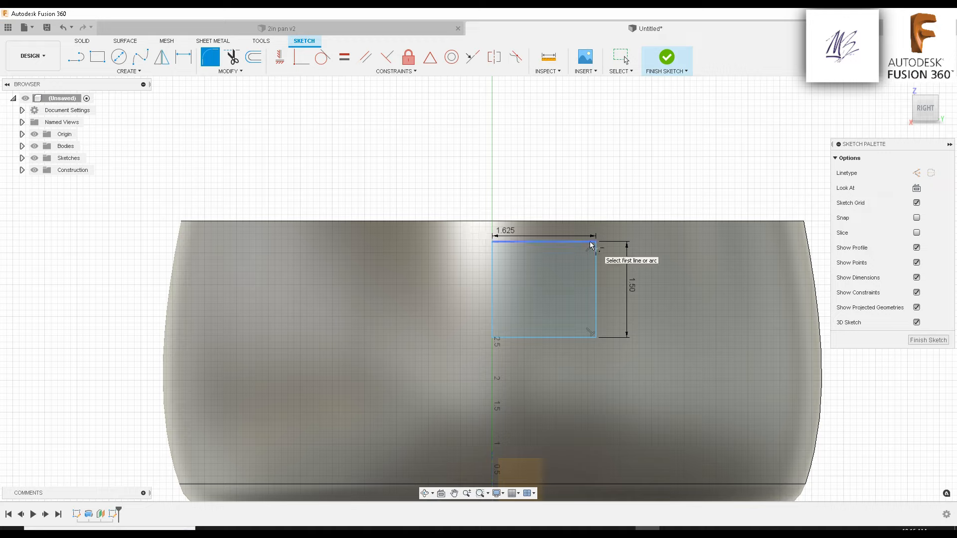
{"action": "left_click", "coordinate": [595, 244]}
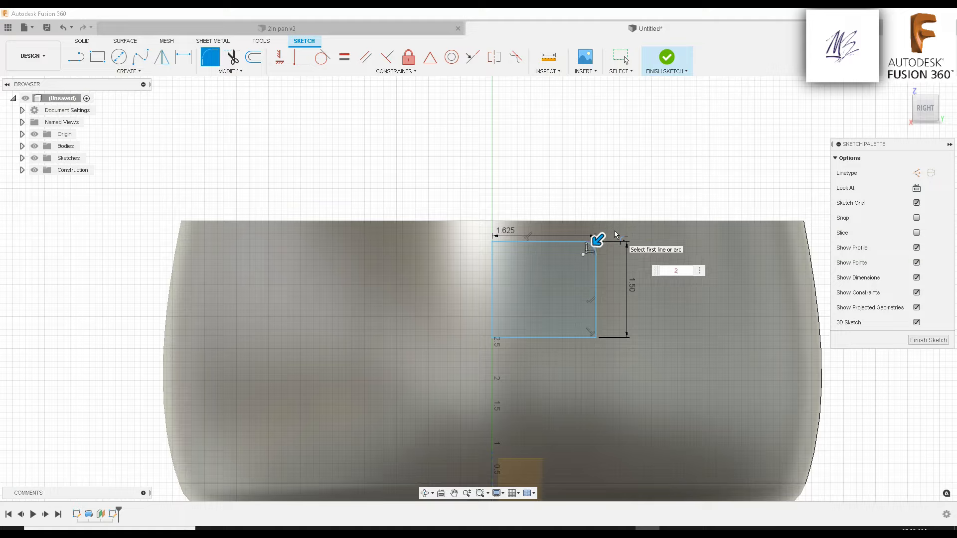
{"action": "key", "text": "Return"}
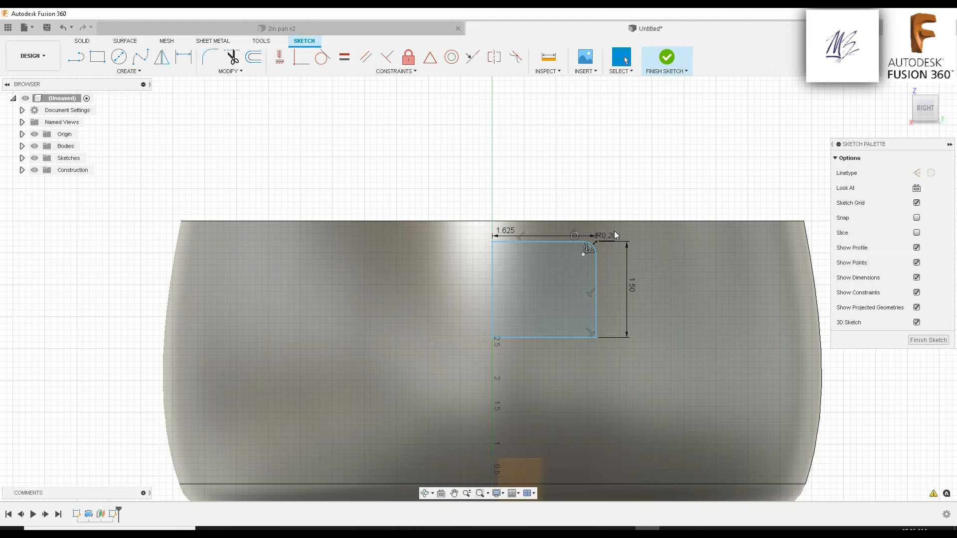
{"action": "left_click", "coordinate": [211, 55]}
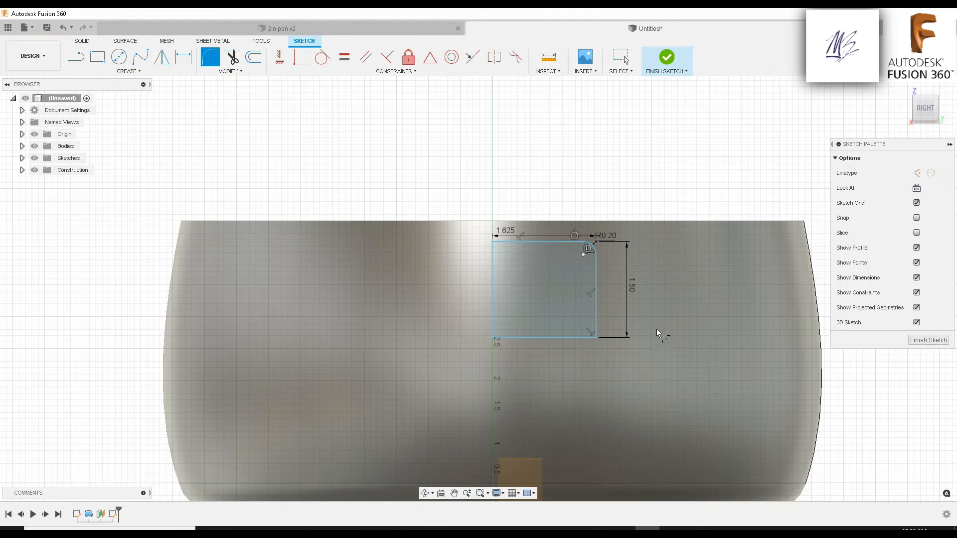
{"action": "left_click", "coordinate": [587, 337]}
{"action": "type", "text": "."}
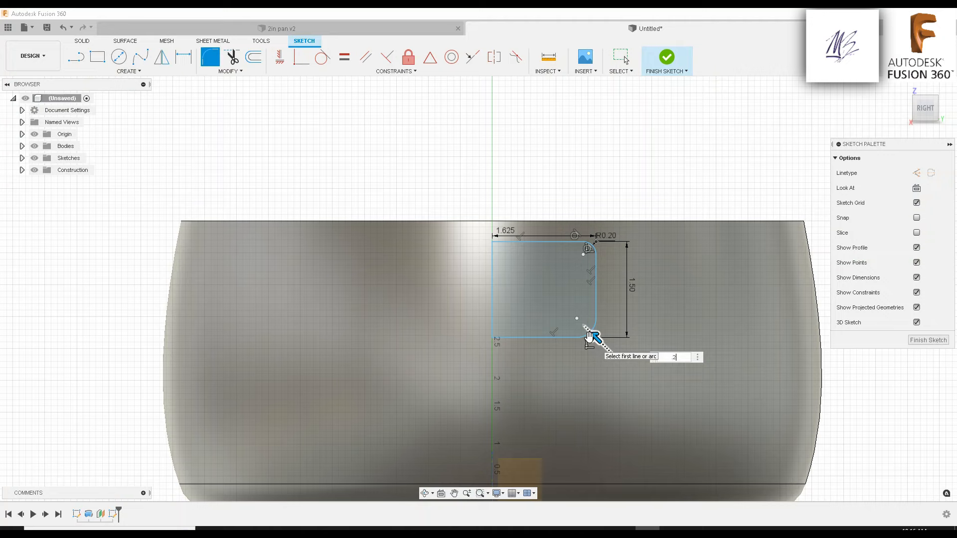
{"action": "type", "text": "2"}
{"action": "key", "text": "Return"}
Finish the sketch containing the rounded half-width rectangle
{"action": "left_click", "coordinate": [522, 282]}
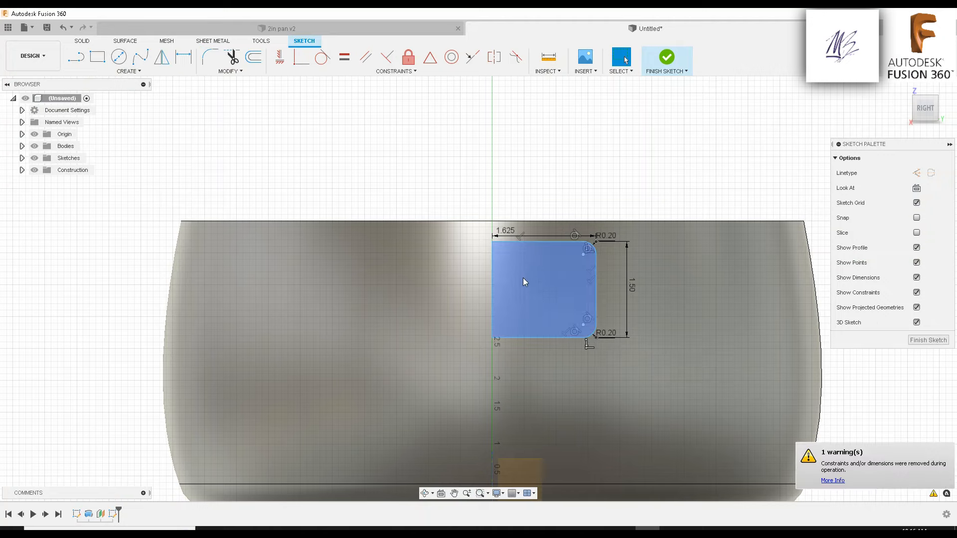
{"action": "left_click", "coordinate": [663, 63]}
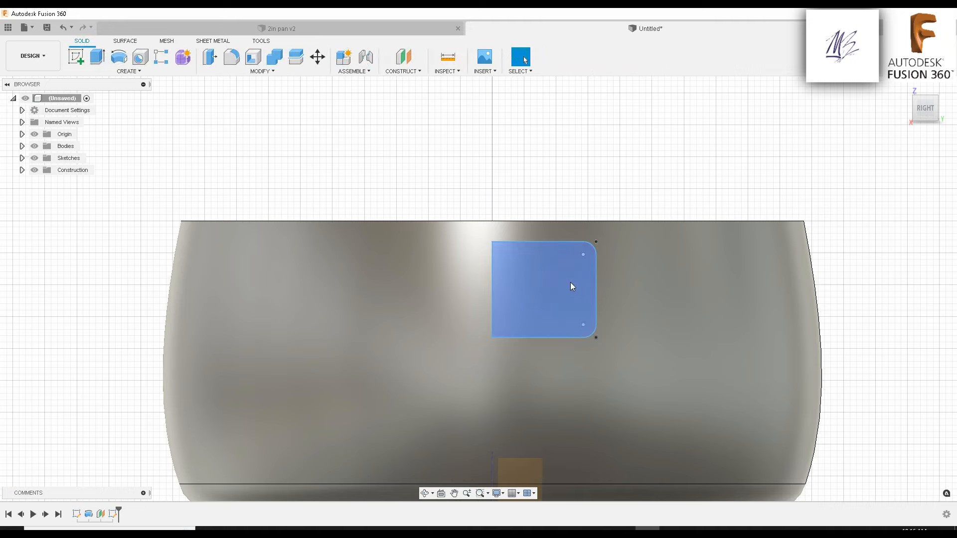
{"action": "left_click", "coordinate": [571, 282]}
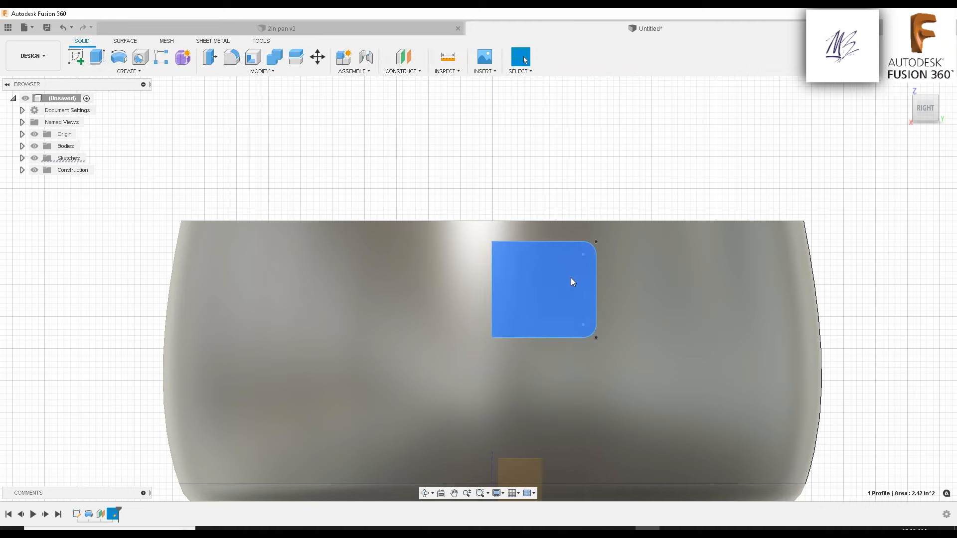
{"action": "left_click", "coordinate": [517, 192]}
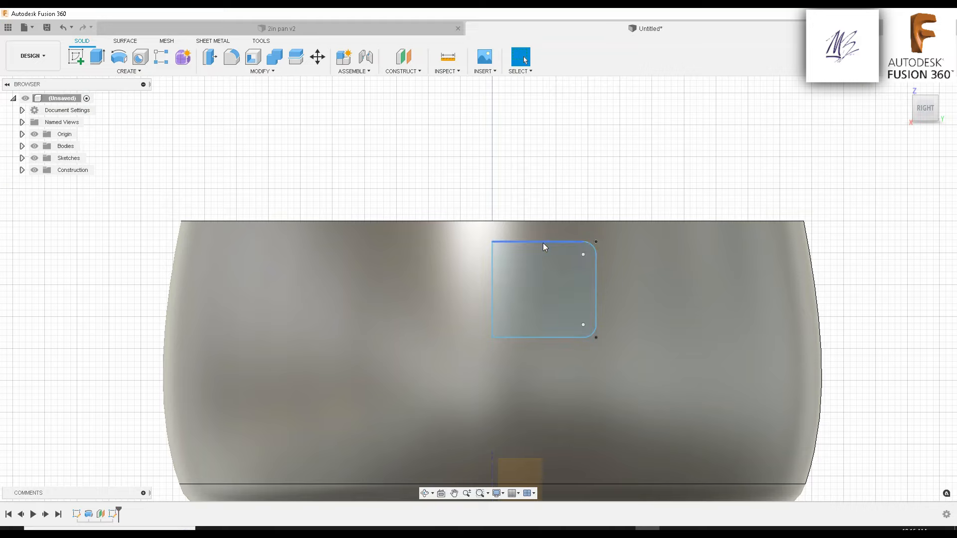
{"action": "left_click", "coordinate": [222, 74]}
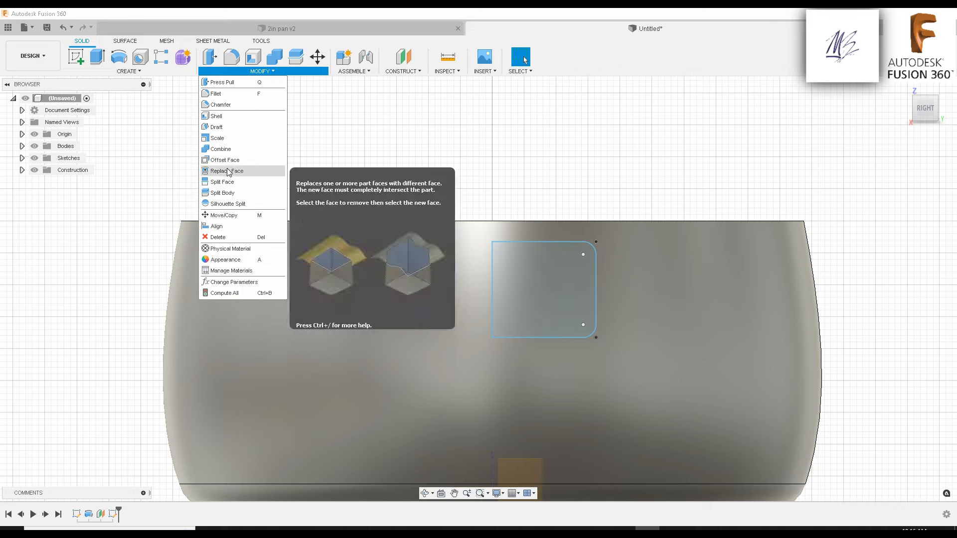
{"action": "left_click", "coordinate": [160, 135]}
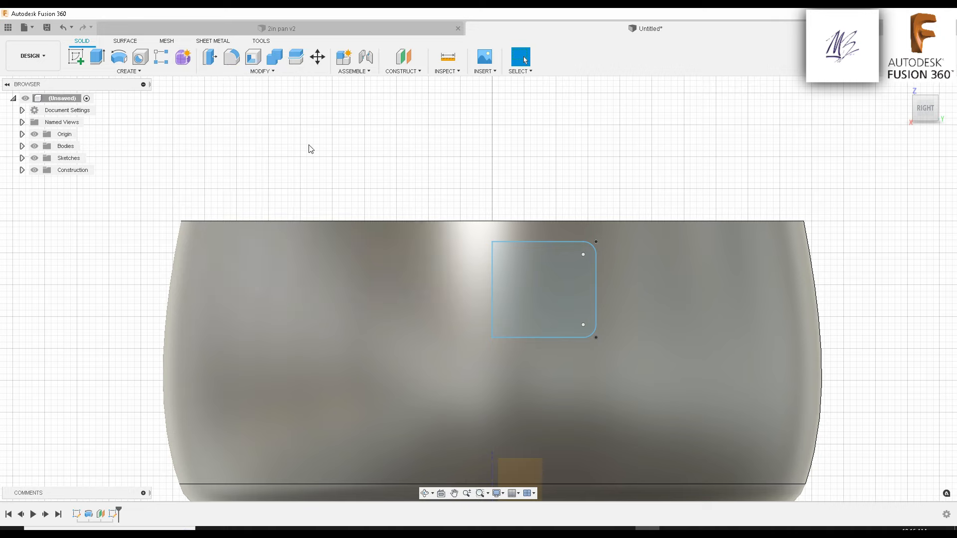
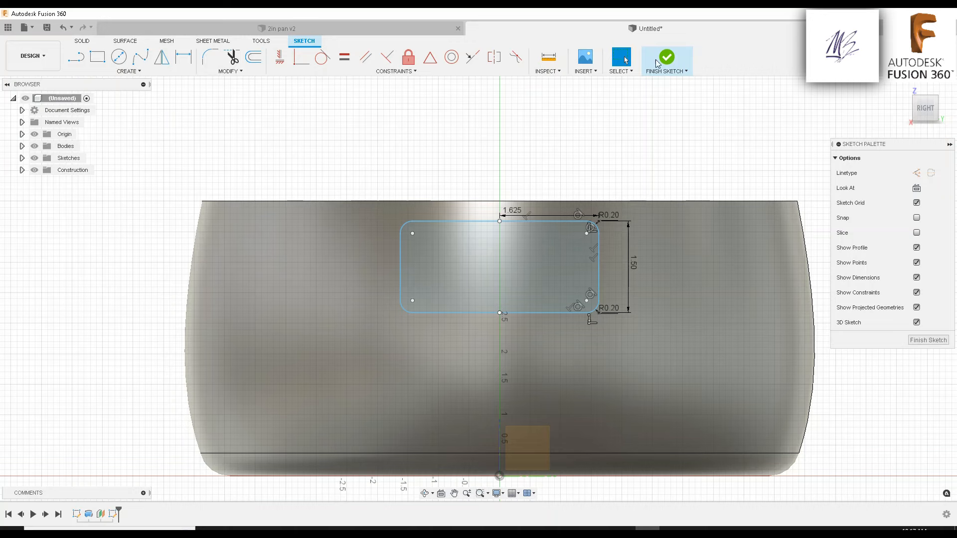
Finish the sketch containing the full-width rounded rectangle
{"action": "left_click", "coordinate": [673, 51]}
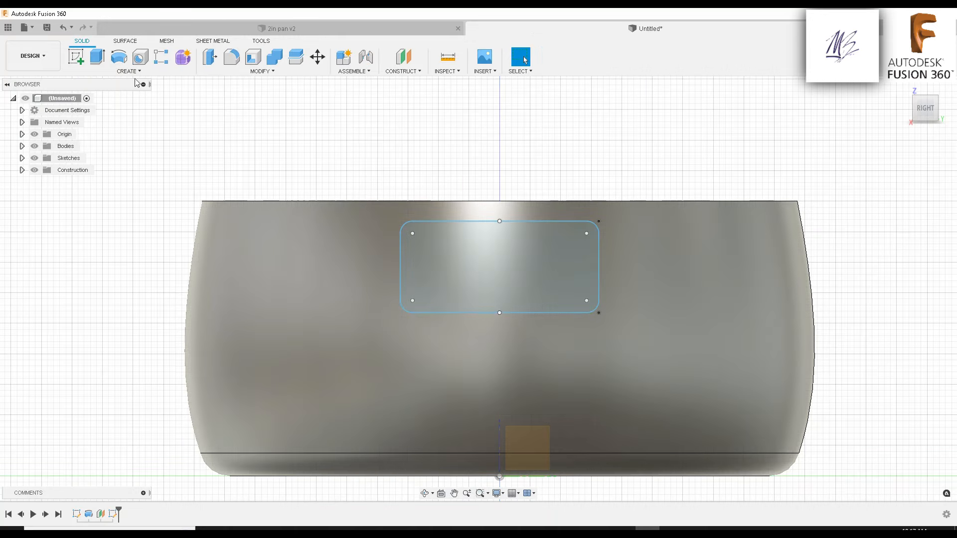
{"action": "left_click", "coordinate": [95, 59]}
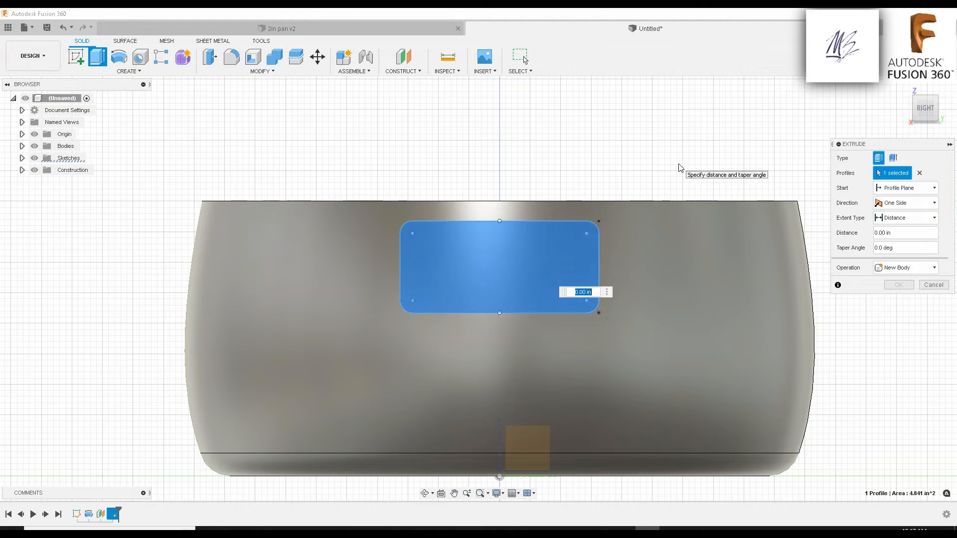
{"action": "middle_click_drag", "start_coordinate": [679, 163], "coordinate": [600, 307], "text": "shift"}
{"action": "middle_click_drag", "start_coordinate": [500, 252], "coordinate": [618, 101]}
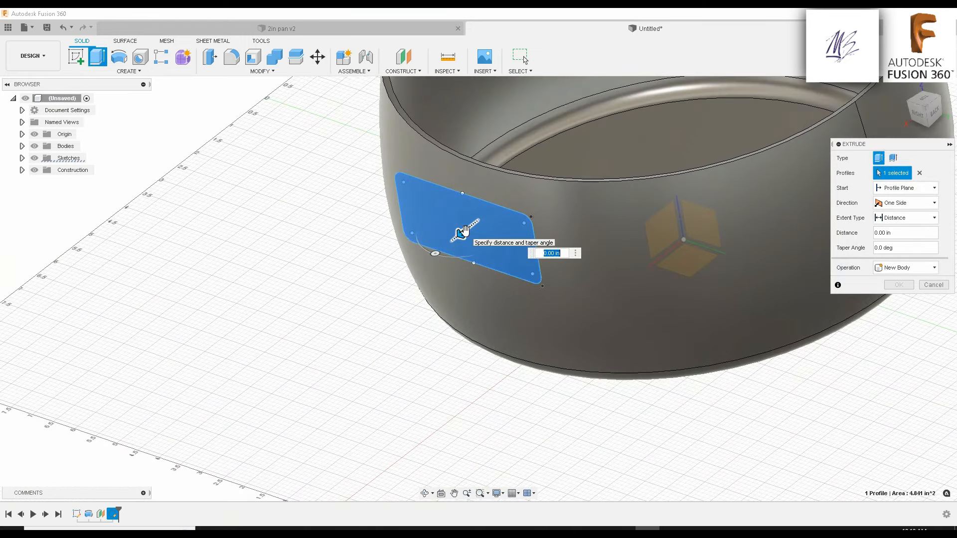
{"action": "mouse_move", "coordinate": [463, 231]}
{"action": "middle_mouse_down", "text": "shift"}
{"action": "mouse_move", "coordinate": [444, 243]}
{"action": "mouse_move", "coordinate": [465, 220]}
{"action": "mouse_move", "coordinate": [473, 236]}
{"action": "mouse_move", "coordinate": [455, 269]}
{"action": "mouse_move", "coordinate": [442, 271]}
{"action": "mouse_move", "coordinate": [468, 237]}
{"action": "mouse_move", "coordinate": [464, 228]}
{"action": "middle_mouse_up", "text": "shift"}
{"action": "key", "text": "Escape"}
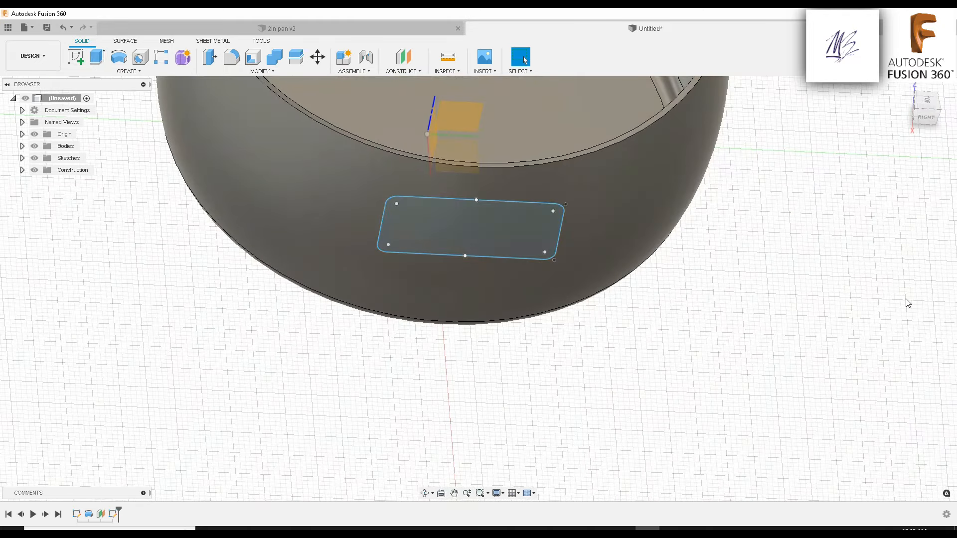
Start a Split Body operation with the pot as the body to split and ready the splitting tool selection
{"action": "scroll", "coordinate": [521, 241], "scroll_direction": "down", "scroll_amount": 4}
{"action": "middle_click_drag", "start_coordinate": [540, 300], "coordinate": [534, 381]}
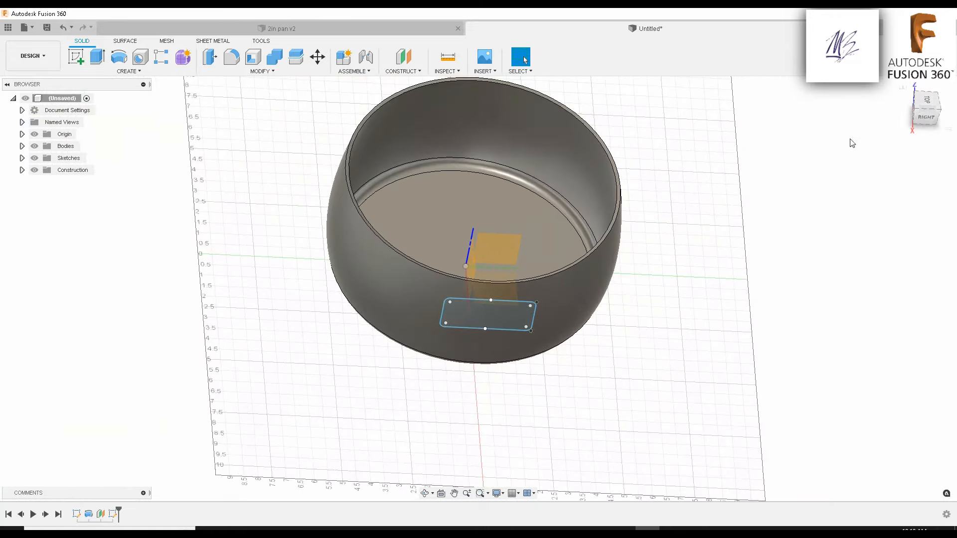
{"action": "left_click", "coordinate": [922, 120]}
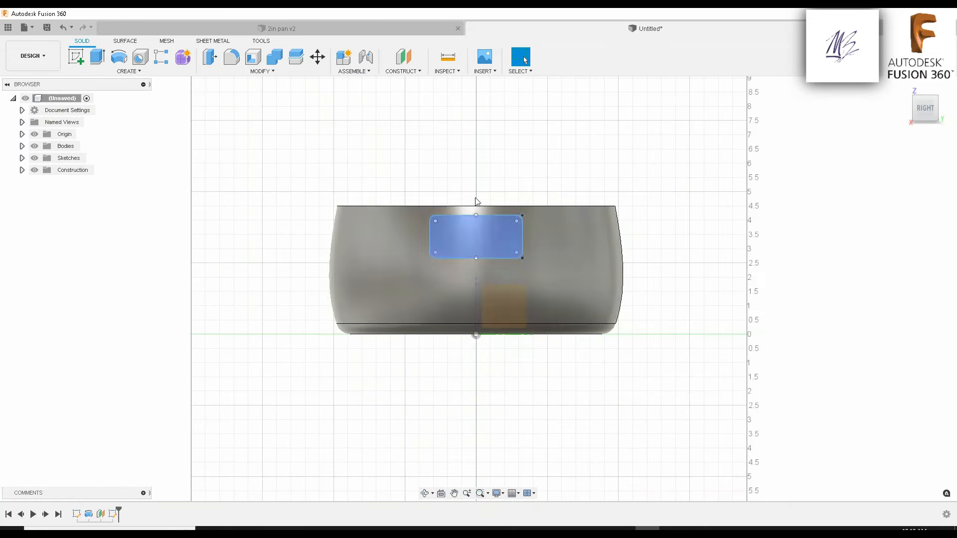
{"action": "scroll", "coordinate": [487, 191], "scroll_direction": "up", "scroll_amount": 1}
{"action": "middle_click_drag", "start_coordinate": [487, 191], "coordinate": [478, 239]}
{"action": "scroll", "coordinate": [477, 288], "scroll_direction": "up", "scroll_amount": 1}
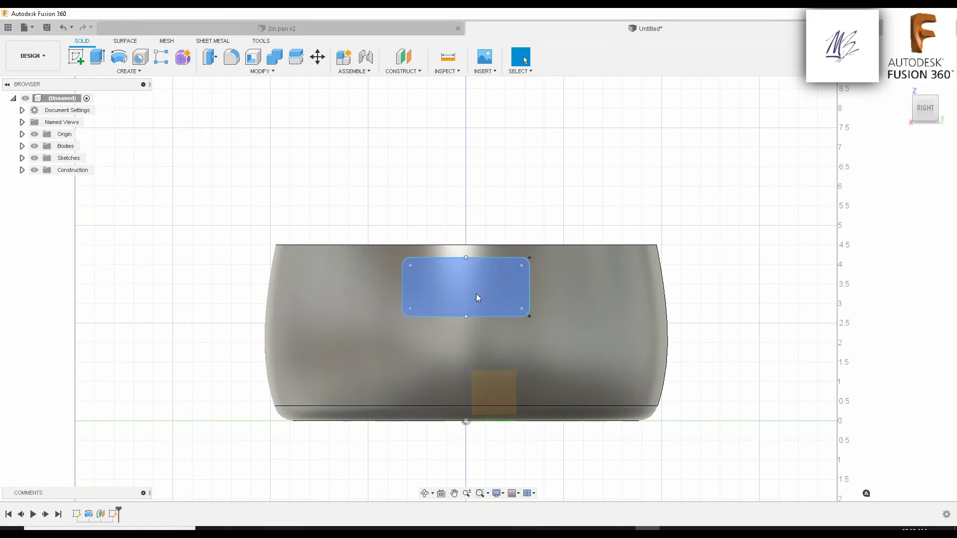
{"action": "left_click", "coordinate": [476, 294]}
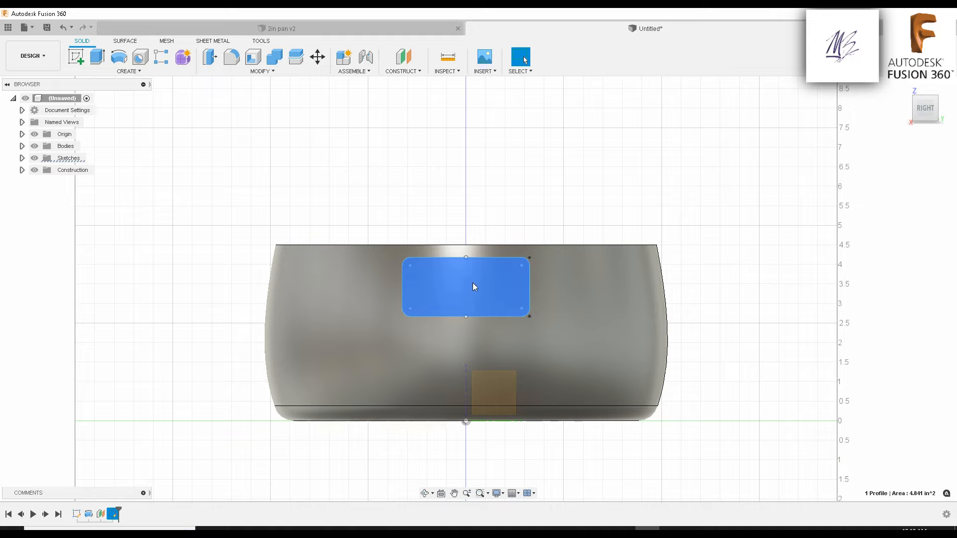
{"action": "left_click", "coordinate": [241, 75]}
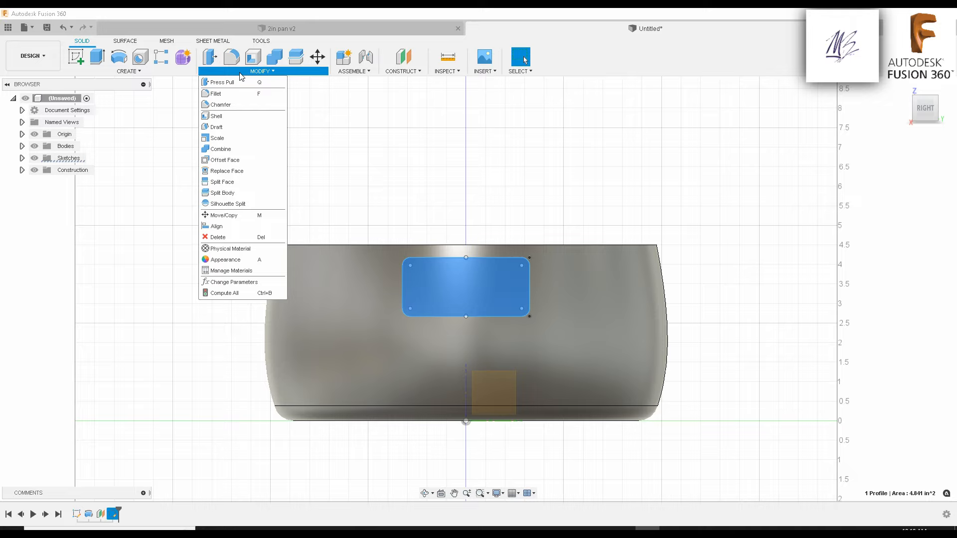
{"action": "left_click", "coordinate": [244, 191]}
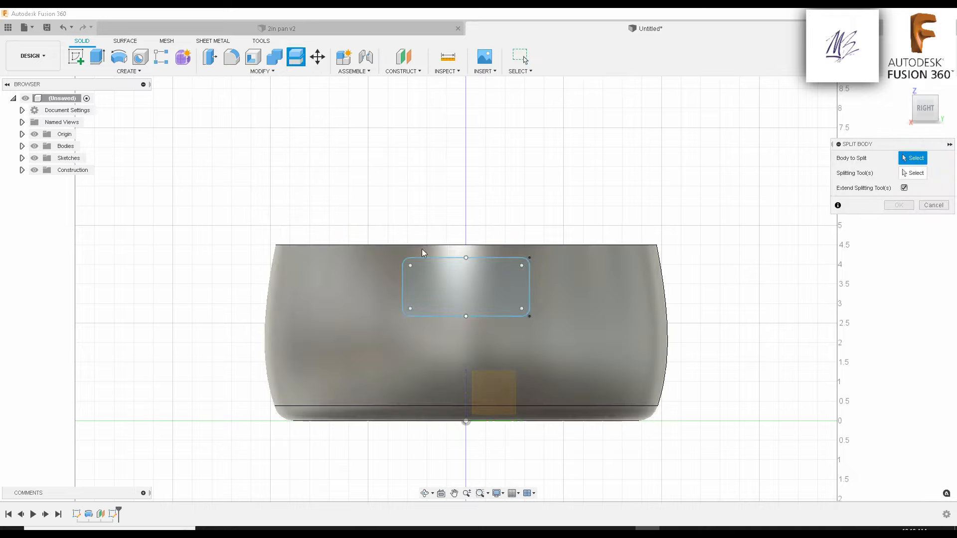
{"action": "left_click", "coordinate": [344, 305]}
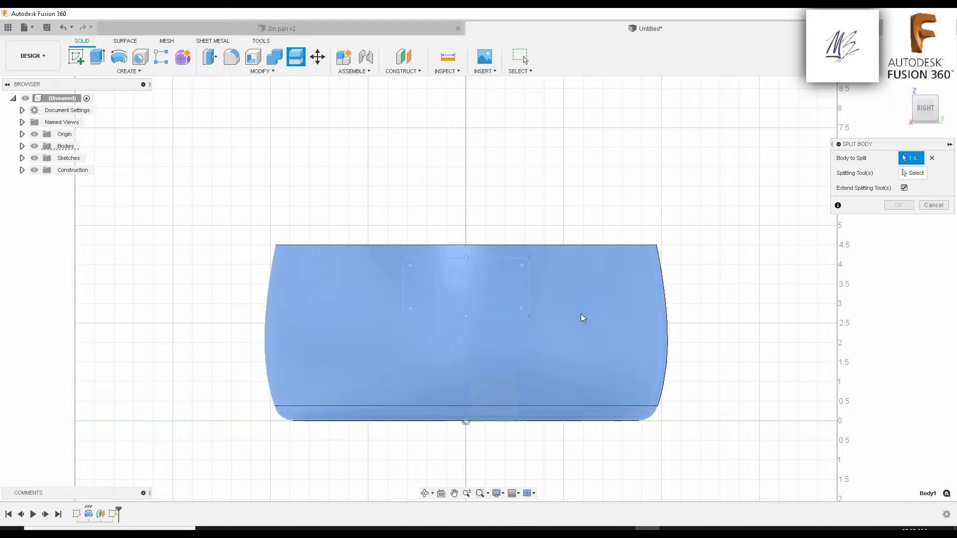
{"action": "left_click", "coordinate": [904, 172]}
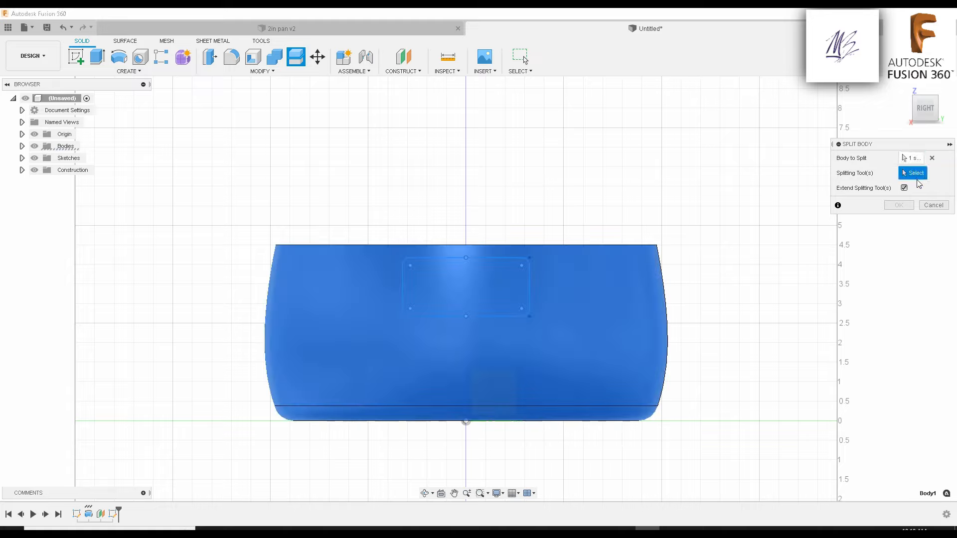
Try the right half of the rounded rectangle's outline as the splitting tool, then deselect it
{"action": "scroll", "coordinate": [513, 274], "scroll_direction": "up", "scroll_amount": 3}
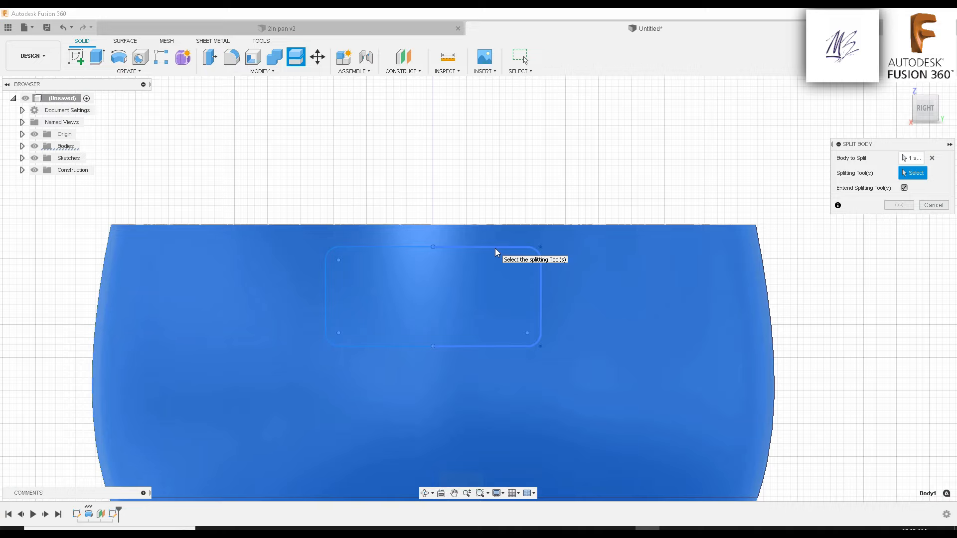
{"action": "left_click", "coordinate": [495, 248]}
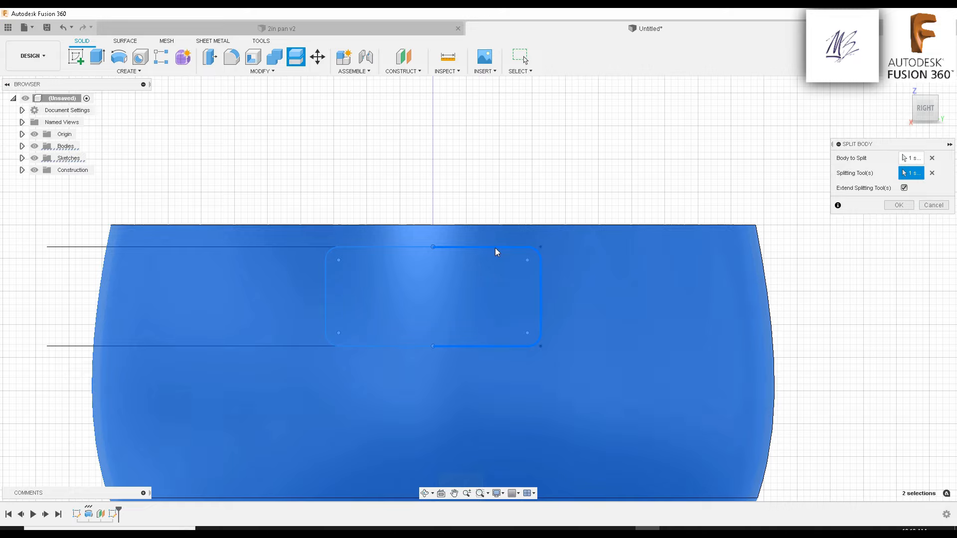
{"action": "left_click", "coordinate": [495, 247]}
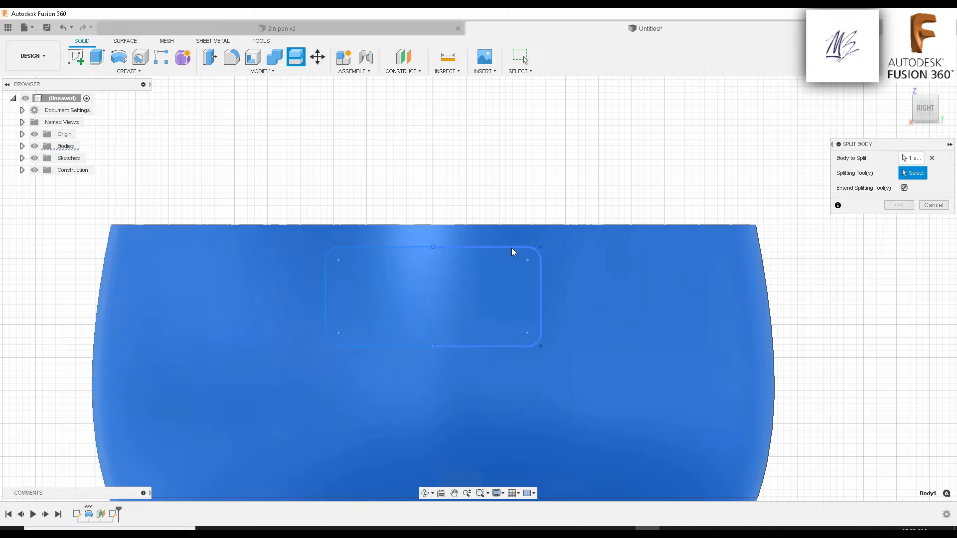
Split the pan body using the rounded rectangle sketch as the splitting tool, with Extend Splitting Tool(s) turned off
{"action": "left_click", "coordinate": [511, 247]}
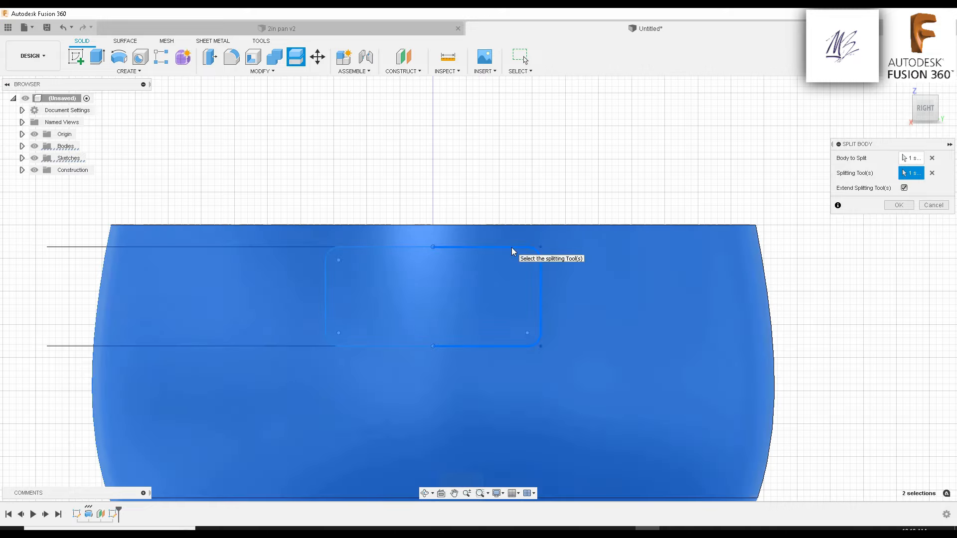
{"action": "scroll", "coordinate": [489, 284], "scroll_direction": "down", "scroll_amount": 3}
{"action": "mouse_move", "coordinate": [489, 284]}
{"action": "middle_mouse_down", "text": "shift"}
{"action": "mouse_move", "coordinate": [543, 242]}
{"action": "mouse_move", "coordinate": [547, 250]}
{"action": "middle_mouse_up", "text": "shift"}
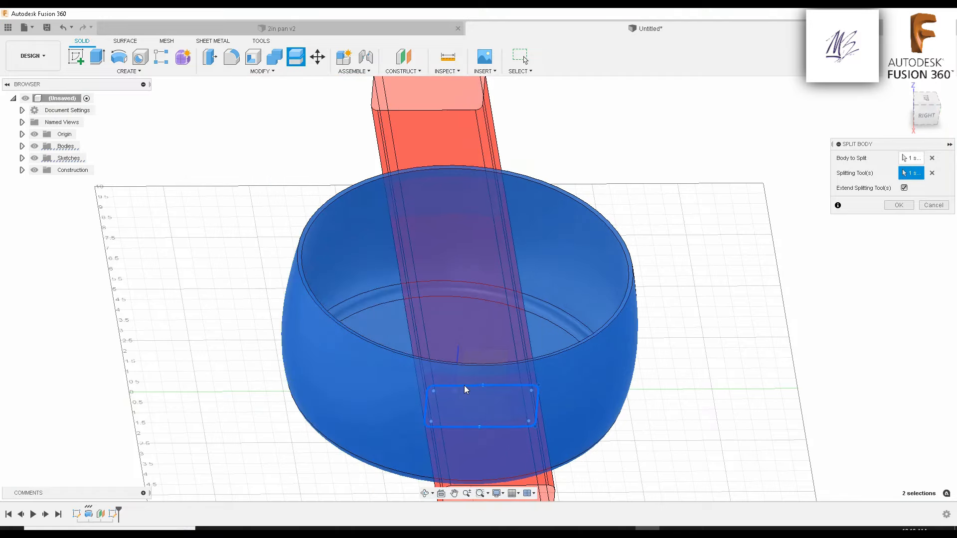
{"action": "middle_click_drag", "start_coordinate": [613, 345], "coordinate": [448, 413], "text": "shift"}
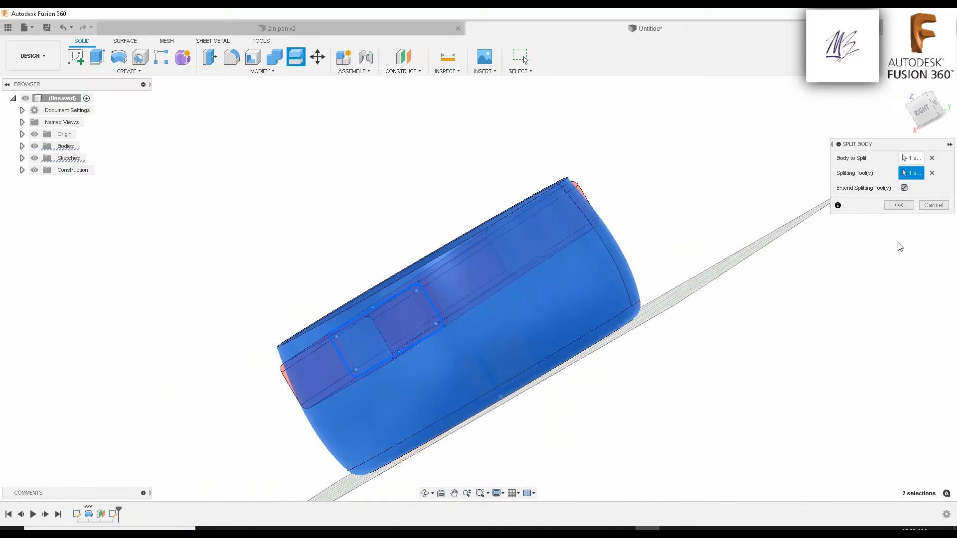
{"action": "left_click", "coordinate": [904, 188]}
{"action": "middle_click_drag", "start_coordinate": [548, 293], "coordinate": [698, 331], "text": "shift"}
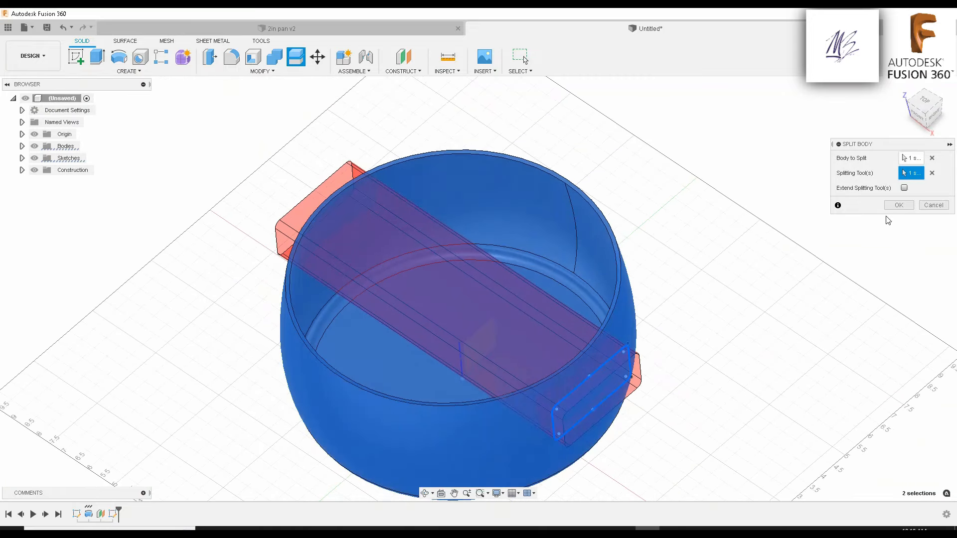
{"action": "left_click", "coordinate": [887, 207]}
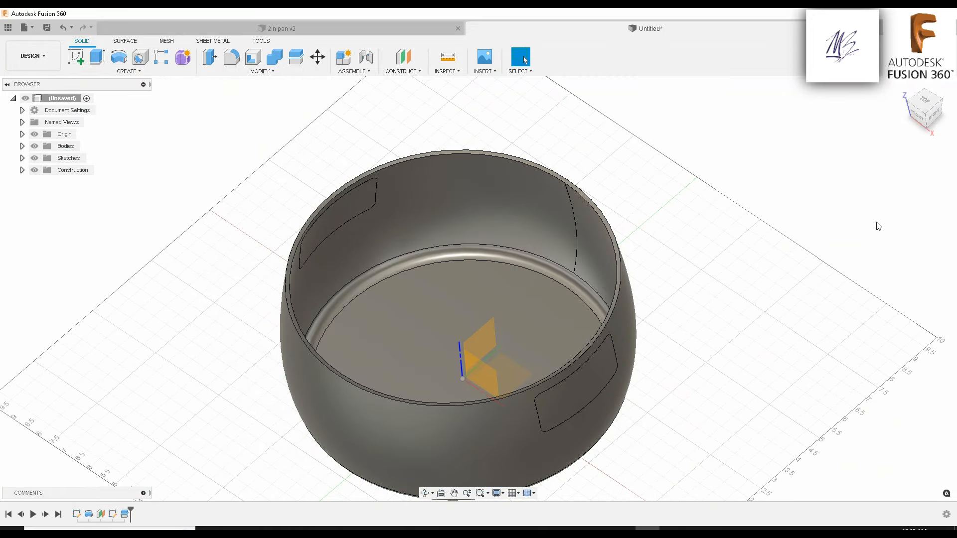
Offset the outer face of the rounded rectangular split on the pan's right side by 2 in to form a handle block
{"action": "left_click", "coordinate": [930, 116]}
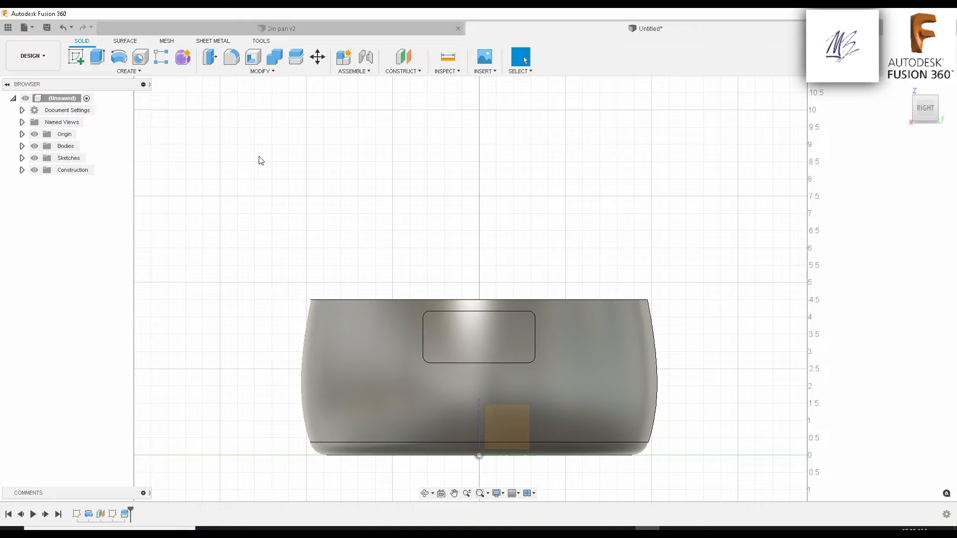
{"action": "left_click", "coordinate": [504, 349]}
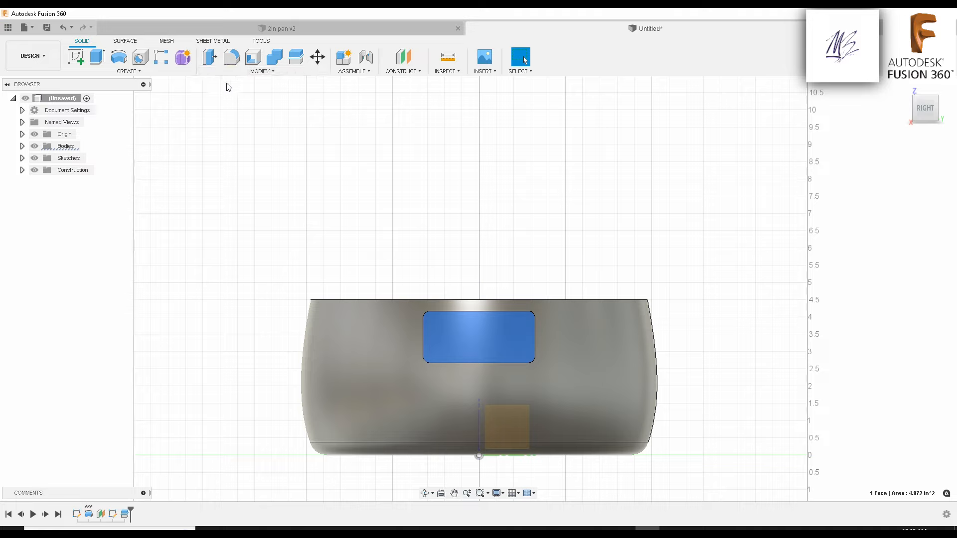
{"action": "left_click", "coordinate": [210, 58]}
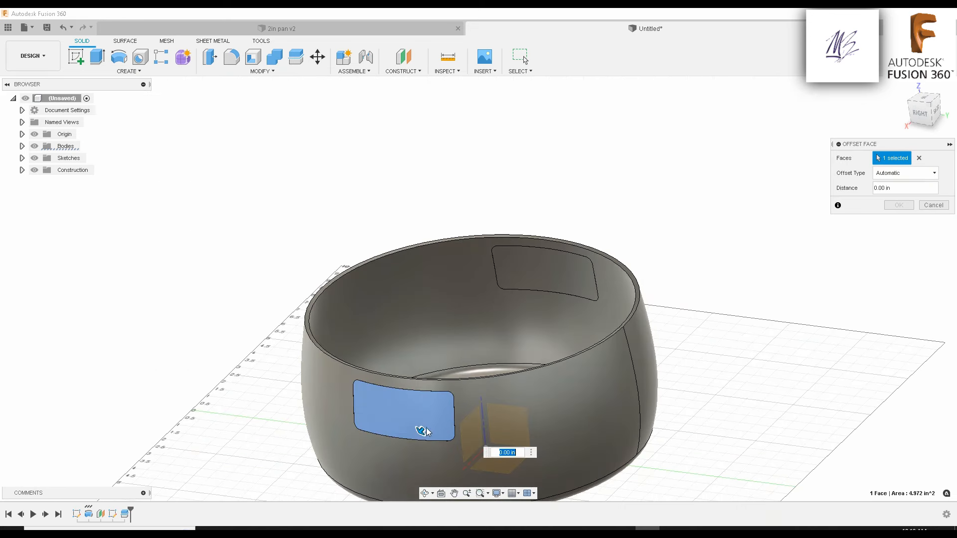
{"action": "left_click_drag", "start_coordinate": [426, 431], "coordinate": [401, 452]}
{"action": "mouse_move", "coordinate": [426, 384]}
{"action": "middle_mouse_down", "text": "shift"}
{"action": "mouse_move", "coordinate": [447, 303]}
{"action": "mouse_move", "coordinate": [449, 349]}
{"action": "mouse_move", "coordinate": [479, 439]}
{"action": "mouse_move", "coordinate": [463, 394]}
{"action": "mouse_move", "coordinate": [434, 394]}
{"action": "mouse_move", "coordinate": [422, 373]}
{"action": "middle_mouse_up", "text": "shift"}
{"action": "middle_click_drag", "start_coordinate": [372, 397], "coordinate": [423, 370], "text": "shift"}
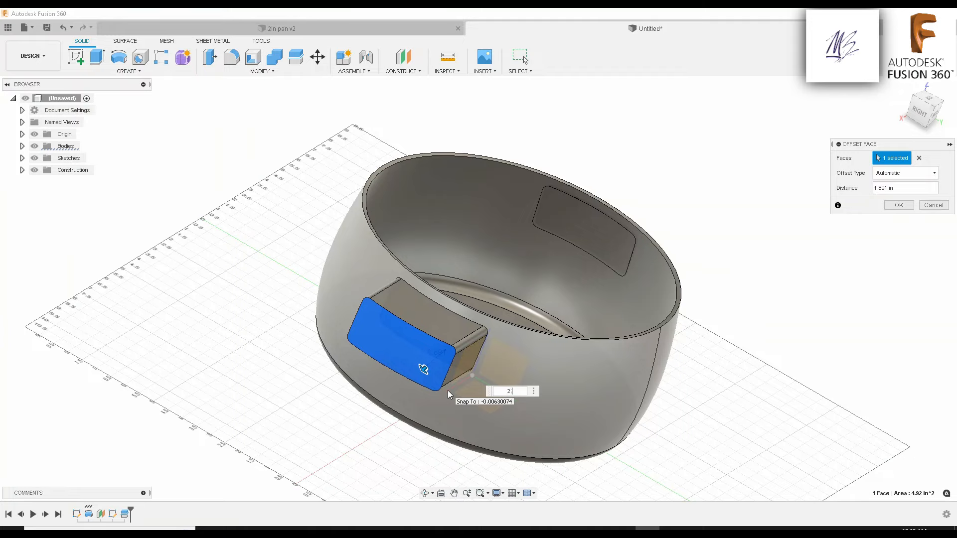
{"action": "key", "text": "Return"}
{"action": "middle_click_drag", "start_coordinate": [459, 387], "coordinate": [407, 398], "text": "shift"}
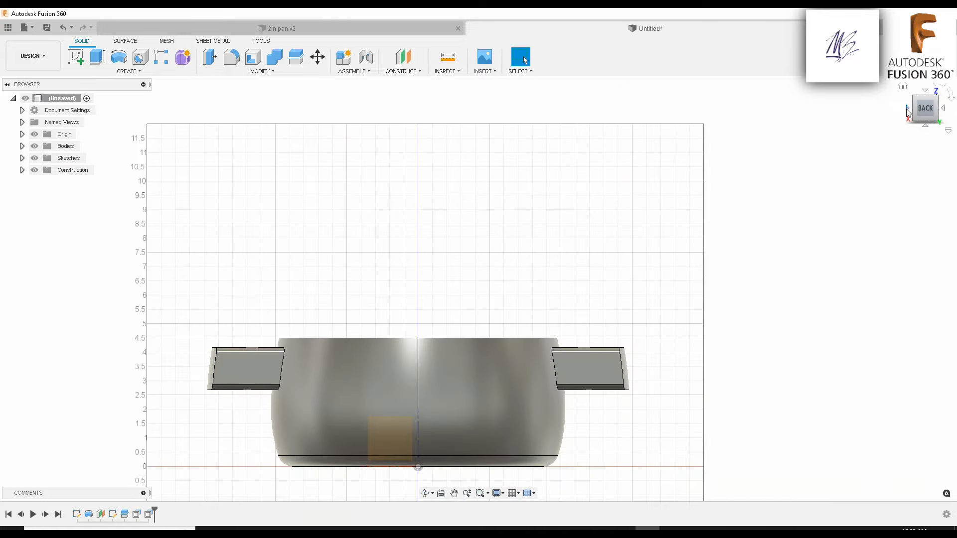
Start an offset construction plane and hide all the bodies to expose the origin planes
{"action": "left_click", "coordinate": [907, 109]}
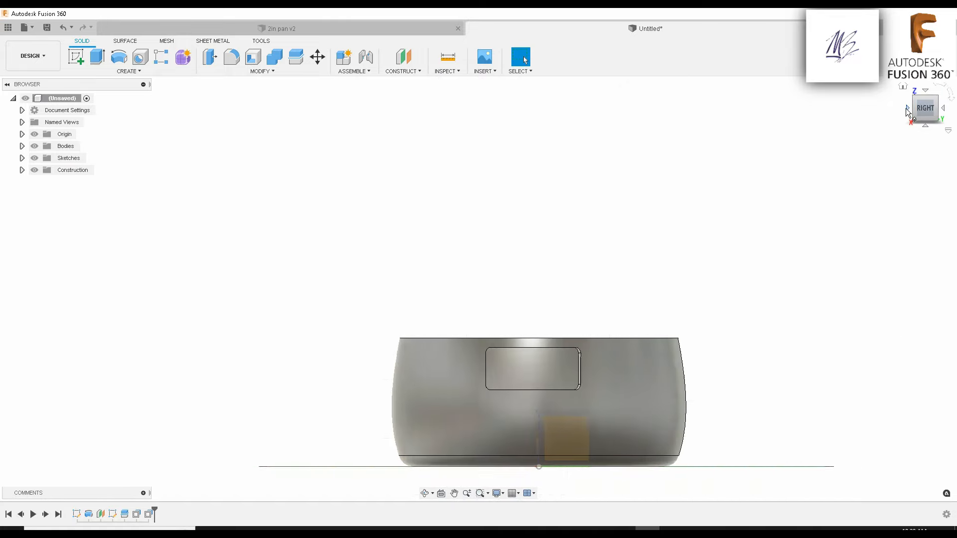
{"action": "middle_click_drag", "start_coordinate": [787, 186], "coordinate": [632, 267], "text": "shift"}
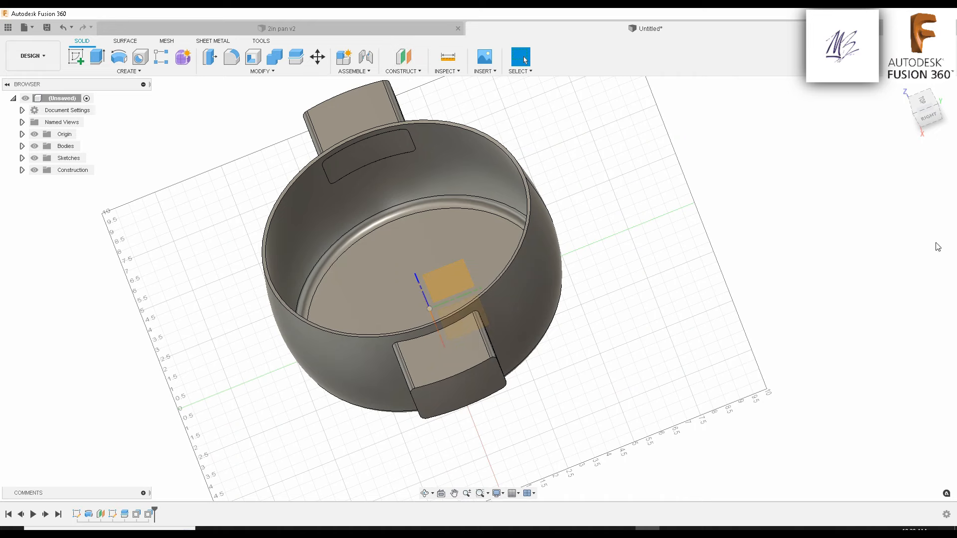
{"action": "left_click", "coordinate": [920, 100]}
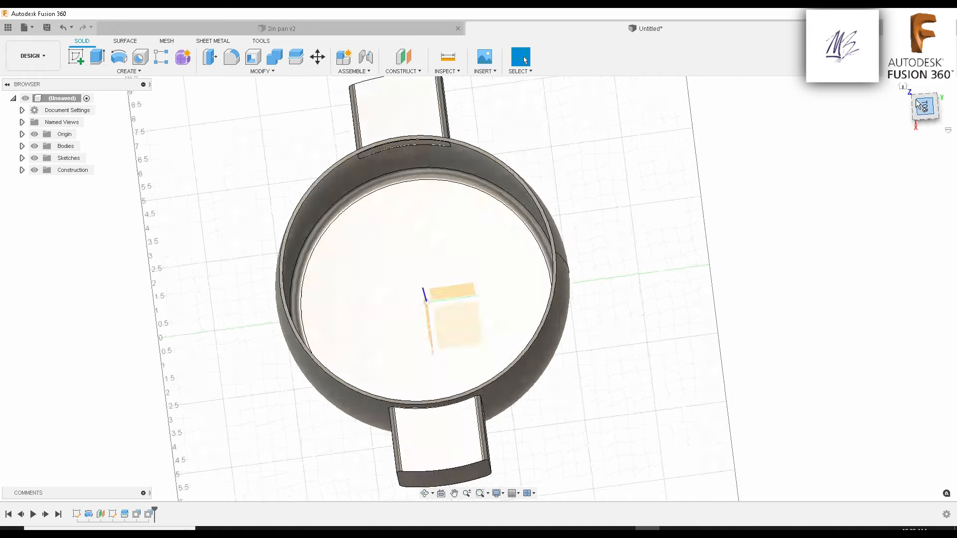
{"action": "middle_click_drag", "start_coordinate": [705, 249], "coordinate": [700, 227]}
{"action": "scroll", "coordinate": [700, 227], "scroll_direction": "down", "scroll_amount": 1}
{"action": "key", "text": "Escape"}
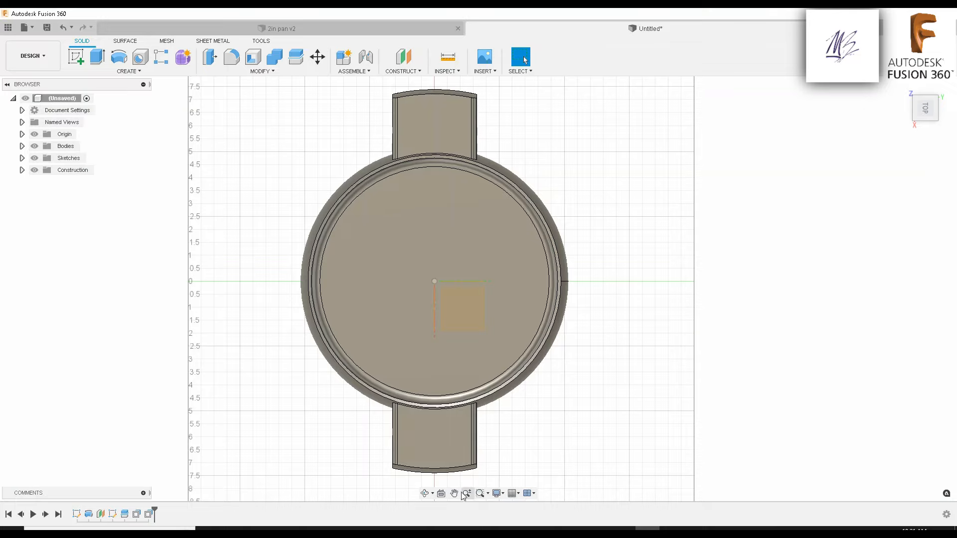
{"action": "left_click", "coordinate": [403, 59]}
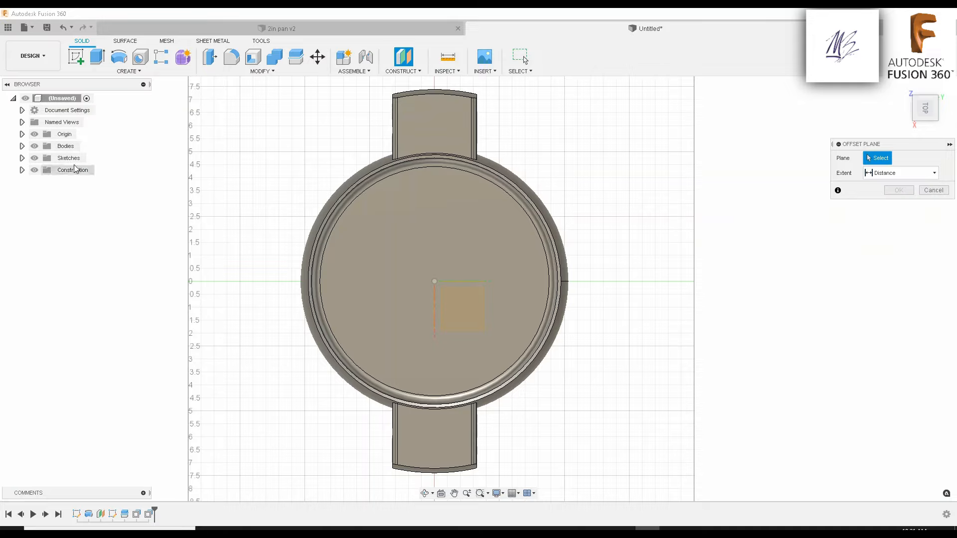
{"action": "left_click", "coordinate": [34, 146]}
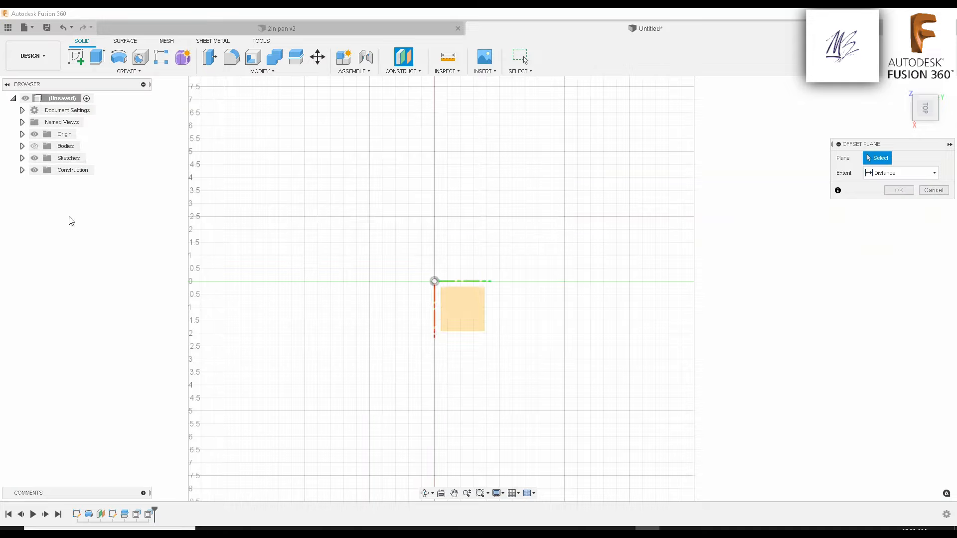
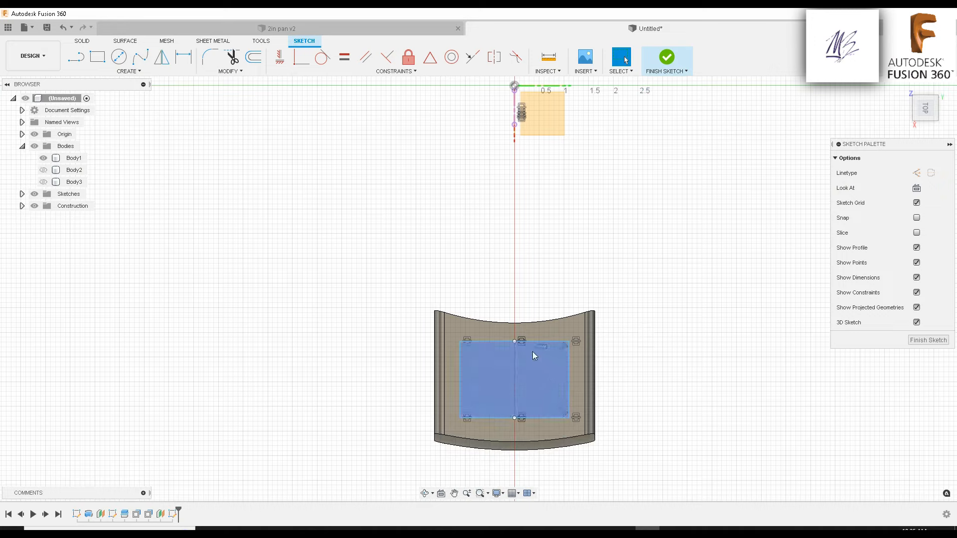
Fillet the upper-left corner of the rectangle sketched over the handle with a 0.1 in radius
{"action": "left_click", "coordinate": [255, 55]}
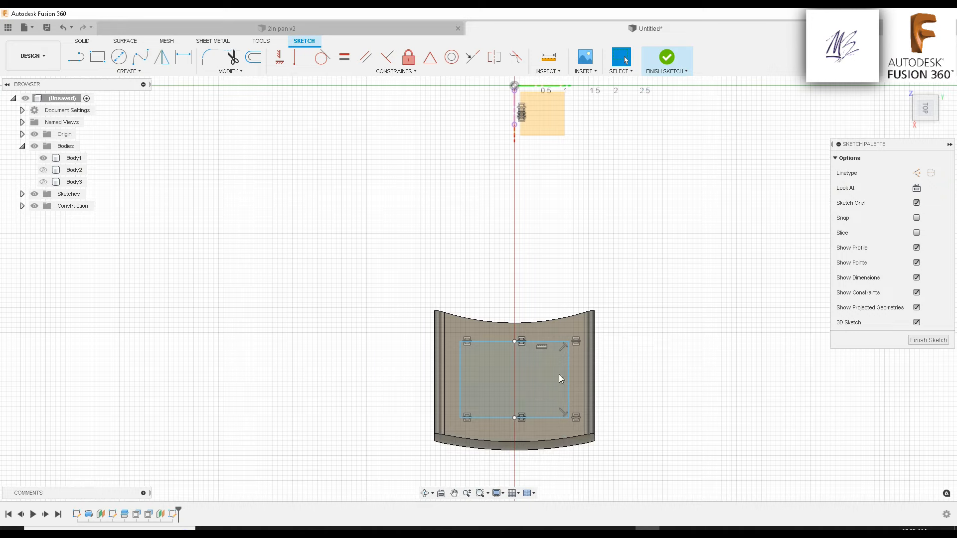
{"action": "left_click", "coordinate": [476, 377]}
{"action": "left_click", "coordinate": [210, 56]}
{"action": "scroll", "coordinate": [475, 352], "scroll_direction": "up", "scroll_amount": 3}
{"action": "left_click", "coordinate": [456, 332]}
{"action": "left_click", "coordinate": [446, 351]}
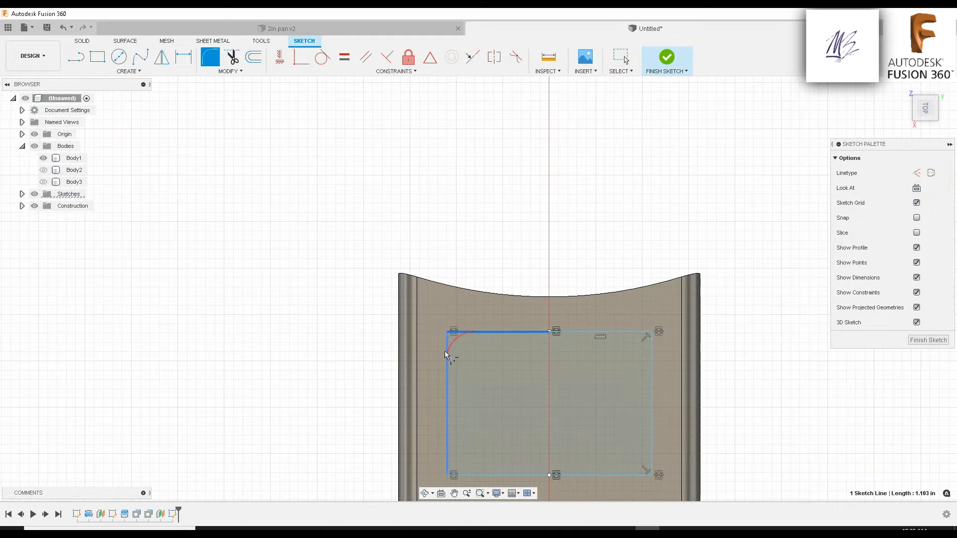
{"action": "scroll", "coordinate": [536, 273], "scroll_direction": "down", "scroll_amount": 2}
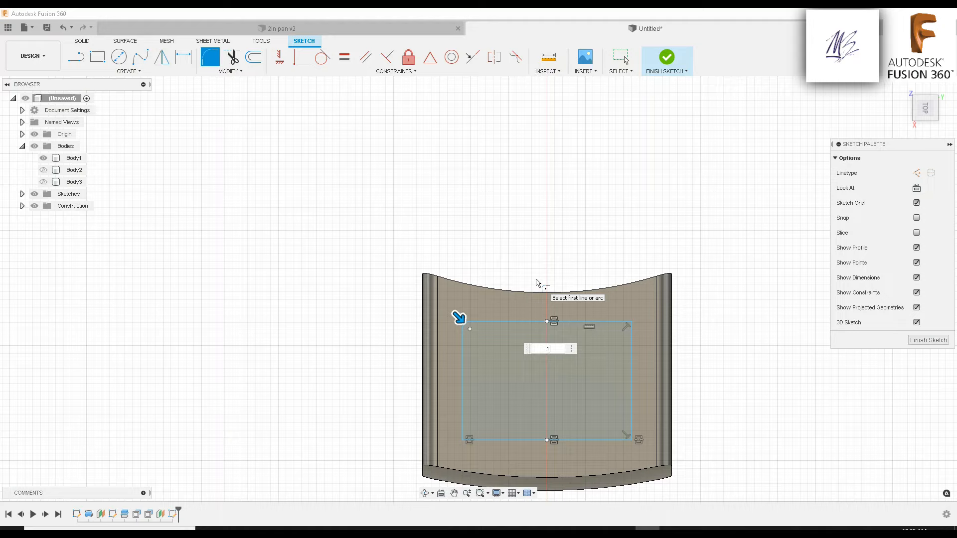
{"action": "key", "text": "Return"}
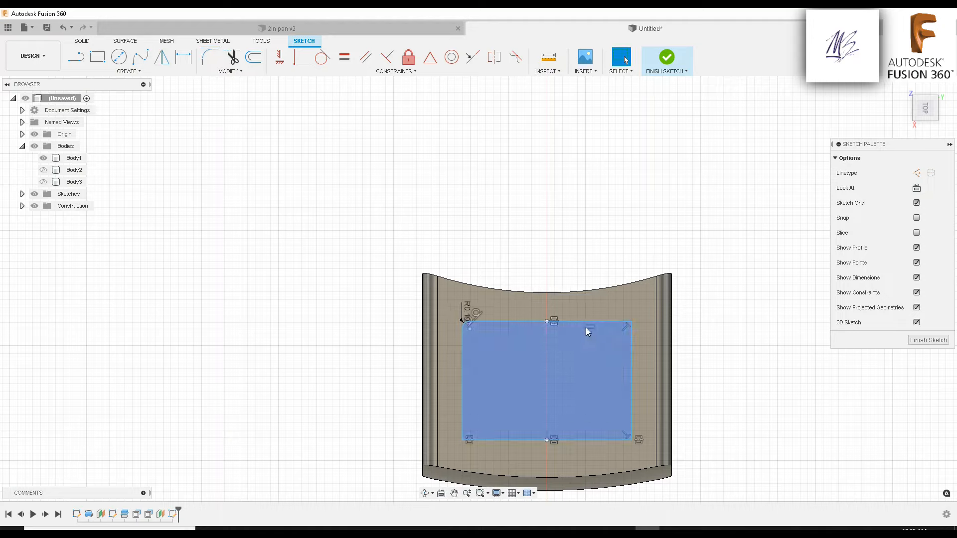
Fillet the upper-right corner of the handle's sketched rectangle with a 0.1 in radius
{"action": "left_click", "coordinate": [624, 321]}
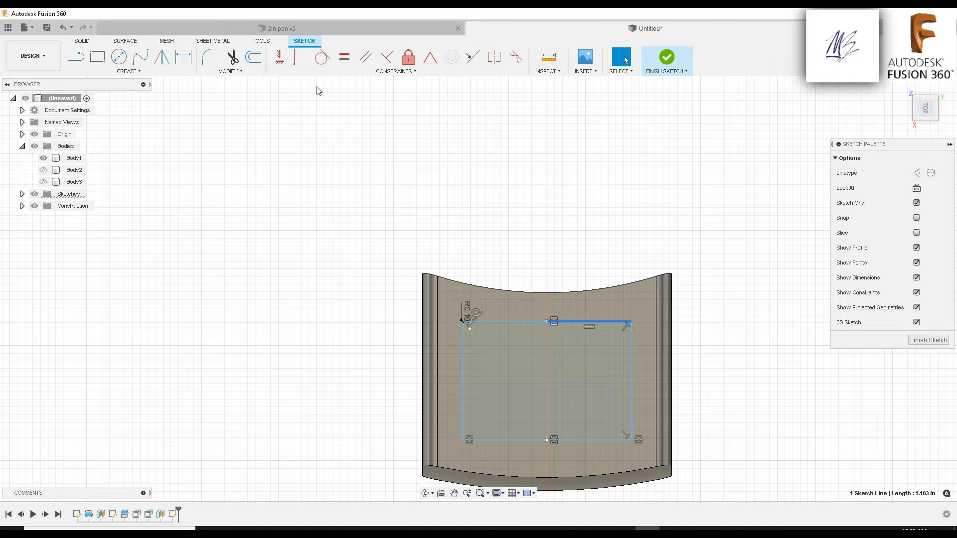
{"action": "left_click", "coordinate": [210, 56]}
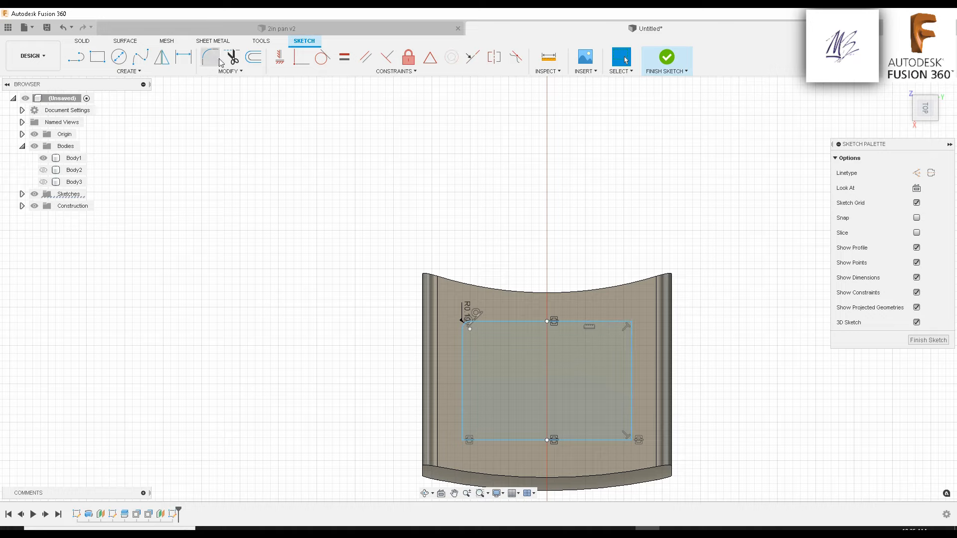
{"action": "left_click", "coordinate": [618, 322]}
{"action": "left_click", "coordinate": [632, 339]}
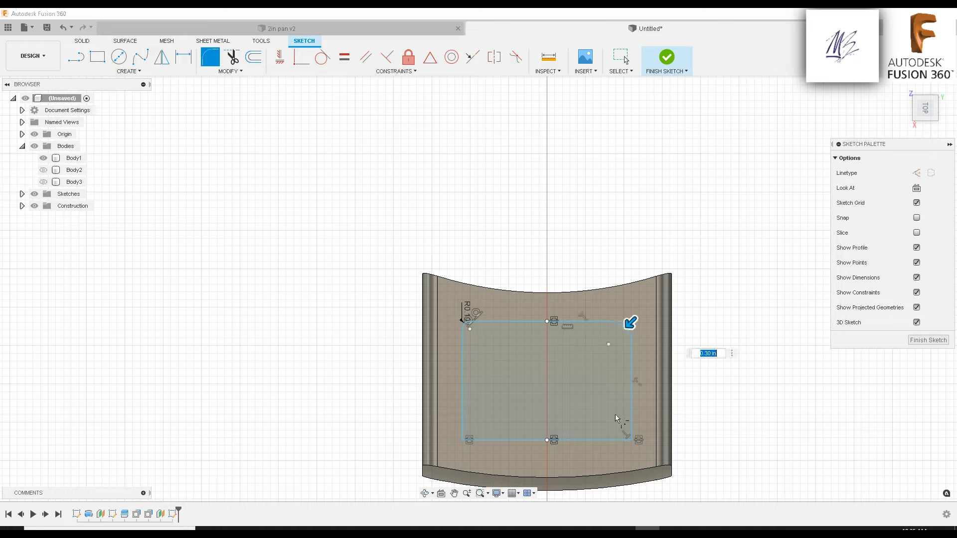
{"action": "type", "text": ".1"}
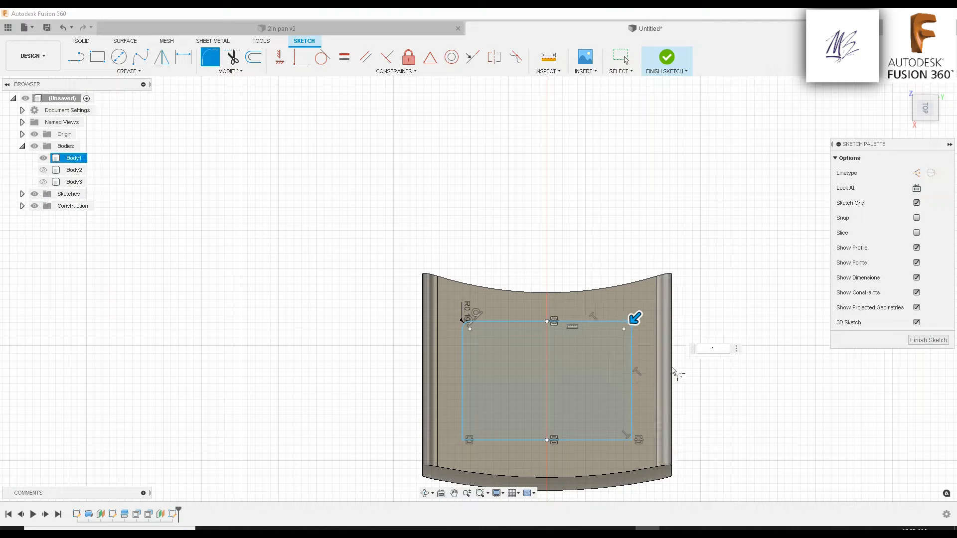
Fillet both lower corners of the handle's sketched rectangle with a 0.1 in radius
{"action": "left_click", "coordinate": [632, 428]}
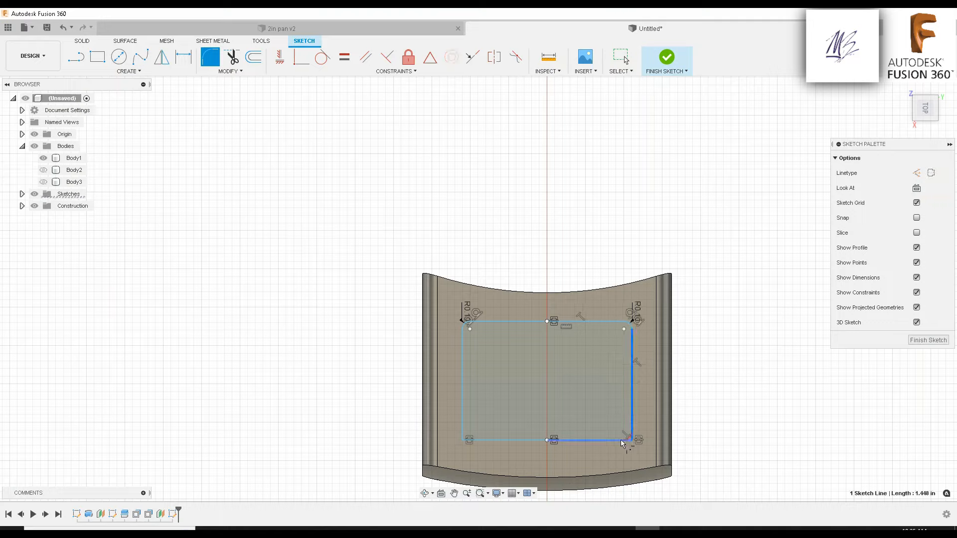
{"action": "left_click", "coordinate": [617, 440]}
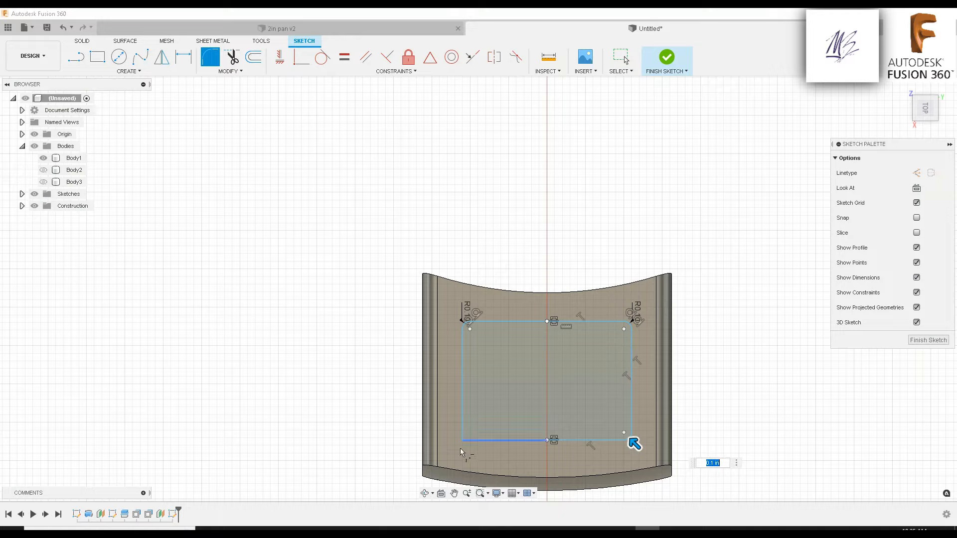
{"action": "left_click", "coordinate": [476, 441]}
{"action": "left_click", "coordinate": [460, 427]}
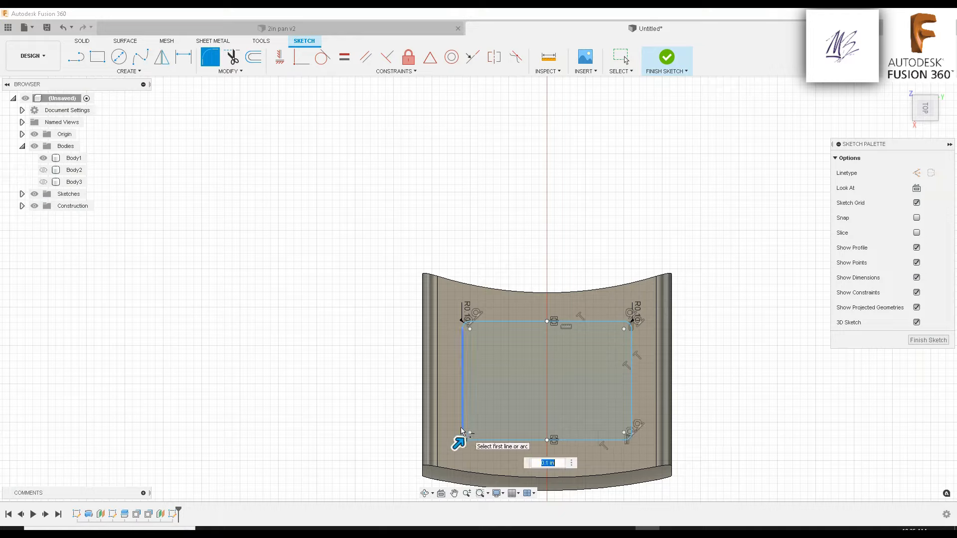
{"action": "key", "text": "Return"}
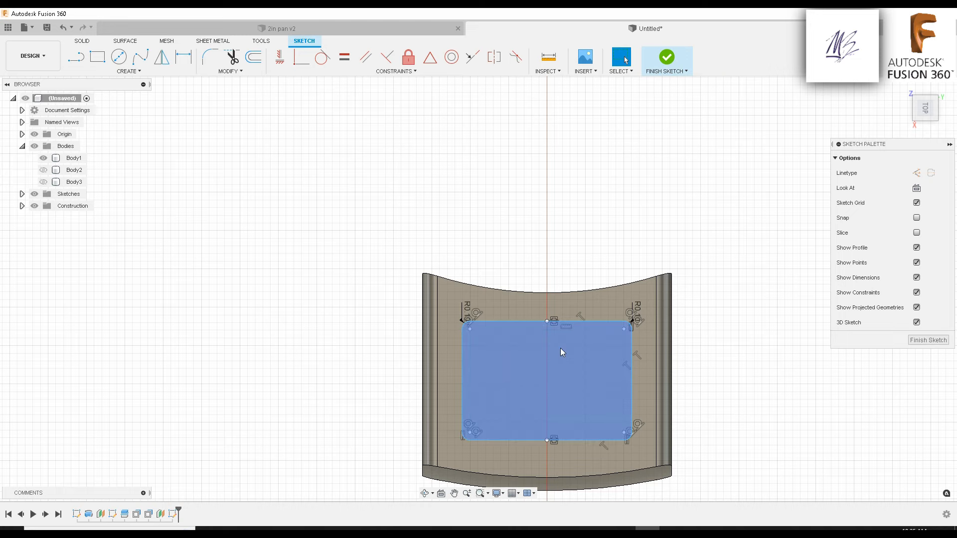
{"action": "scroll", "coordinate": [580, 475], "scroll_direction": "down", "scroll_amount": 1}
{"action": "left_click", "coordinate": [566, 410]}
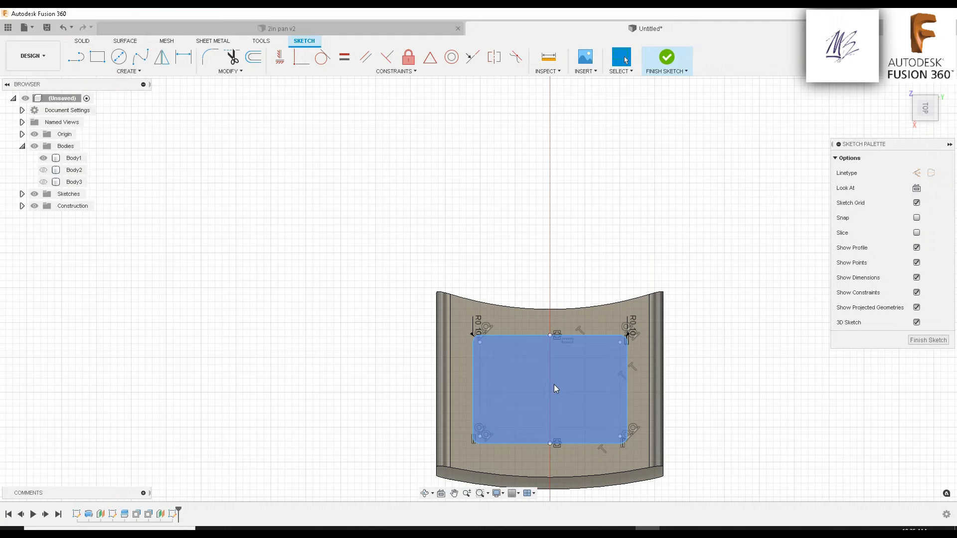
{"action": "left_click", "coordinate": [609, 133]}
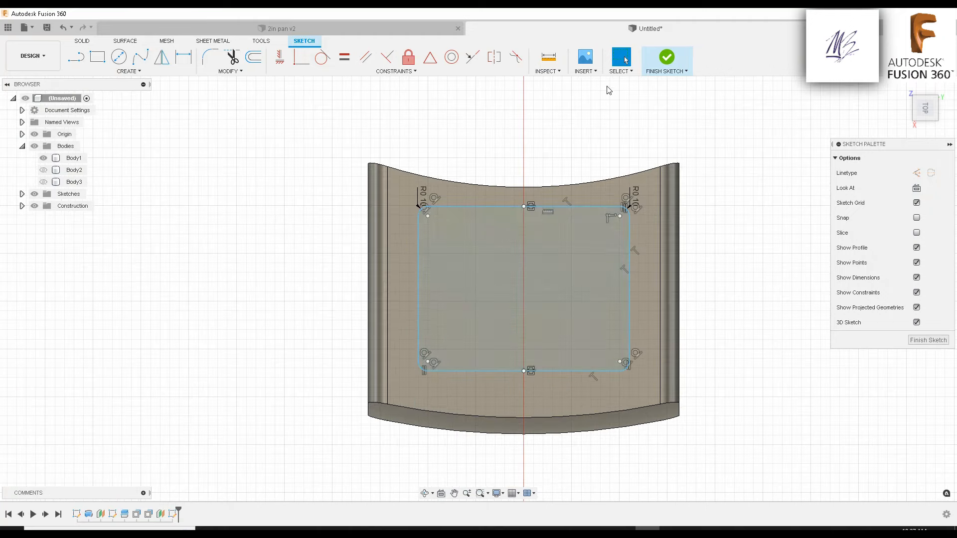
Finish the sketch and extrude the rounded rectangle -3.655 in as a cut through the handle
{"action": "left_click", "coordinate": [663, 58]}
{"action": "left_click", "coordinate": [552, 307]}
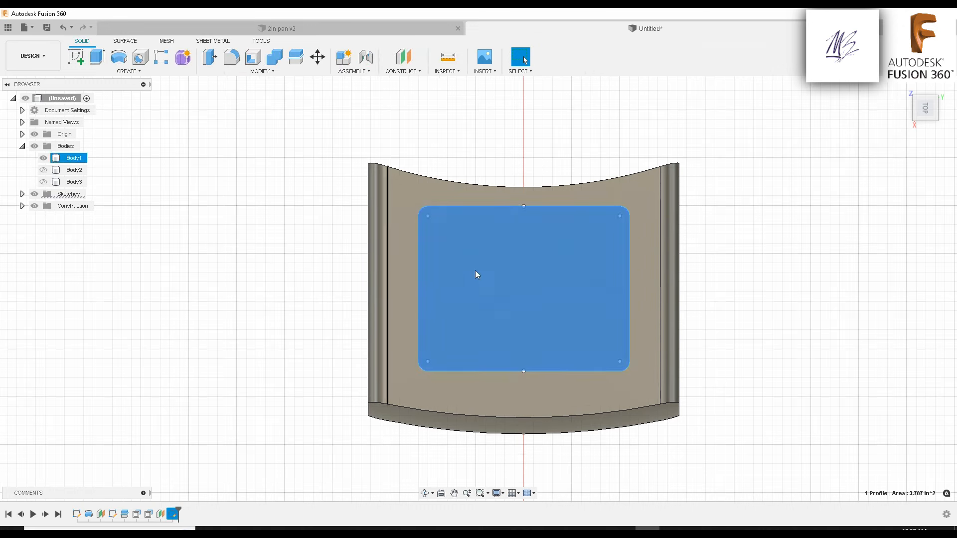
{"action": "middle_click_drag", "start_coordinate": [758, 327], "coordinate": [423, 351], "text": "shift"}
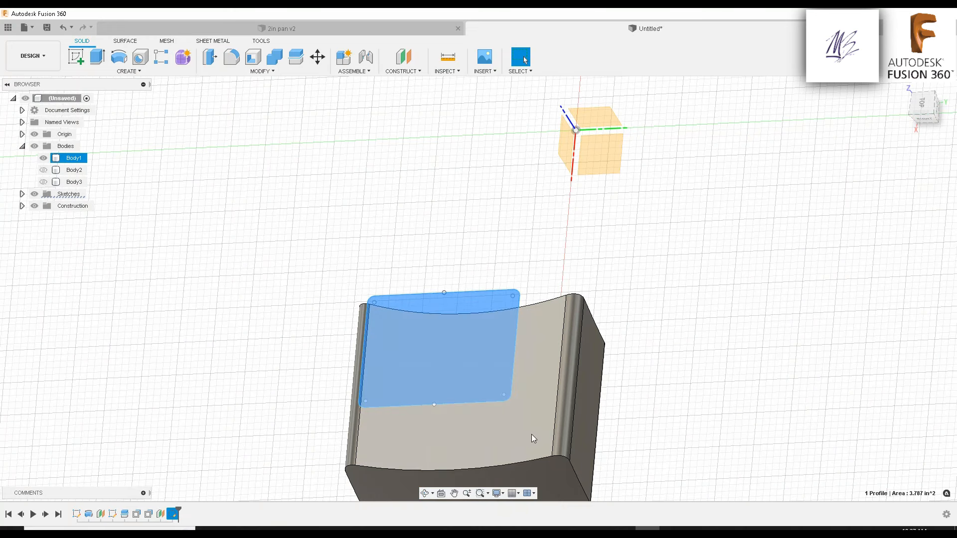
{"action": "mouse_move", "coordinate": [274, 206]}
{"action": "middle_mouse_down", "text": "shift"}
{"action": "mouse_move", "coordinate": [267, 199]}
{"action": "mouse_move", "coordinate": [264, 214]}
{"action": "middle_mouse_up", "text": "shift"}
{"action": "left_click", "coordinate": [97, 56]}
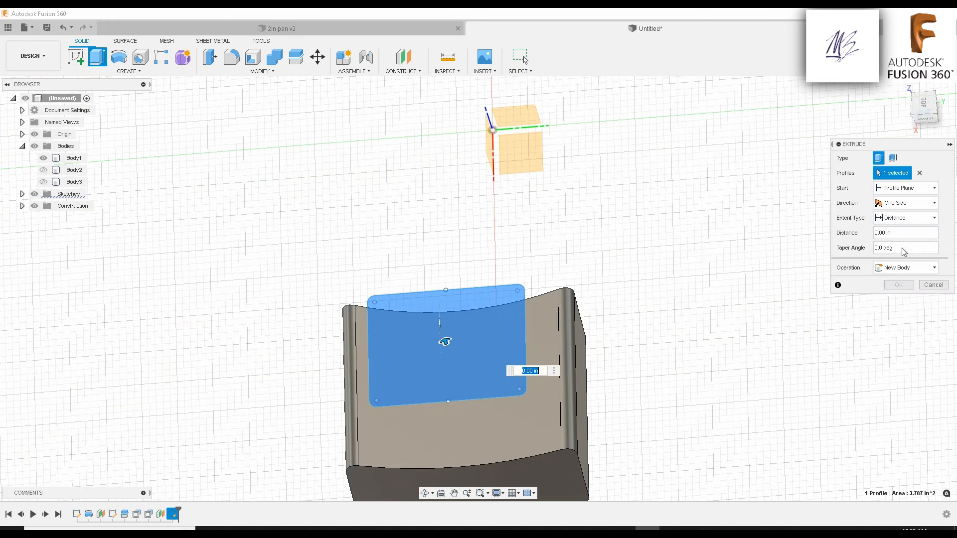
{"action": "left_click", "coordinate": [911, 270]}
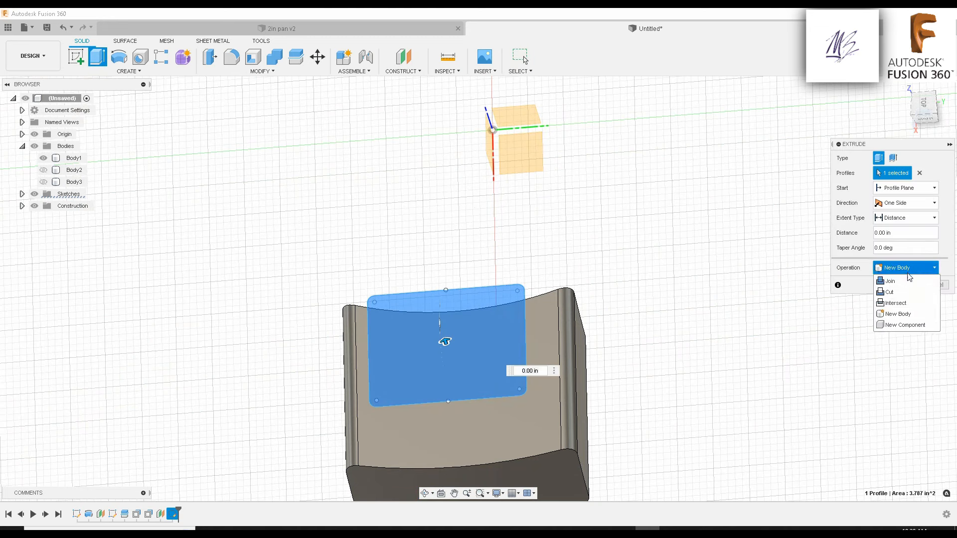
{"action": "left_click", "coordinate": [900, 292]}
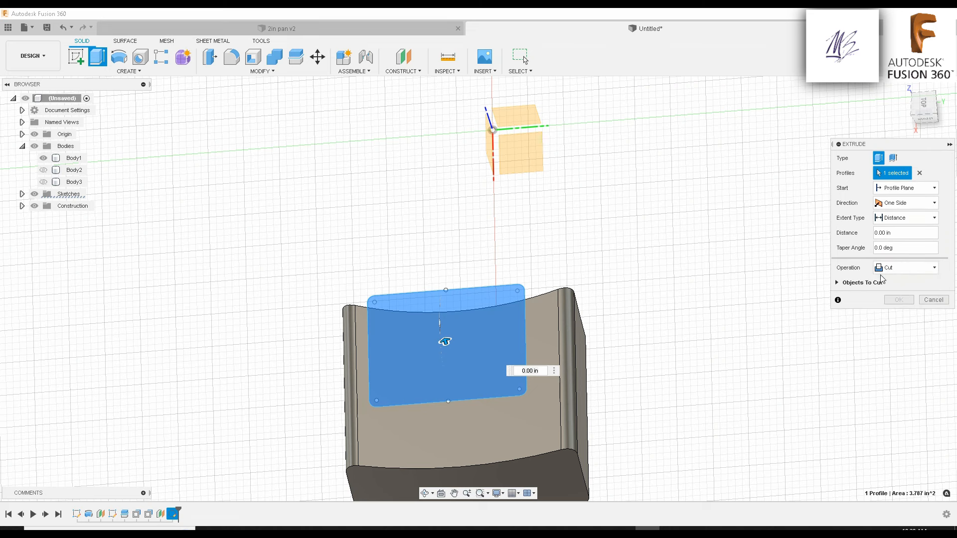
{"action": "mouse_move", "coordinate": [640, 331]}
{"action": "middle_mouse_down", "text": "shift"}
{"action": "mouse_move", "coordinate": [609, 366]}
{"action": "mouse_move", "coordinate": [641, 330]}
{"action": "middle_mouse_up", "text": "shift"}
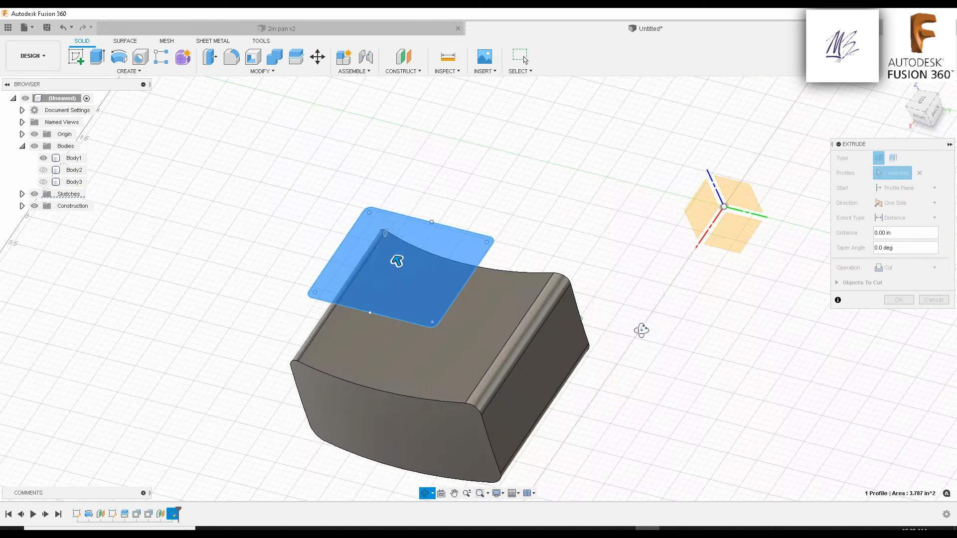
{"action": "left_click_drag", "start_coordinate": [397, 259], "coordinate": [513, 409]}
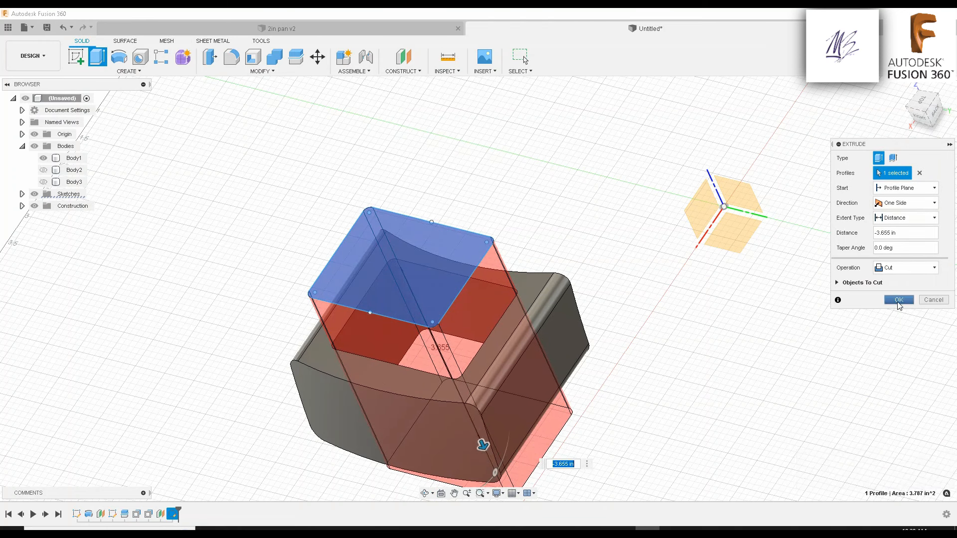
{"action": "left_click", "coordinate": [898, 300]}
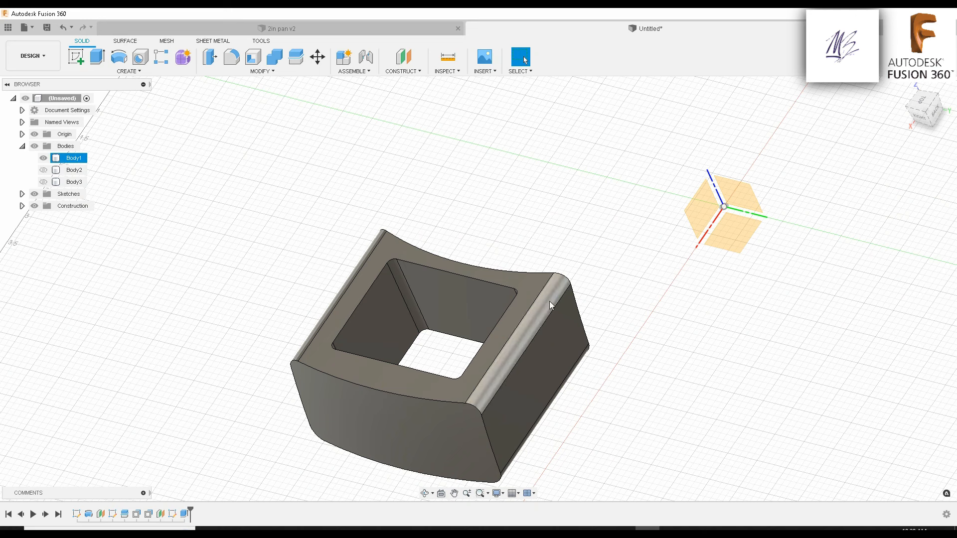
Examine the handle's rectangular opening from several angles and reorient the model in the top view
{"action": "middle_click_drag", "start_coordinate": [558, 299], "coordinate": [623, 319], "text": "shift"}
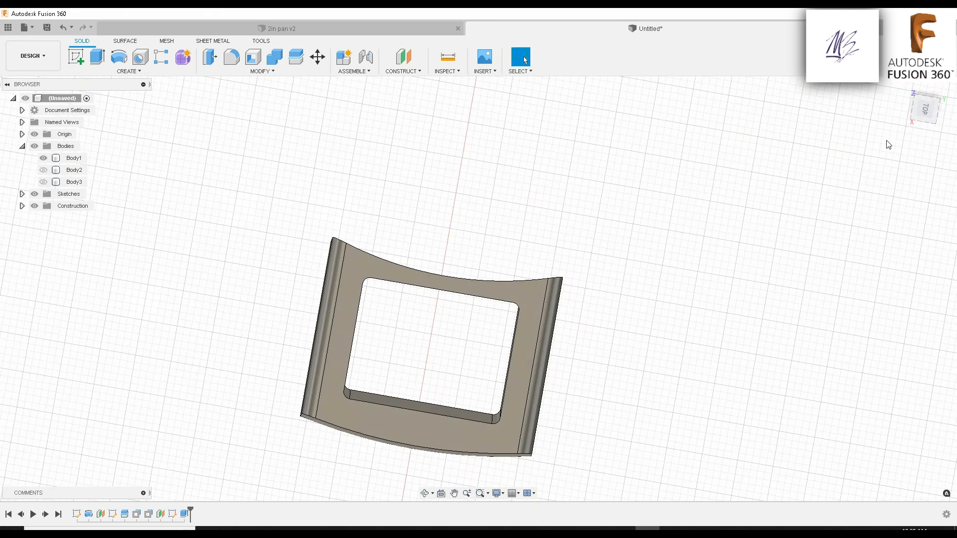
{"action": "left_click", "coordinate": [917, 116]}
{"action": "middle_click_drag", "start_coordinate": [487, 378], "coordinate": [486, 339], "text": "shift"}
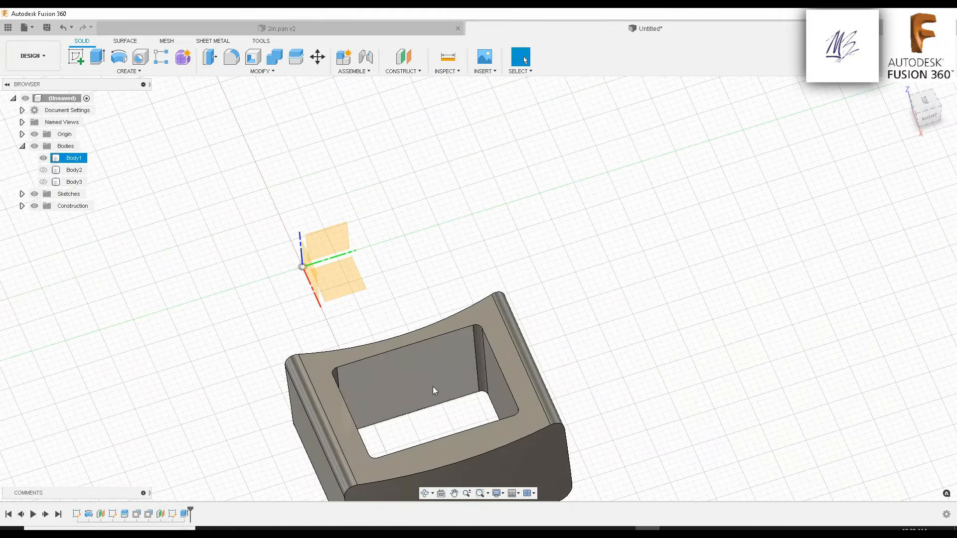
{"action": "middle_click_drag", "start_coordinate": [432, 386], "coordinate": [423, 406], "text": "shift"}
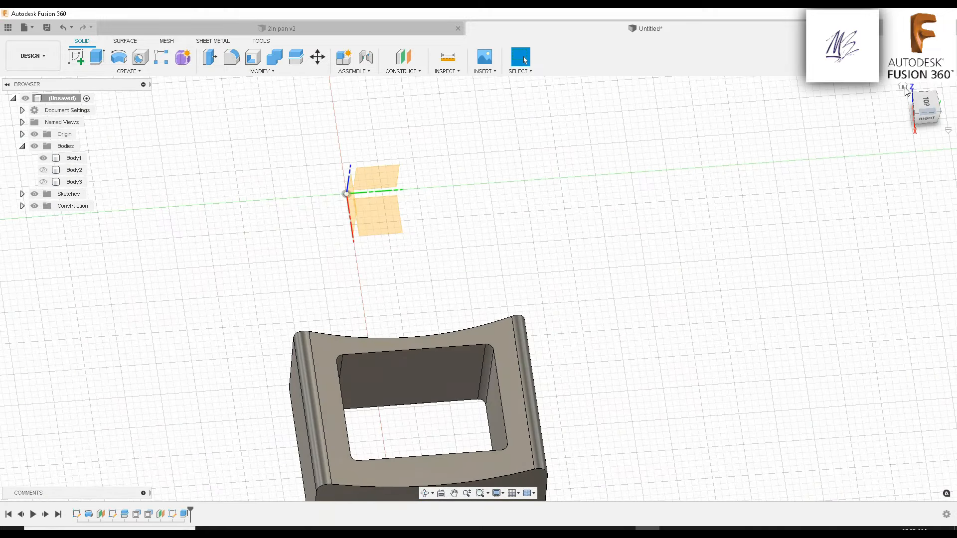
{"action": "left_click", "coordinate": [921, 103]}
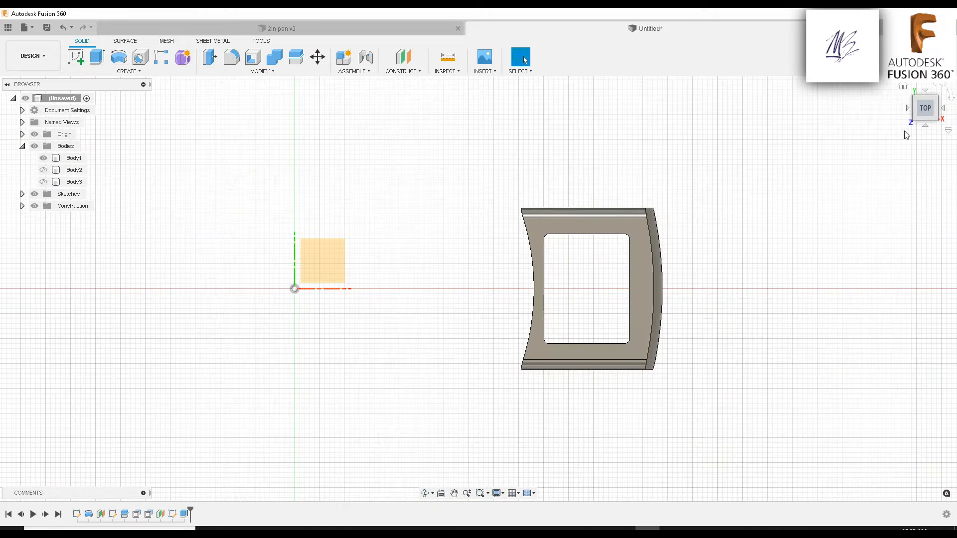
{"action": "left_click", "coordinate": [947, 91]}
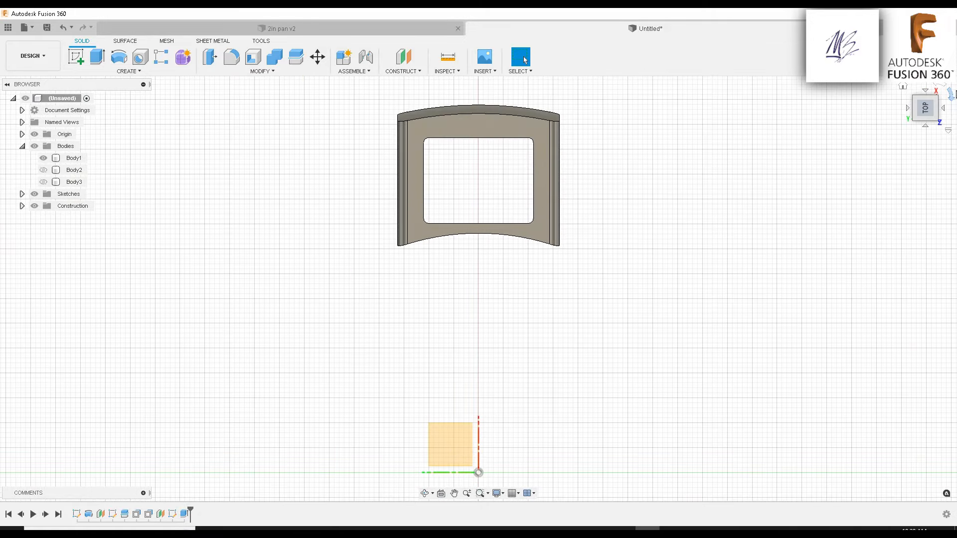
{"action": "left_click", "coordinate": [951, 91]}
{"action": "left_click", "coordinate": [951, 92]}
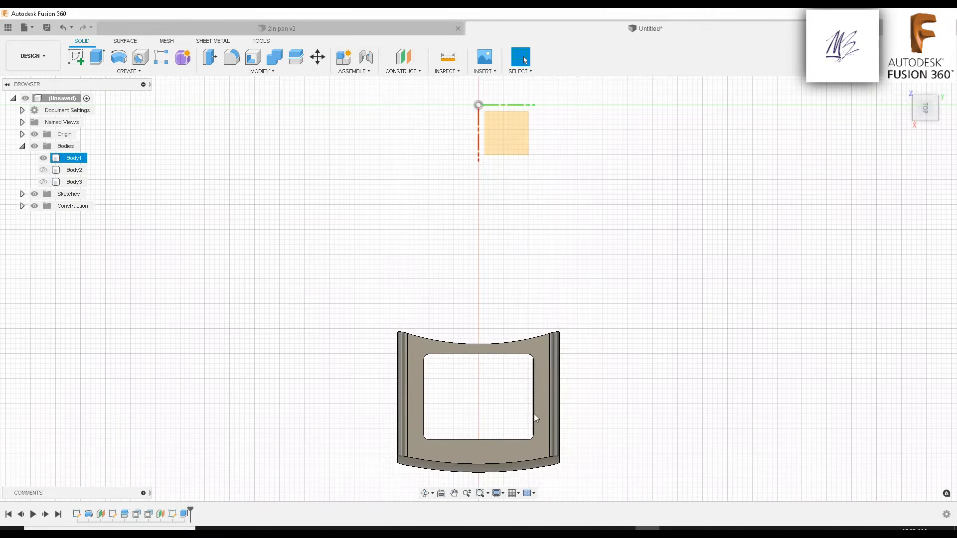
{"action": "middle_click_drag", "start_coordinate": [533, 374], "coordinate": [529, 282]}
{"action": "left_click", "coordinate": [489, 329]}
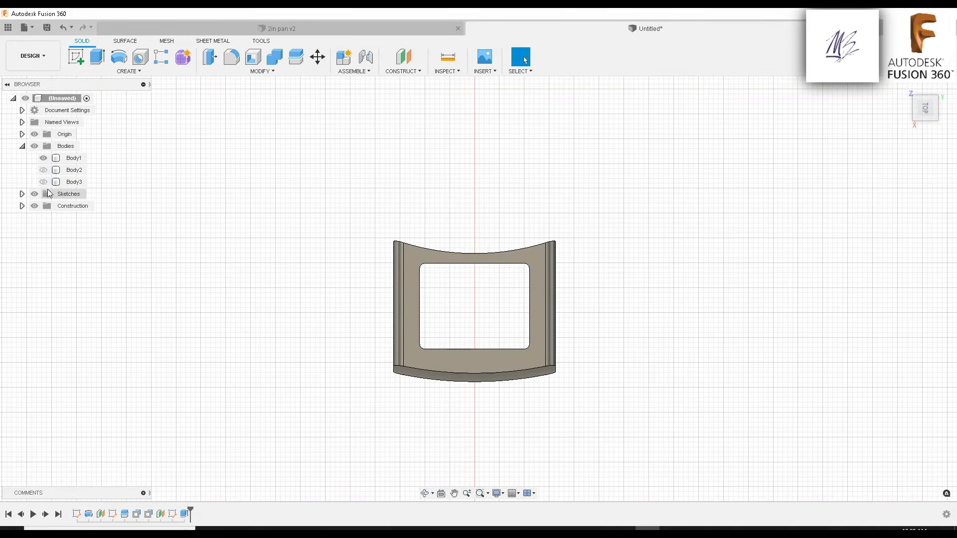
Show the offset construction plane Plane2 and start a sketch on it over the handle
{"action": "left_click", "coordinate": [22, 206]}
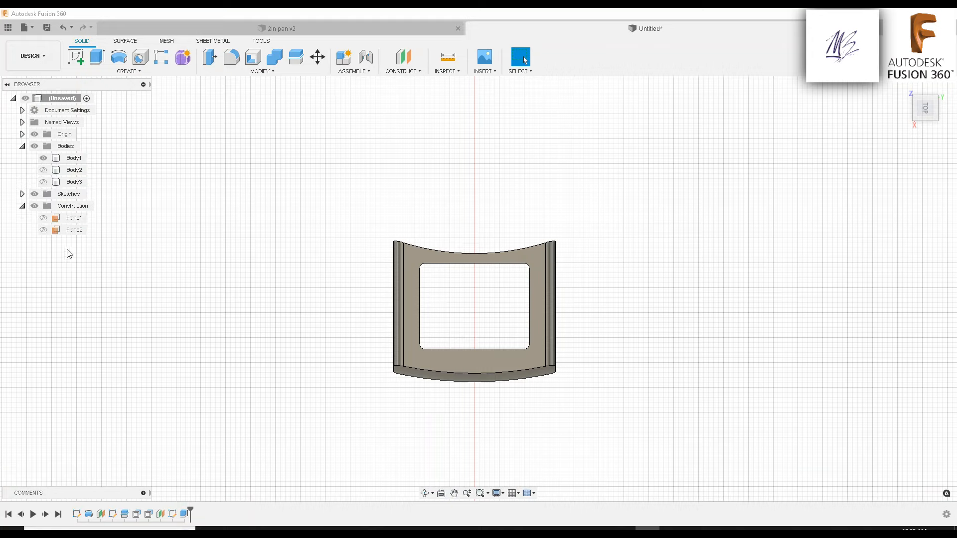
{"action": "left_click", "coordinate": [72, 232]}
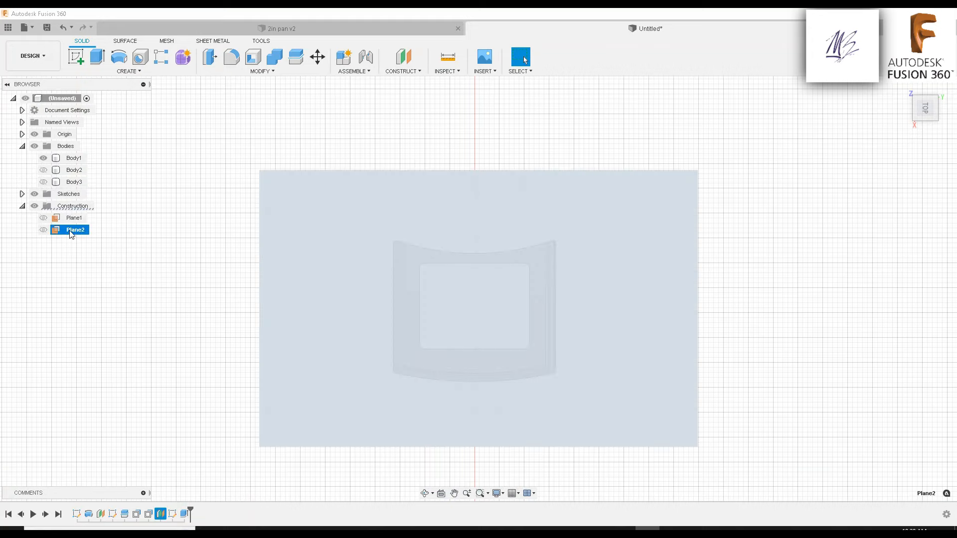
{"action": "left_click", "coordinate": [43, 230]}
{"action": "left_click", "coordinate": [198, 365]}
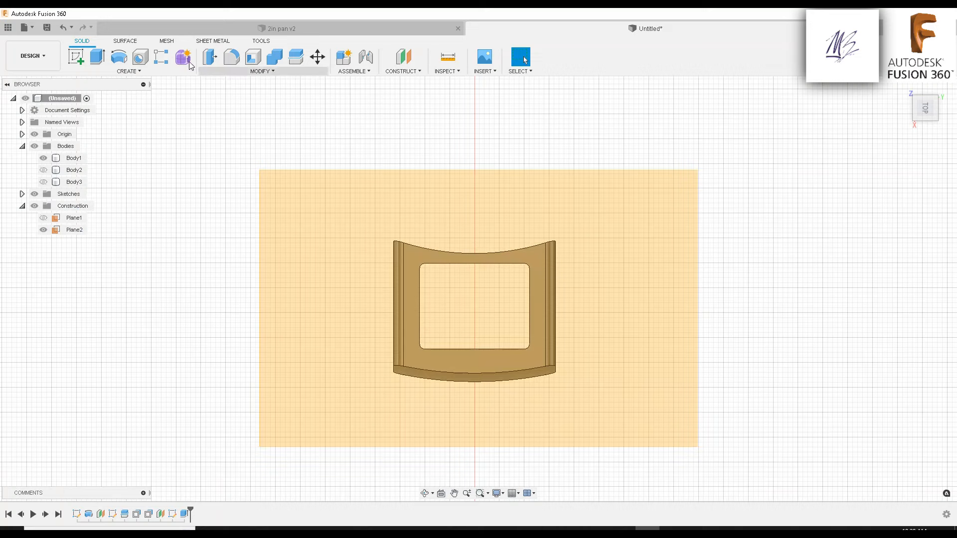
{"action": "left_click", "coordinate": [76, 60]}
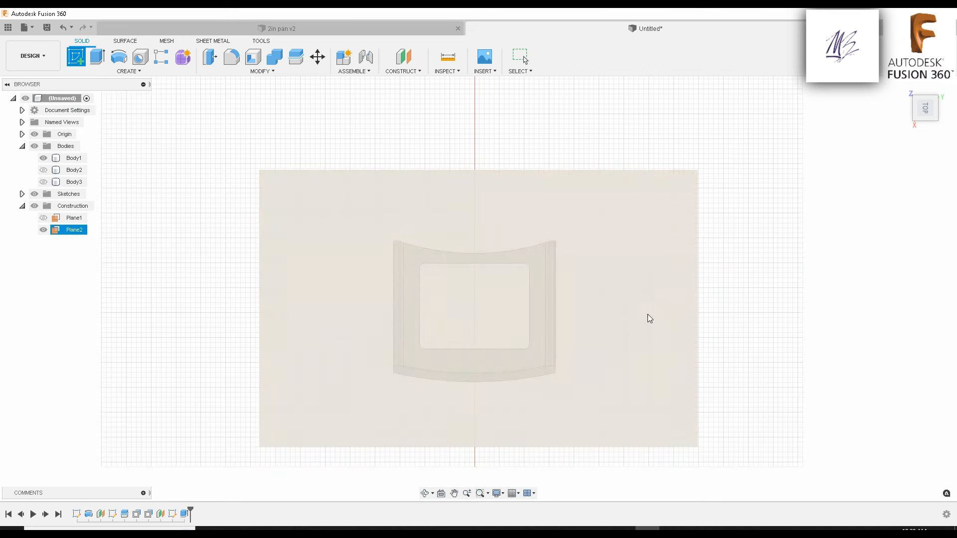
{"action": "left_click", "coordinate": [499, 361]}
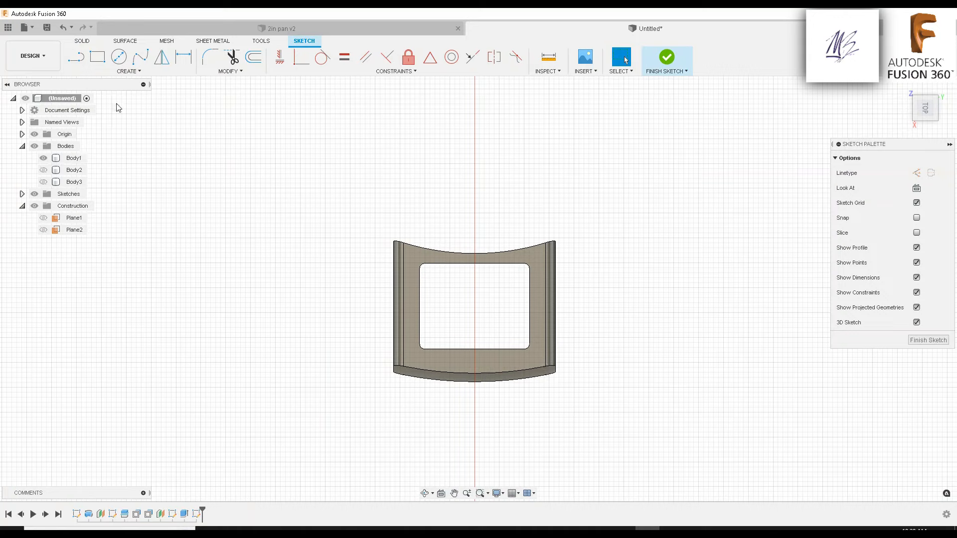
{"action": "left_click", "coordinate": [141, 61]}
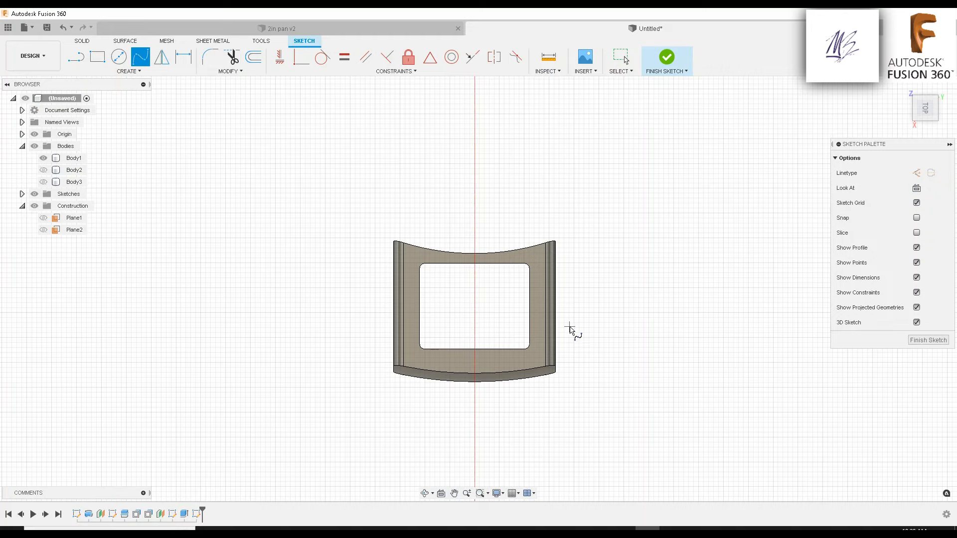
{"action": "key", "text": "Escape"}
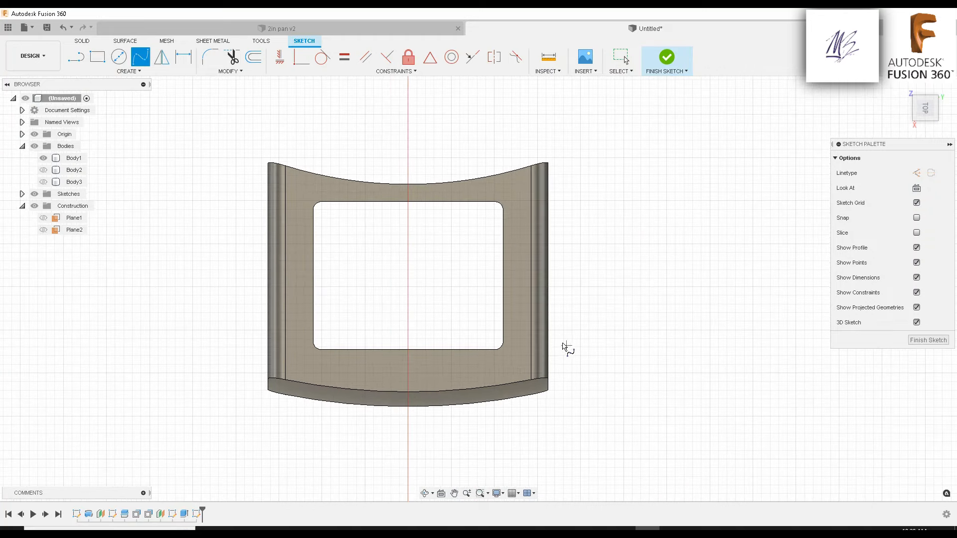
{"action": "middle_click_drag", "start_coordinate": [566, 346], "coordinate": [613, 271], "text": "shift"}
{"action": "right_click", "coordinate": [607, 260]}
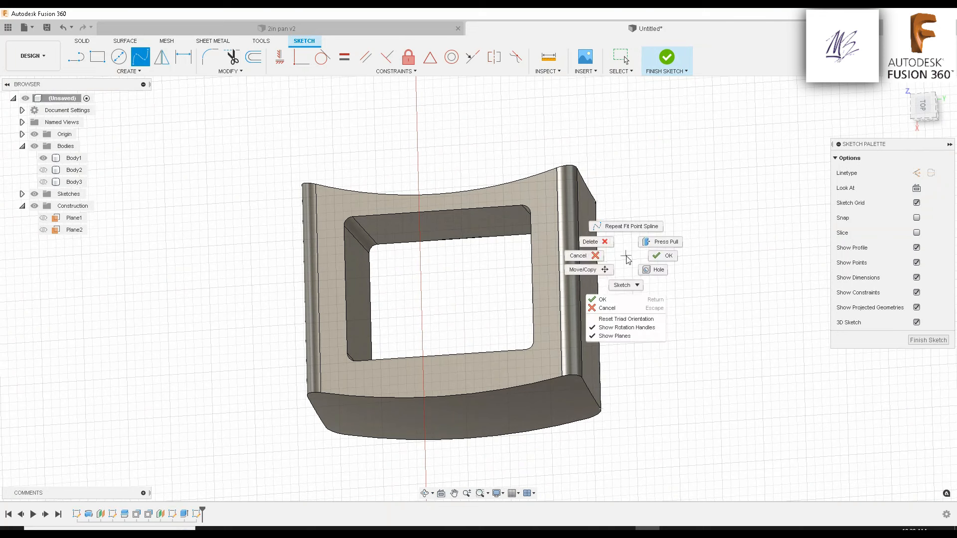
{"action": "left_click", "coordinate": [607, 260]}
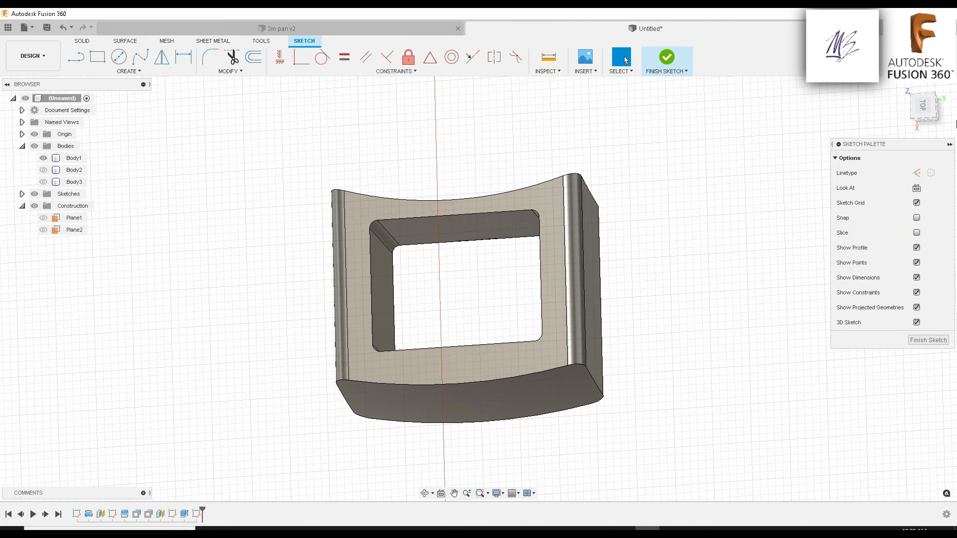
{"action": "left_click", "coordinate": [923, 113]}
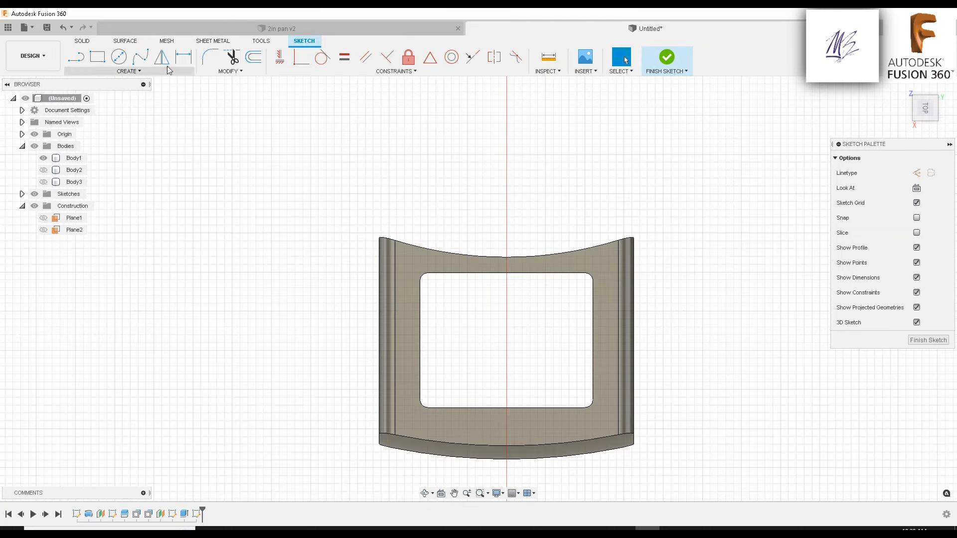
{"action": "left_click", "coordinate": [209, 56]}
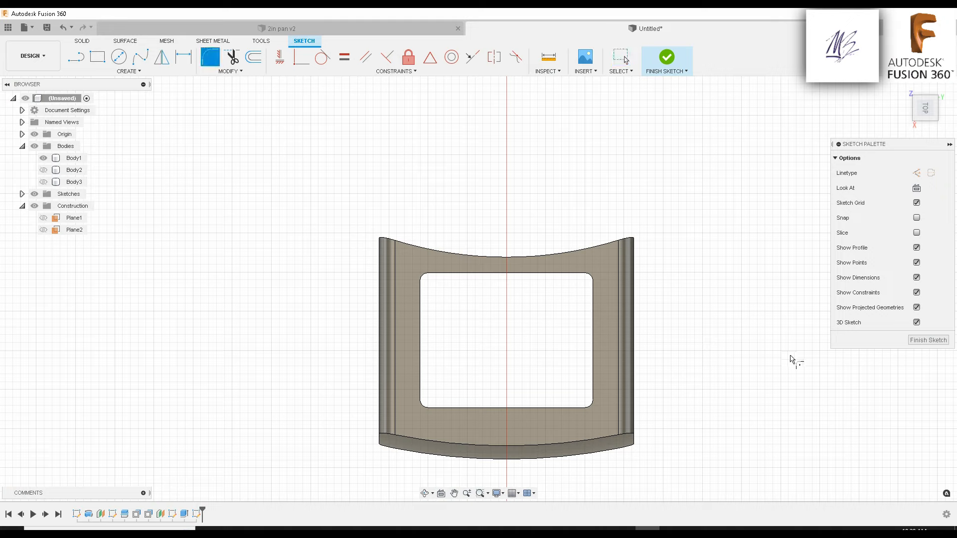
{"action": "right_click", "coordinate": [592, 173]}
{"action": "left_click", "coordinate": [546, 166]}
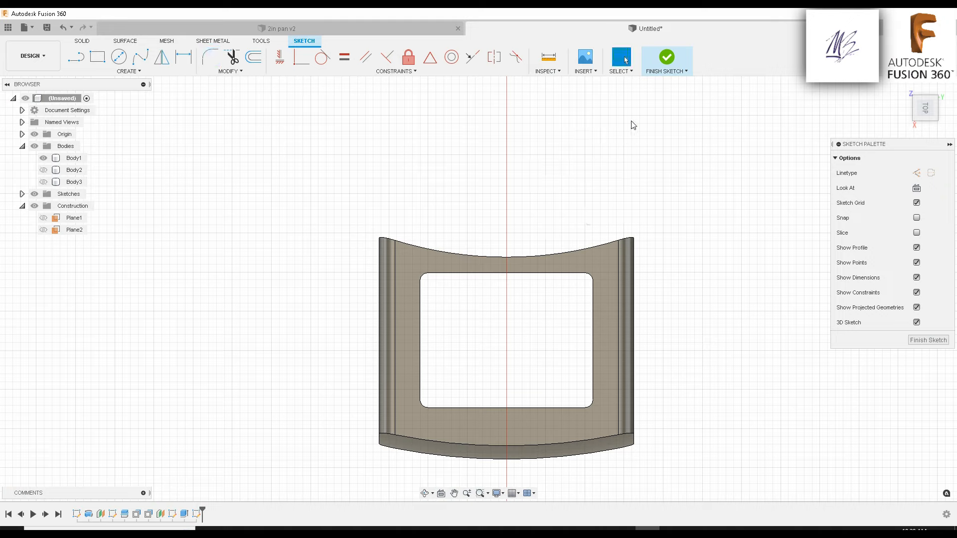
Finish the empty sketch on the offset plane and delete it
{"action": "left_click", "coordinate": [667, 58]}
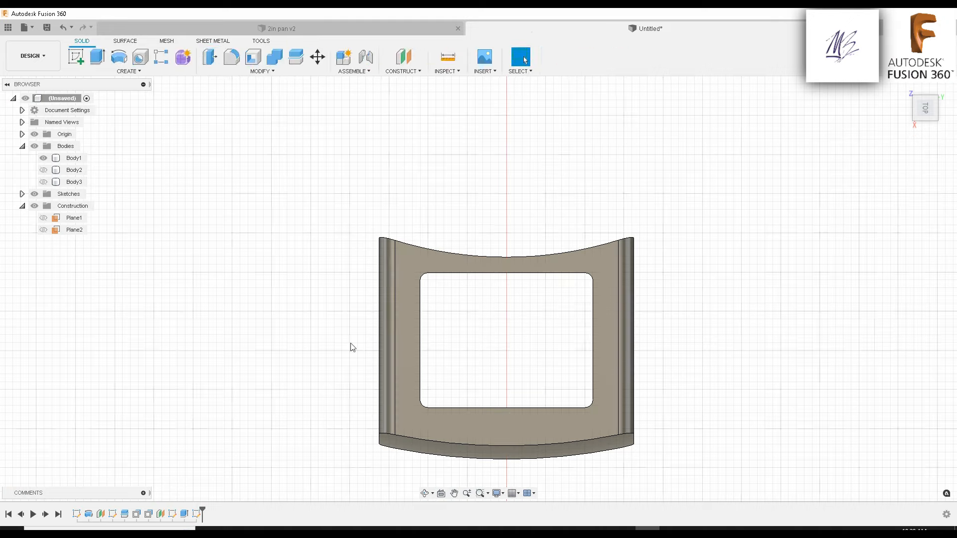
{"action": "left_click", "coordinate": [196, 515]}
{"action": "key", "text": "Delete"}
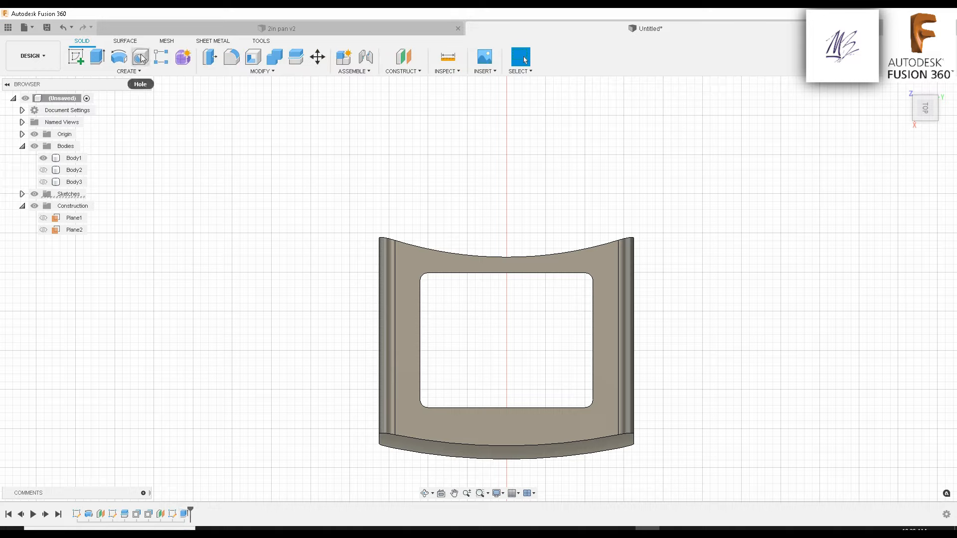
{"action": "left_click", "coordinate": [231, 57]}
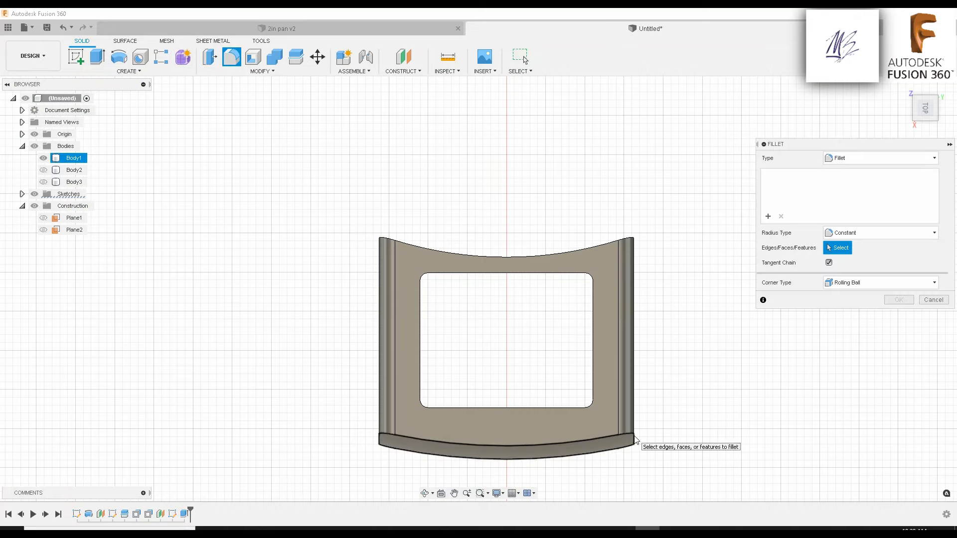
{"action": "left_click", "coordinate": [632, 437]}
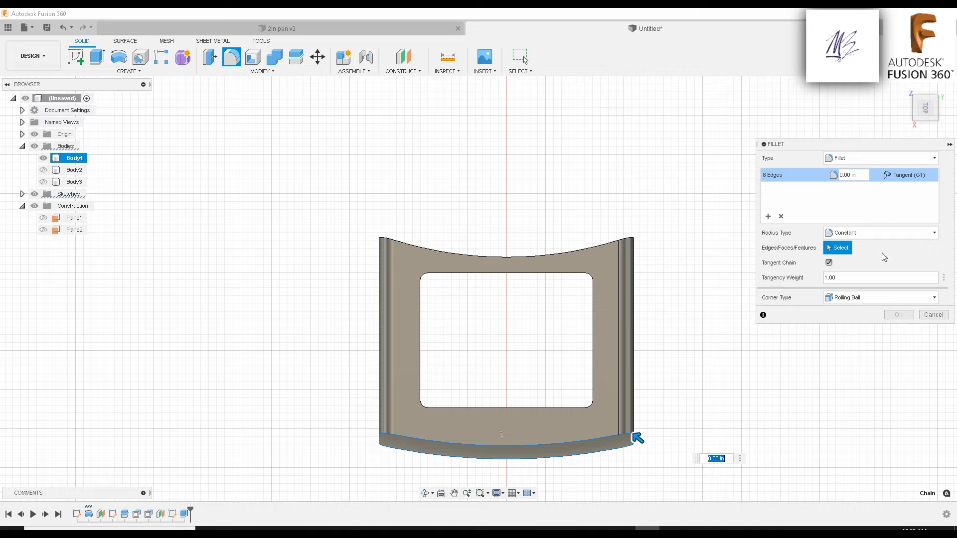
{"action": "left_click", "coordinate": [829, 262]}
{"action": "left_click", "coordinate": [779, 217]}
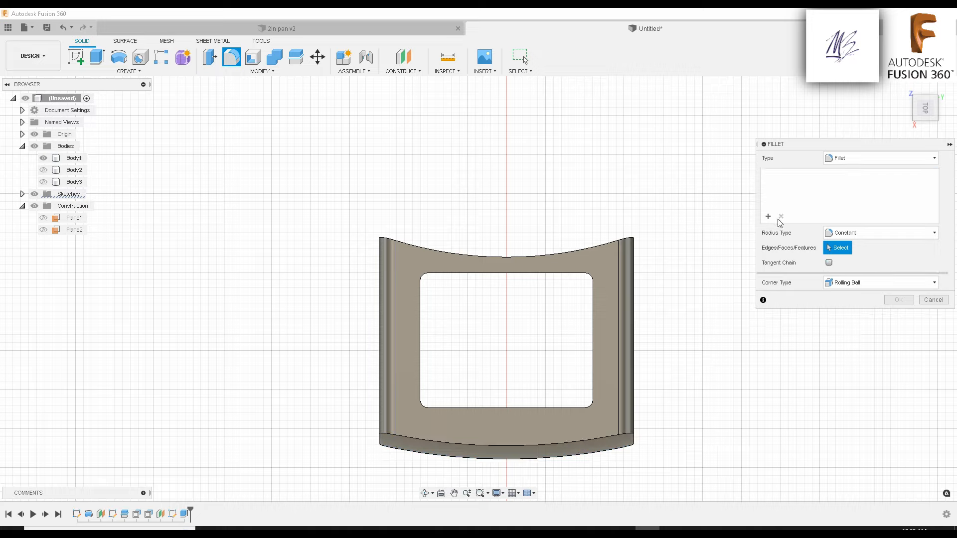
{"action": "left_click", "coordinate": [633, 439]}
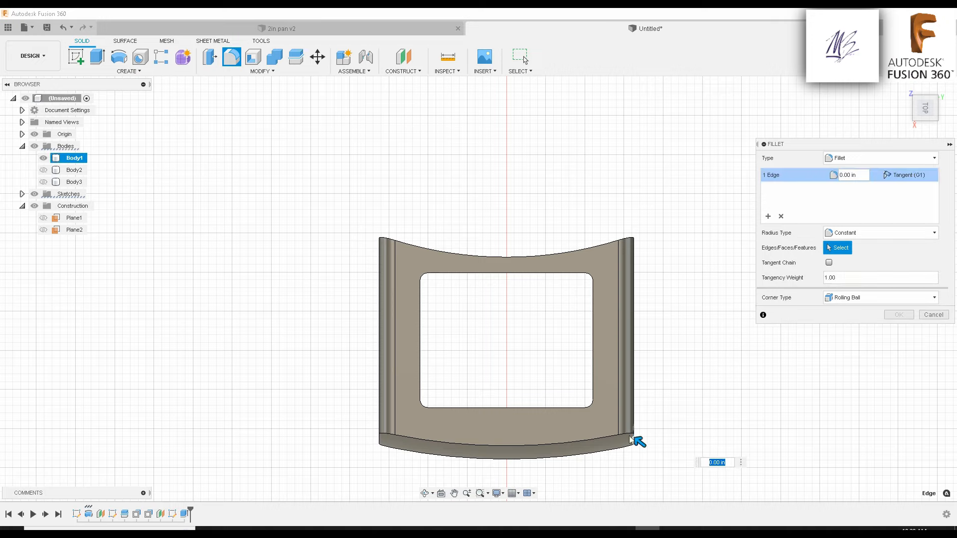
{"action": "mouse_move", "coordinate": [636, 440]}
{"action": "left_mouse_down"}
{"action": "mouse_move", "coordinate": [626, 434]}
{"action": "mouse_move", "coordinate": [635, 439]}
{"action": "left_mouse_up"}
{"action": "left_click", "coordinate": [933, 314]}
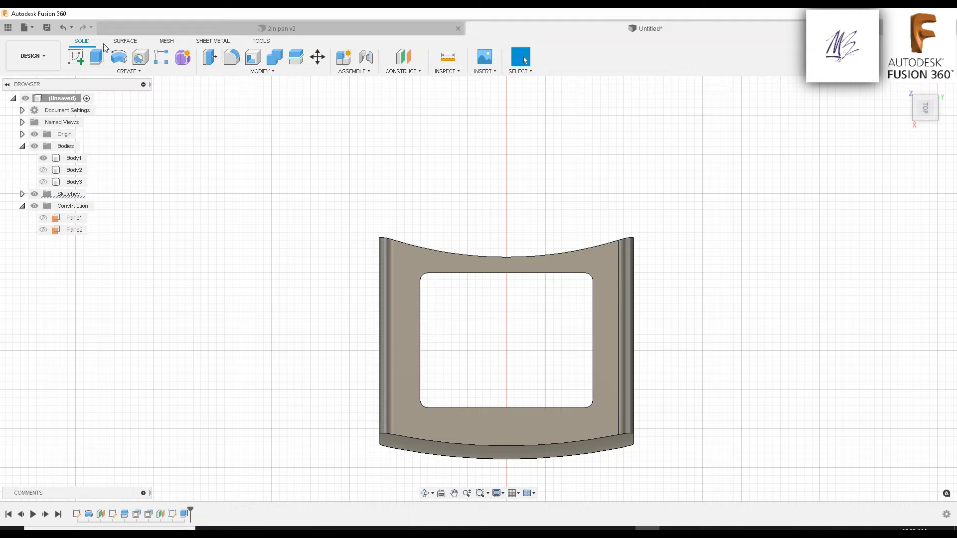
Start a fillet with Tangent Chain turned off and select only the two short corner edges at the handle's outer end
{"action": "left_click", "coordinate": [232, 58]}
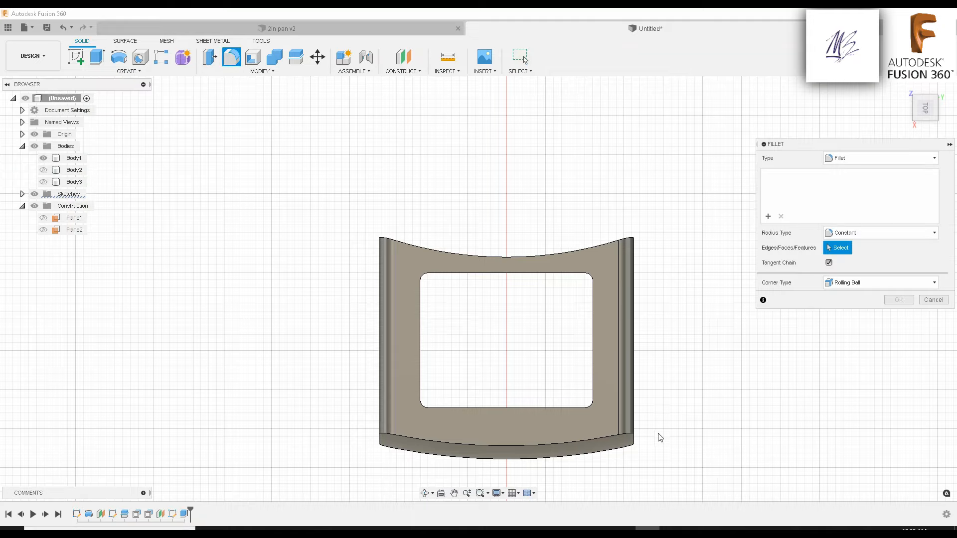
{"action": "middle_click_drag", "start_coordinate": [659, 436], "coordinate": [645, 386]}
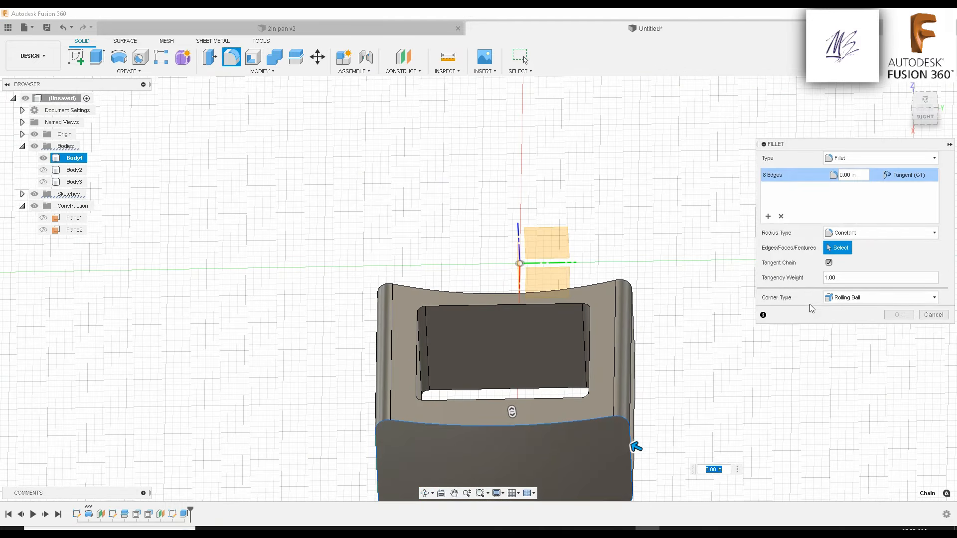
{"action": "left_click", "coordinate": [829, 262]}
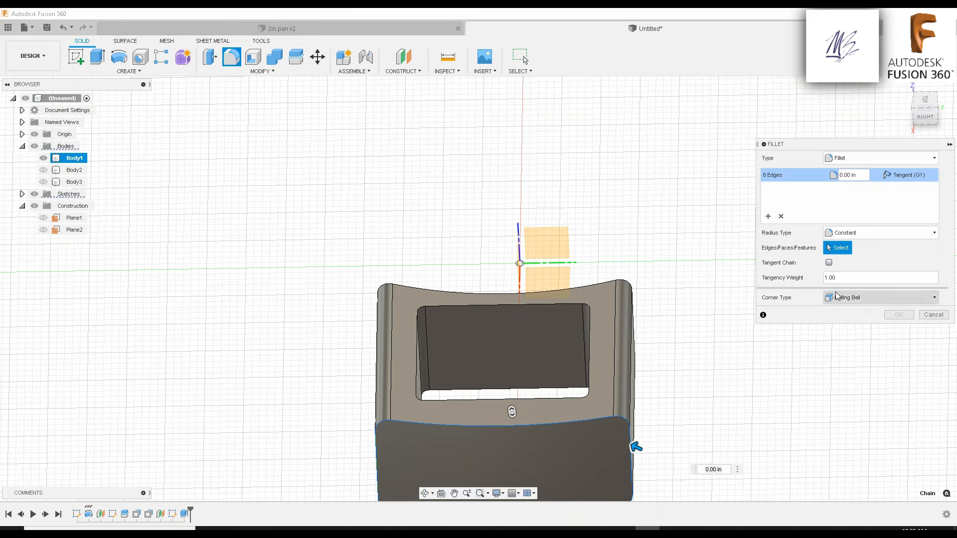
{"action": "left_click", "coordinate": [780, 217]}
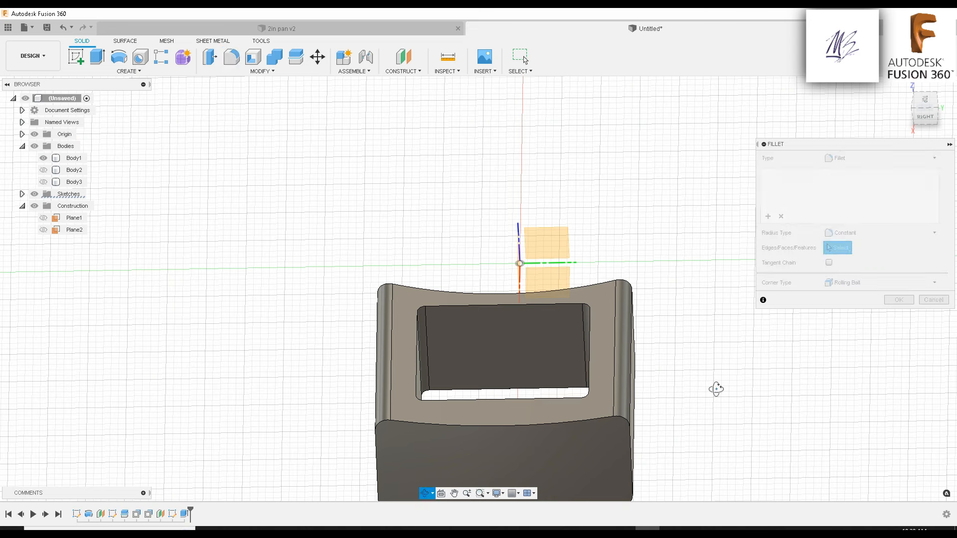
{"action": "middle_click_drag", "start_coordinate": [715, 387], "coordinate": [696, 426], "text": "shift"}
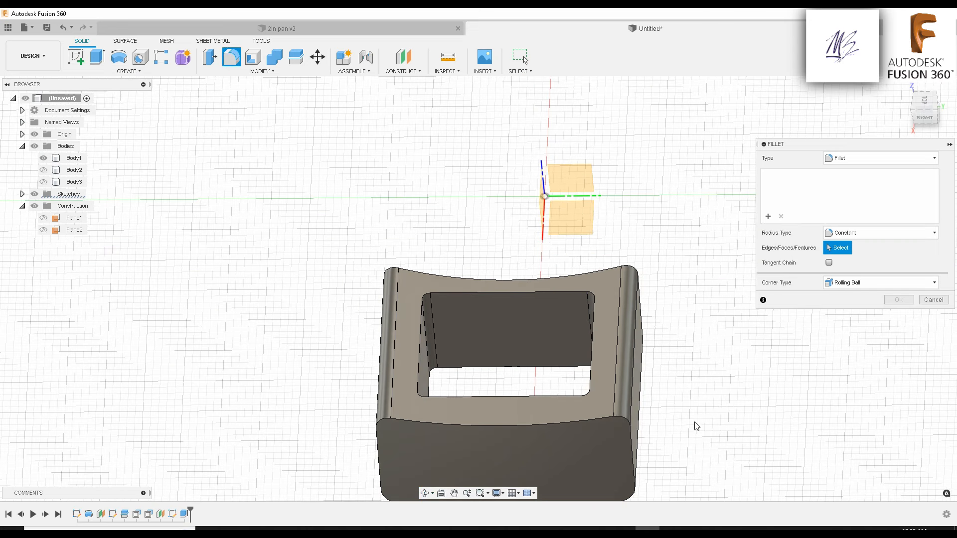
{"action": "left_click", "coordinate": [630, 447]}
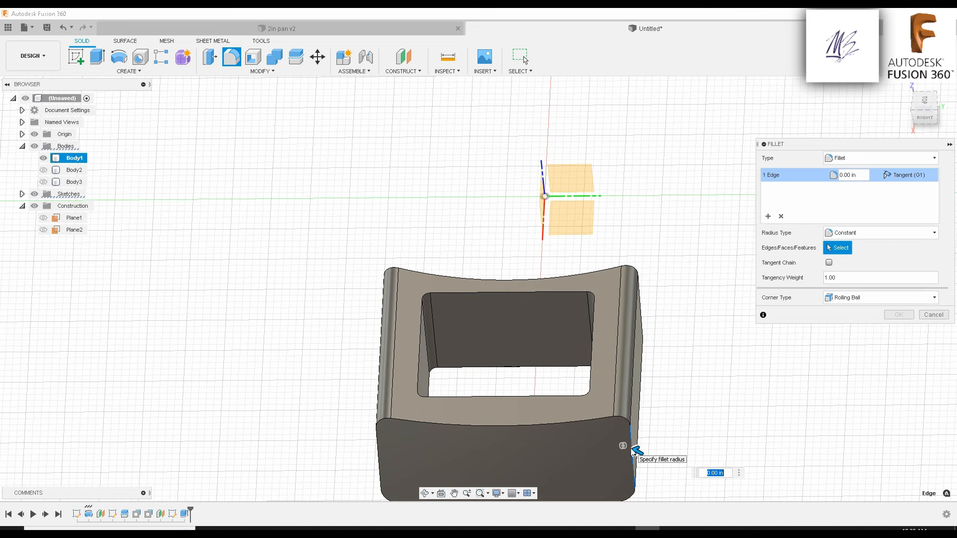
{"action": "left_click", "coordinate": [378, 453]}
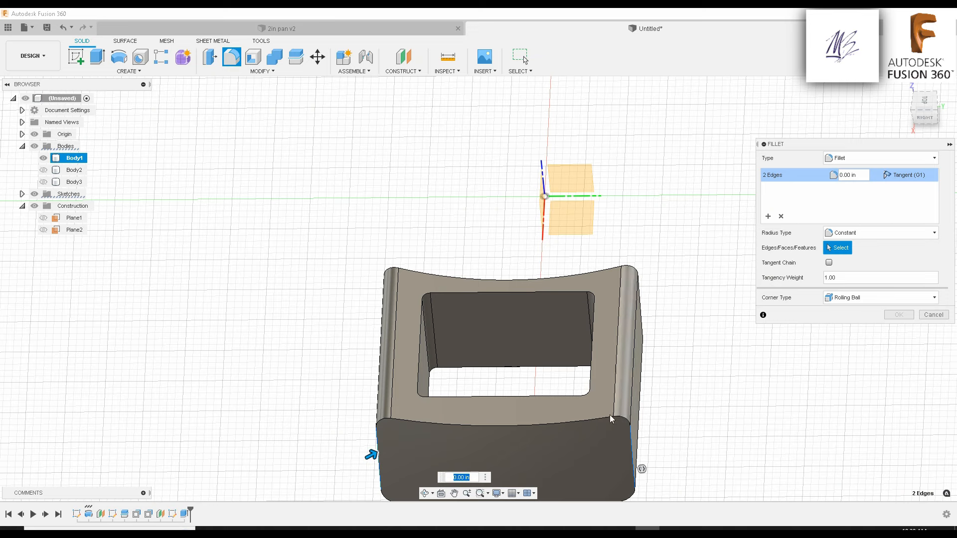
Set the fillet radius of the two outer corner edges to 0.4 in and apply it
{"action": "middle_click_drag", "start_coordinate": [497, 425], "coordinate": [871, 138], "text": "shift"}
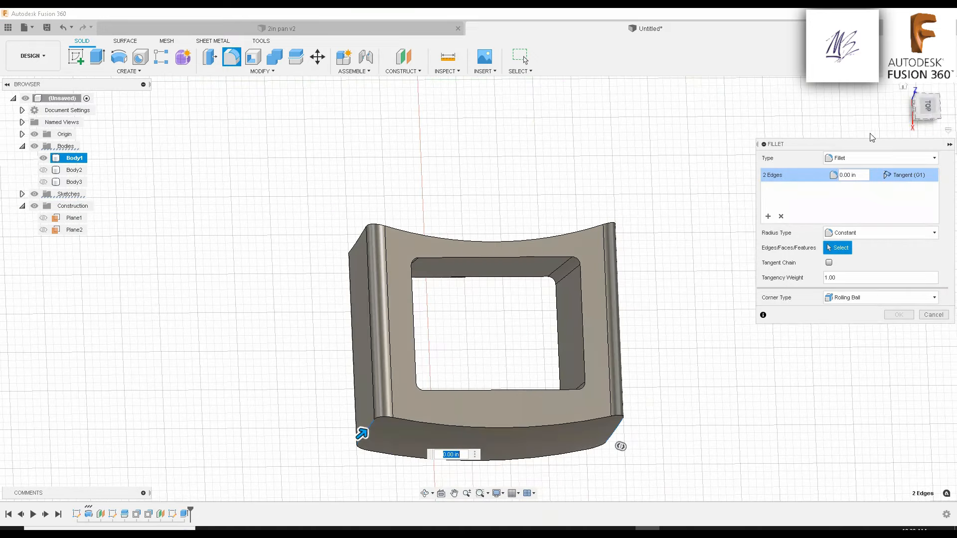
{"action": "left_click", "coordinate": [926, 106]}
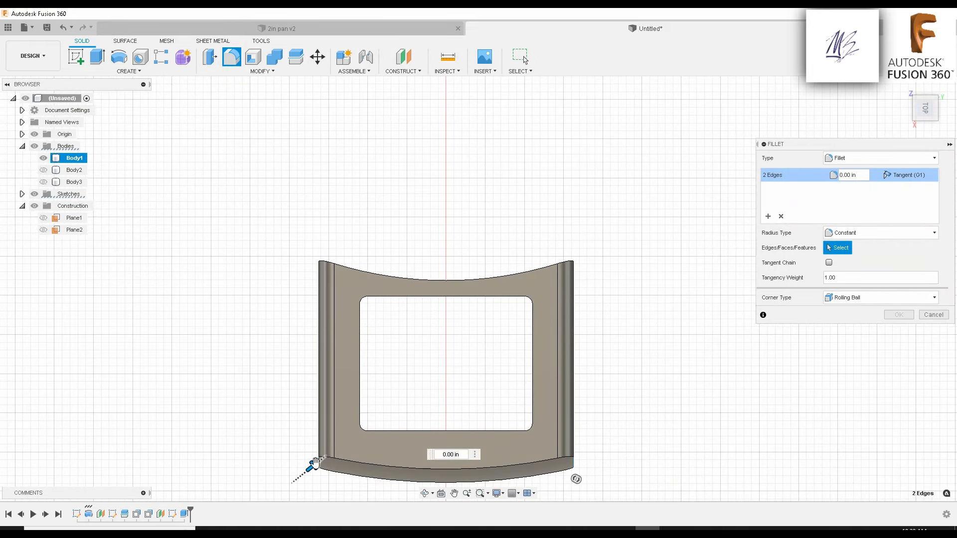
{"action": "mouse_move", "coordinate": [311, 464]}
{"action": "left_mouse_down"}
{"action": "mouse_move", "coordinate": [328, 450]}
{"action": "mouse_move", "coordinate": [315, 448]}
{"action": "left_mouse_up"}
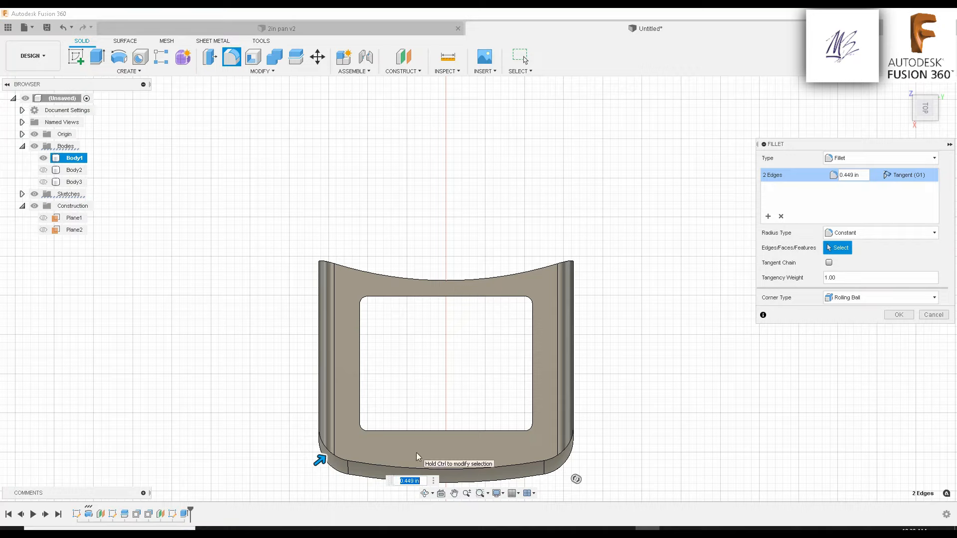
{"action": "type", "text": ".4"}
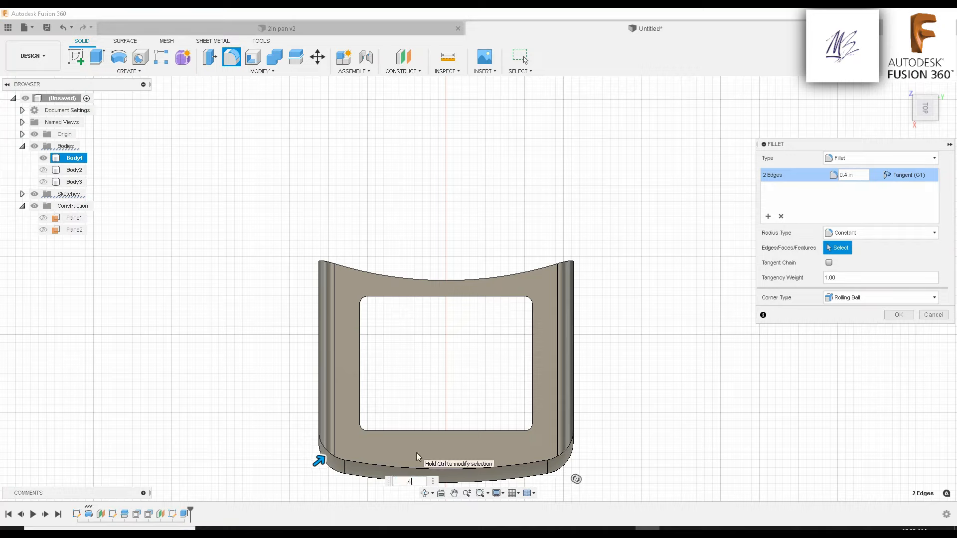
{"action": "middle_click_drag", "start_coordinate": [665, 383], "coordinate": [697, 379], "text": "shift"}
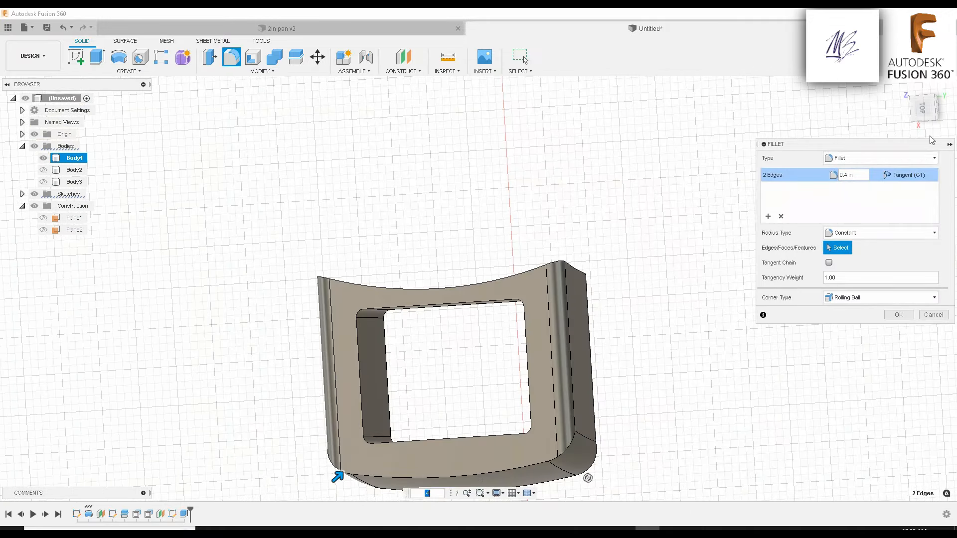
{"action": "left_click", "coordinate": [923, 107]}
{"action": "key", "text": "Return"}
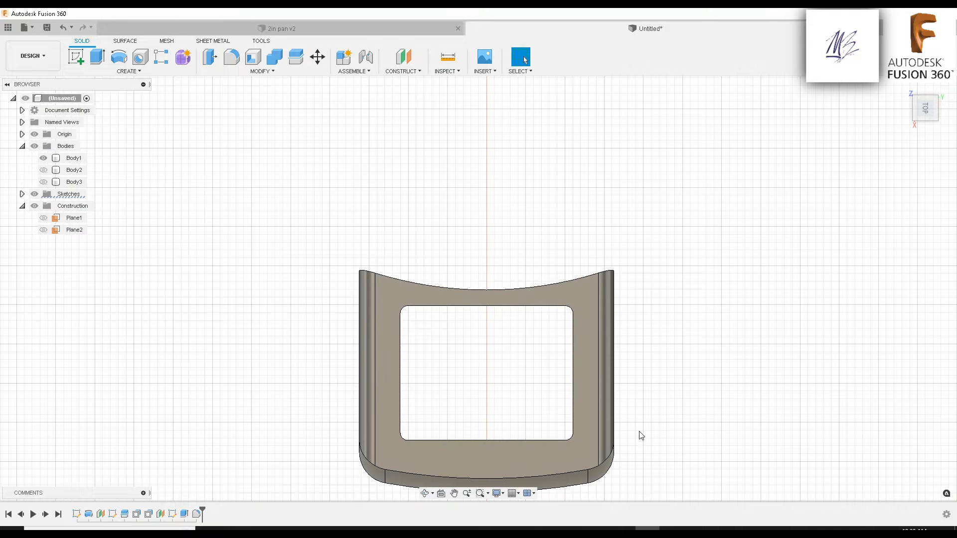
Start a fillet on the lower curved edge of the handle's outer end and face the model in the front view
{"action": "middle_click_drag", "start_coordinate": [638, 435], "coordinate": [673, 413], "text": "shift"}
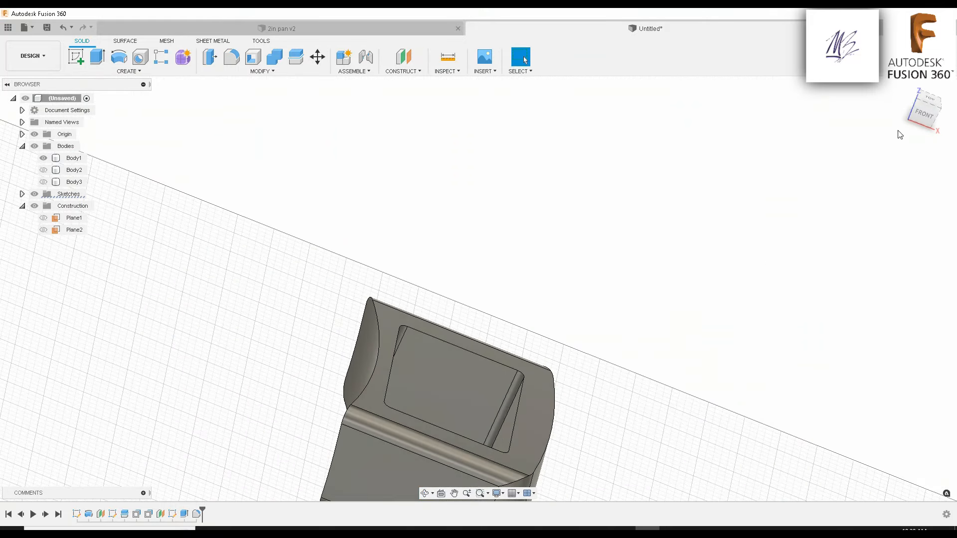
{"action": "left_click", "coordinate": [923, 116]}
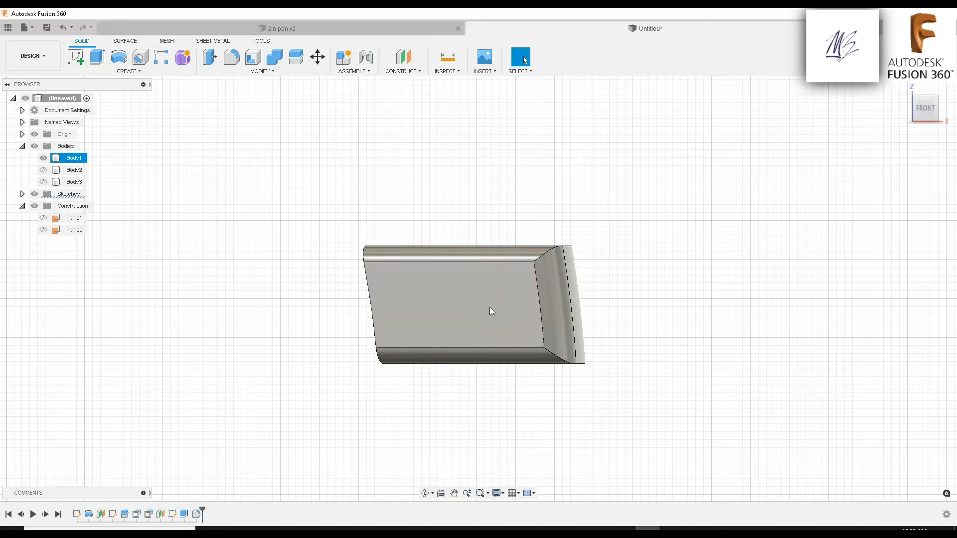
{"action": "middle_click_drag", "start_coordinate": [681, 217], "coordinate": [837, 104], "text": "shift"}
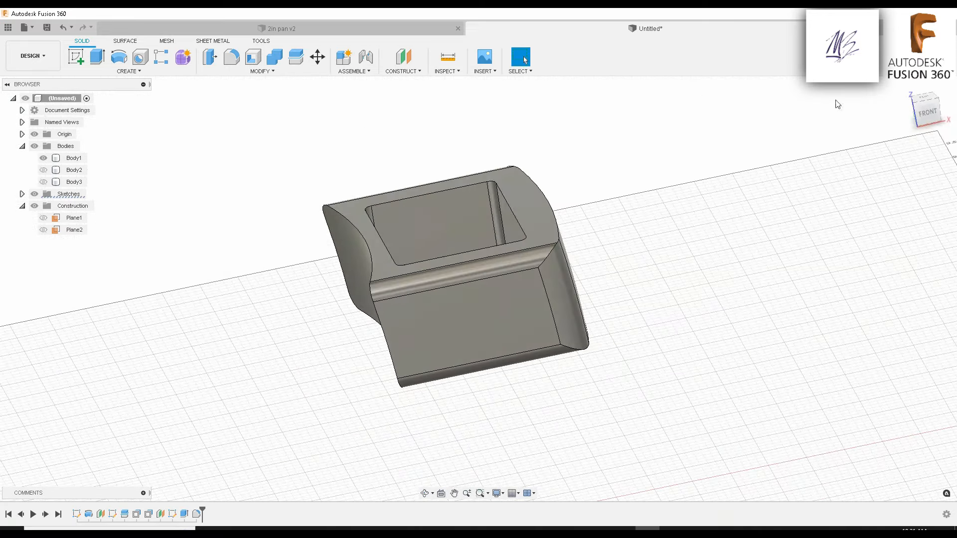
{"action": "left_click", "coordinate": [930, 116]}
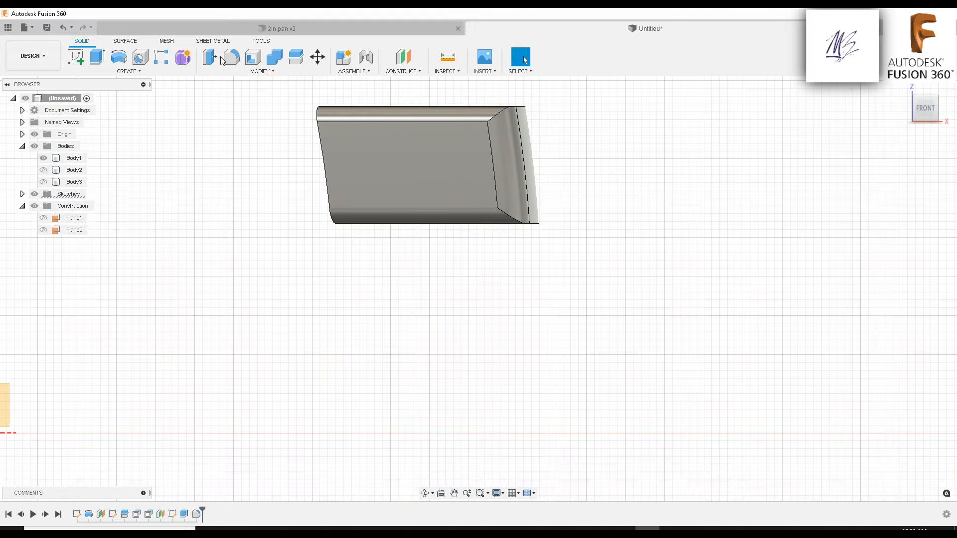
{"action": "left_click", "coordinate": [232, 58]}
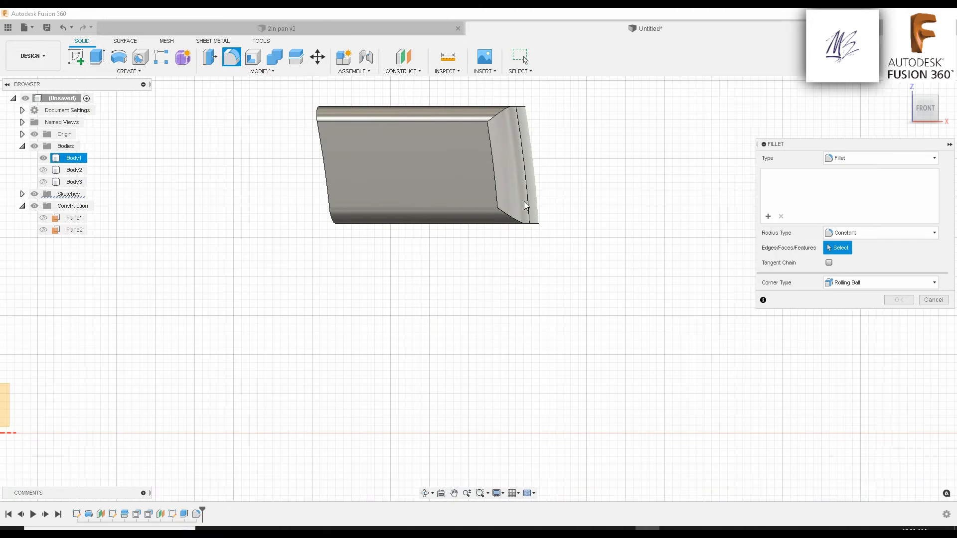
{"action": "scroll", "coordinate": [525, 201], "scroll_direction": "up", "scroll_amount": 5}
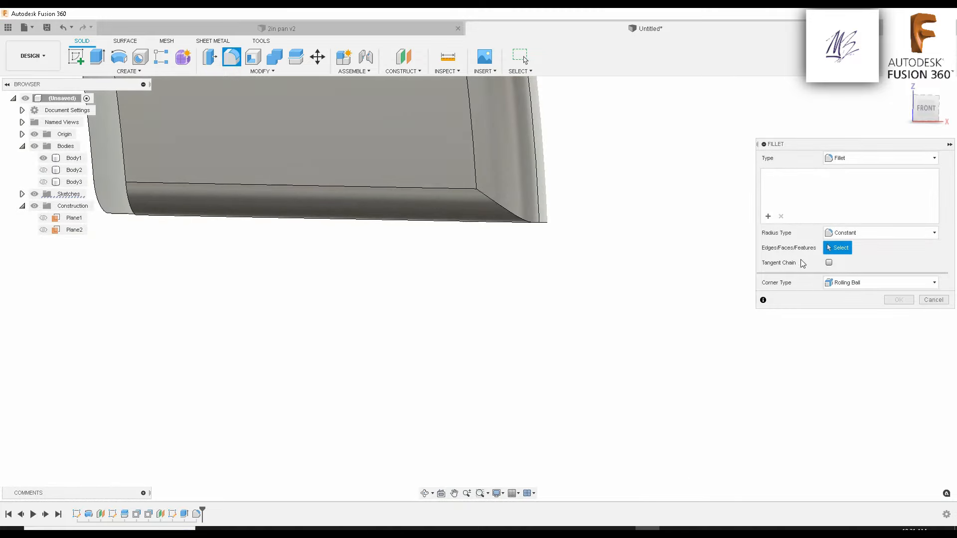
{"action": "middle_click_drag", "start_coordinate": [487, 254], "coordinate": [556, 211], "text": "shift"}
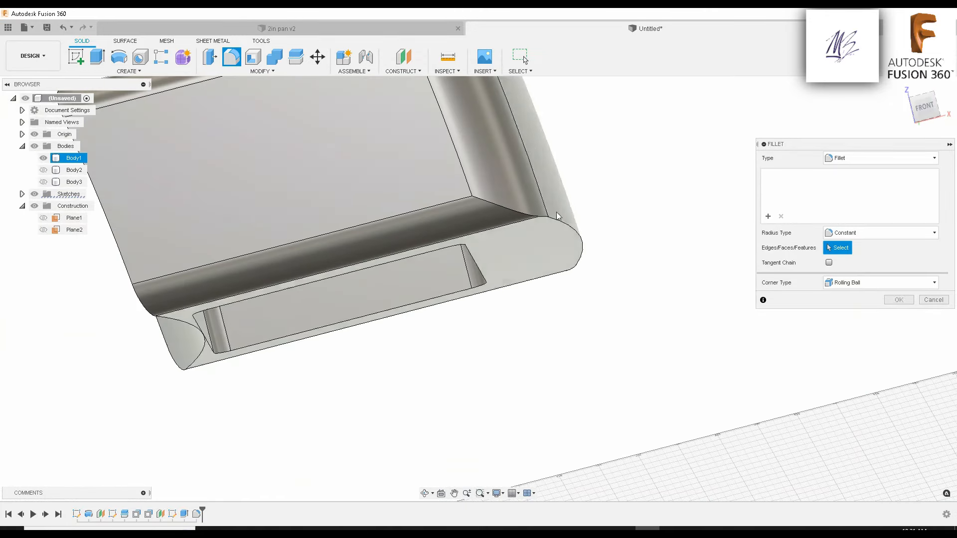
{"action": "left_click", "coordinate": [566, 228]}
{"action": "middle_click_drag", "start_coordinate": [590, 264], "coordinate": [608, 252], "text": "shift"}
{"action": "left_click", "coordinate": [926, 111]}
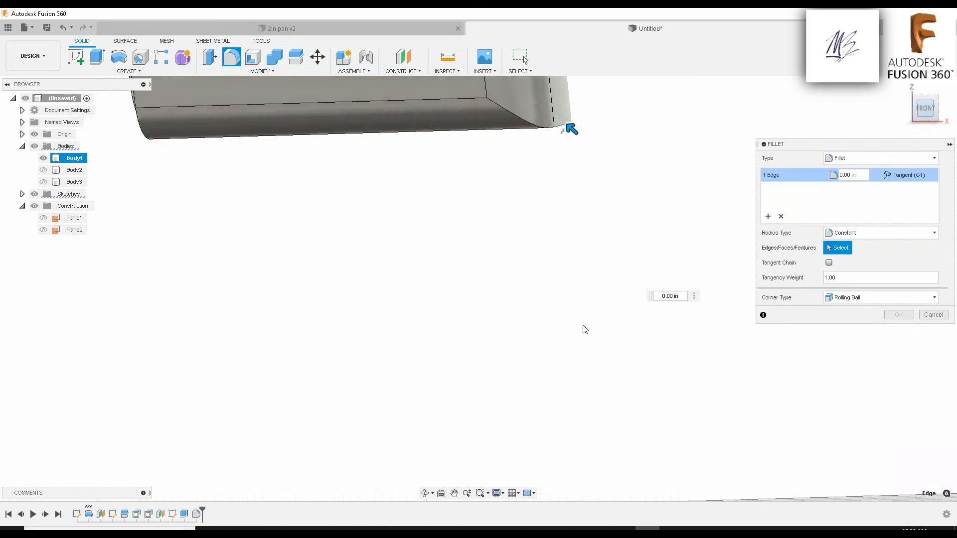
Try fillet radii of about 0.723 in and 0.124 in on the lower curved outer edge, checking the preview
{"action": "left_click_drag", "start_coordinate": [576, 333], "coordinate": [545, 285]}
{"action": "middle_click_drag", "start_coordinate": [547, 359], "coordinate": [561, 399], "text": "shift"}
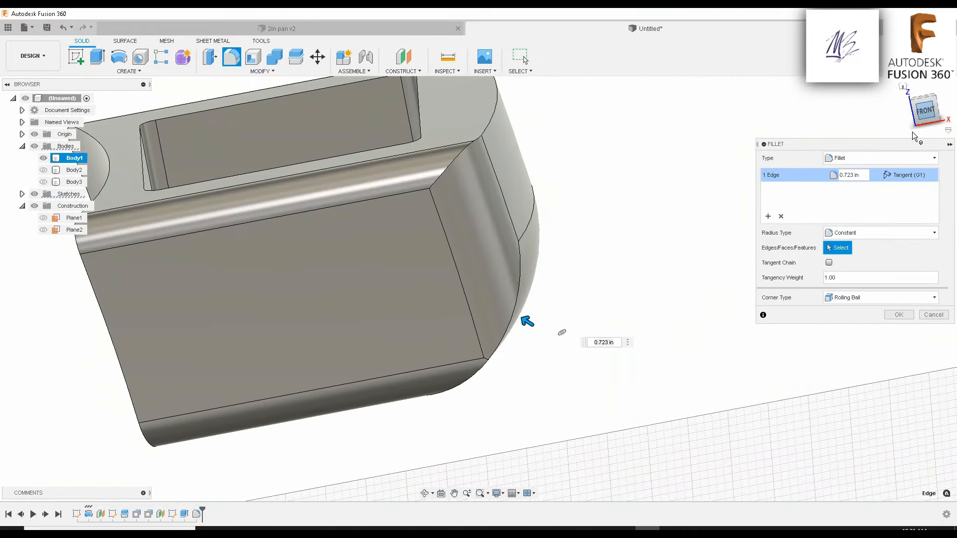
{"action": "left_click", "coordinate": [924, 110]}
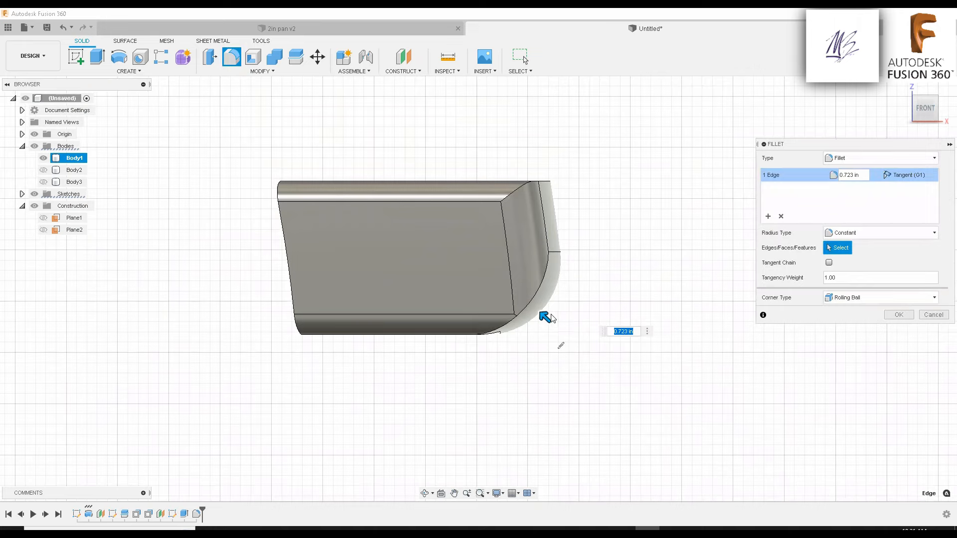
{"action": "left_click_drag", "start_coordinate": [554, 319], "coordinate": [567, 329]}
{"action": "middle_click_drag", "start_coordinate": [605, 317], "coordinate": [609, 333], "text": "shift"}
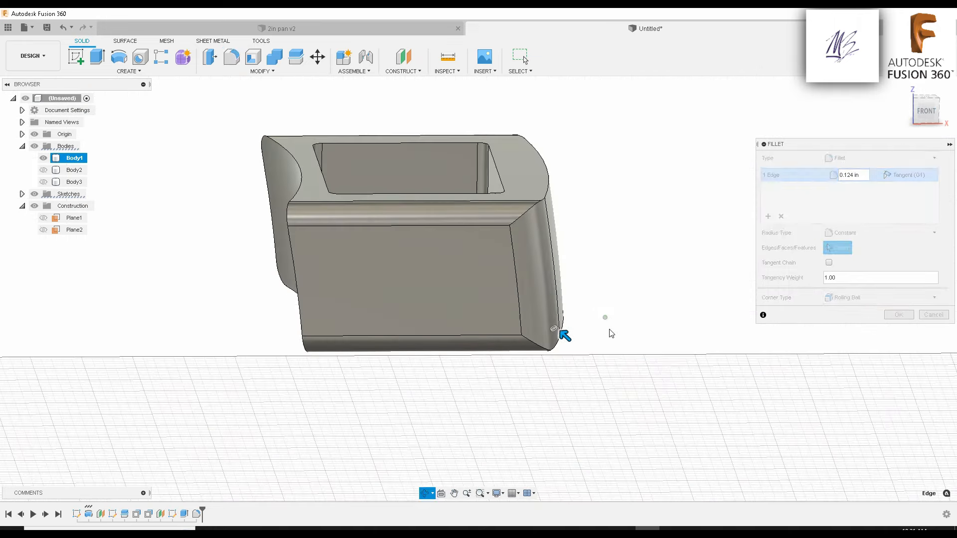
{"action": "left_click", "coordinate": [925, 111]}
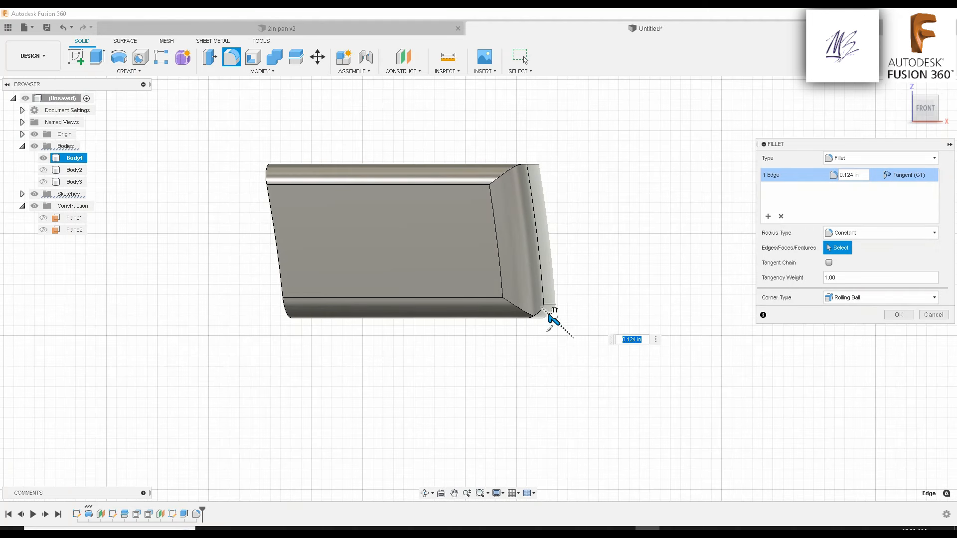
Set the lower outer edge's fillet radius to 0.2 in and apply it
{"action": "mouse_move", "coordinate": [554, 312]}
{"action": "left_mouse_down"}
{"action": "mouse_move", "coordinate": [537, 296]}
{"action": "mouse_move", "coordinate": [549, 316]}
{"action": "left_mouse_up"}
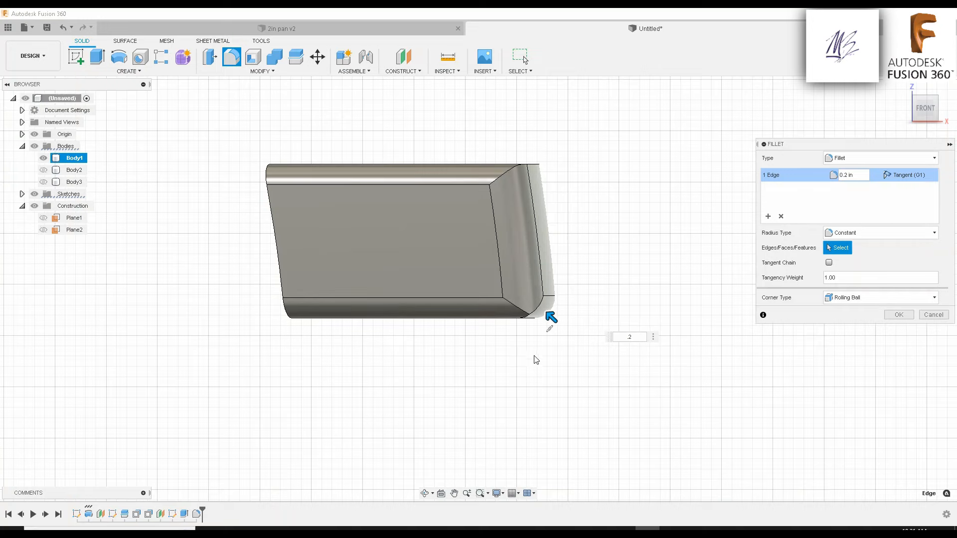
{"action": "middle_click_drag", "start_coordinate": [683, 326], "coordinate": [623, 319], "text": "shift"}
{"action": "left_click", "coordinate": [924, 116]}
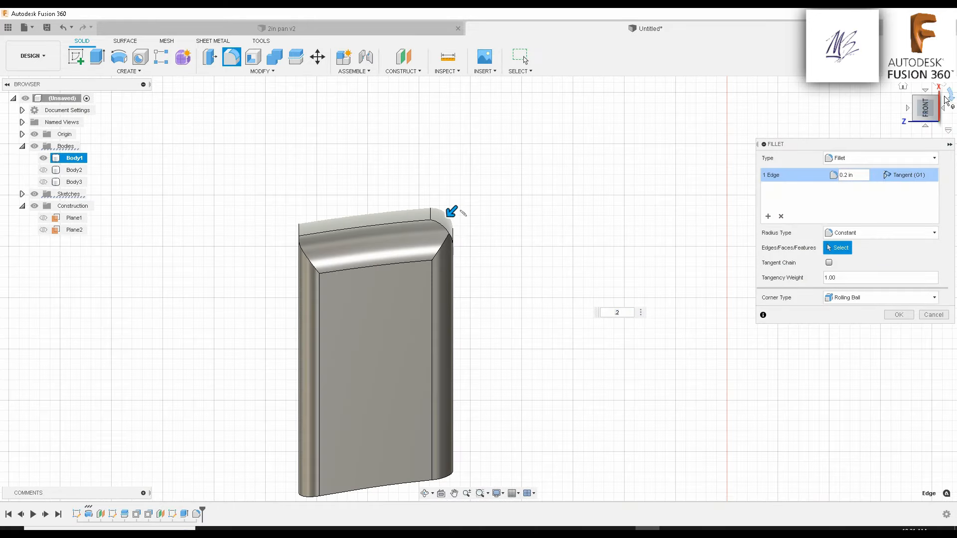
{"action": "left_click", "coordinate": [949, 98]}
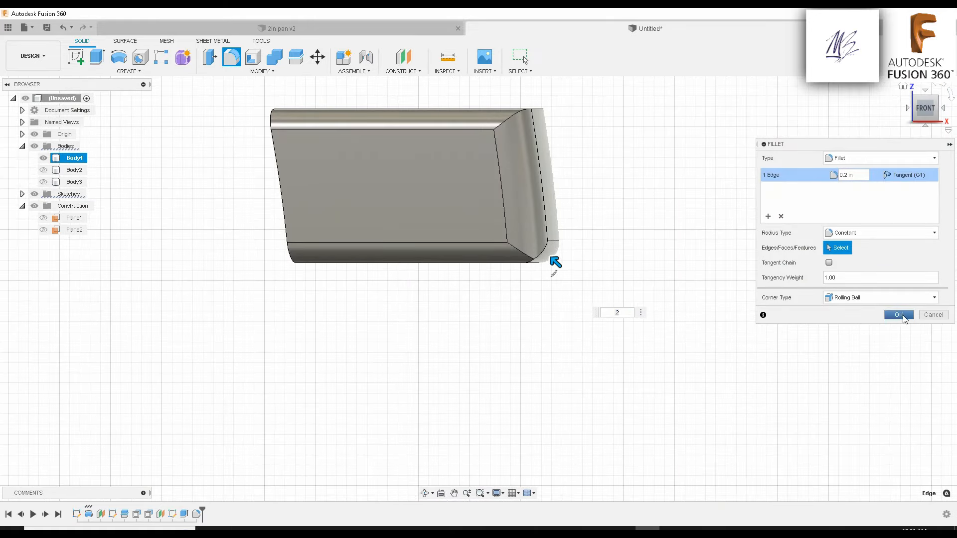
{"action": "left_click", "coordinate": [903, 316]}
Fillet the upper curved edge of the handle's outer end with a 0.2 in radius
{"action": "scroll", "coordinate": [624, 250], "scroll_direction": "down", "scroll_amount": 1}
{"action": "middle_click_drag", "start_coordinate": [630, 158], "coordinate": [609, 261]}
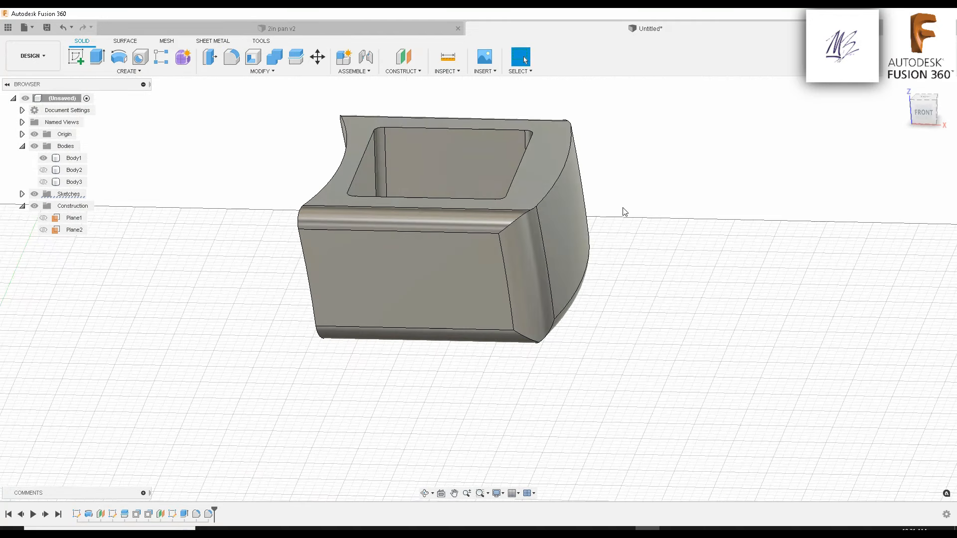
{"action": "right_click", "coordinate": [623, 208]}
{"action": "left_click", "coordinate": [607, 180]}
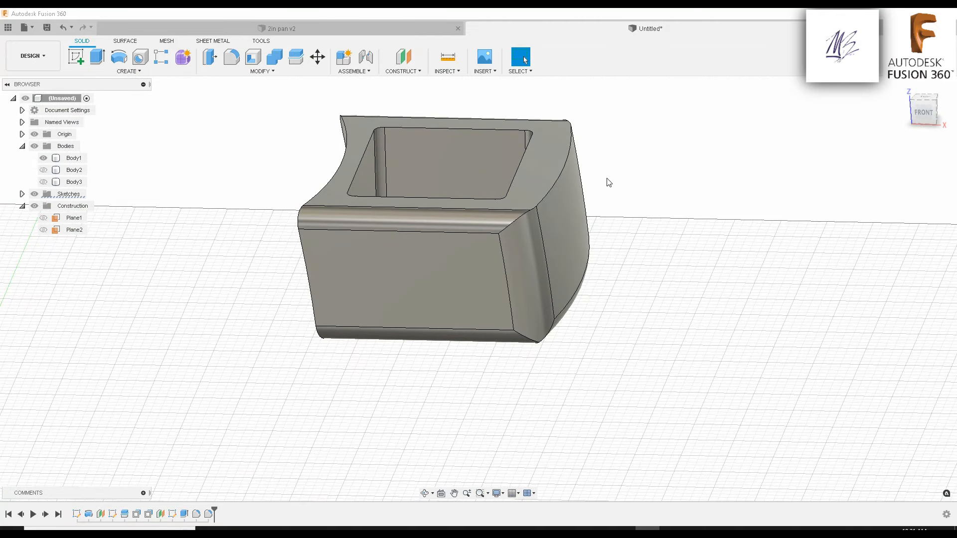
{"action": "left_click", "coordinate": [561, 175]}
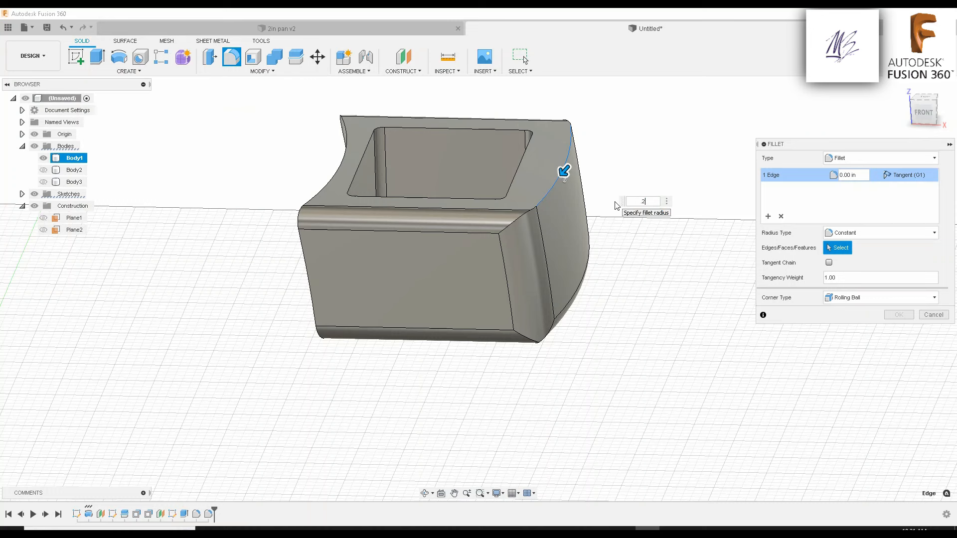
{"action": "key", "text": "Return"}
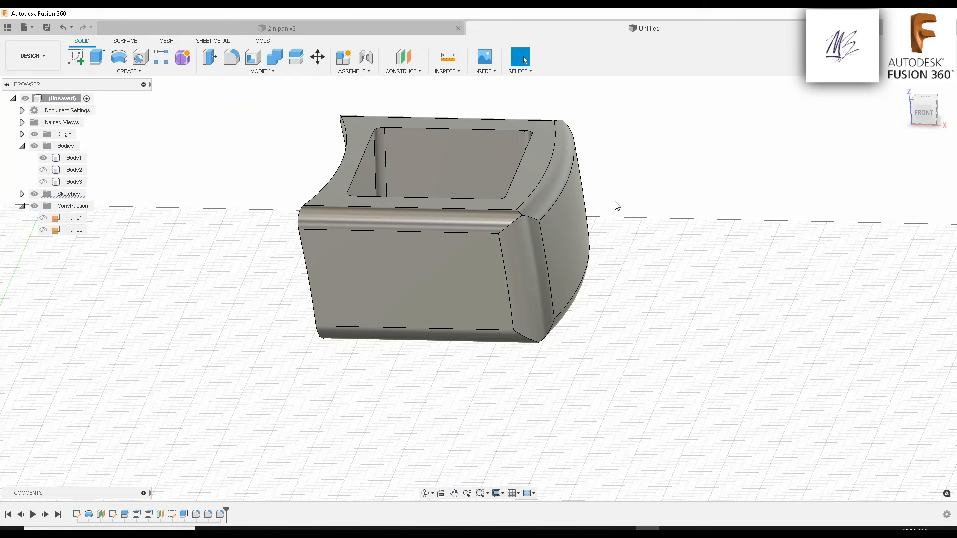
Examine the handle's rounded outer edges and rectangular opening from several angles
{"action": "left_click", "coordinate": [925, 118]}
{"action": "middle_click_drag", "start_coordinate": [619, 231], "coordinate": [623, 392]}
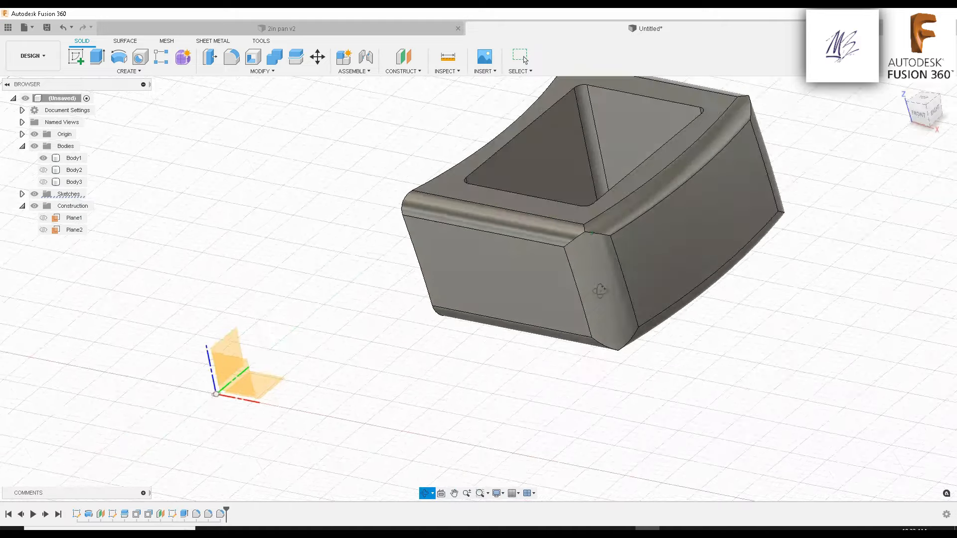
{"action": "middle_click_drag", "start_coordinate": [599, 290], "coordinate": [412, 385], "text": "shift"}
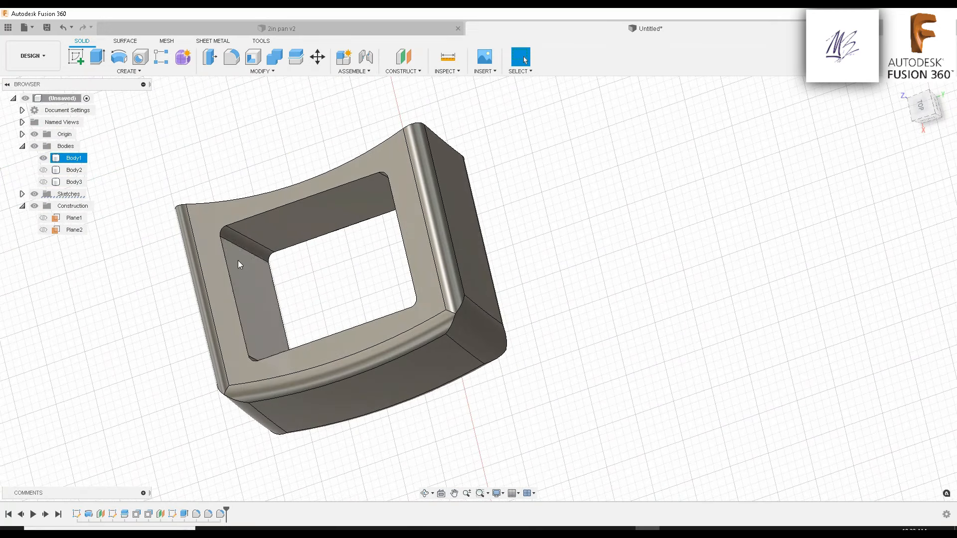
{"action": "middle_click_drag", "start_coordinate": [280, 260], "coordinate": [460, 159], "text": "shift"}
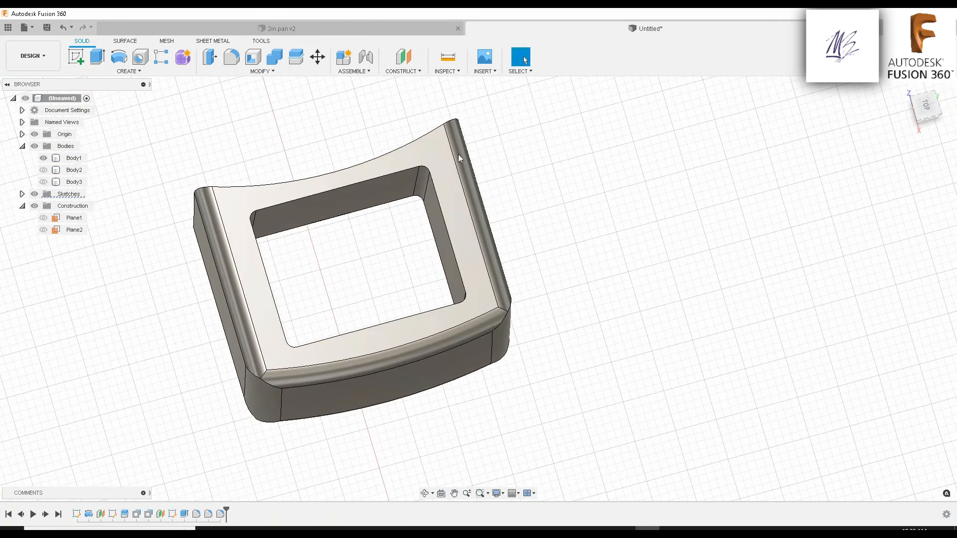
Start a fillet with tangent chaining on the upper and lower edge loops of the handle's rectangular opening
{"action": "left_click", "coordinate": [239, 63]}
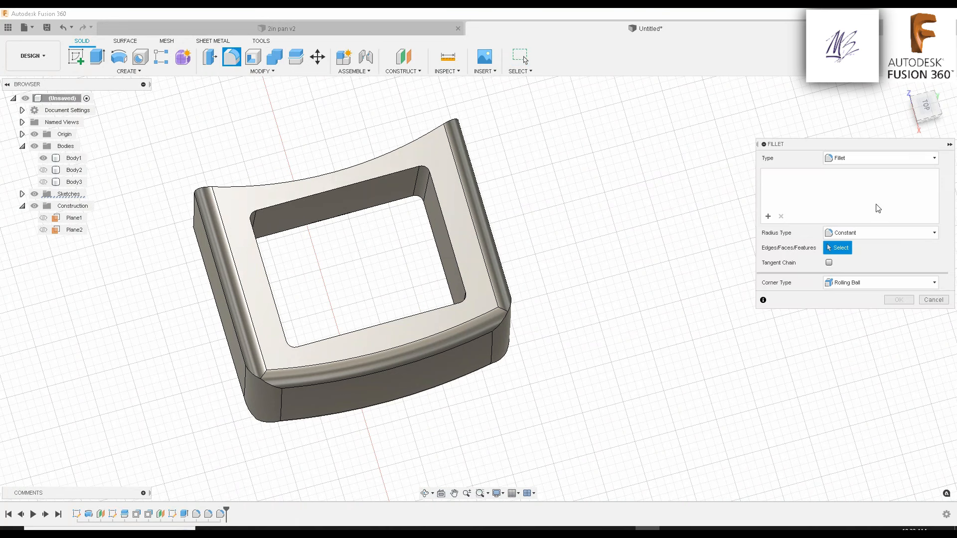
{"action": "left_click", "coordinate": [829, 263]}
{"action": "left_click", "coordinate": [362, 189]}
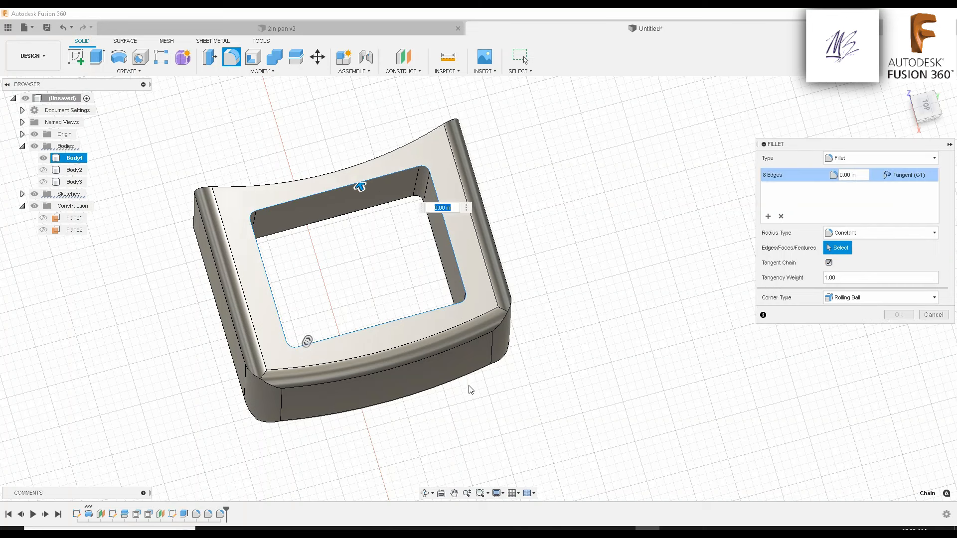
{"action": "middle_click_drag", "start_coordinate": [470, 386], "coordinate": [427, 327], "text": "shift"}
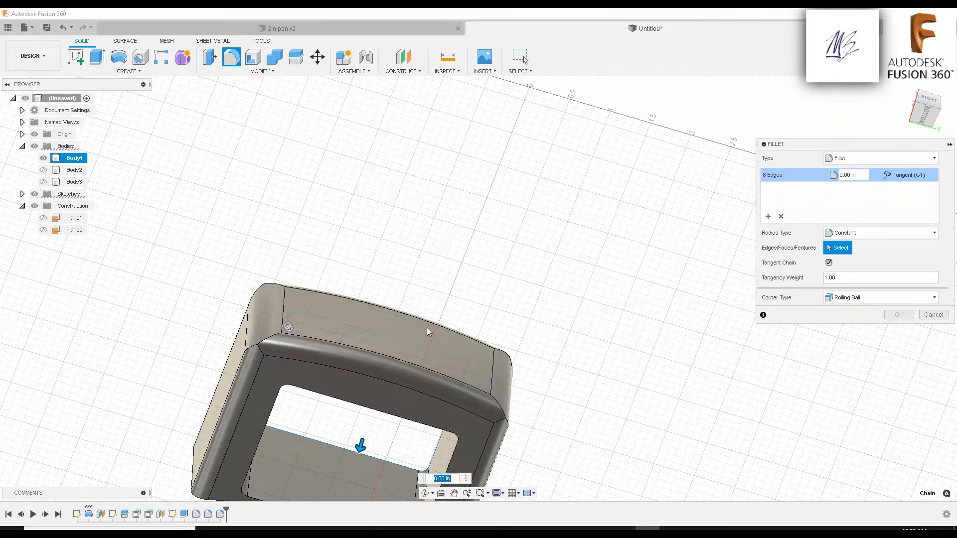
{"action": "left_click", "coordinate": [348, 402]}
{"action": "middle_click_drag", "start_coordinate": [347, 403], "coordinate": [479, 385], "text": "shift"}
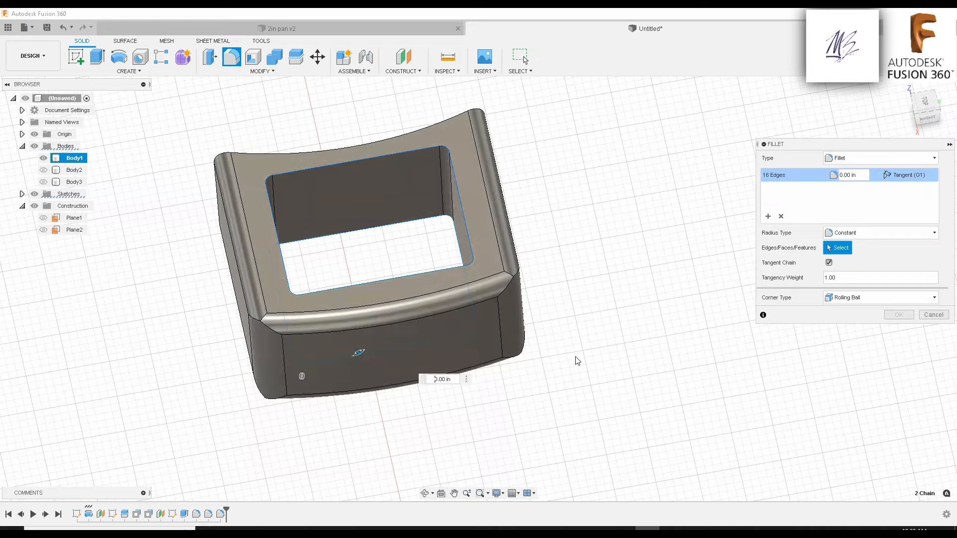
Set the opening edges' fillet radius to 0.15 in and apply the fillet
{"action": "middle_click_drag", "start_coordinate": [574, 359], "coordinate": [420, 364], "text": "shift"}
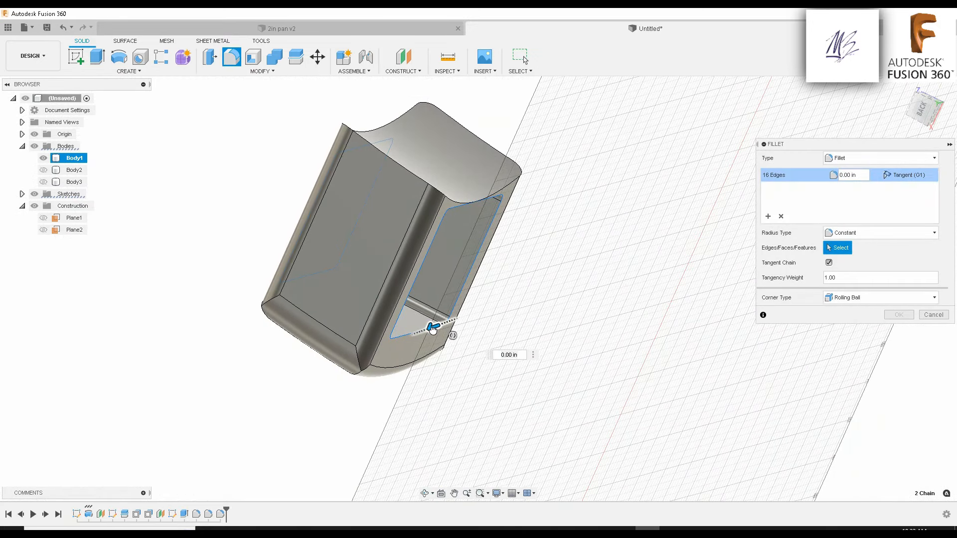
{"action": "left_click_drag", "start_coordinate": [432, 329], "coordinate": [429, 329]}
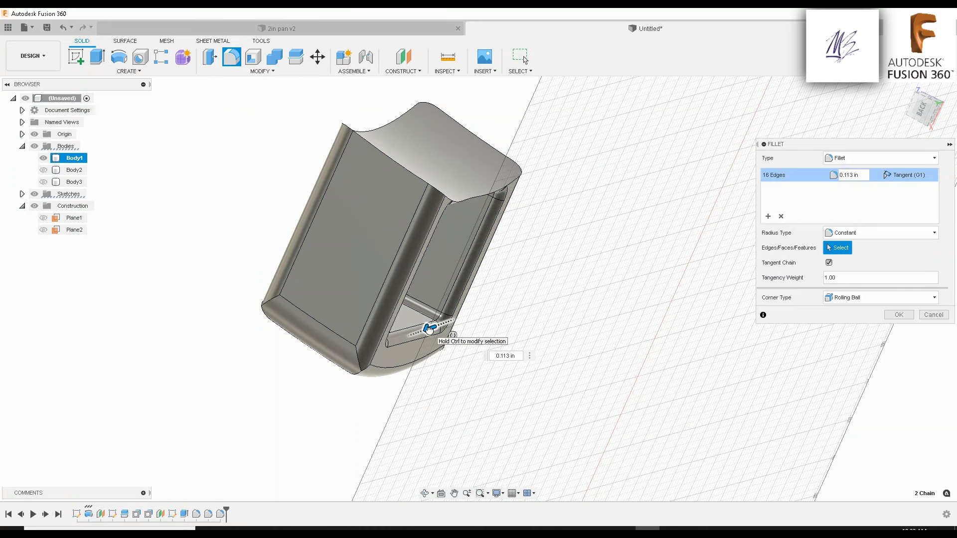
{"action": "middle_click_drag", "start_coordinate": [430, 329], "coordinate": [407, 330], "text": "shift"}
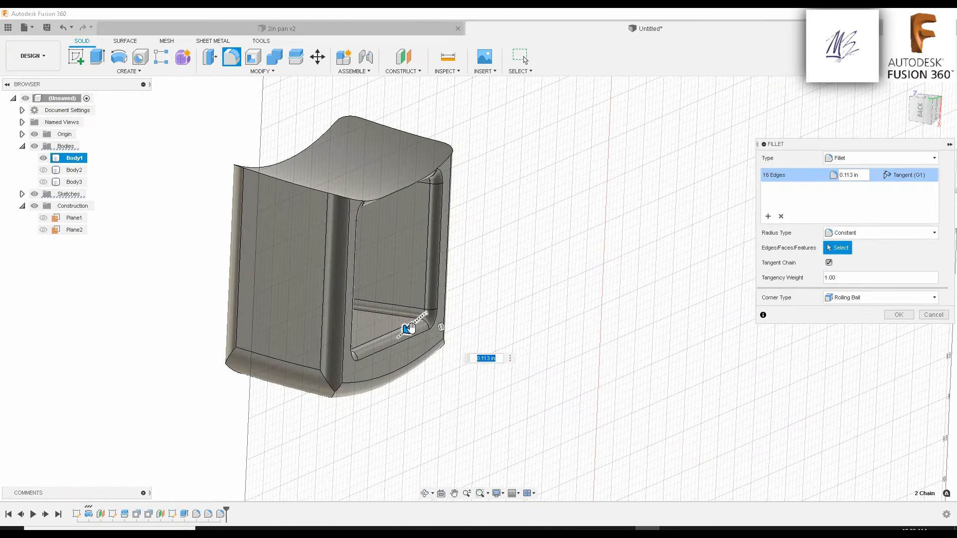
{"action": "left_click_drag", "start_coordinate": [409, 327], "coordinate": [406, 330]}
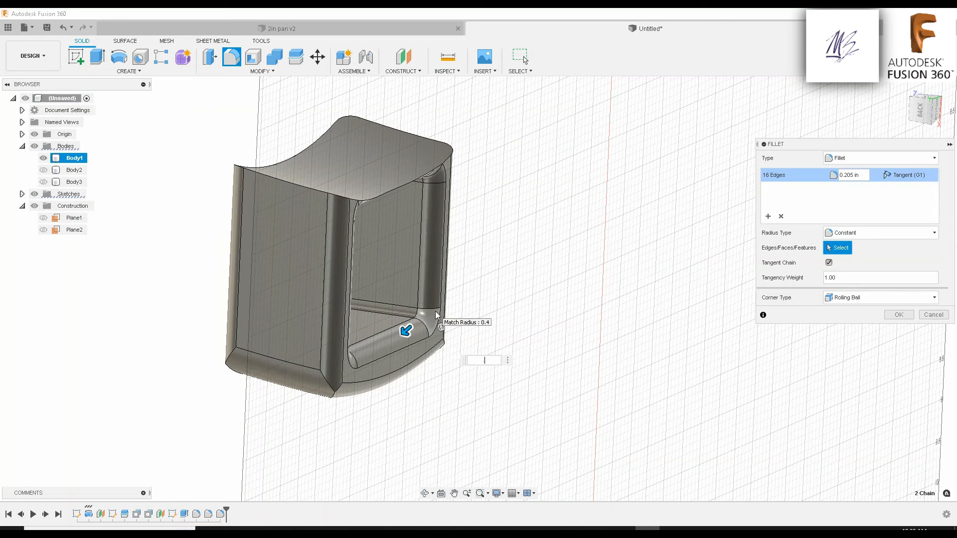
{"action": "type", "text": ".15"}
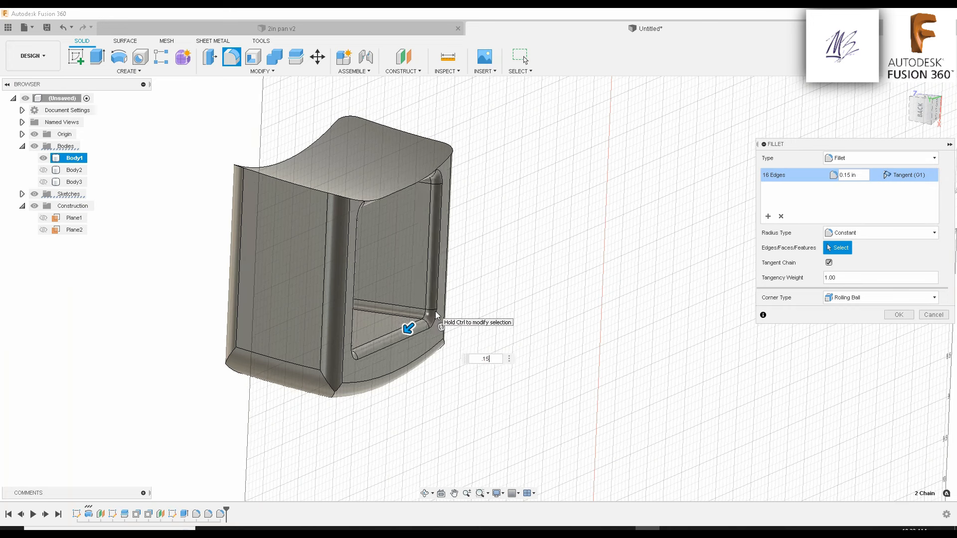
{"action": "middle_click_drag", "start_coordinate": [513, 268], "coordinate": [603, 280], "text": "shift"}
{"action": "left_click", "coordinate": [898, 314]}
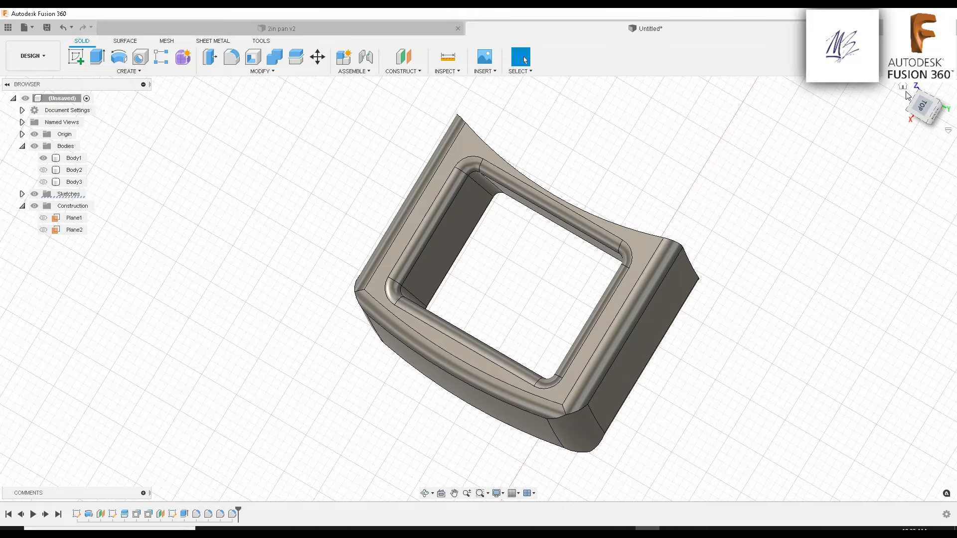
Show the opposite handle, Body2, together with the rounded handle
{"action": "left_click", "coordinate": [902, 87]}
{"action": "middle_click_drag", "start_coordinate": [577, 350], "coordinate": [512, 325], "text": "shift"}
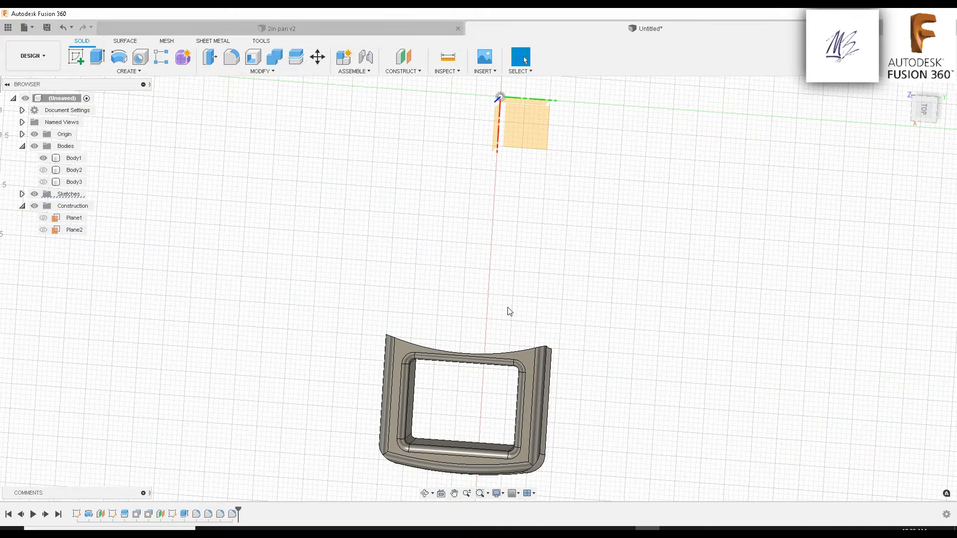
{"action": "middle_click_drag", "start_coordinate": [548, 344], "coordinate": [484, 354], "text": "shift"}
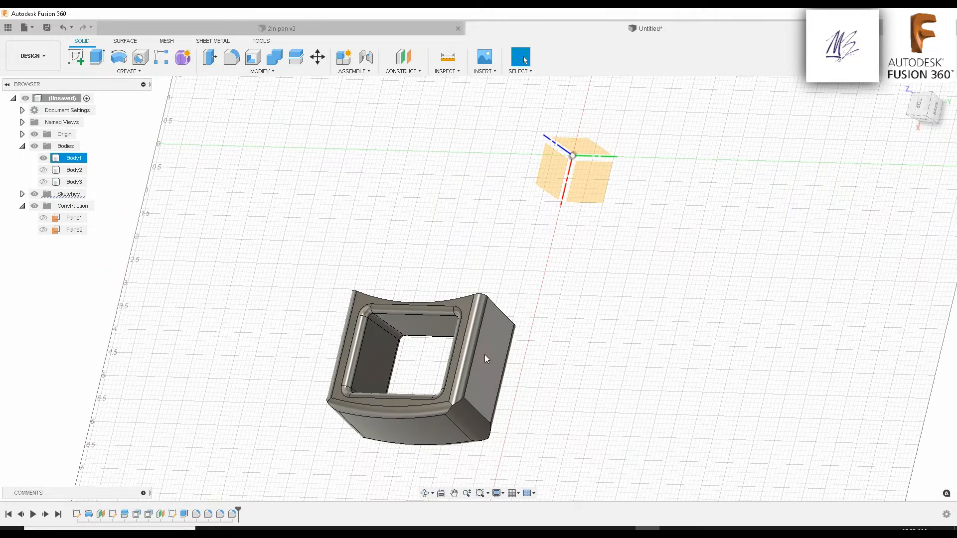
{"action": "scroll", "coordinate": [484, 357], "scroll_direction": "down", "scroll_amount": 2}
{"action": "middle_click_drag", "start_coordinate": [507, 297], "coordinate": [561, 338]}
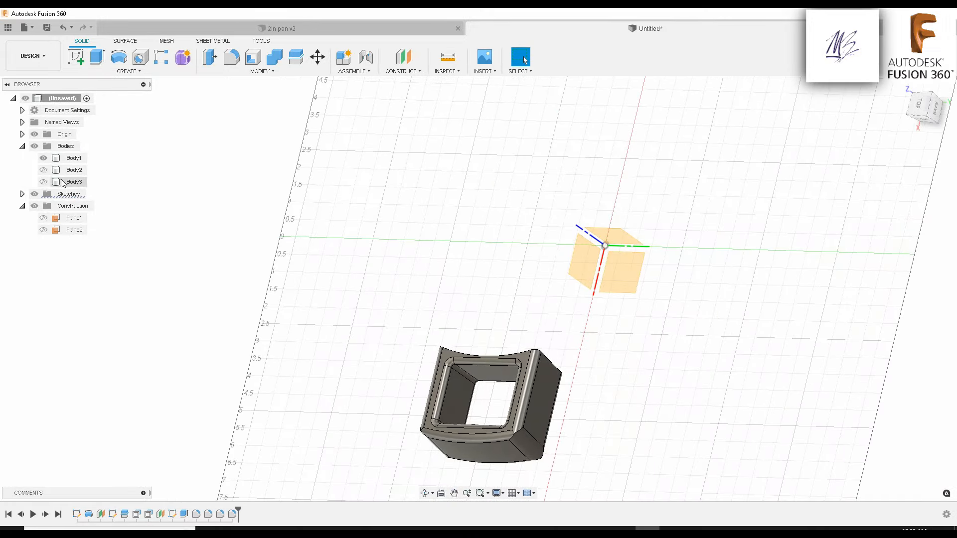
{"action": "left_click", "coordinate": [44, 182]}
{"action": "left_click", "coordinate": [45, 182]}
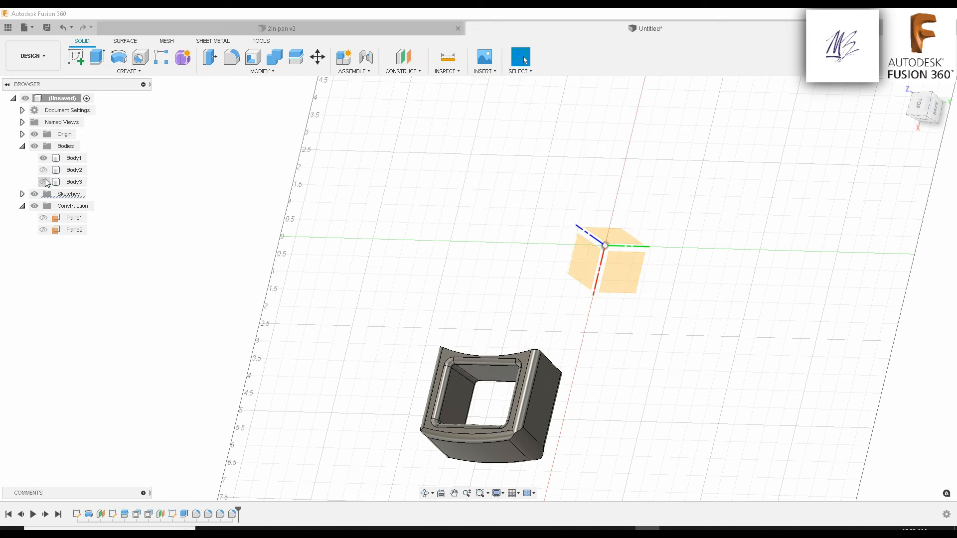
{"action": "left_click", "coordinate": [44, 182]}
{"action": "left_click", "coordinate": [44, 182]}
{"action": "left_click", "coordinate": [44, 170]}
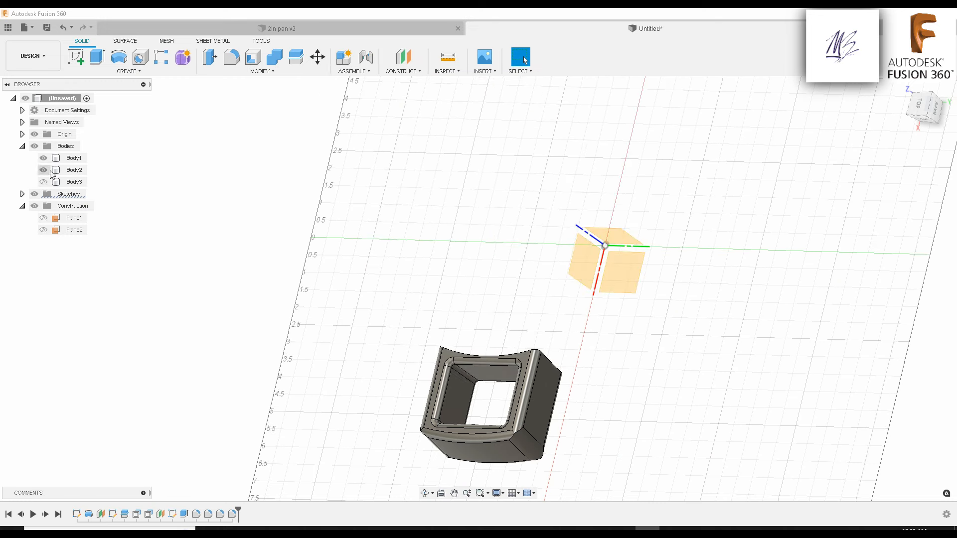
{"action": "scroll", "coordinate": [459, 271], "scroll_direction": "down", "scroll_amount": 5}
{"action": "middle_click_drag", "start_coordinate": [458, 271], "coordinate": [506, 203], "text": "shift"}
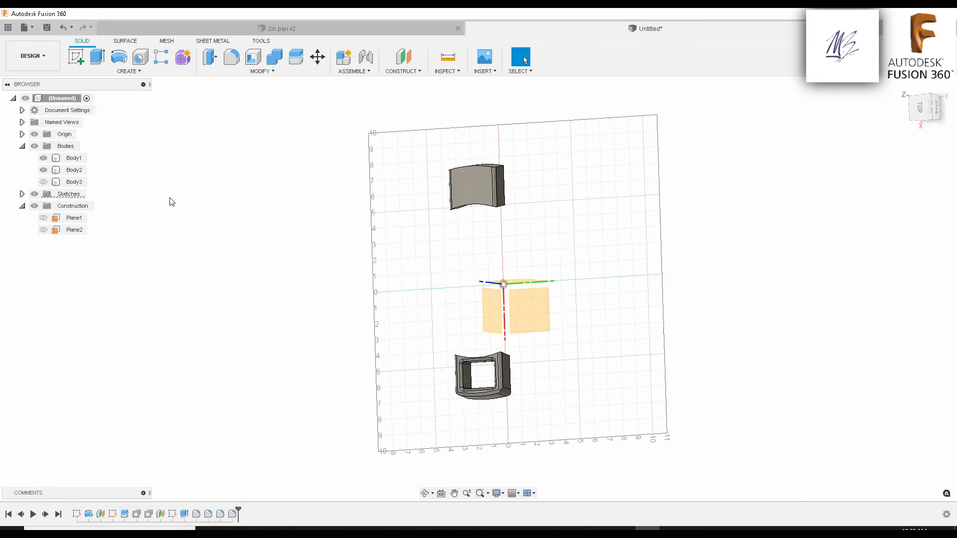
Try deleting the uncut handle Body2 despite its dependent features, and undo the deletion
{"action": "left_click", "coordinate": [73, 172]}
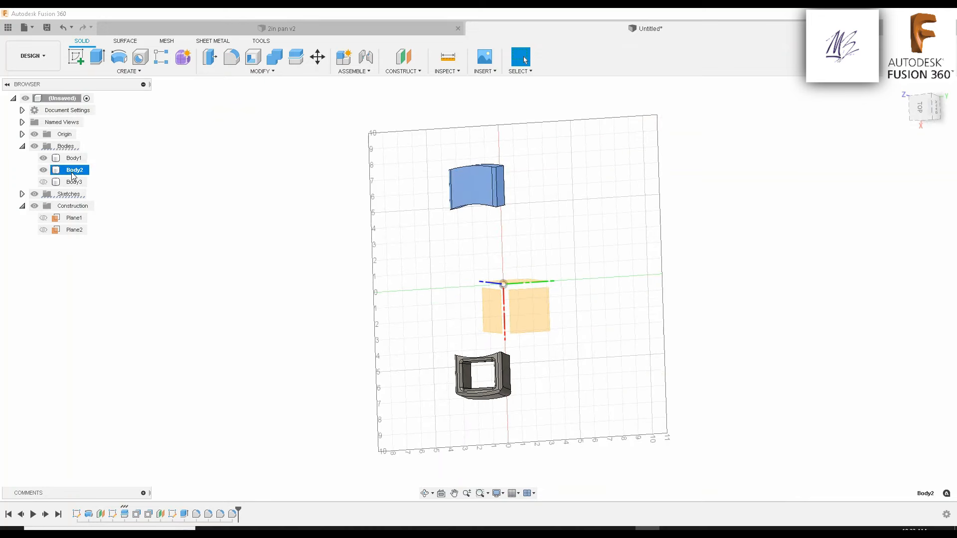
{"action": "right_click", "coordinate": [72, 173]}
{"action": "left_click", "coordinate": [120, 308]}
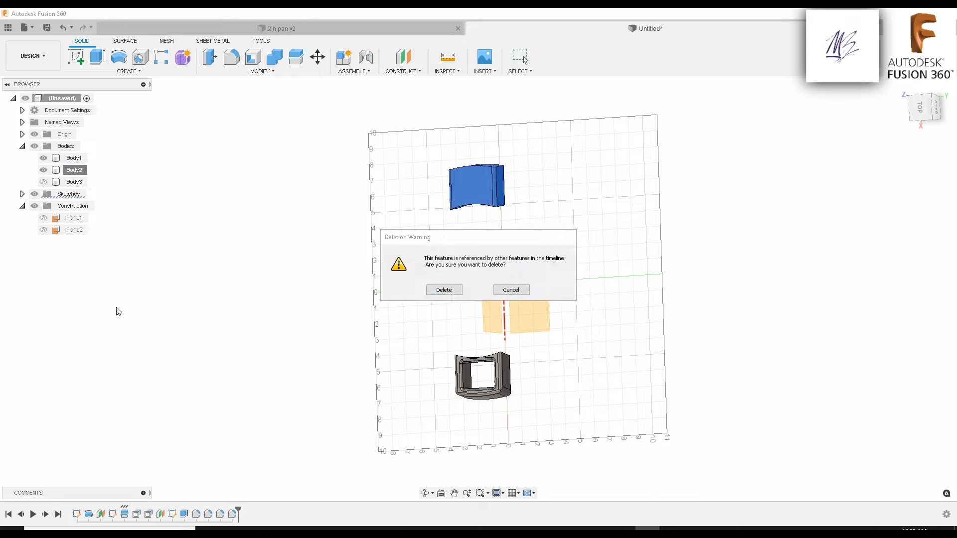
{"action": "left_click", "coordinate": [444, 290]}
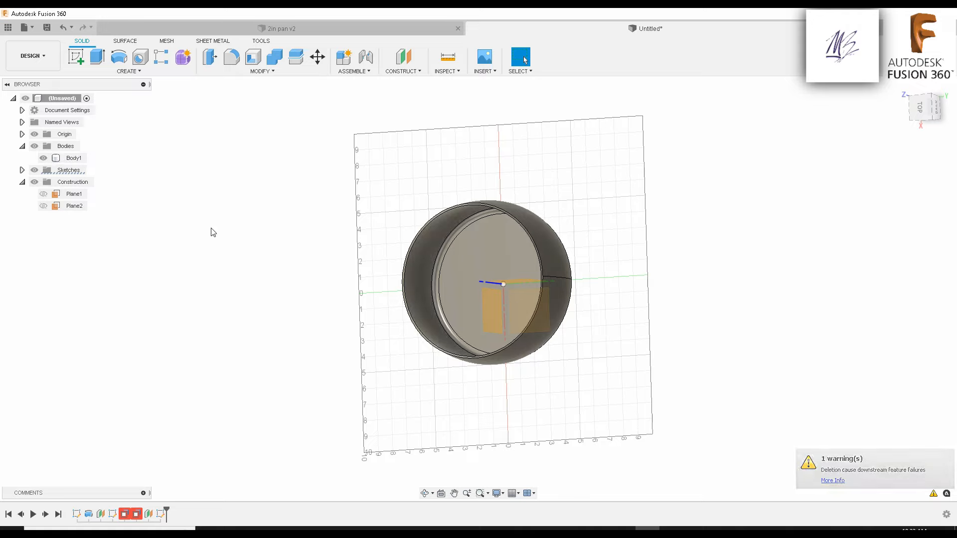
{"action": "key", "text": "ctrl+z"}
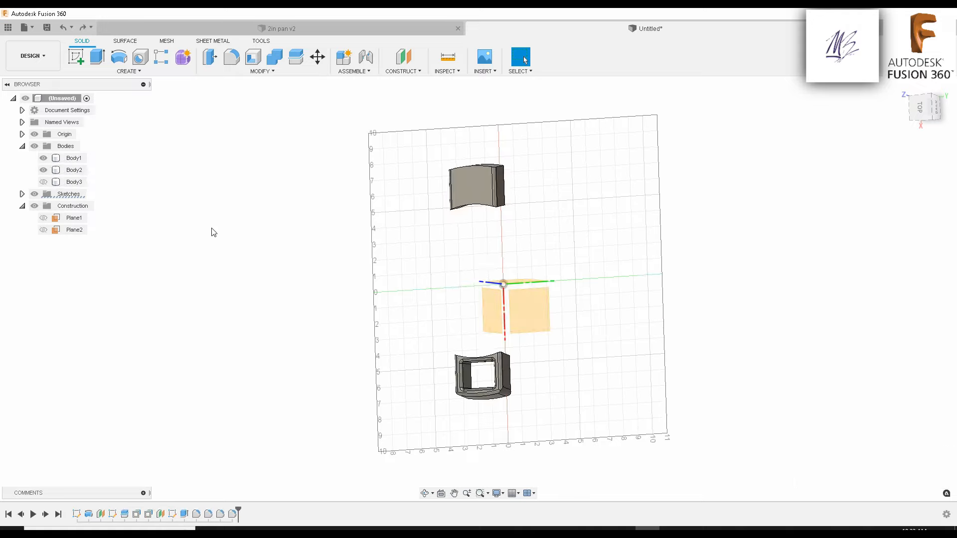
Show the pan, Body3, between the two handles
{"action": "left_click_drag", "start_coordinate": [450, 226], "coordinate": [457, 208]}
{"action": "key", "text": "Escape"}
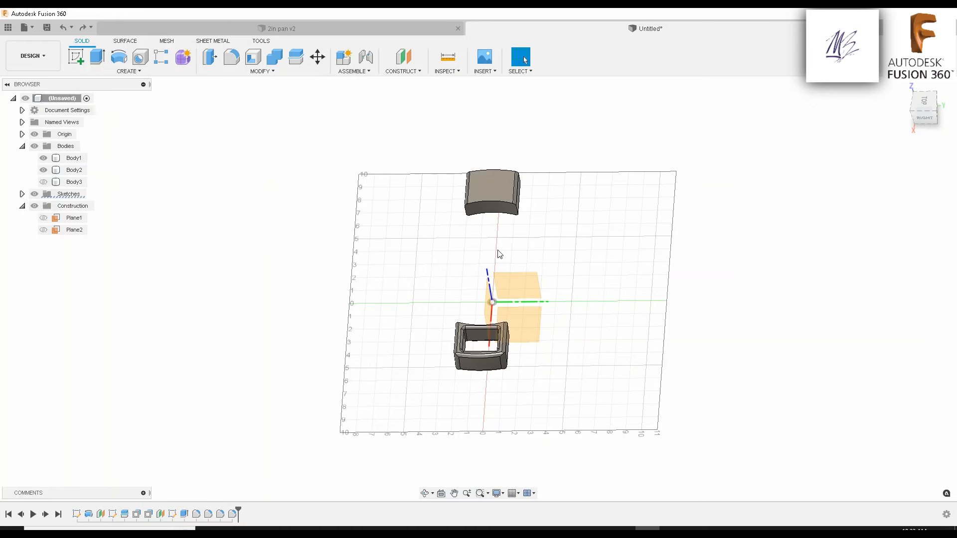
{"action": "scroll", "coordinate": [500, 254], "scroll_direction": "up", "scroll_amount": 3}
{"action": "middle_click_drag", "start_coordinate": [511, 253], "coordinate": [519, 255]}
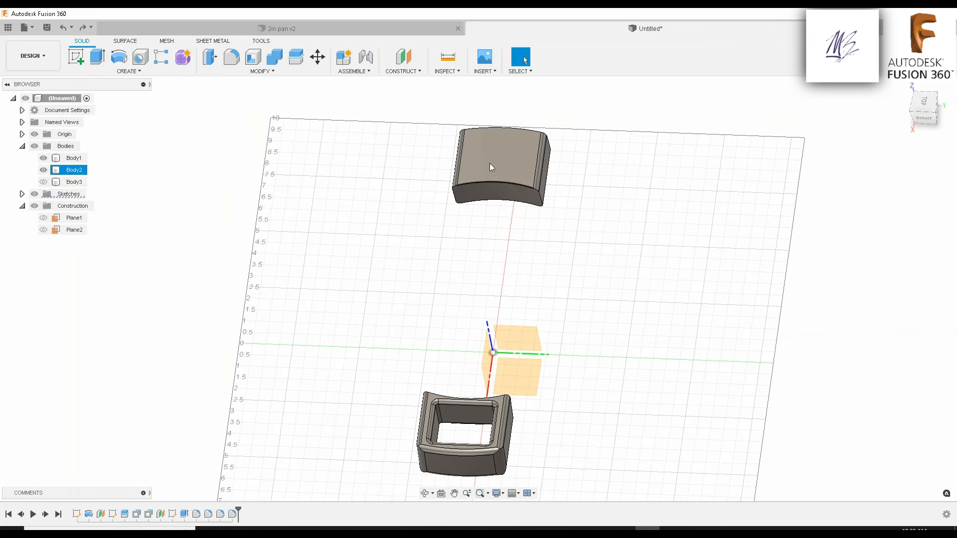
{"action": "middle_click_drag", "start_coordinate": [489, 163], "coordinate": [490, 199], "text": "shift"}
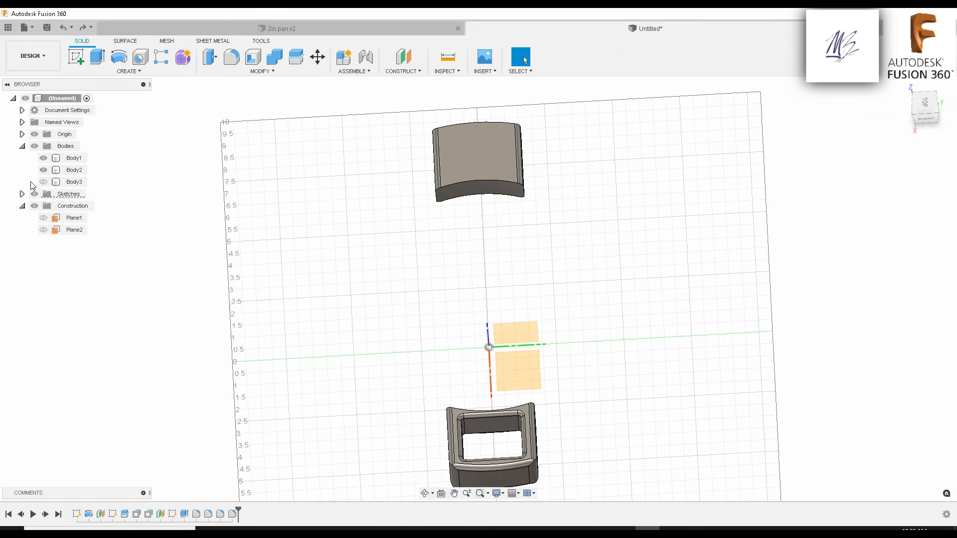
{"action": "left_click", "coordinate": [43, 183]}
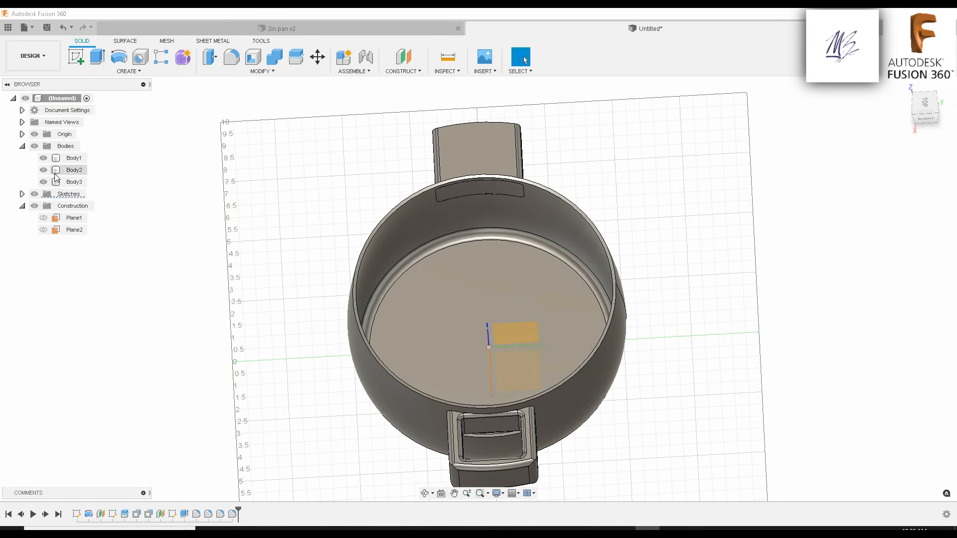
Try again to delete the uncut handle Body2 with the pan shown, and undo it
{"action": "left_click", "coordinate": [55, 171]}
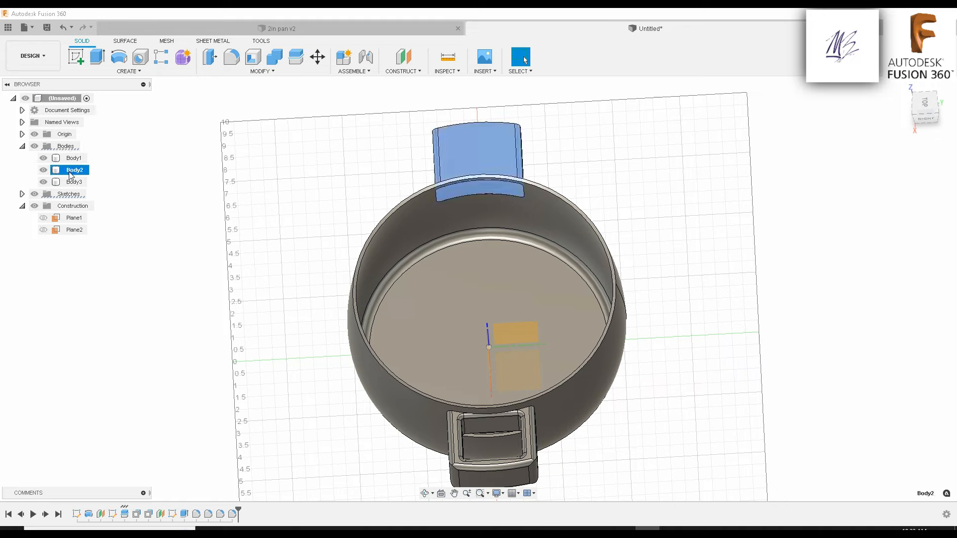
{"action": "key", "text": "Delete"}
{"action": "left_click", "coordinate": [427, 289]}
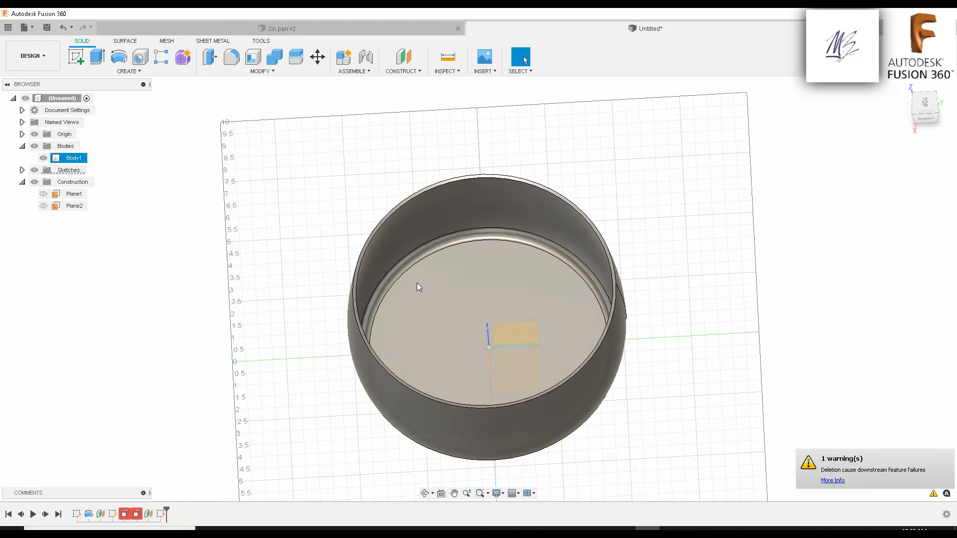
{"action": "key", "text": "ctrl+z"}
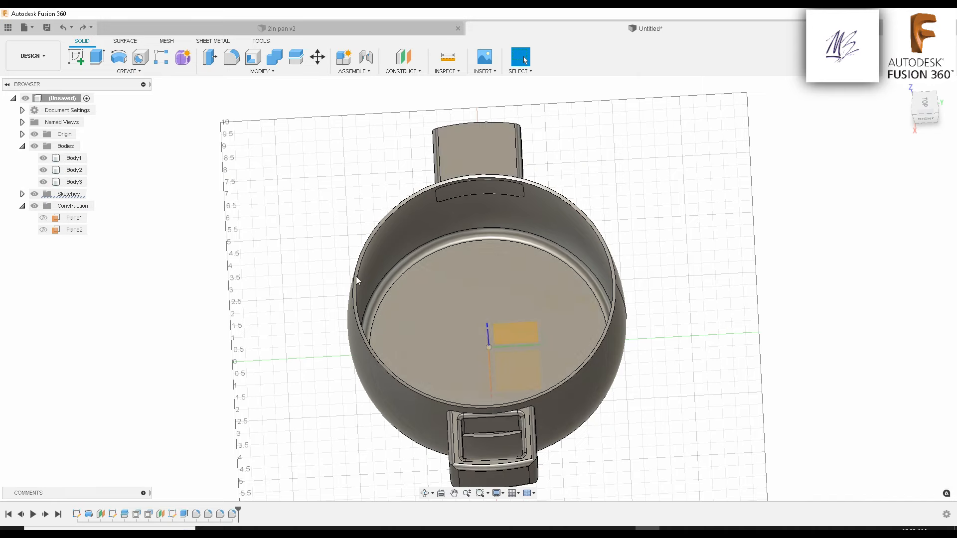
Offset the inner face of the handle opening nearest the pan wall by 0.25 in
{"action": "middle_click_drag", "start_coordinate": [356, 276], "coordinate": [375, 213], "text": "shift"}
{"action": "scroll", "coordinate": [408, 261], "scroll_direction": "up", "scroll_amount": 4}
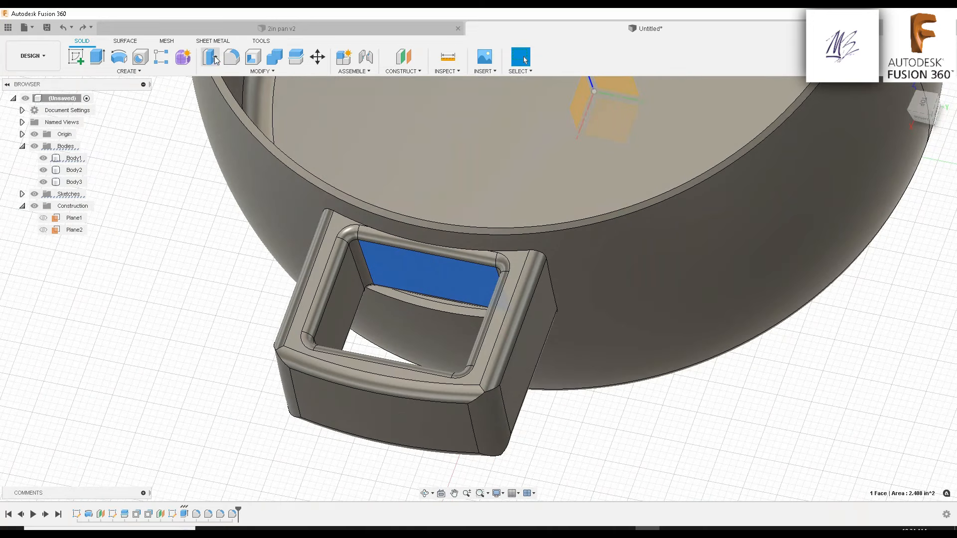
{"action": "key", "text": "q"}
{"action": "left_click_drag", "start_coordinate": [422, 275], "coordinate": [422, 316]}
{"action": "middle_click_drag", "start_coordinate": [420, 315], "coordinate": [469, 268], "text": "shift"}
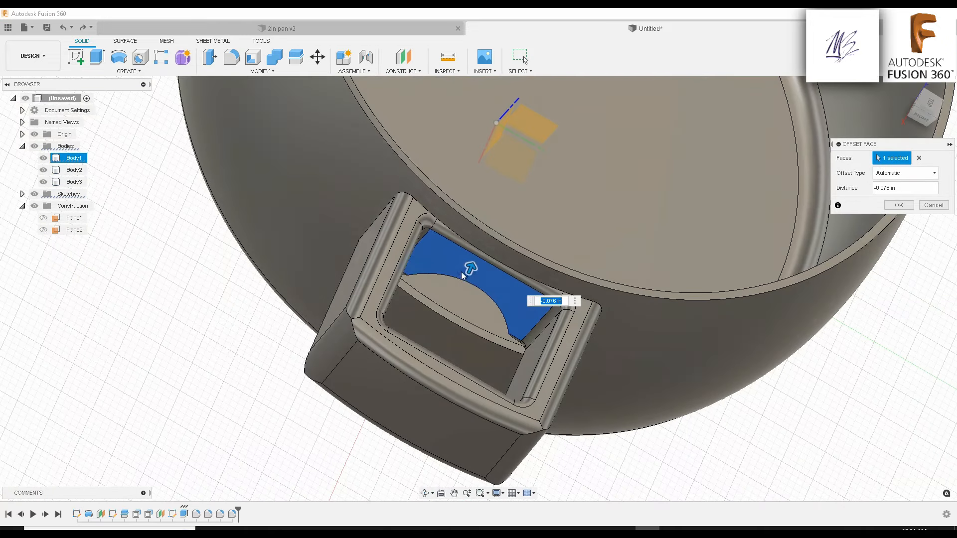
{"action": "left_click_drag", "start_coordinate": [468, 268], "coordinate": [462, 290]}
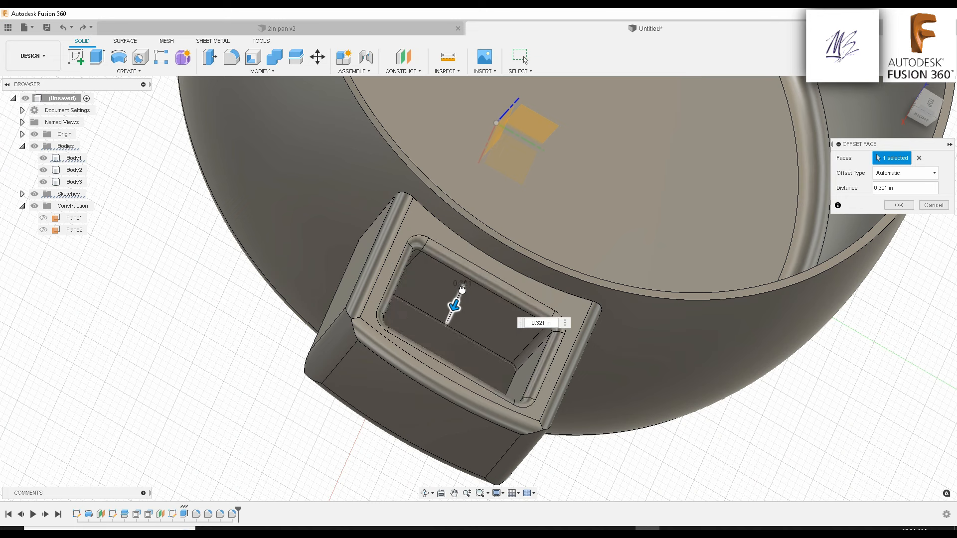
{"action": "middle_click_drag", "start_coordinate": [449, 297], "coordinate": [464, 318], "text": "shift"}
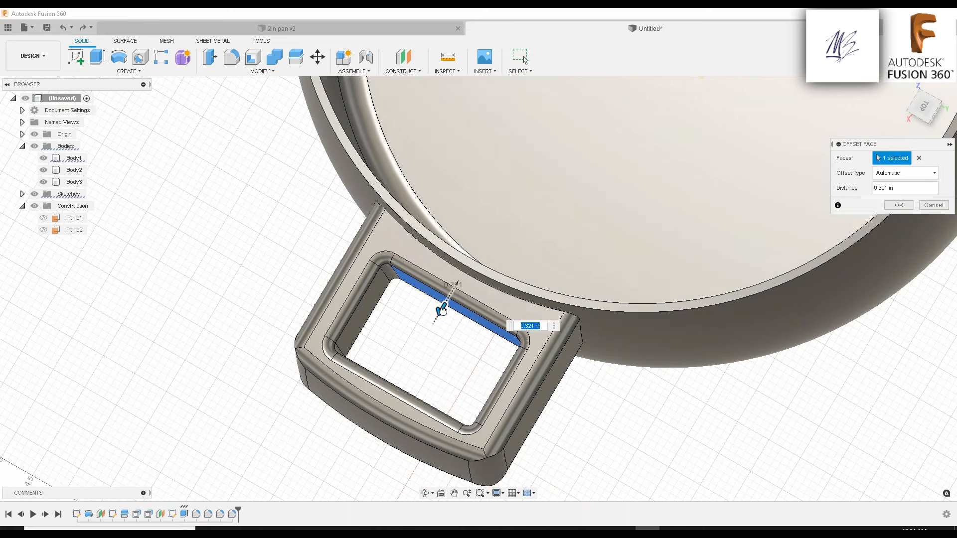
{"action": "left_click_drag", "start_coordinate": [446, 305], "coordinate": [451, 299]}
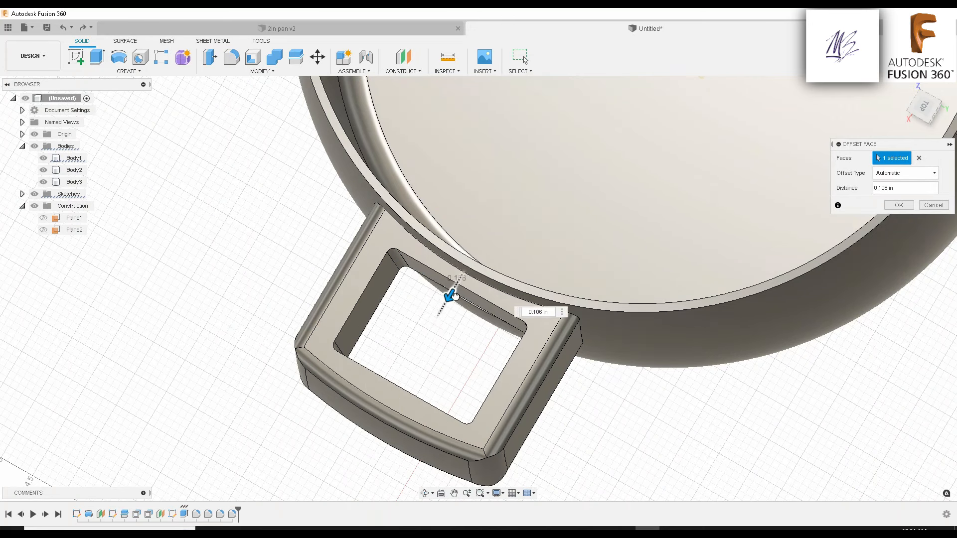
{"action": "middle_click_drag", "start_coordinate": [463, 313], "coordinate": [470, 304], "text": "shift"}
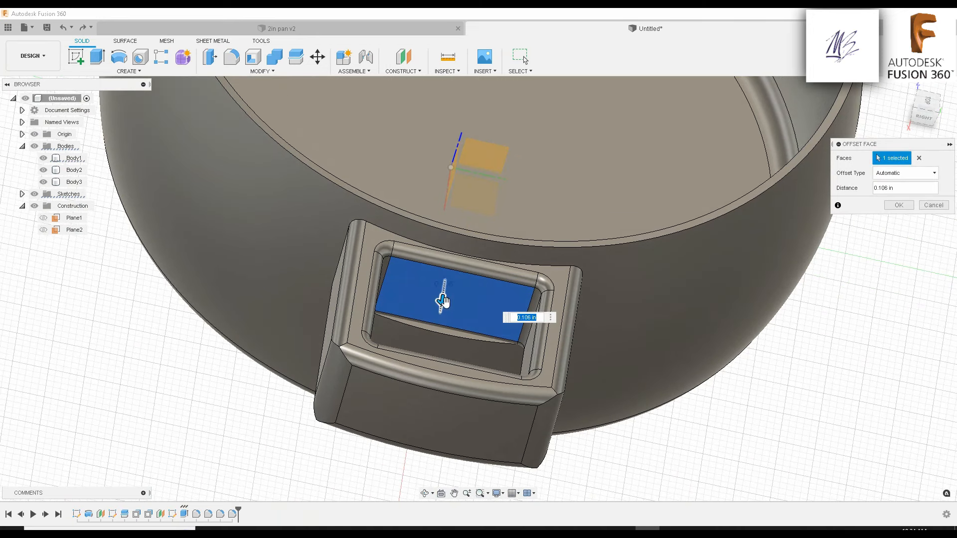
{"action": "left_click_drag", "start_coordinate": [443, 303], "coordinate": [443, 309]}
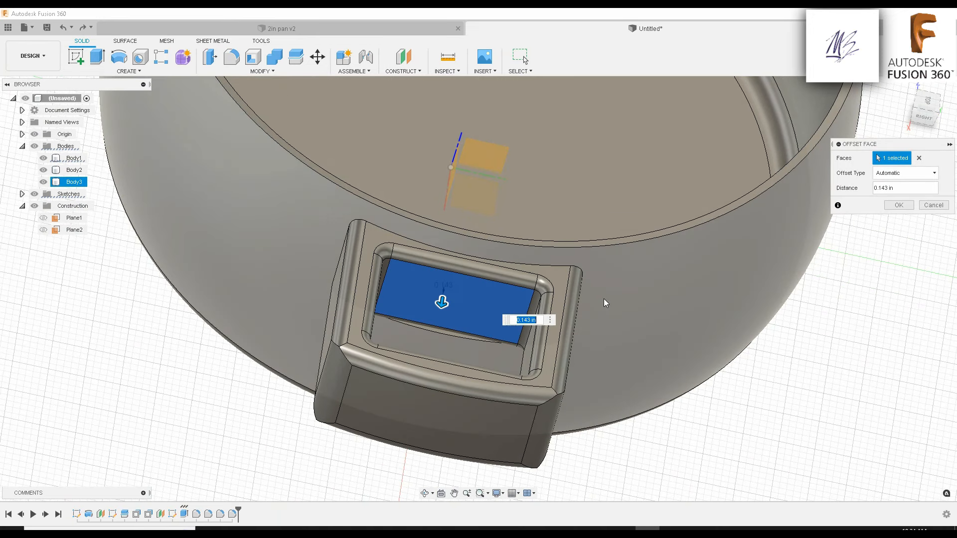
{"action": "left_click_drag", "start_coordinate": [439, 305], "coordinate": [439, 307]}
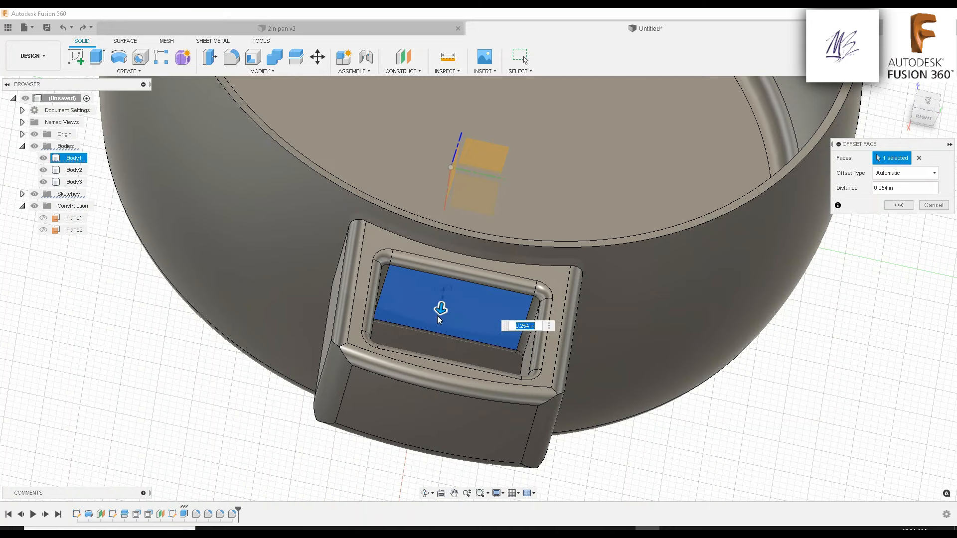
{"action": "mouse_move", "coordinate": [433, 314]}
{"action": "middle_mouse_down", "text": "shift"}
{"action": "mouse_move", "coordinate": [385, 331]}
{"action": "mouse_move", "coordinate": [367, 280]}
{"action": "mouse_move", "coordinate": [375, 256]}
{"action": "mouse_move", "coordinate": [393, 324]}
{"action": "mouse_move", "coordinate": [432, 318]}
{"action": "mouse_move", "coordinate": [431, 330]}
{"action": "middle_mouse_up", "text": "shift"}
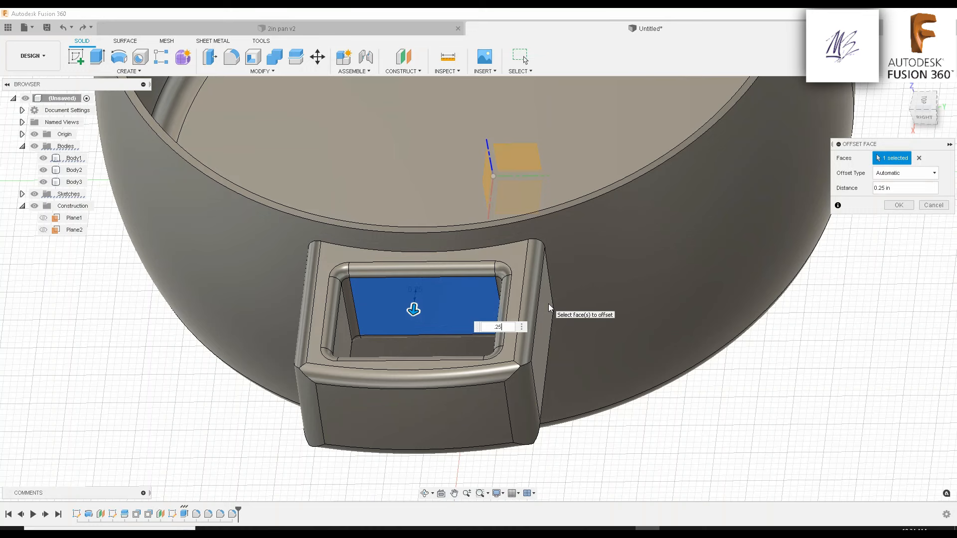
{"action": "key", "text": "Return"}
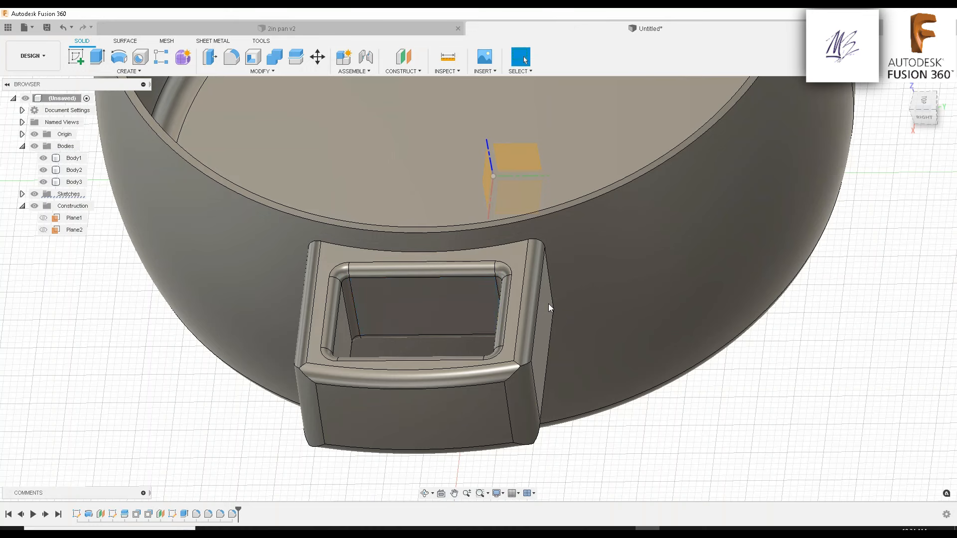
Examine the pan from several sides, comparing the cut handle with the uncut one opposite
{"action": "scroll", "coordinate": [530, 306], "scroll_direction": "down", "scroll_amount": 3}
{"action": "middle_click_drag", "start_coordinate": [529, 307], "coordinate": [673, 234], "text": "shift"}
{"action": "scroll", "coordinate": [522, 278], "scroll_direction": "down", "scroll_amount": 3}
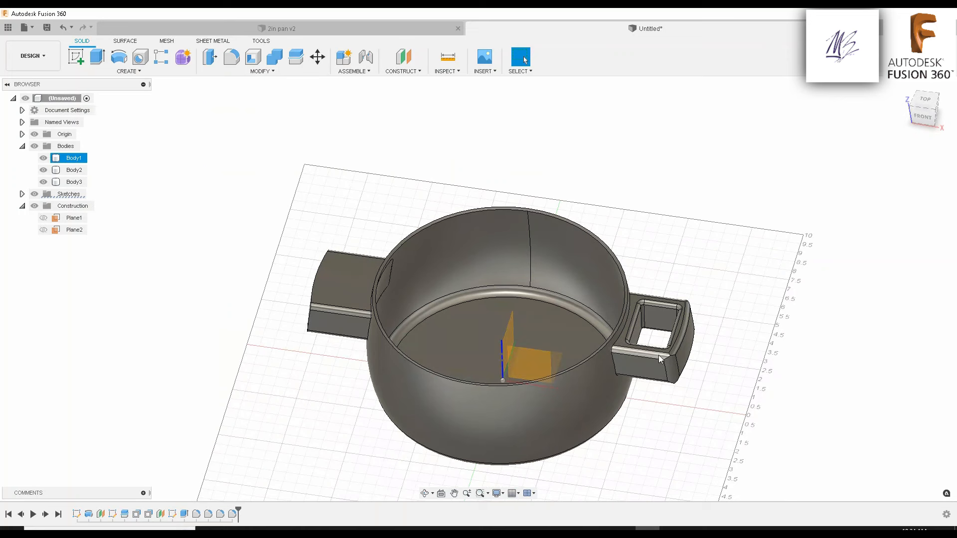
{"action": "scroll", "coordinate": [658, 354], "scroll_direction": "up", "scroll_amount": 4}
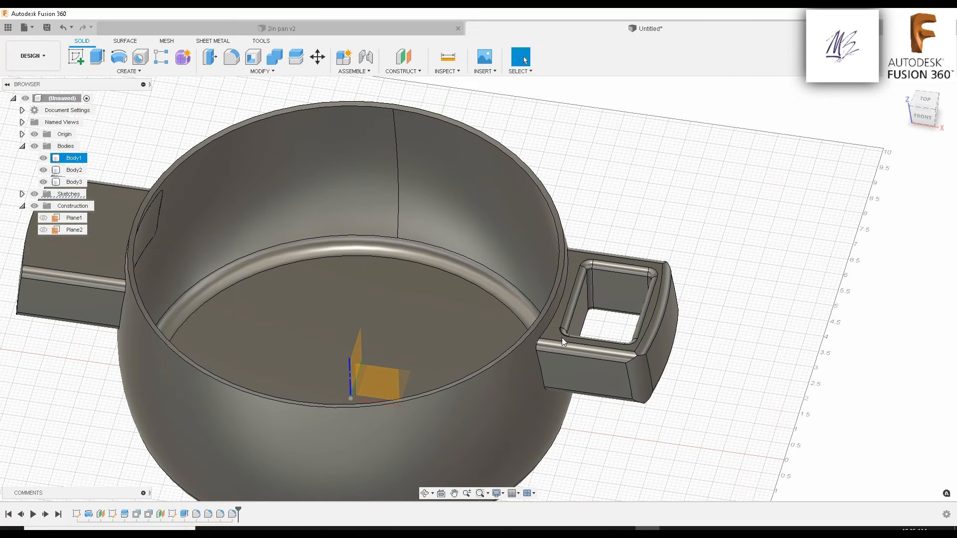
{"action": "middle_click_drag", "start_coordinate": [79, 297], "coordinate": [154, 315]}
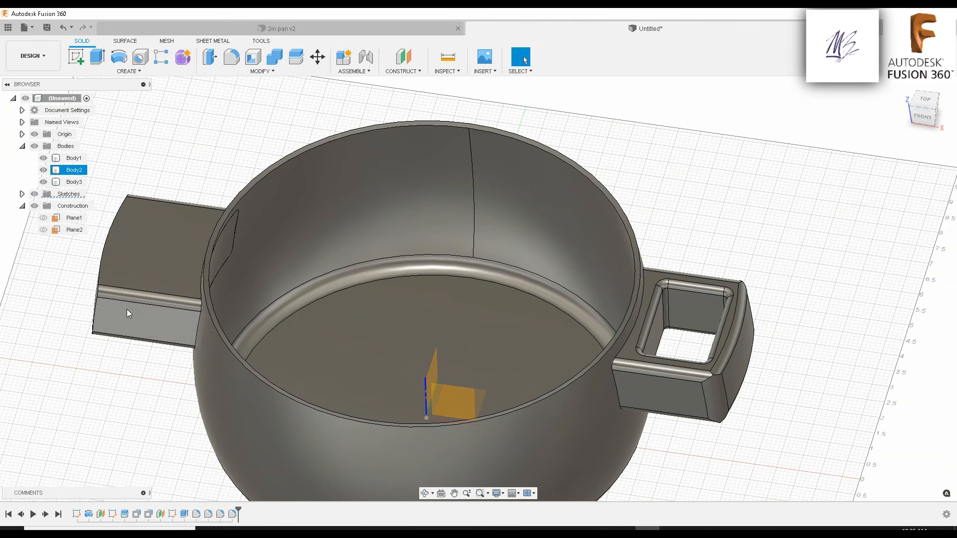
{"action": "middle_click_drag", "start_coordinate": [136, 225], "coordinate": [161, 248], "text": "shift"}
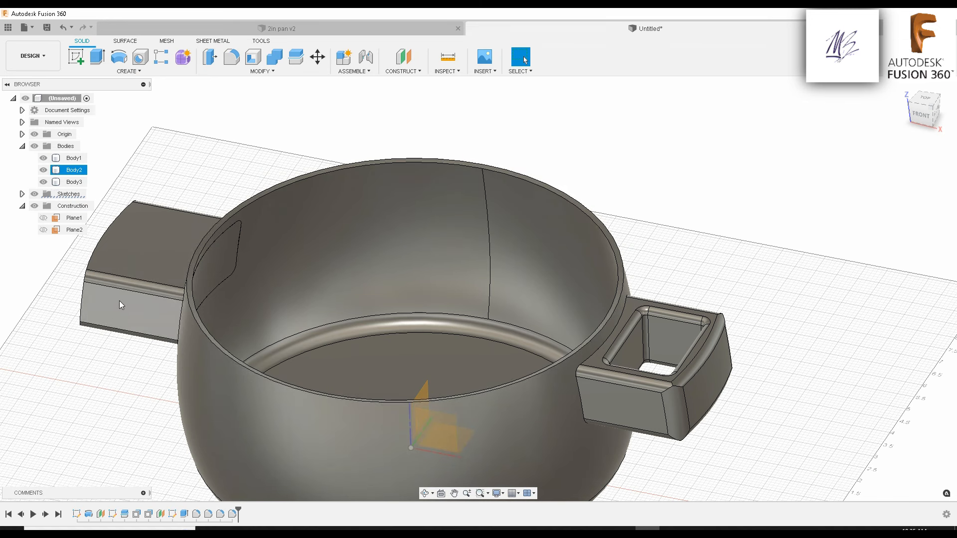
{"action": "scroll", "coordinate": [637, 362], "scroll_direction": "down", "scroll_amount": 1}
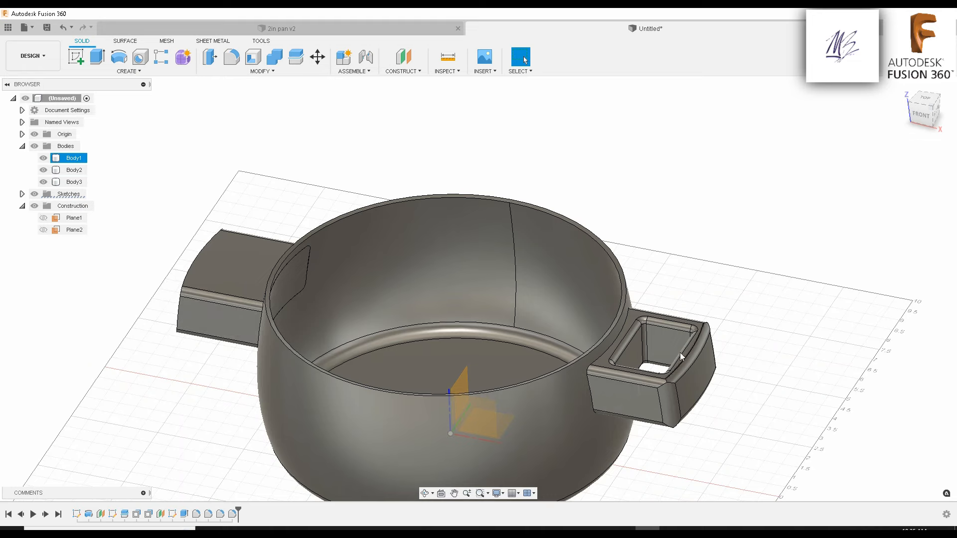
{"action": "middle_click_drag", "start_coordinate": [504, 151], "coordinate": [585, 167], "text": "shift"}
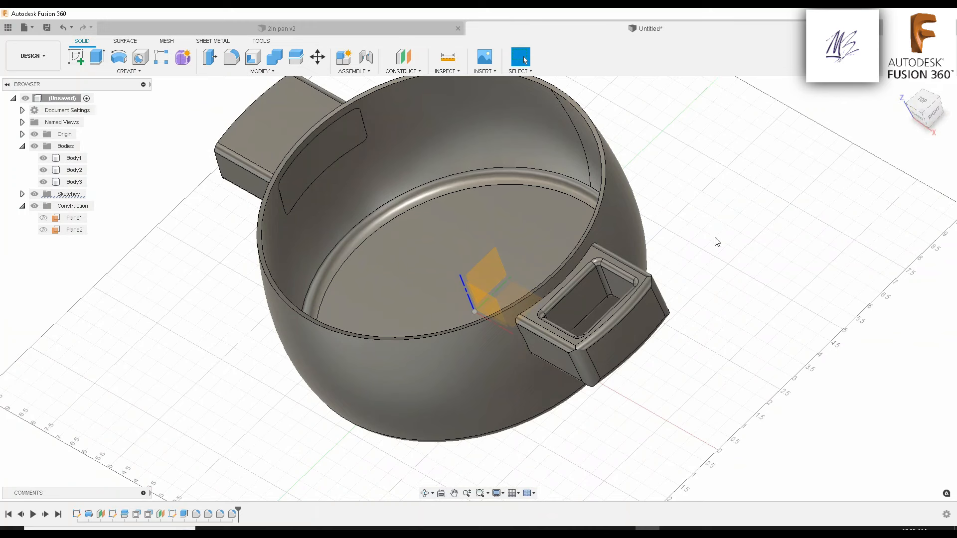
{"action": "mouse_move", "coordinate": [717, 242]}
{"action": "middle_mouse_down", "text": "shift"}
{"action": "mouse_move", "coordinate": [752, 318]}
{"action": "mouse_move", "coordinate": [747, 290]}
{"action": "mouse_move", "coordinate": [743, 375]}
{"action": "mouse_move", "coordinate": [685, 200]}
{"action": "mouse_move", "coordinate": [698, 239]}
{"action": "middle_mouse_up", "text": "shift"}
Mirror the cut handle, Body1, across the origin plane midway between the handles as a new body
{"action": "left_click", "coordinate": [67, 182]}
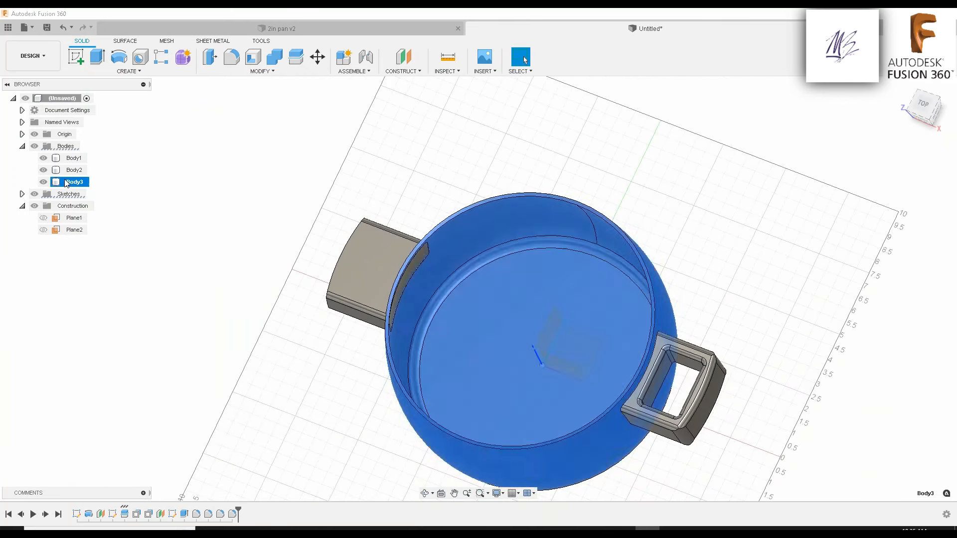
{"action": "left_click", "coordinate": [64, 159]}
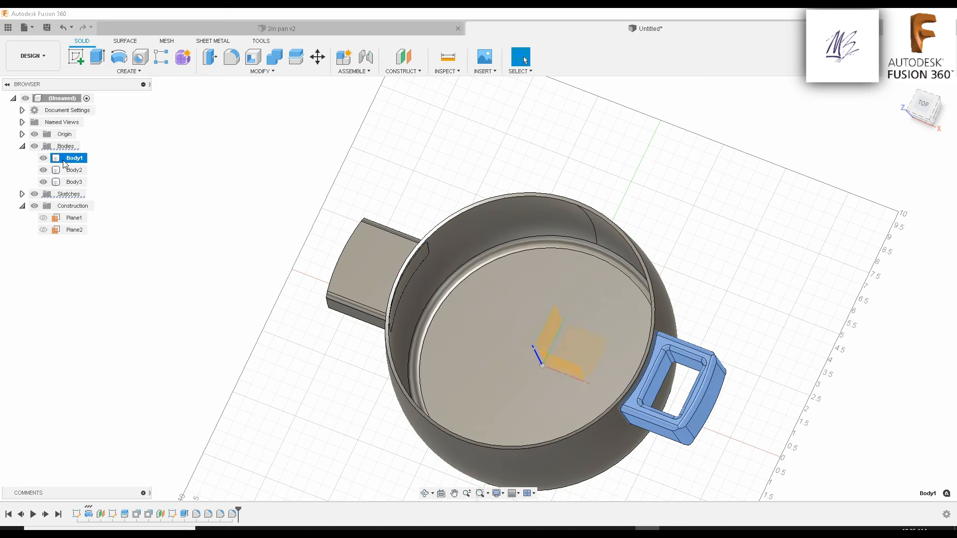
{"action": "left_click", "coordinate": [125, 42]}
{"action": "left_click", "coordinate": [115, 71]}
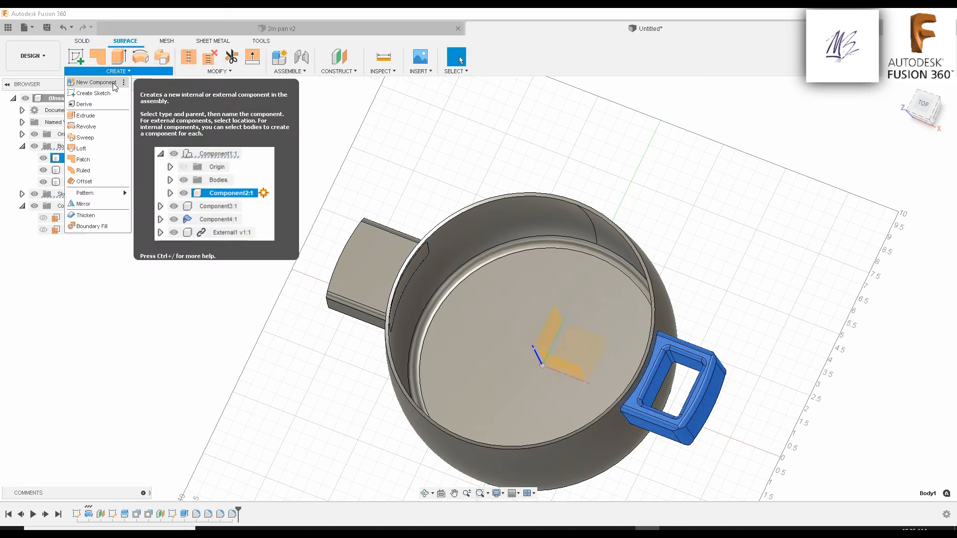
{"action": "left_click", "coordinate": [84, 204]}
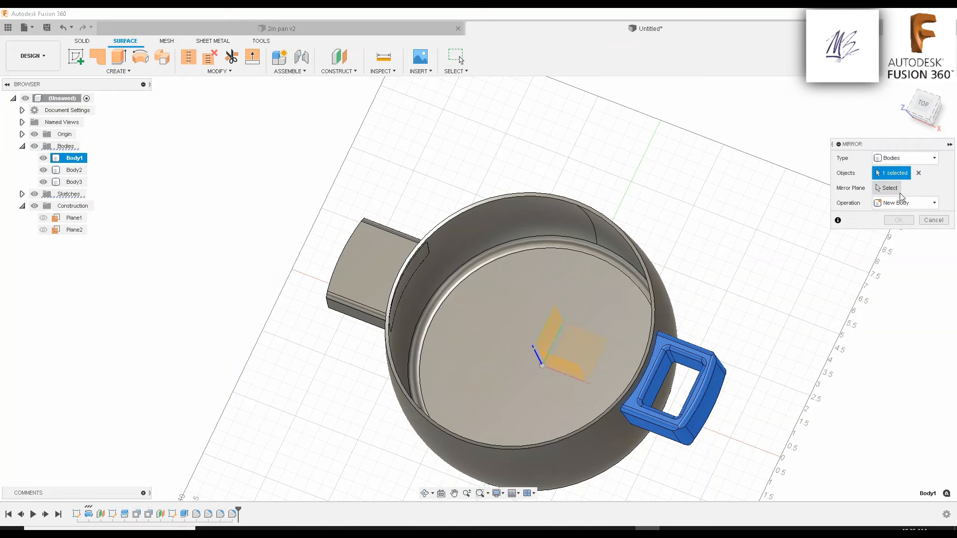
{"action": "left_click", "coordinate": [889, 189]}
{"action": "left_click", "coordinate": [548, 337]}
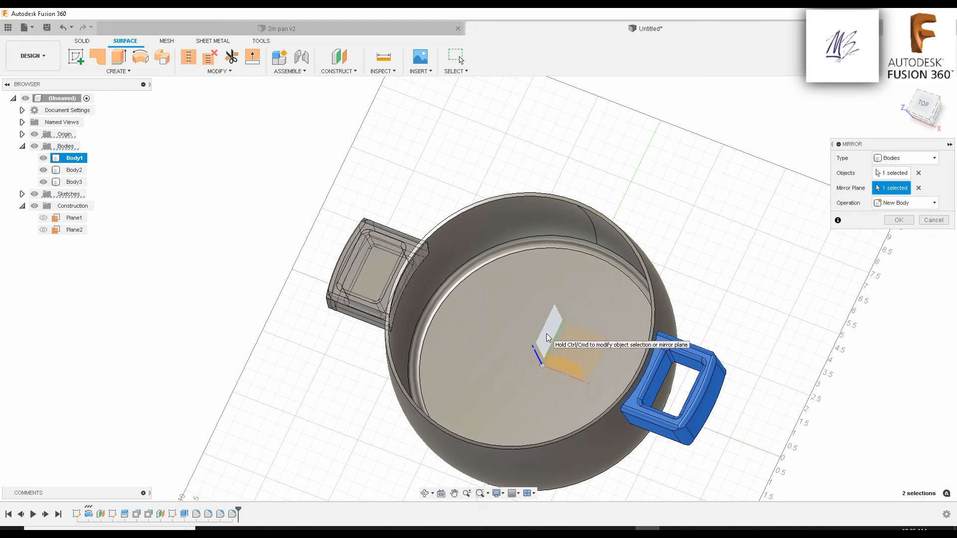
{"action": "left_click", "coordinate": [899, 222]}
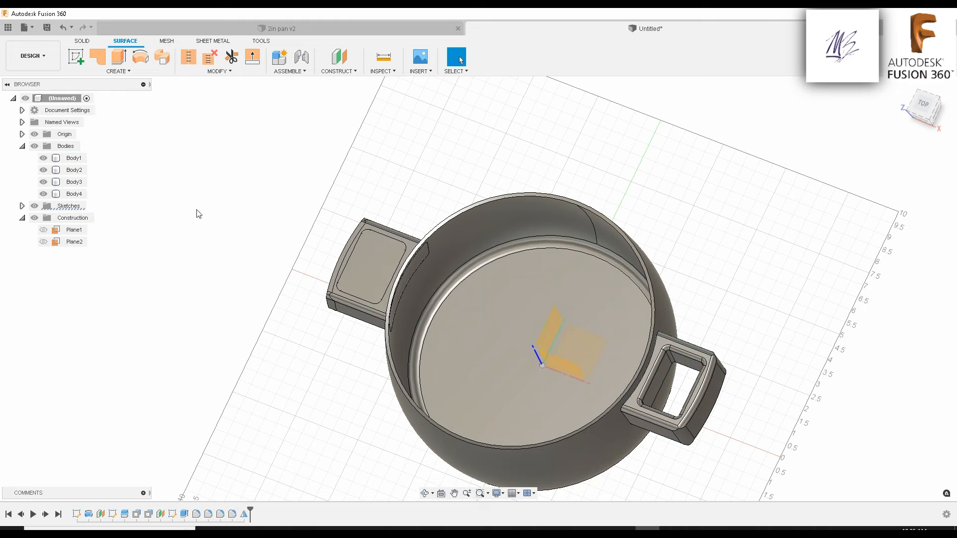
Try deleting the uncut handle Body2 despite its dependent features, and toggle the visibility of the mirrored handle Body4
{"action": "left_click", "coordinate": [69, 170]}
{"action": "key", "text": "Delete"}
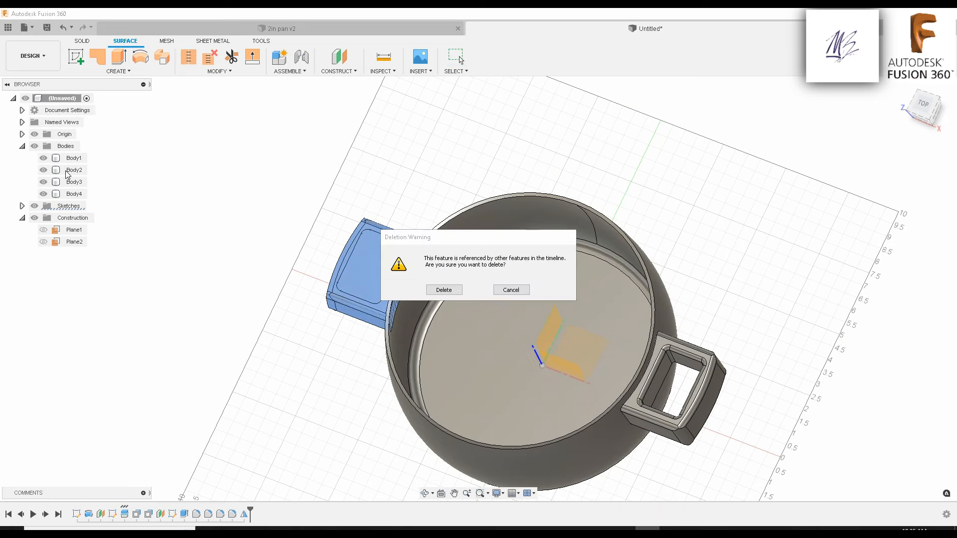
{"action": "left_click", "coordinate": [447, 291]}
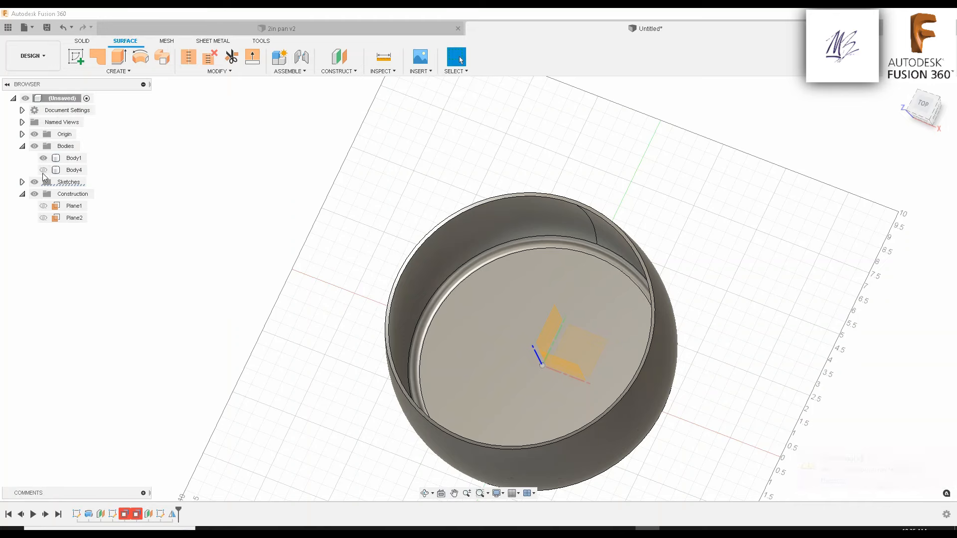
{"action": "left_click", "coordinate": [44, 170]}
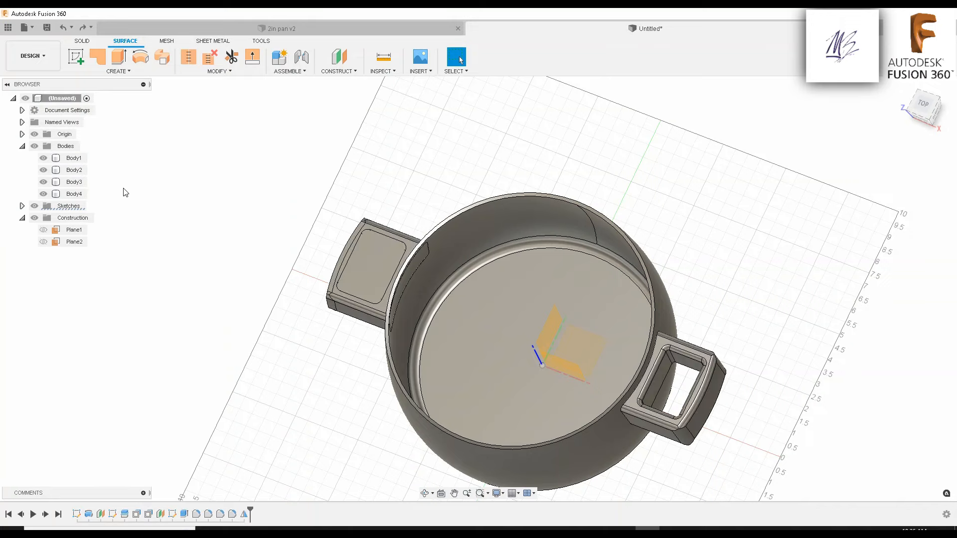
Hide the uncut handle Body2 so that it does not cover the opening of the mirrored handle Body4
{"action": "left_click", "coordinate": [74, 181]}
{"action": "middle_click_drag", "start_coordinate": [623, 259], "coordinate": [648, 279], "text": "shift"}
{"action": "left_click", "coordinate": [374, 405]}
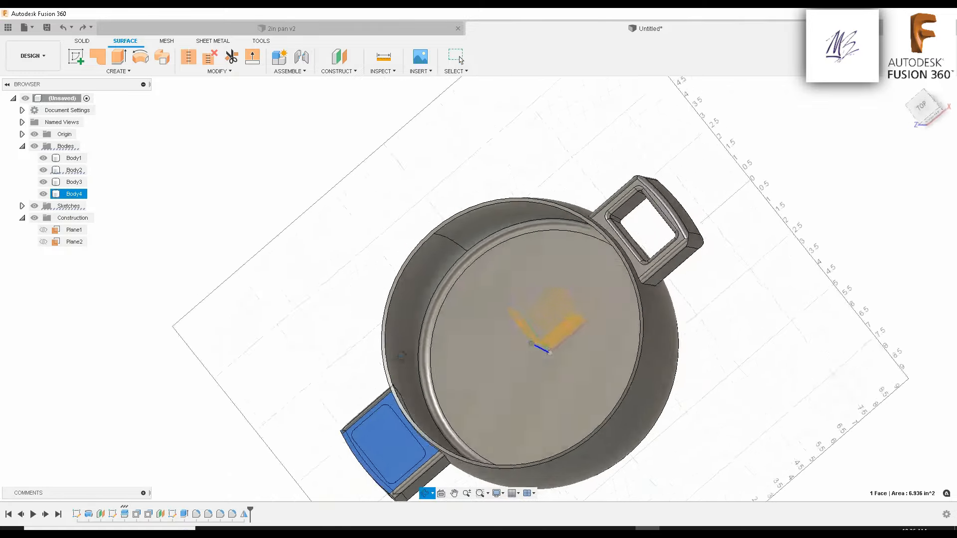
{"action": "middle_click_drag", "start_coordinate": [401, 355], "coordinate": [399, 329], "text": "shift"}
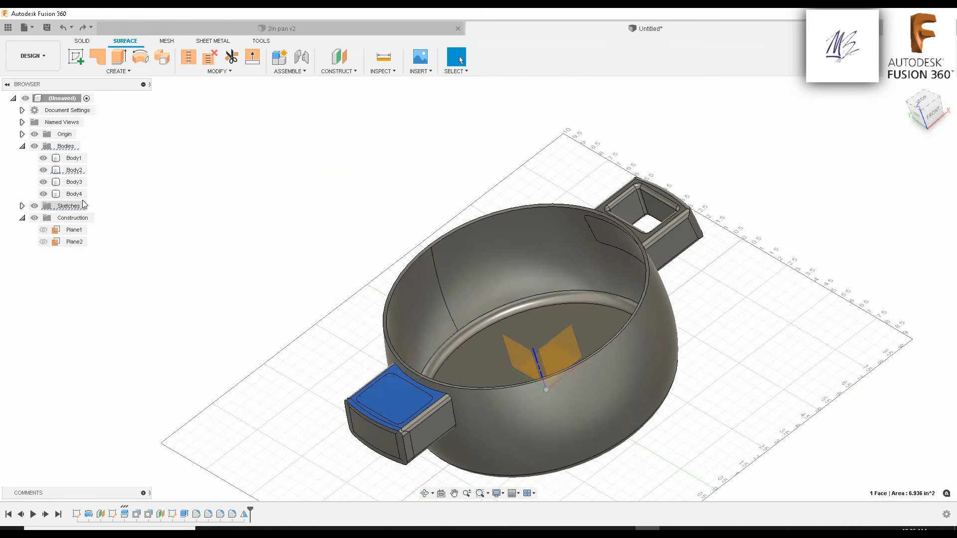
{"action": "left_click", "coordinate": [43, 170]}
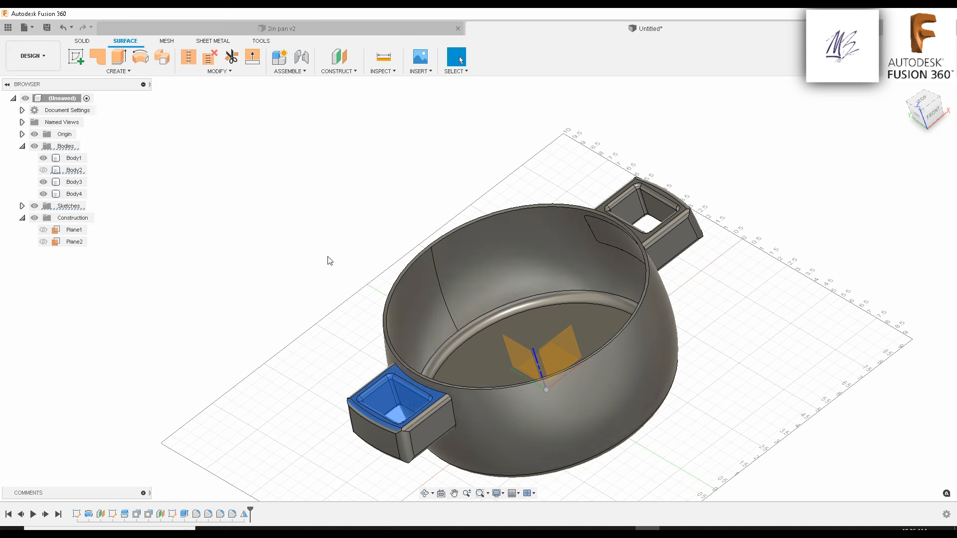
{"action": "left_click", "coordinate": [299, 289]}
{"action": "middle_click_drag", "start_coordinate": [293, 295], "coordinate": [274, 309], "text": "shift"}
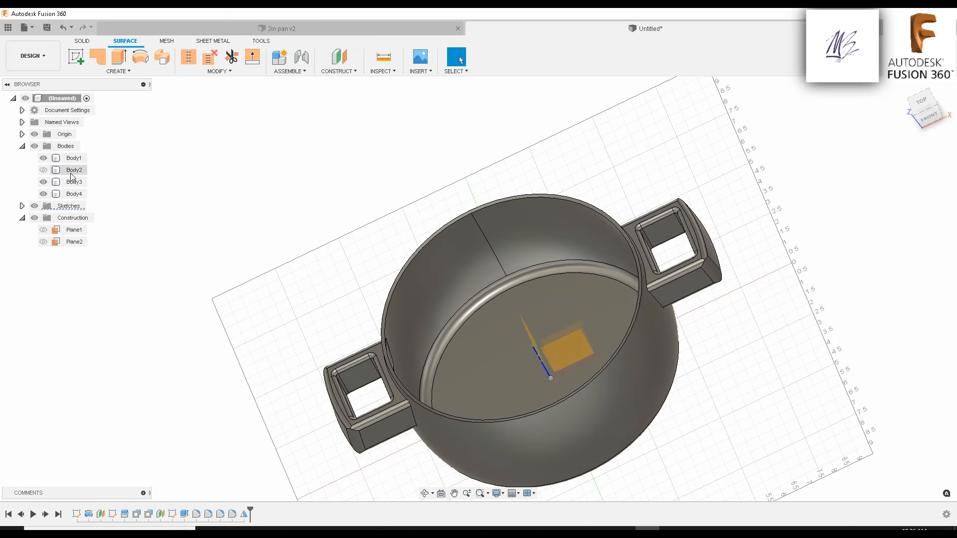
{"action": "right_click", "coordinate": [74, 170]}
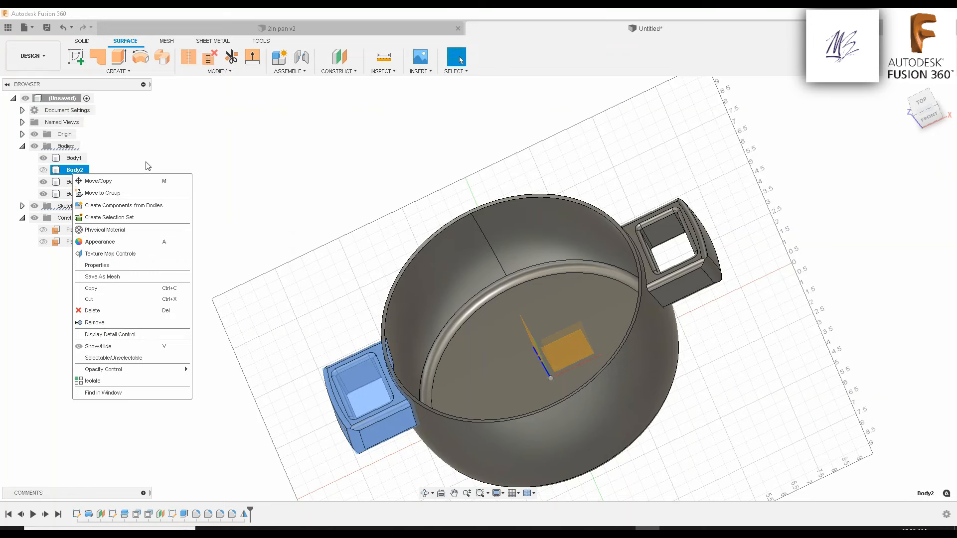
{"action": "left_click", "coordinate": [158, 157]}
{"action": "key", "text": "alt+Tab"}
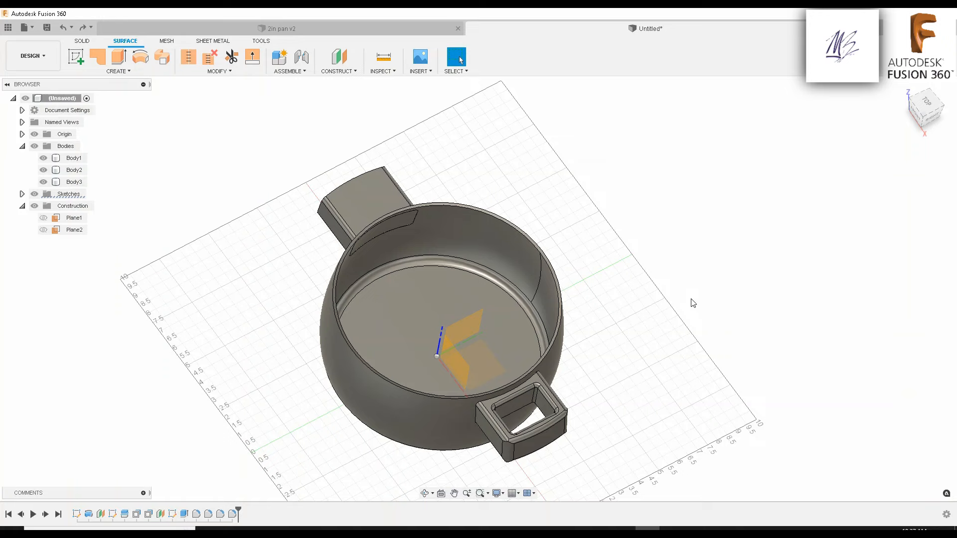
Delete the top face of the uncut handle Body2
{"action": "mouse_move", "coordinate": [693, 310]}
{"action": "middle_mouse_down", "text": "shift"}
{"action": "mouse_move", "coordinate": [721, 299]}
{"action": "mouse_move", "coordinate": [702, 301]}
{"action": "middle_mouse_up", "text": "shift"}
{"action": "middle_click_drag", "start_coordinate": [573, 351], "coordinate": [411, 249], "text": "shift"}
{"action": "key", "text": "Escape"}
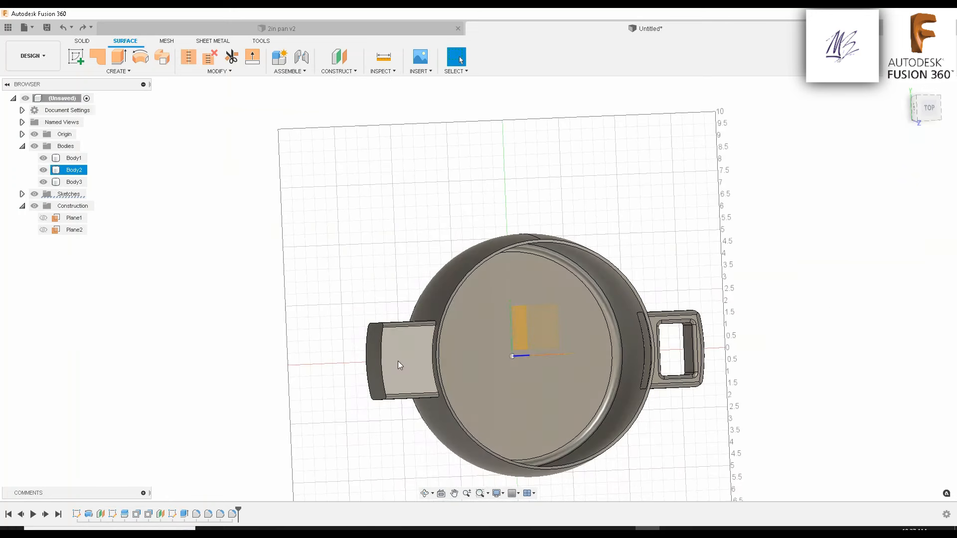
{"action": "left_click", "coordinate": [390, 368]}
{"action": "middle_click_drag", "start_coordinate": [389, 318], "coordinate": [499, 348], "text": "shift"}
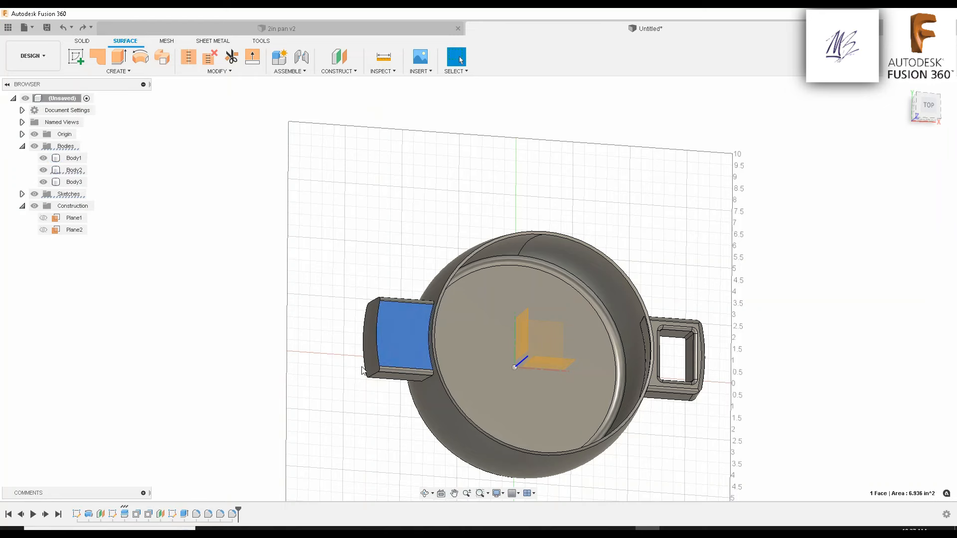
{"action": "scroll", "coordinate": [364, 349], "scroll_direction": "up", "scroll_amount": 3}
{"action": "left_click", "coordinate": [305, 294]}
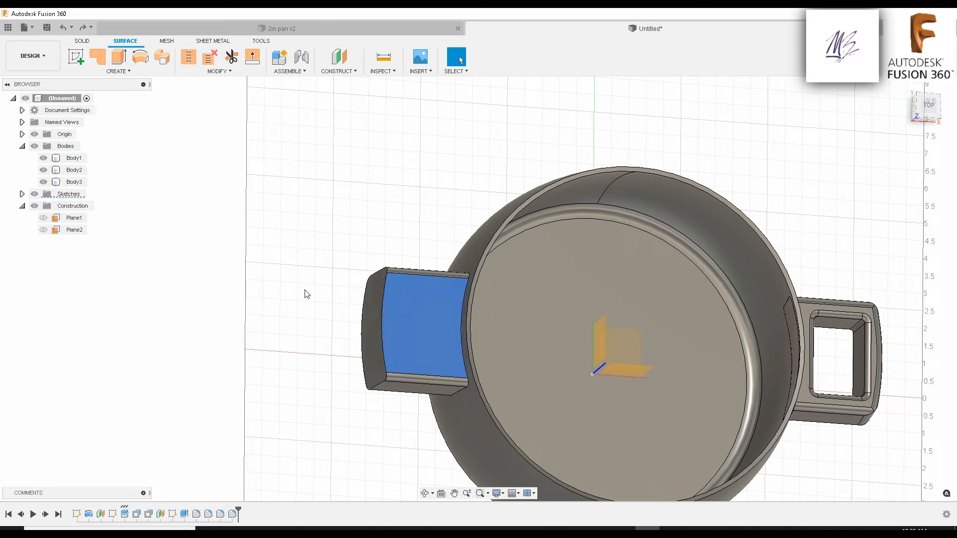
{"action": "left_click", "coordinate": [409, 314]}
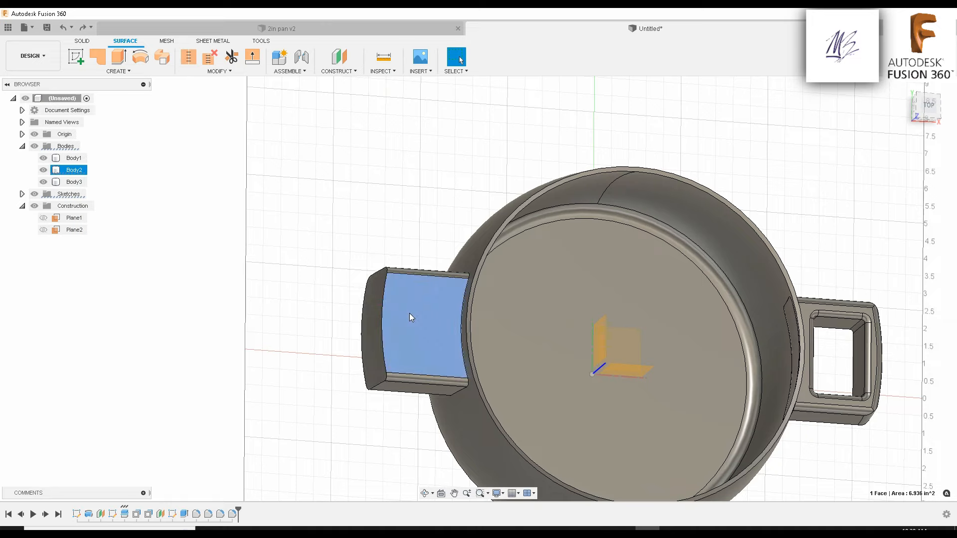
{"action": "key", "text": "Delete"}
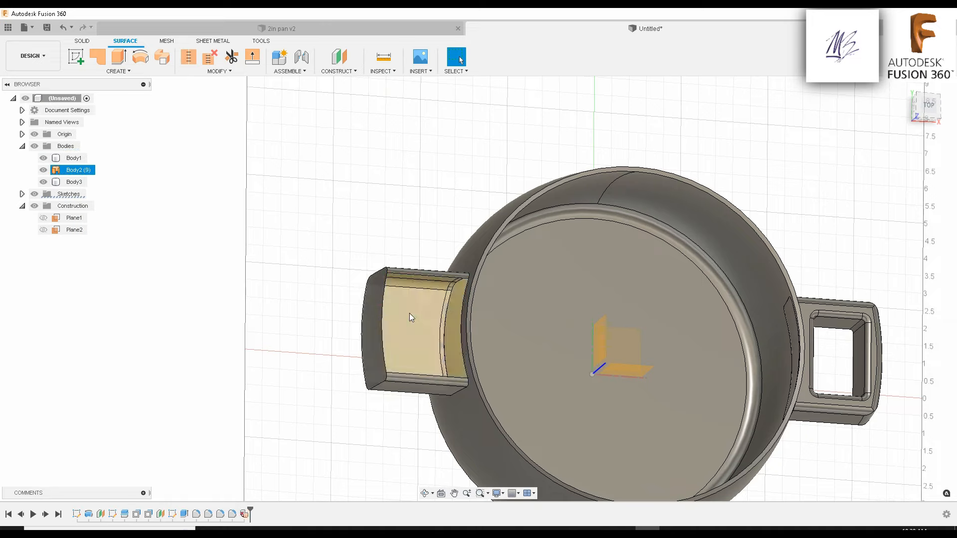
Delete the outer end face and the broad underside face of the opened handle Body2
{"action": "middle_click_drag", "start_coordinate": [404, 323], "coordinate": [369, 311], "text": "shift"}
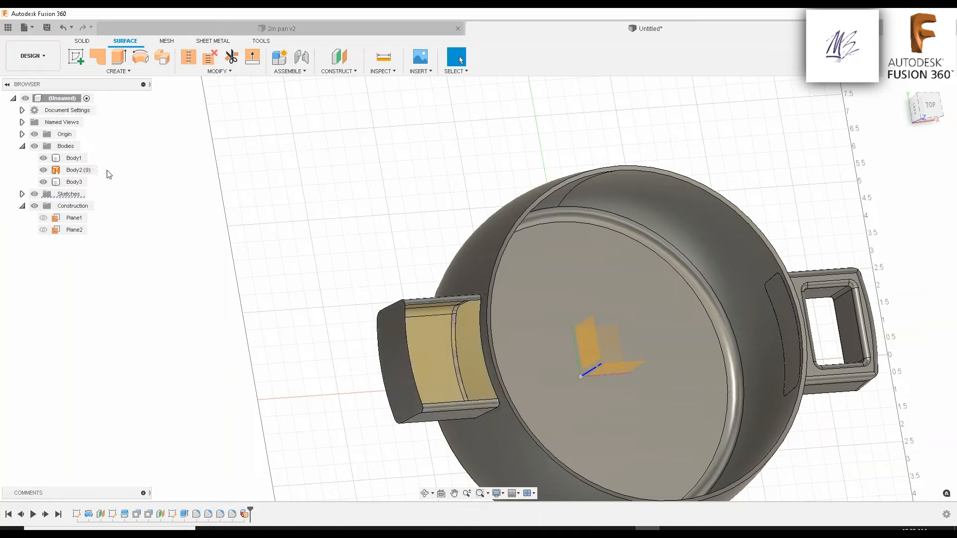
{"action": "left_click", "coordinate": [396, 365]}
{"action": "key", "text": "Delete"}
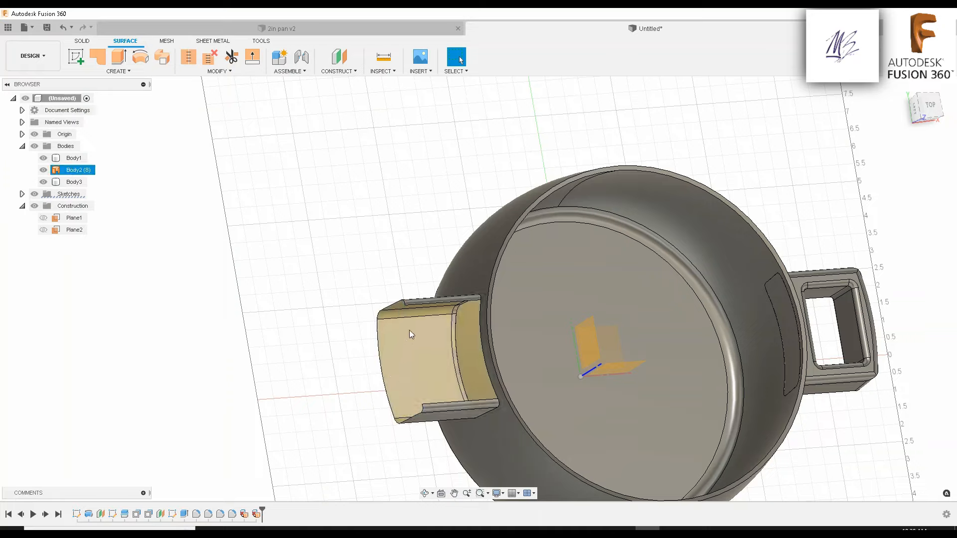
{"action": "left_click", "coordinate": [411, 314]}
{"action": "key", "text": "Delete"}
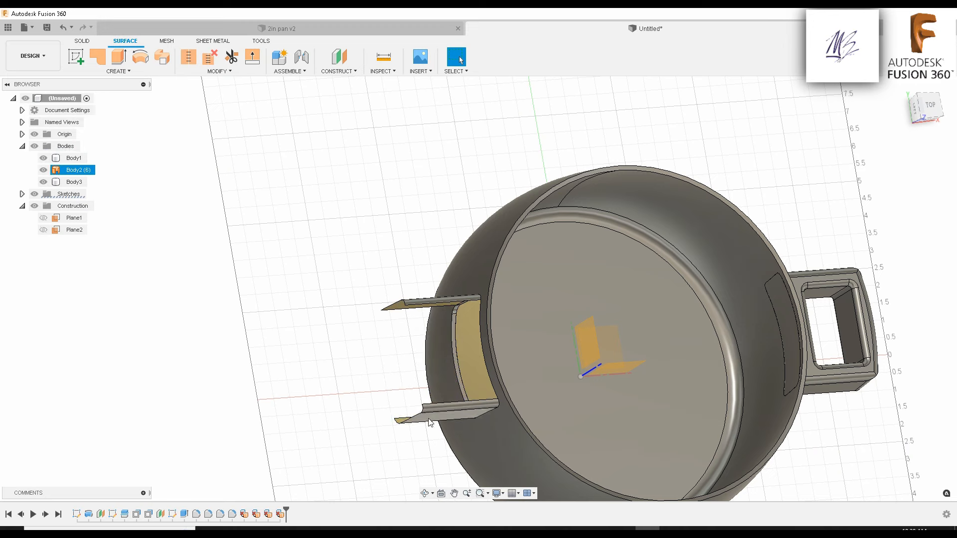
Delete the remaining side and rounded edge faces of Body2, keeping only the face set into the pan wall
{"action": "left_click", "coordinate": [432, 414]}
{"action": "left_click", "coordinate": [431, 417]}
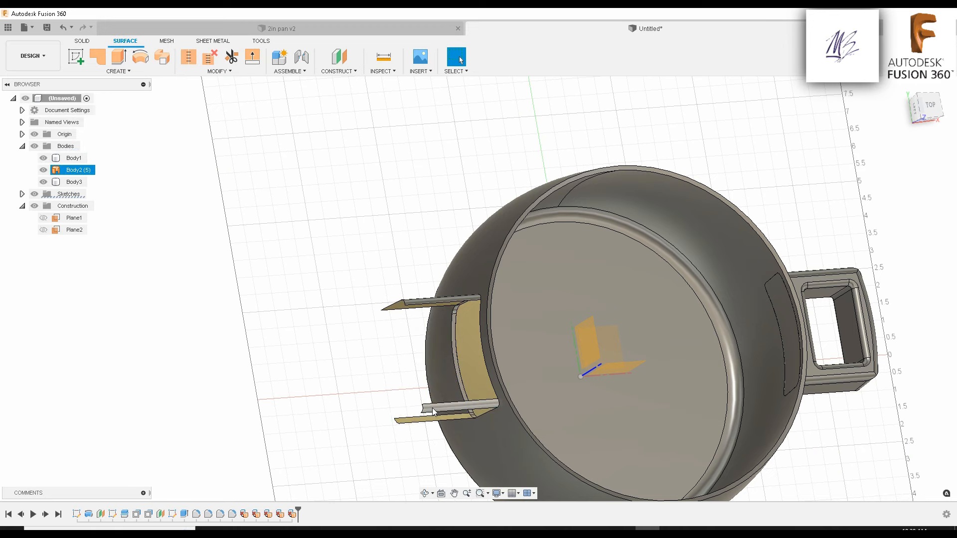
{"action": "key", "text": "Delete"}
{"action": "scroll", "coordinate": [413, 425], "scroll_direction": "up", "scroll_amount": 4}
{"action": "left_click", "coordinate": [412, 420]}
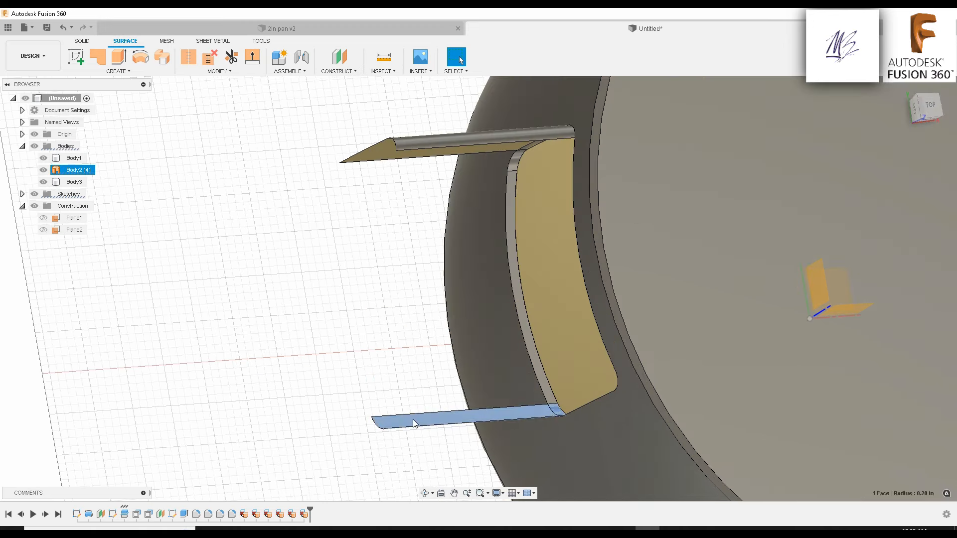
{"action": "key", "text": "Delete"}
{"action": "left_click", "coordinate": [376, 151]}
{"action": "key", "text": "Delete"}
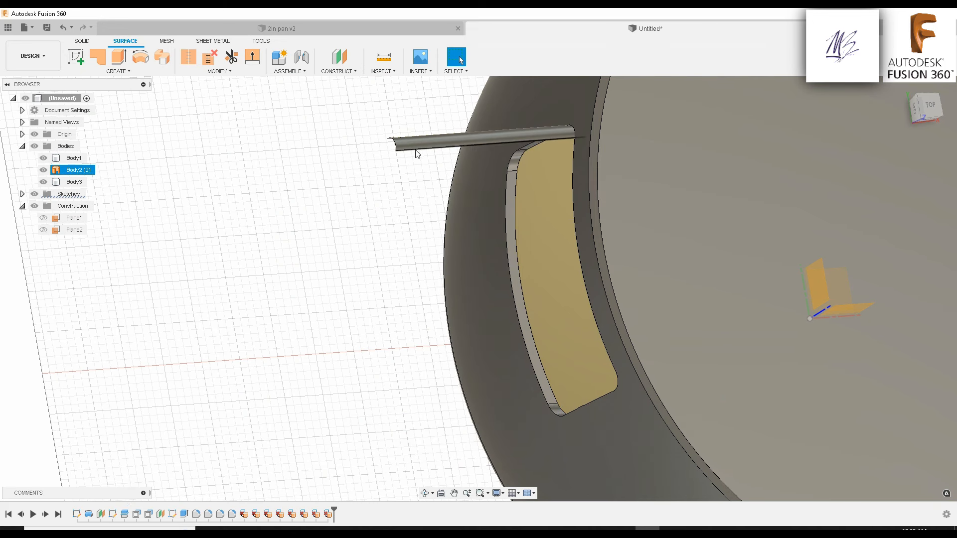
{"action": "left_click", "coordinate": [416, 142]}
{"action": "key", "text": "Delete"}
{"action": "scroll", "coordinate": [426, 270], "scroll_direction": "down", "scroll_amount": 5}
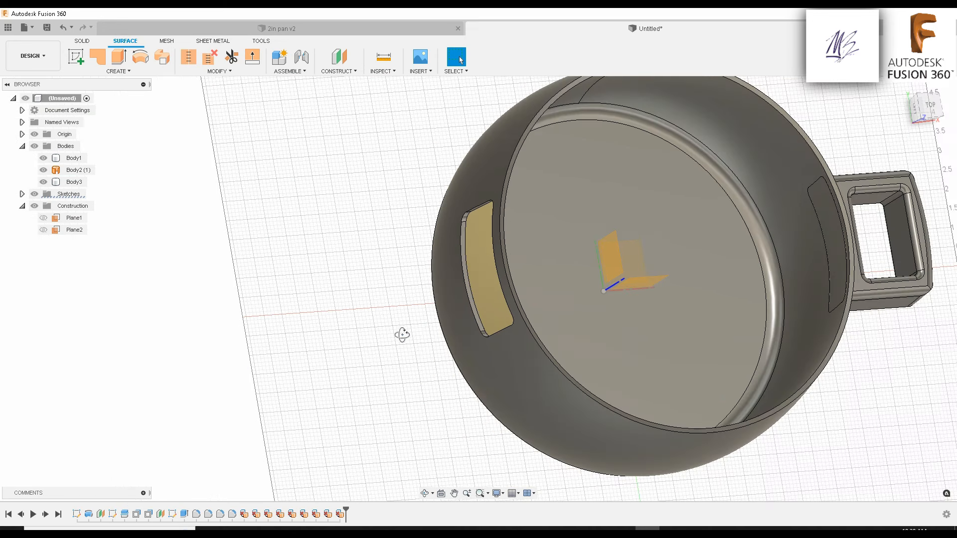
Examine the leftover Body2 face in the pan wall from outside and above
{"action": "middle_click_drag", "start_coordinate": [402, 335], "coordinate": [514, 249], "text": "shift"}
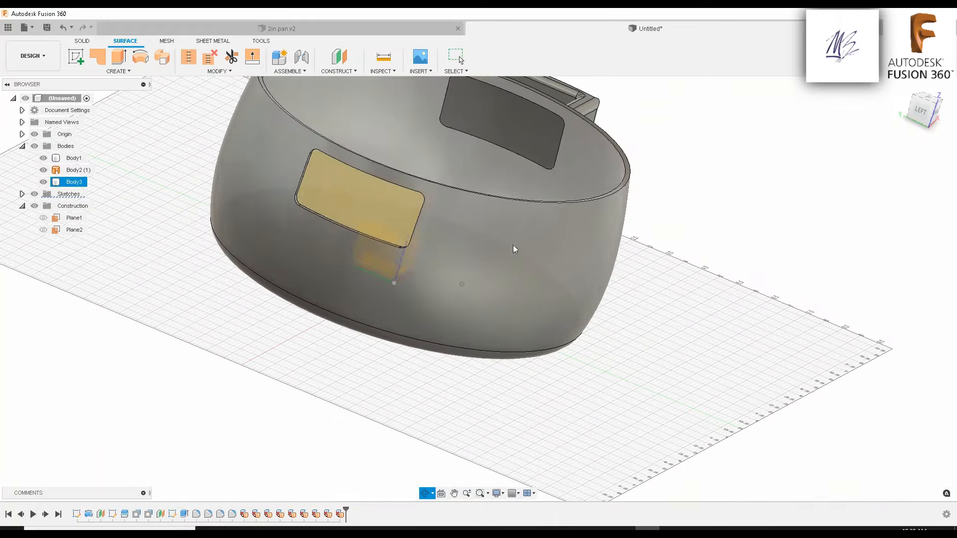
{"action": "middle_click_drag", "start_coordinate": [336, 208], "coordinate": [321, 194], "text": "shift"}
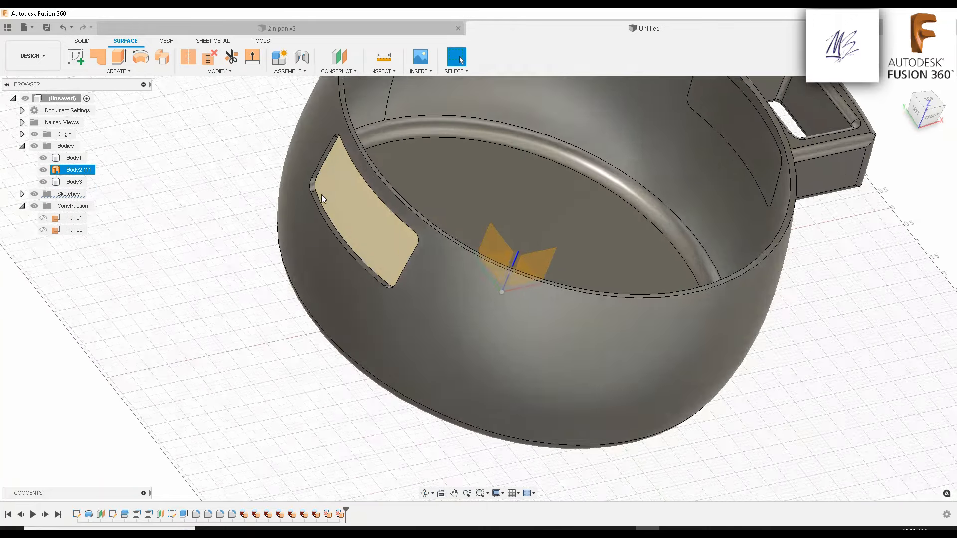
{"action": "scroll", "coordinate": [319, 192], "scroll_direction": "up", "scroll_amount": 5}
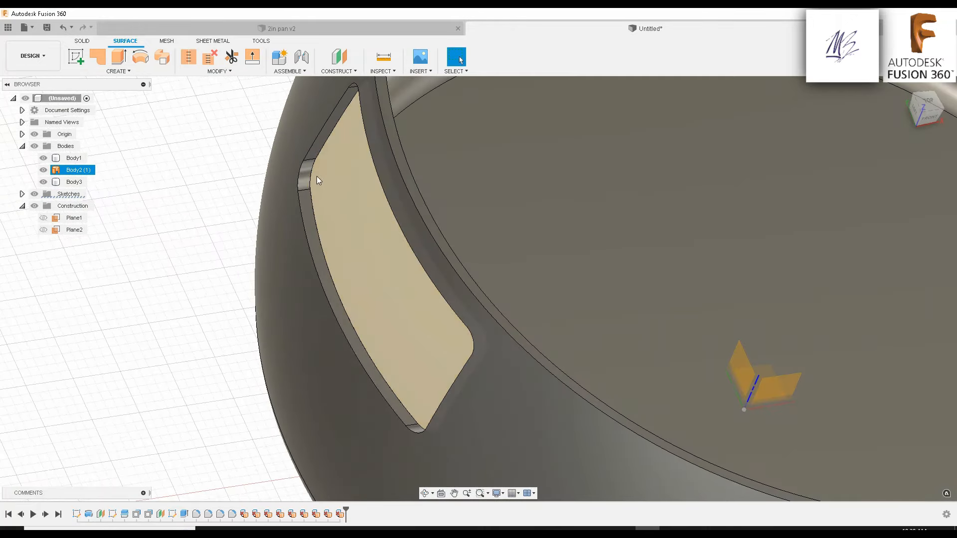
{"action": "scroll", "coordinate": [376, 222], "scroll_direction": "down", "scroll_amount": 5}
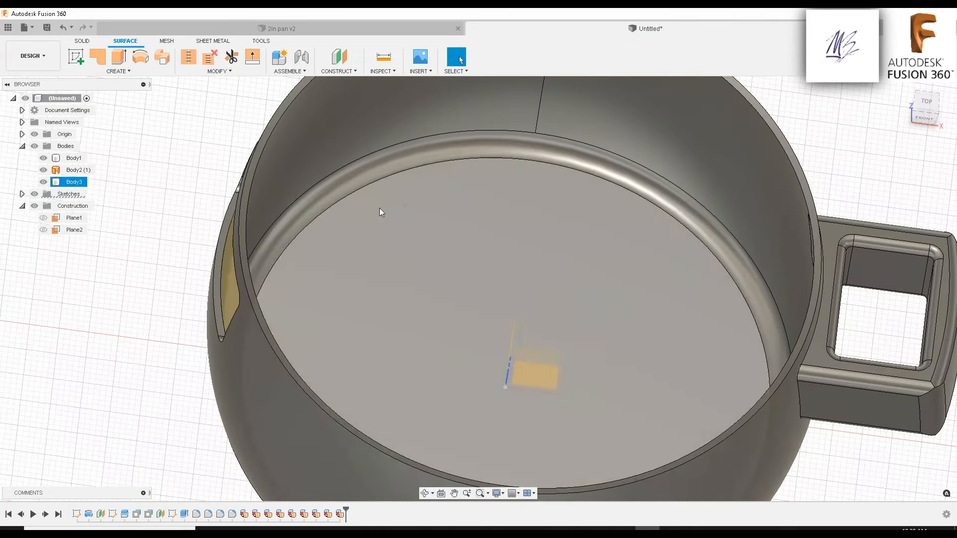
{"action": "middle_click_drag", "start_coordinate": [240, 219], "coordinate": [256, 232], "text": "shift"}
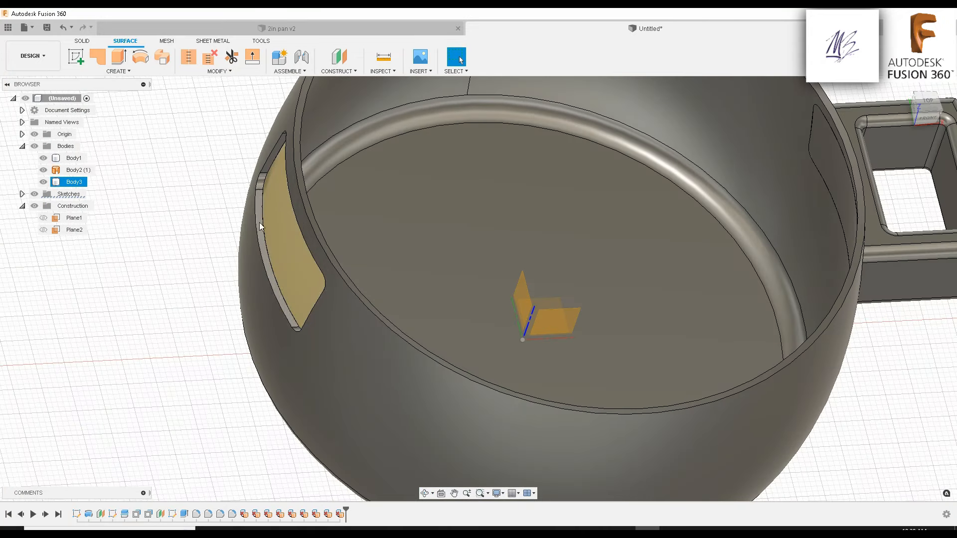
{"action": "scroll", "coordinate": [566, 360], "scroll_direction": "down", "scroll_amount": 5}
{"action": "middle_click_drag", "start_coordinate": [566, 360], "coordinate": [543, 378], "text": "shift"}
{"action": "left_click", "coordinate": [372, 224]}
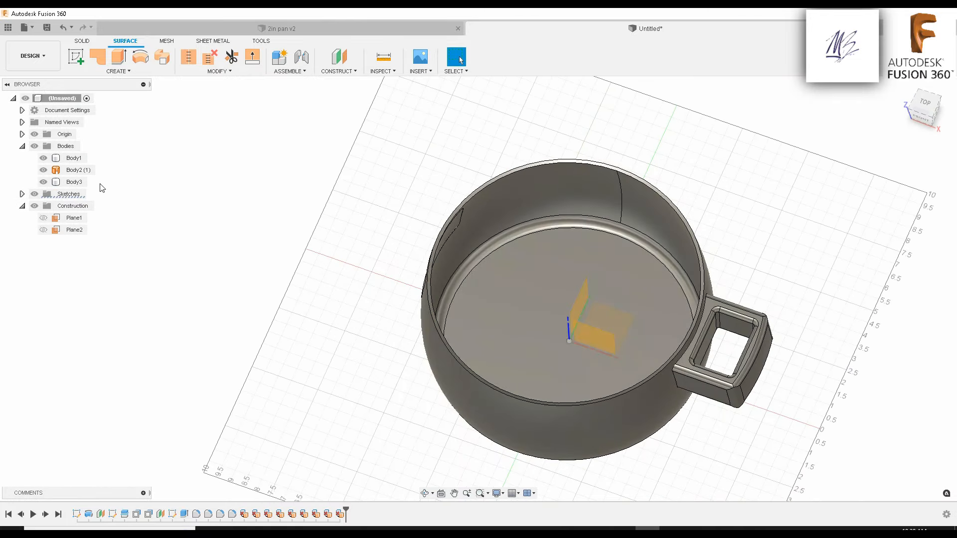
{"action": "left_click", "coordinate": [82, 41]}
{"action": "left_click", "coordinate": [128, 42]}
{"action": "left_click", "coordinate": [167, 41]}
{"action": "left_click", "coordinate": [213, 42]}
{"action": "left_click", "coordinate": [125, 43]}
{"action": "key", "text": "alt+Tab"}
{"action": "key", "text": "alt+Tab"}
Mirror the cut handle Body1 across the origin plane midway through the pan, using the New Body operation
{"action": "left_click", "coordinate": [708, 390]}
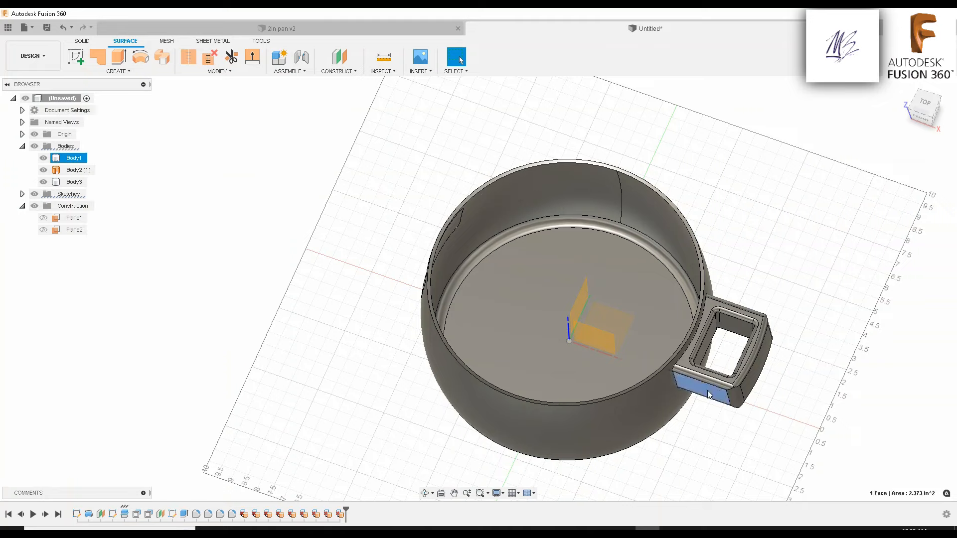
{"action": "left_click", "coordinate": [74, 159]}
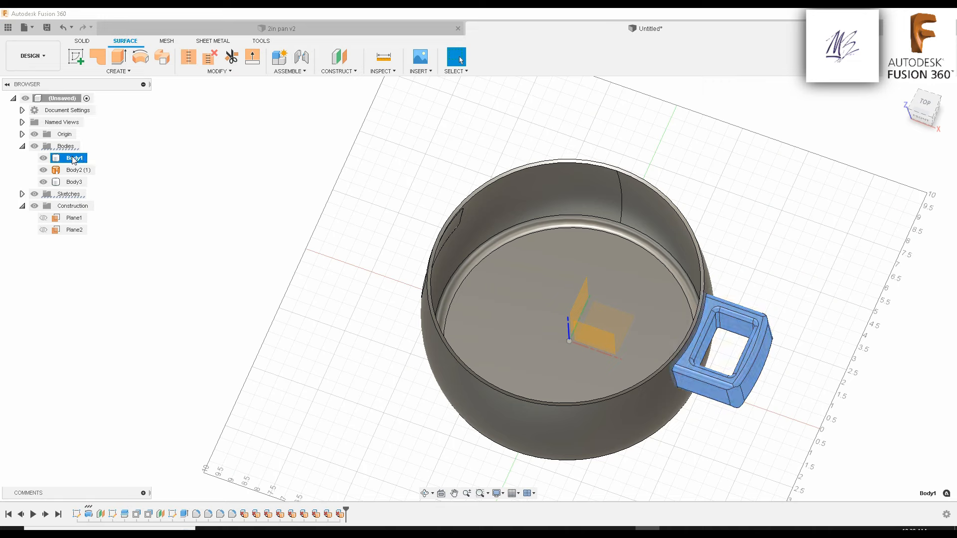
{"action": "left_click", "coordinate": [199, 75]}
{"action": "left_click", "coordinate": [141, 73]}
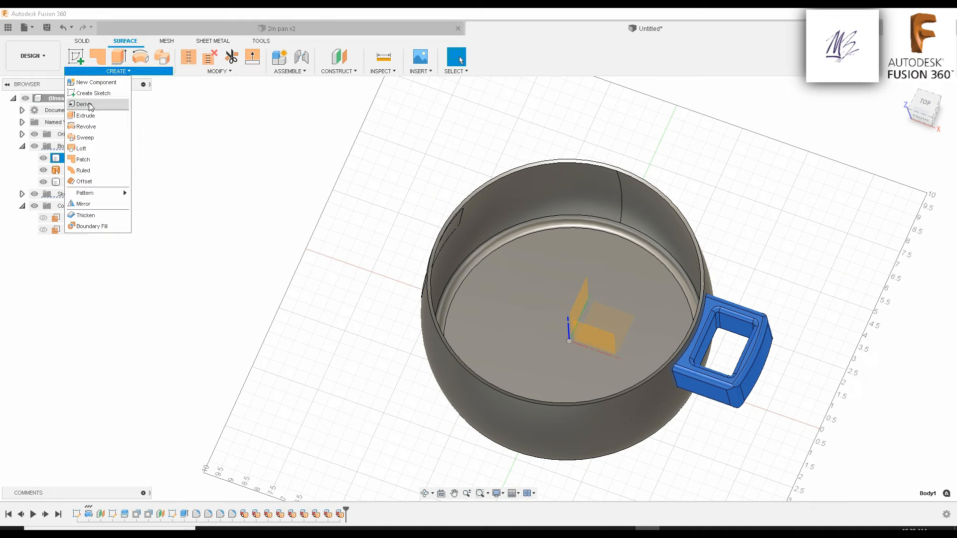
{"action": "left_click", "coordinate": [99, 203]}
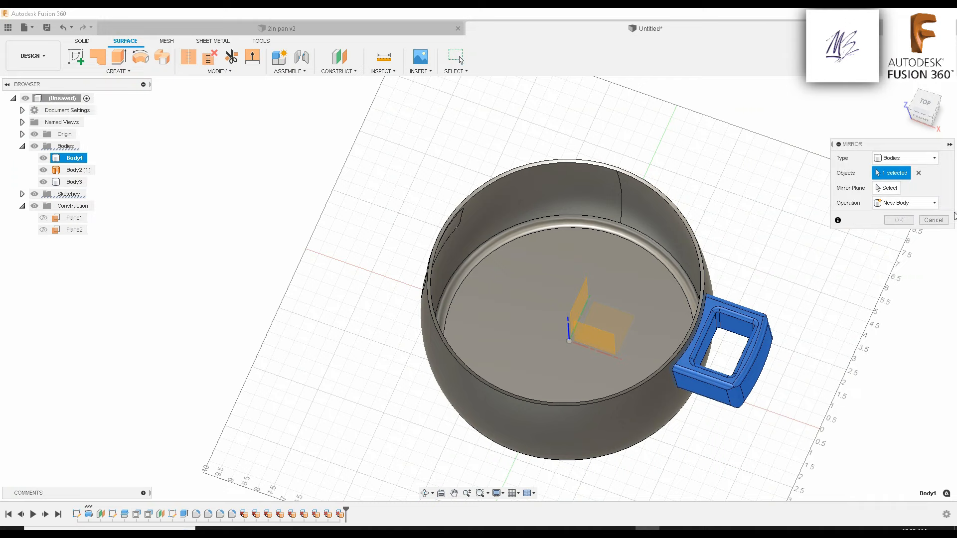
{"action": "left_click", "coordinate": [888, 188]}
{"action": "scroll", "coordinate": [580, 321], "scroll_direction": "up", "scroll_amount": 5}
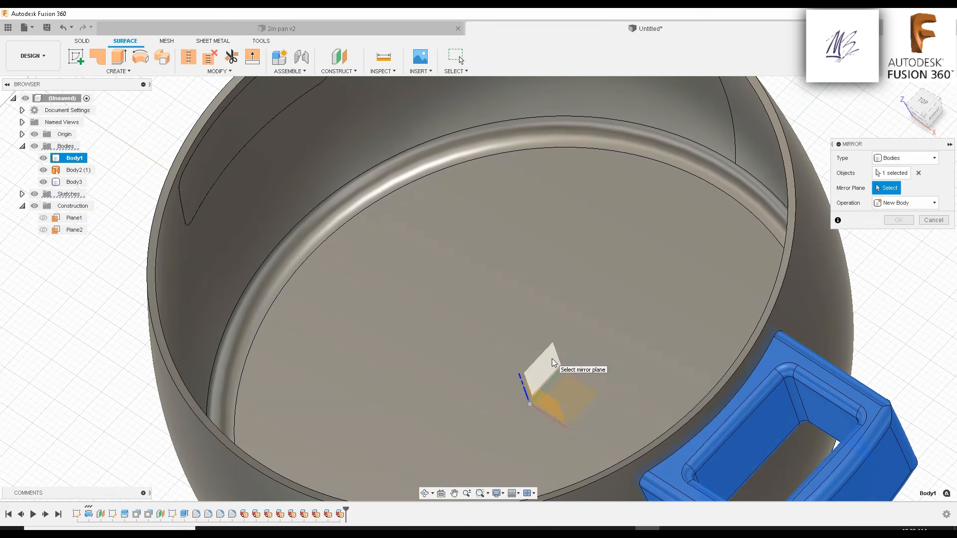
{"action": "left_click", "coordinate": [552, 362]}
{"action": "scroll", "coordinate": [552, 363], "scroll_direction": "down", "scroll_amount": 5}
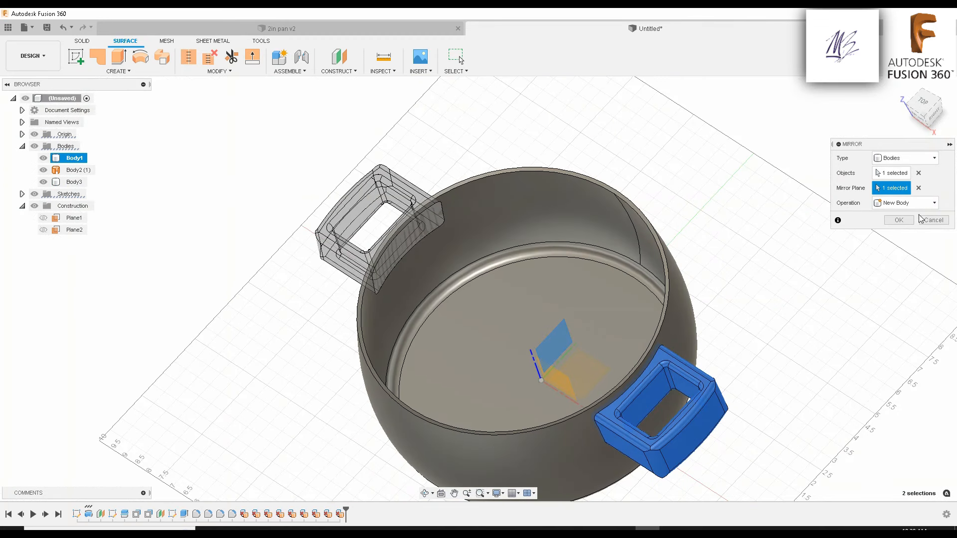
{"action": "left_click", "coordinate": [904, 204]}
{"action": "left_click", "coordinate": [892, 215]}
{"action": "left_click", "coordinate": [904, 221]}
Delete the leftover Body2 face that overlaps the mirrored handle on the pan's inner wall
{"action": "scroll", "coordinate": [715, 252], "scroll_direction": "down", "scroll_amount": 3}
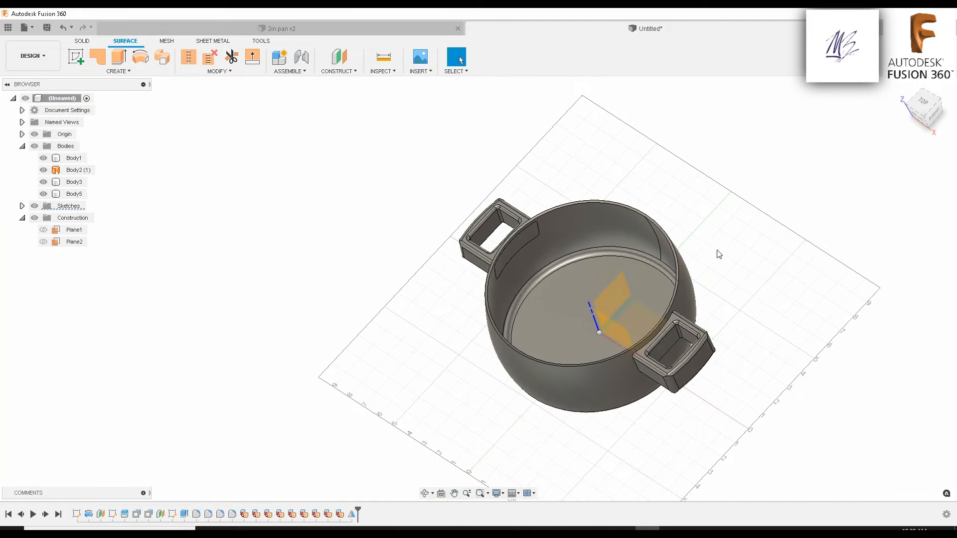
{"action": "middle_click_drag", "start_coordinate": [714, 252], "coordinate": [804, 237], "text": "shift"}
{"action": "scroll", "coordinate": [708, 287], "scroll_direction": "up", "scroll_amount": 3}
{"action": "middle_click_drag", "start_coordinate": [680, 301], "coordinate": [341, 232], "text": "shift"}
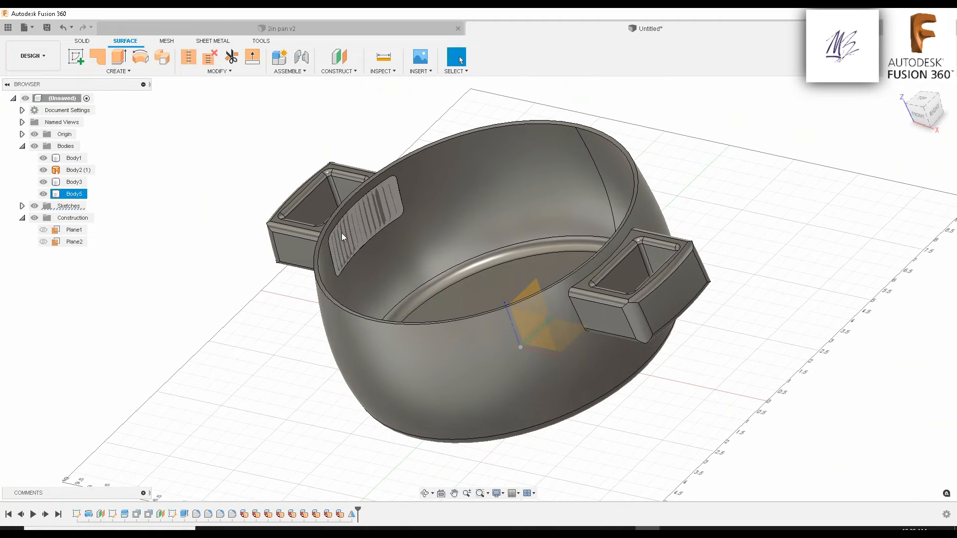
{"action": "left_click", "coordinate": [343, 235]}
{"action": "left_click", "coordinate": [343, 235]}
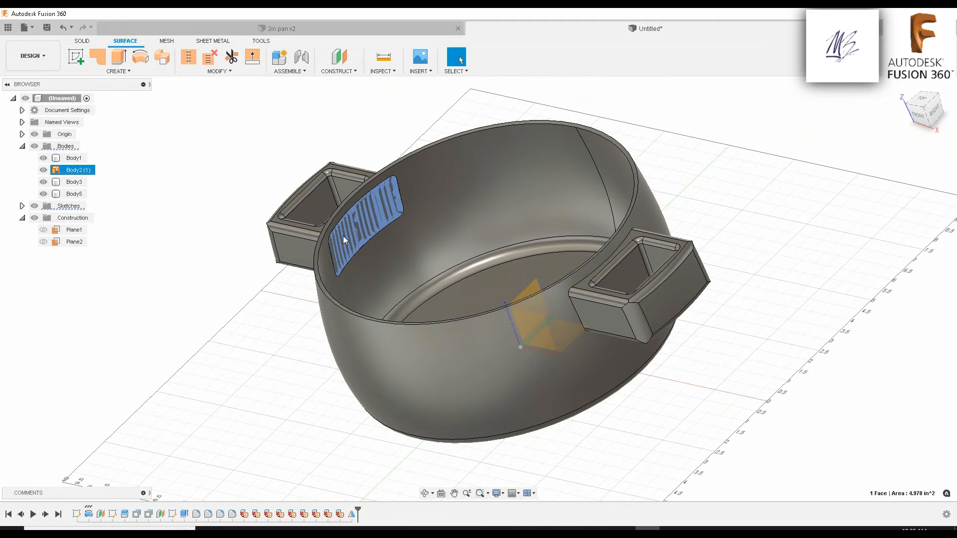
{"action": "key", "text": "Delete"}
Examine the pan's inner wall and both handles from several angles
{"action": "middle_click_drag", "start_coordinate": [343, 235], "coordinate": [408, 232], "text": "shift"}
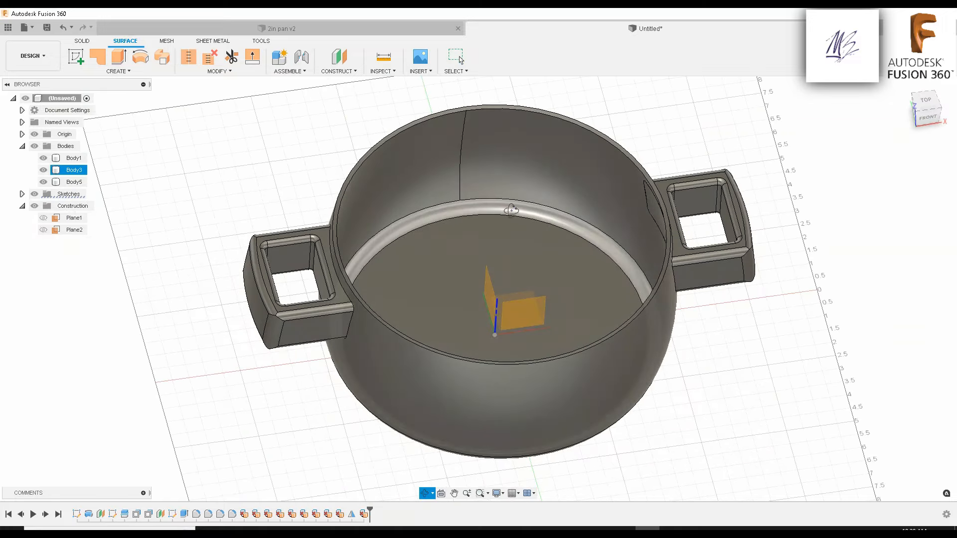
{"action": "middle_click_drag", "start_coordinate": [511, 210], "coordinate": [483, 211], "text": "shift"}
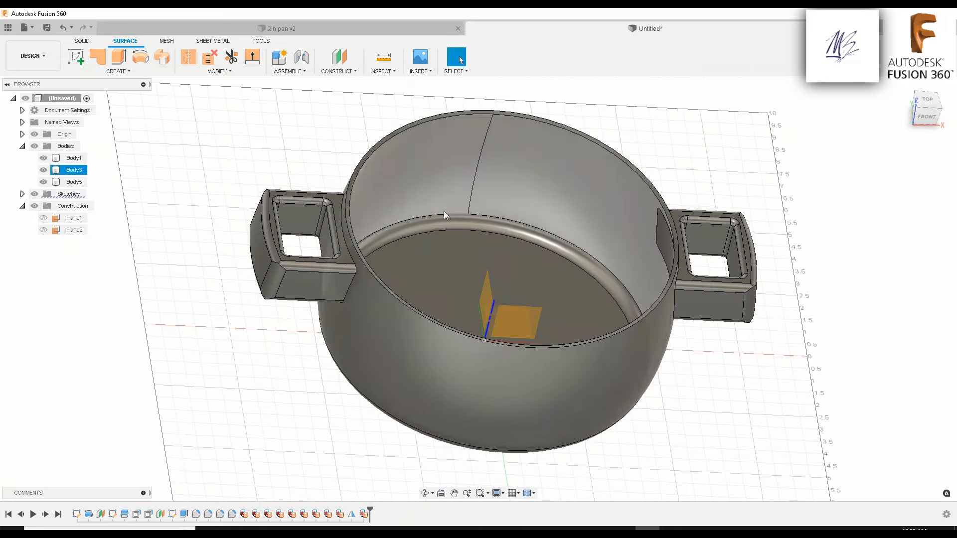
{"action": "scroll", "coordinate": [117, 234], "scroll_direction": "down", "scroll_amount": 1}
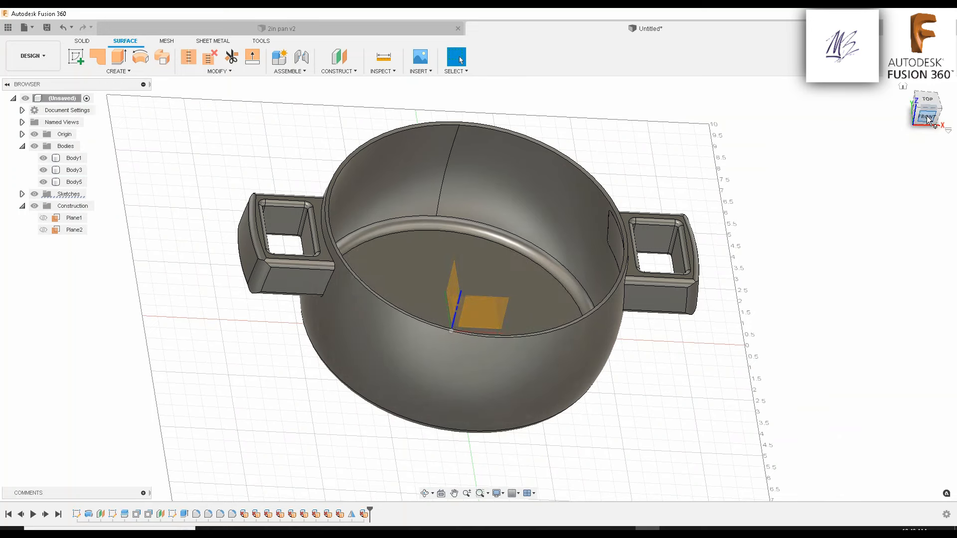
{"action": "middle_click_drag", "start_coordinate": [752, 303], "coordinate": [711, 269], "text": "shift"}
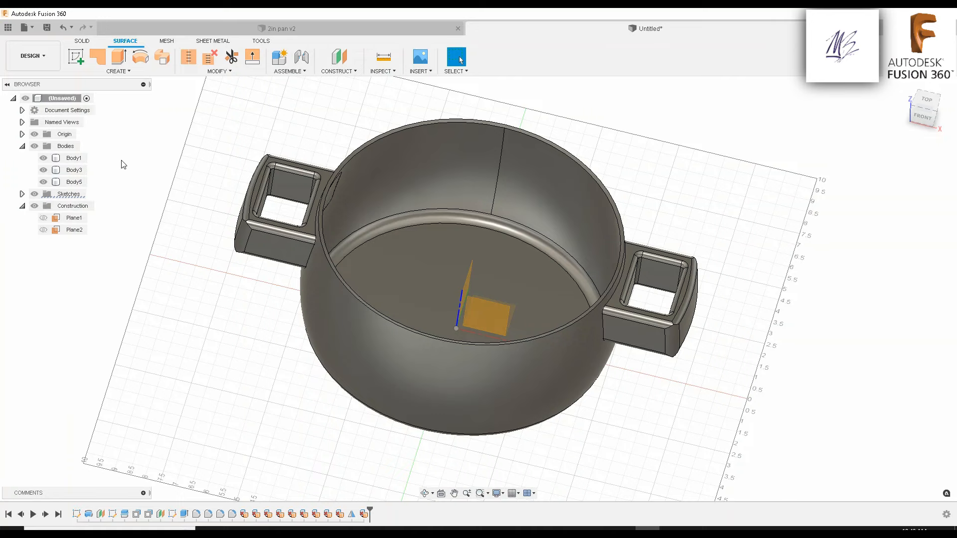
{"action": "middle_click_drag", "start_coordinate": [254, 360], "coordinate": [282, 341], "text": "shift"}
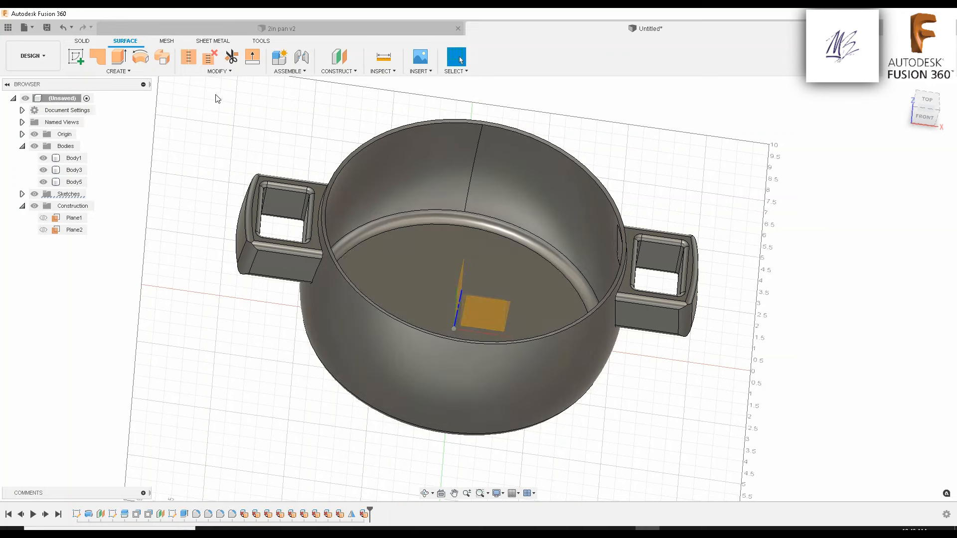
Open the appearance settings for the pan body and switch to the Render workspace
{"action": "left_click", "coordinate": [418, 182]}
{"action": "right_click", "coordinate": [418, 180]}
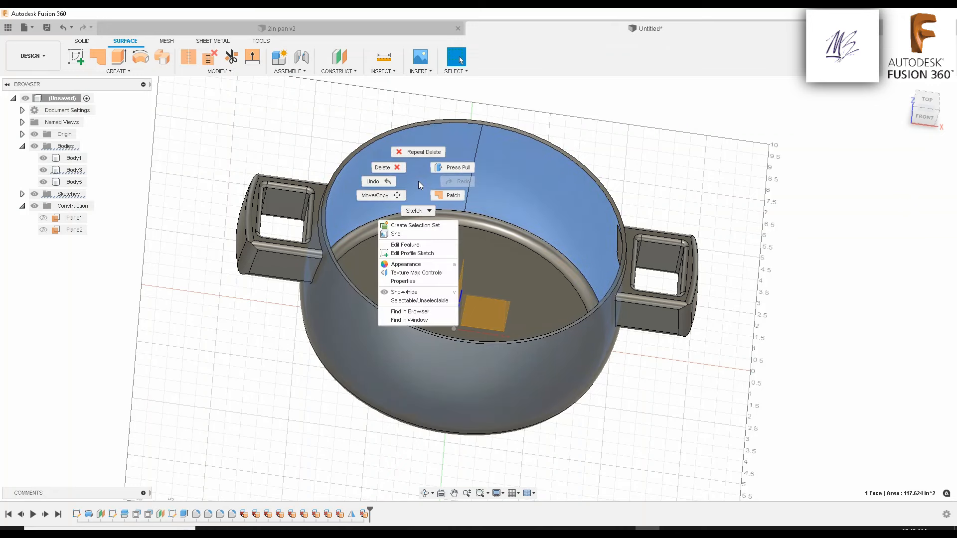
{"action": "left_click", "coordinate": [418, 264]}
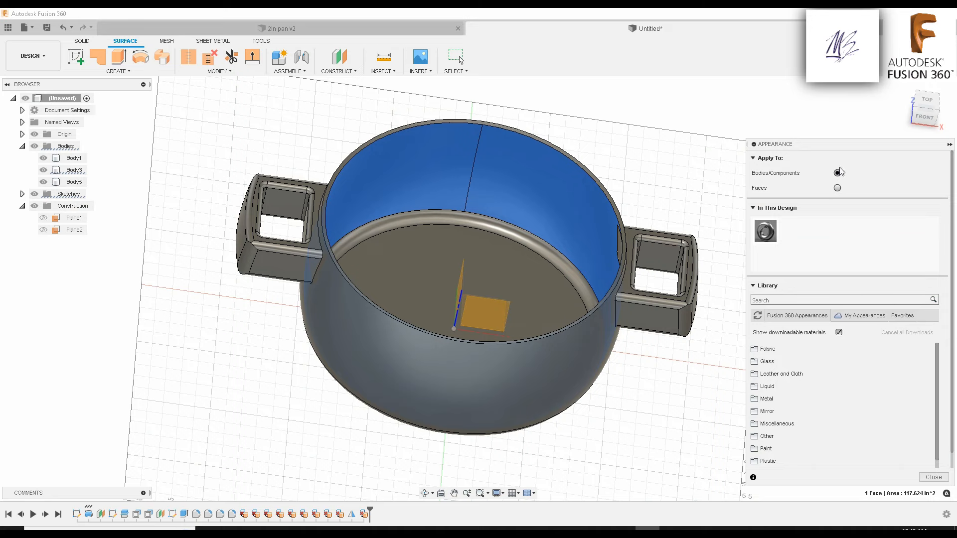
{"action": "left_click", "coordinate": [28, 62]}
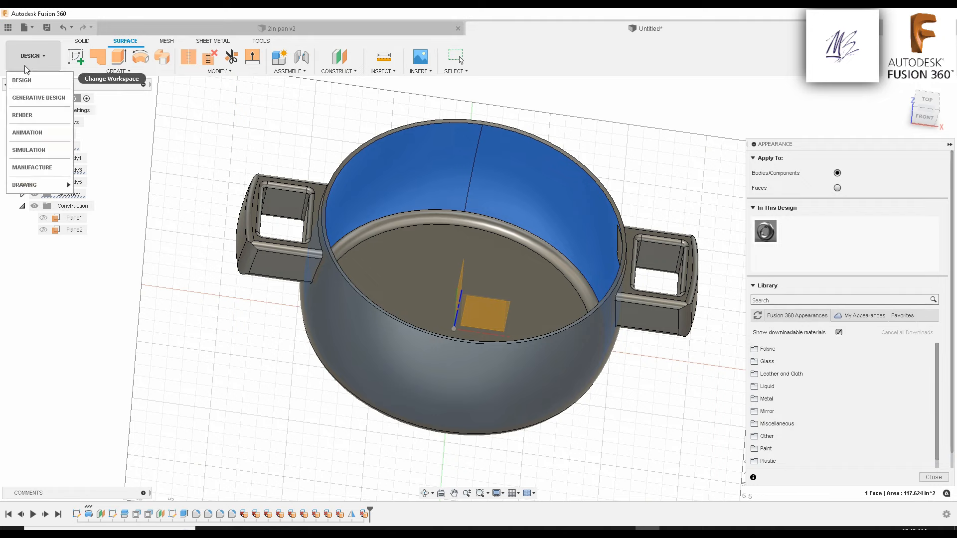
{"action": "left_click", "coordinate": [29, 118]}
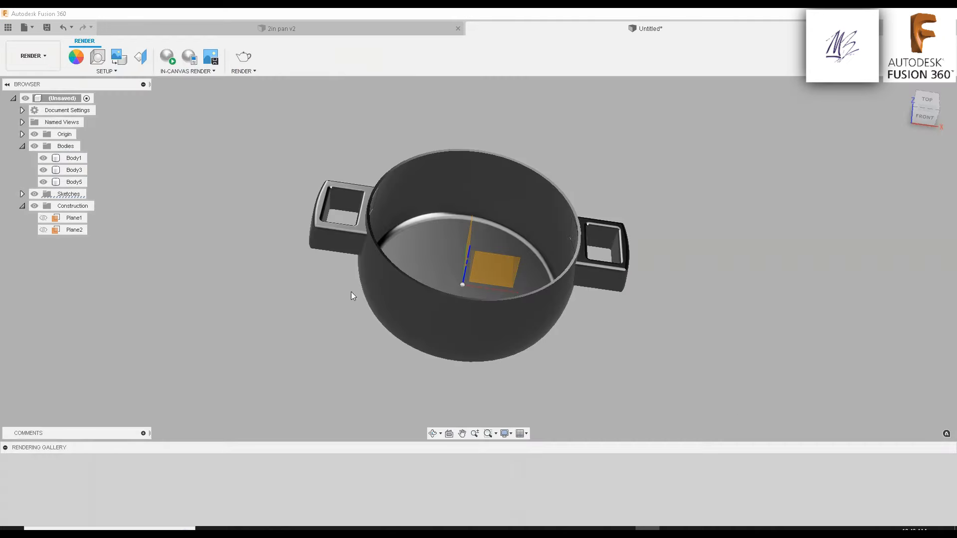
Select the pan body Body3 and open its appearance settings in the Render workspace
{"action": "middle_click_drag", "start_coordinate": [331, 339], "coordinate": [321, 304], "text": "shift"}
{"action": "left_click", "coordinate": [308, 256]}
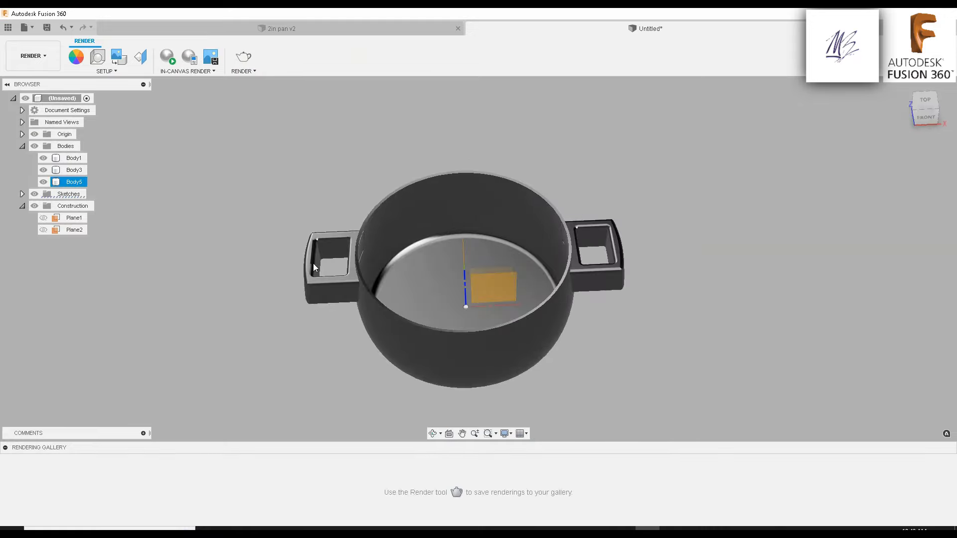
{"action": "left_click", "coordinate": [357, 272]}
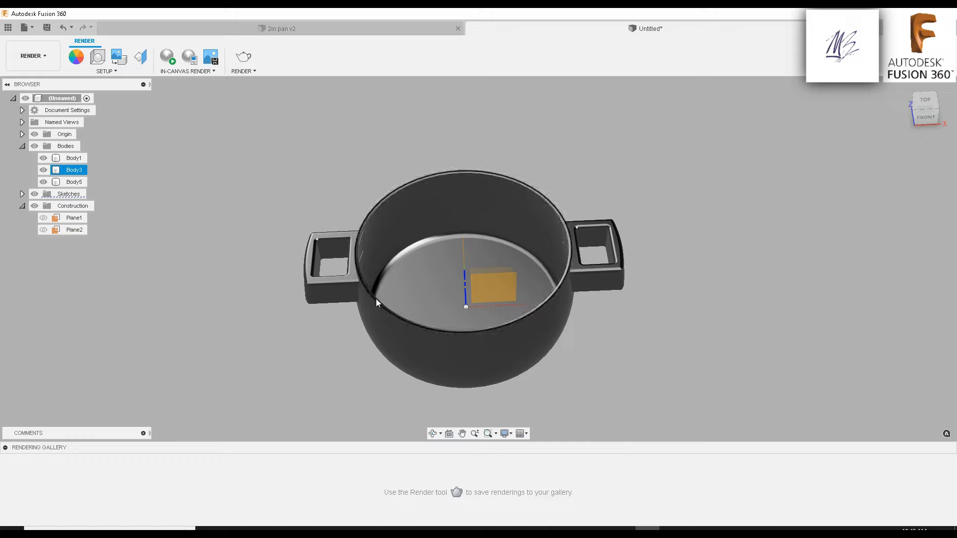
{"action": "left_click", "coordinate": [64, 159]}
{"action": "left_click", "coordinate": [70, 171]}
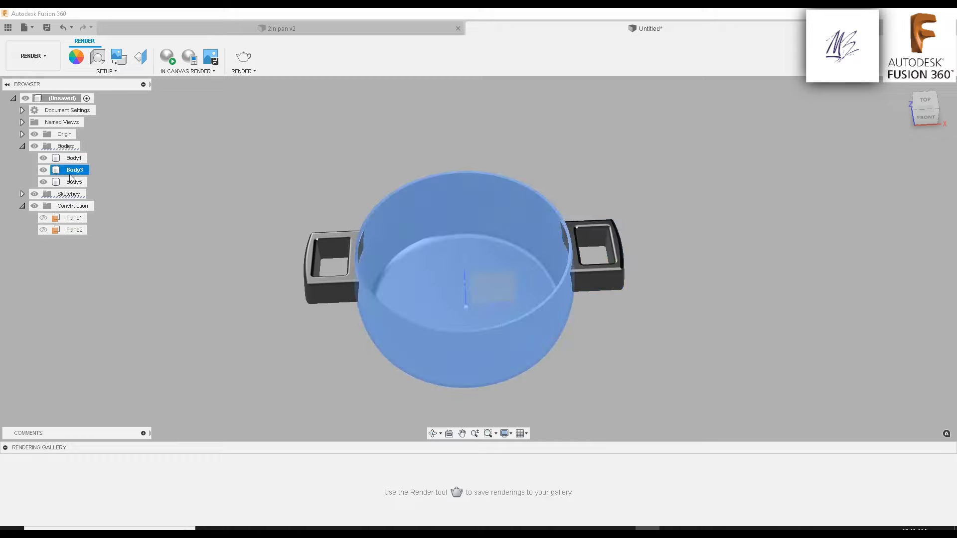
{"action": "left_click", "coordinate": [77, 63]}
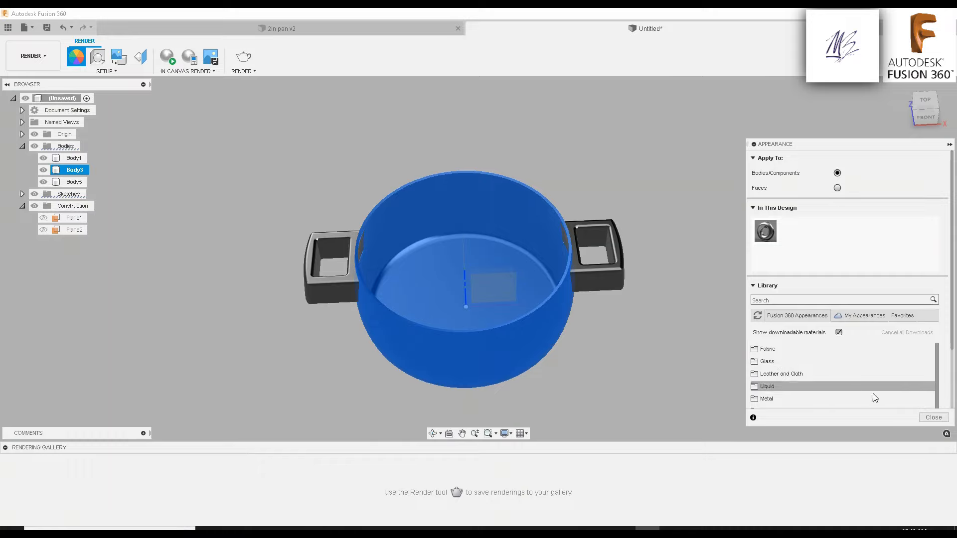
Browse the library's Metal appearances for a material for the pan body
{"action": "scroll", "coordinate": [937, 363], "scroll_direction": "down", "scroll_amount": 1}
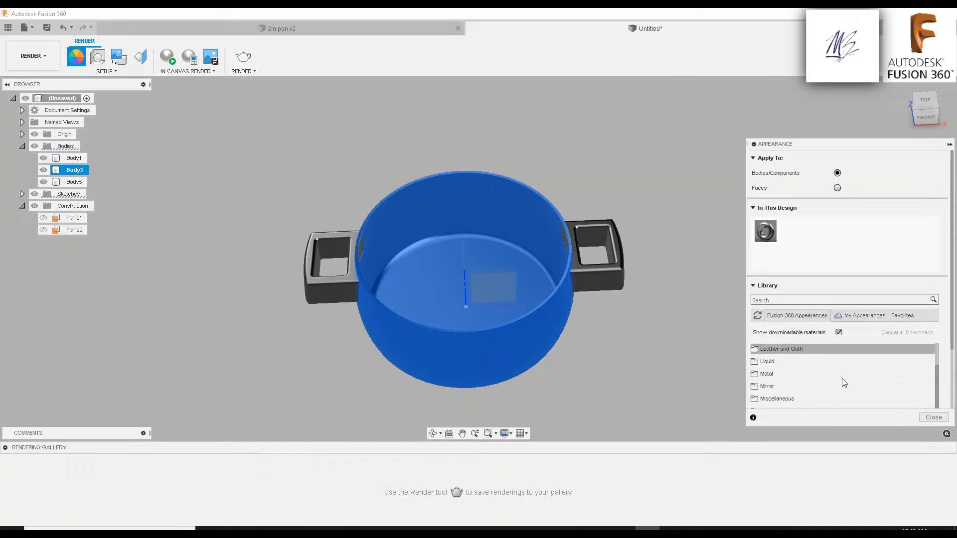
{"action": "left_click", "coordinate": [755, 374]}
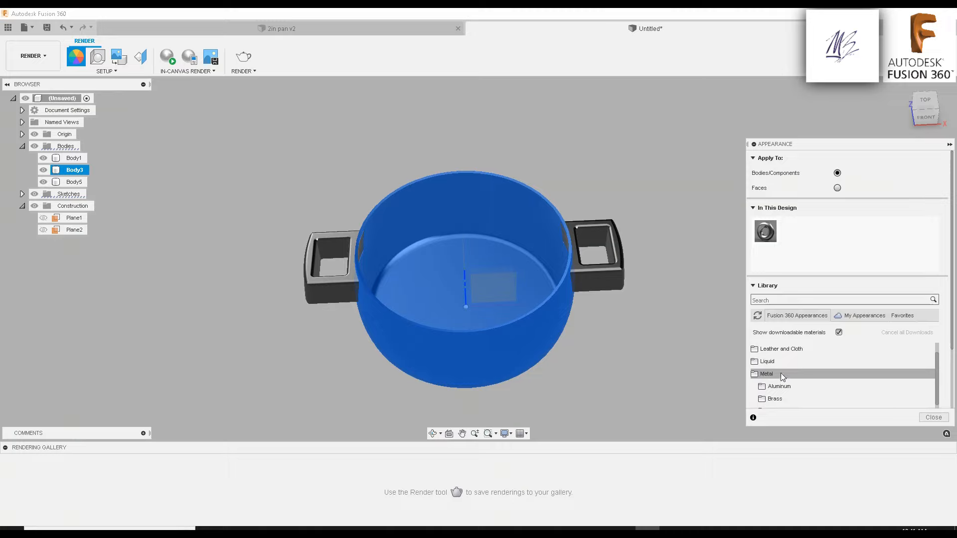
{"action": "scroll", "coordinate": [782, 377], "scroll_direction": "down", "scroll_amount": 1}
{"action": "scroll", "coordinate": [782, 378], "scroll_direction": "down", "scroll_amount": 1}
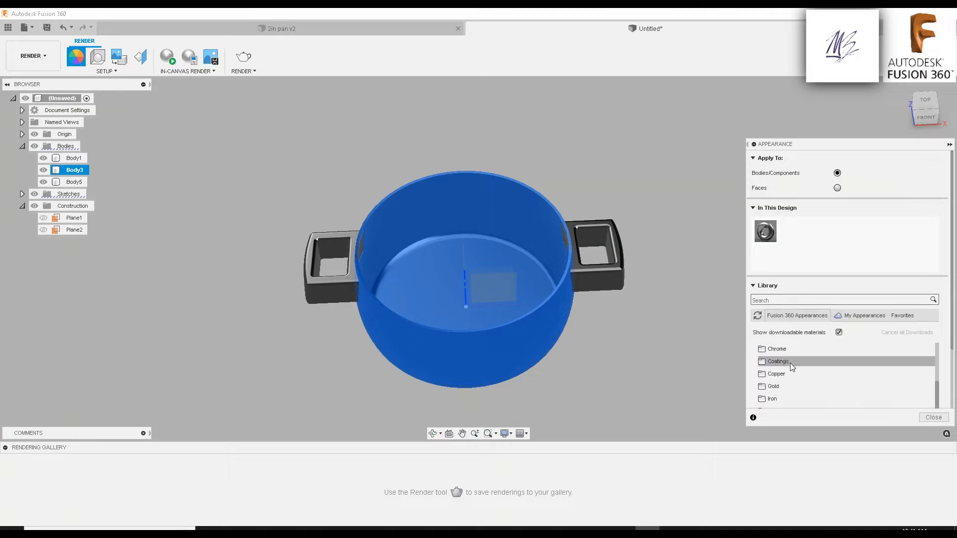
{"action": "scroll", "coordinate": [770, 369], "scroll_direction": "down", "scroll_amount": 3}
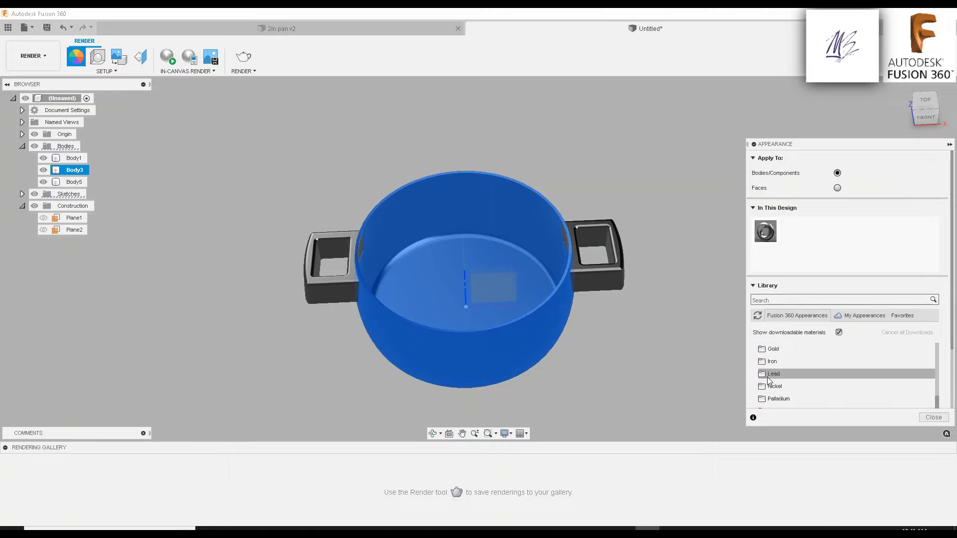
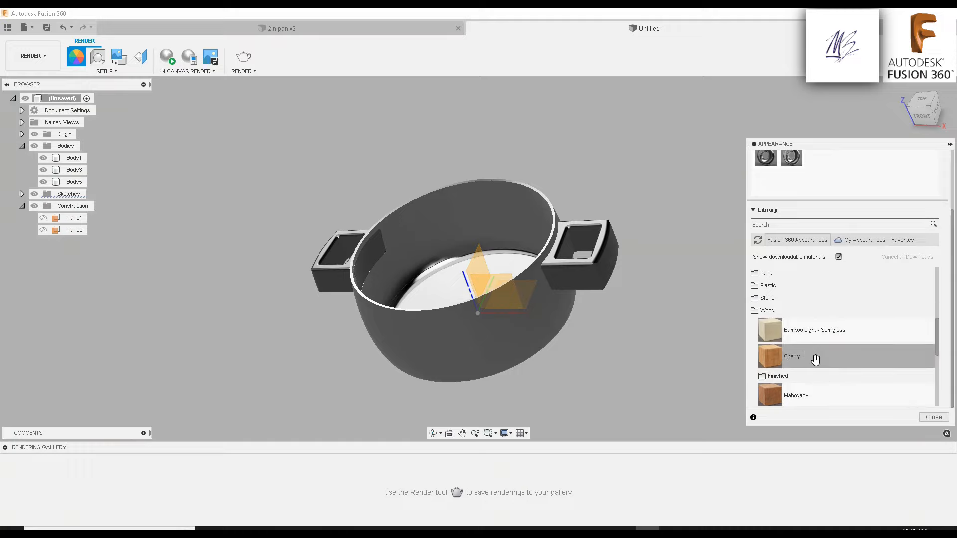
Apply the Cherry wood appearance to both side handles
{"action": "left_click_drag", "start_coordinate": [815, 358], "coordinate": [587, 277]}
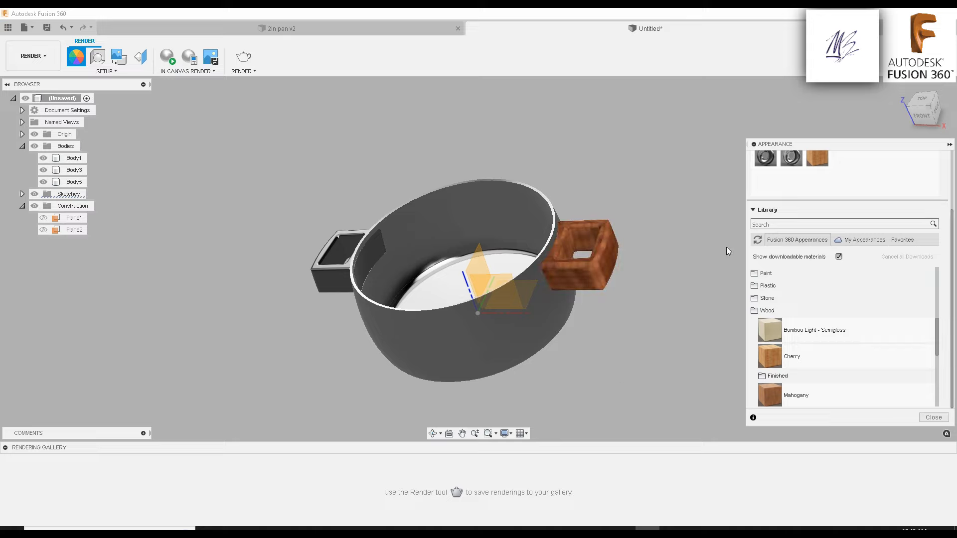
{"action": "middle_click_drag", "start_coordinate": [541, 306], "coordinate": [599, 324], "text": "shift"}
{"action": "left_click_drag", "start_coordinate": [811, 161], "coordinate": [799, 205]}
{"action": "left_click_drag", "start_coordinate": [675, 270], "coordinate": [398, 331]}
{"action": "left_click_drag", "start_coordinate": [548, 255], "coordinate": [334, 356]}
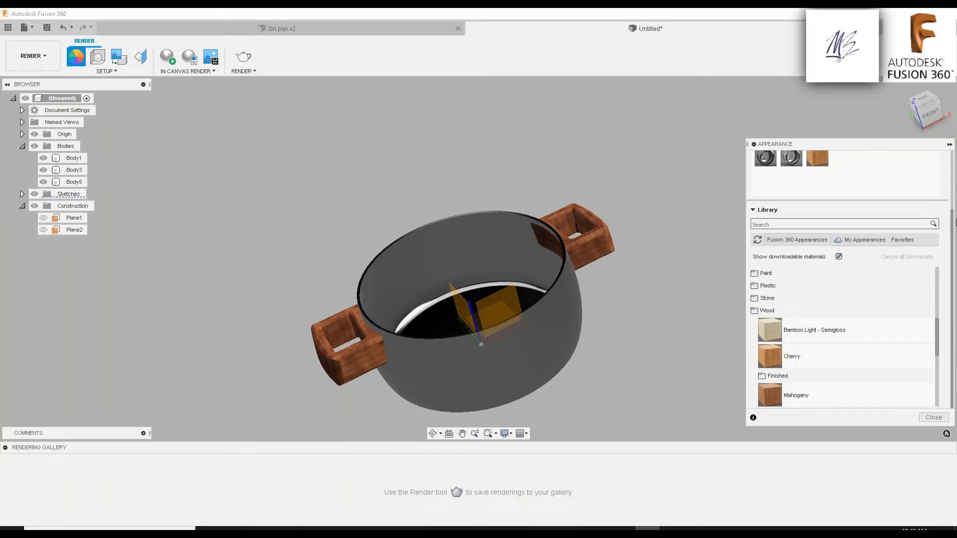
Hide the origin and start an in-canvas render of the pan from the home view
{"action": "left_click", "coordinate": [903, 89]}
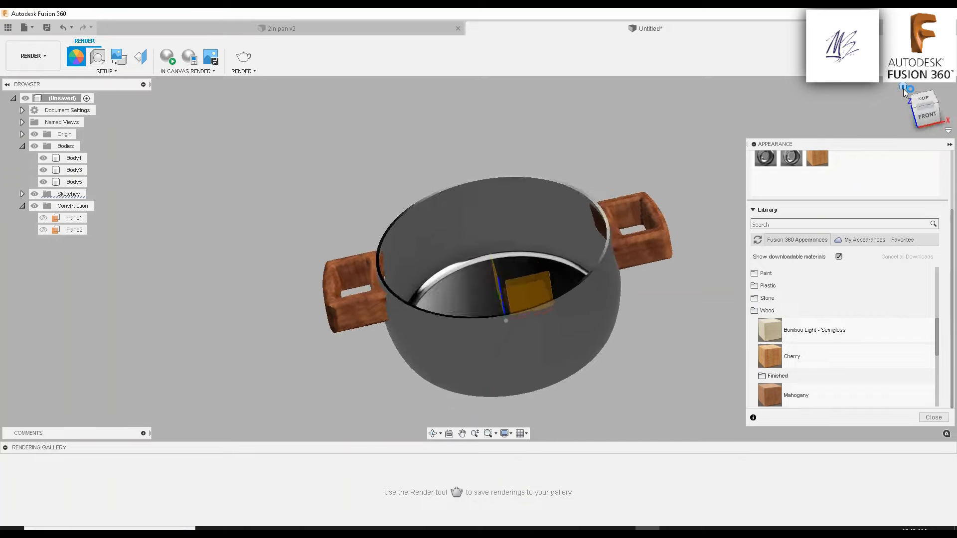
{"action": "left_click", "coordinate": [35, 135]}
{"action": "left_click", "coordinate": [34, 135]}
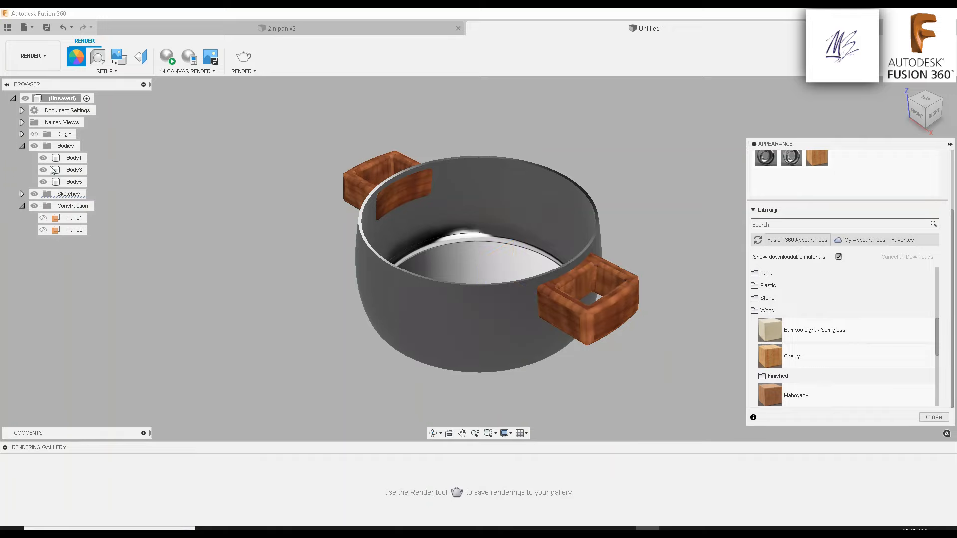
{"action": "left_click", "coordinate": [168, 57]}
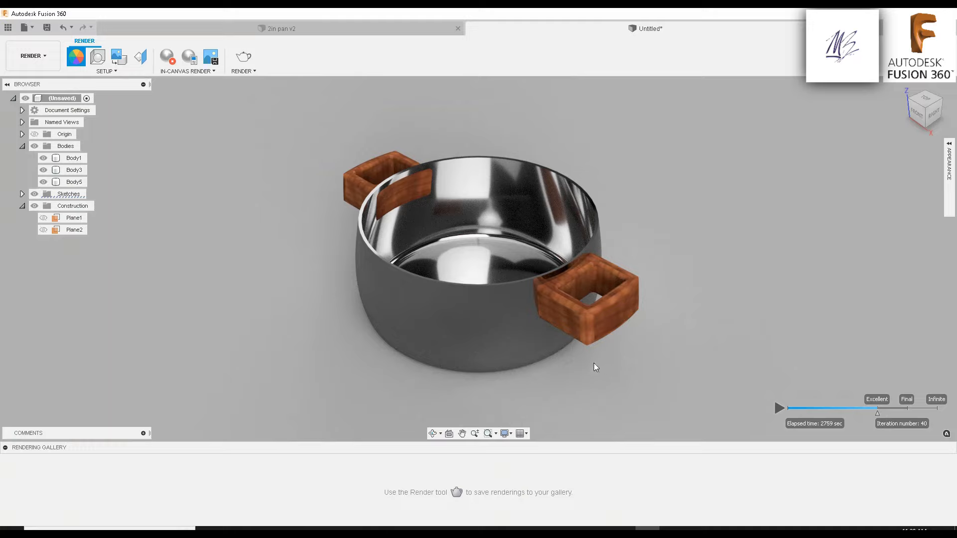
Inspect the handle faces showing on the rendered pan's inner wall and stop the in-canvas render
{"action": "left_click", "coordinate": [428, 192]}
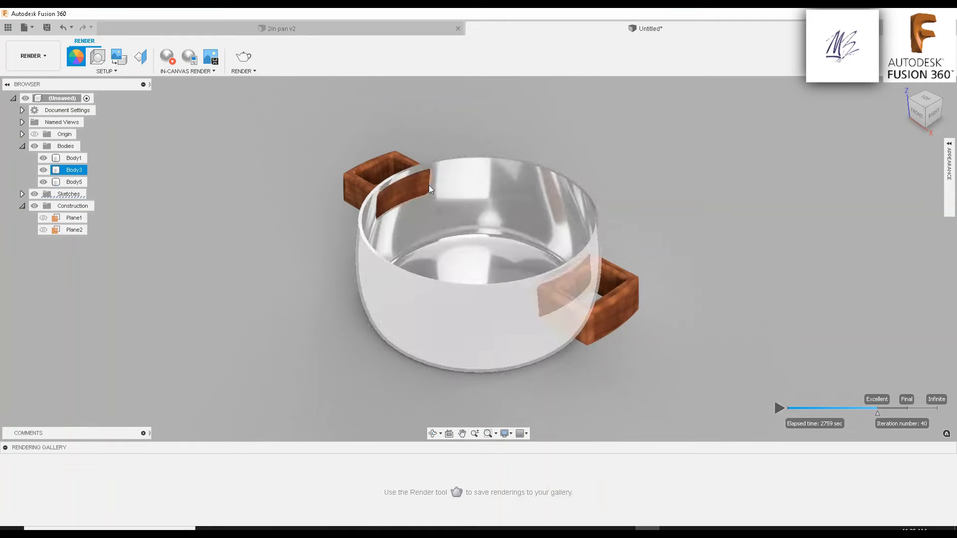
{"action": "middle_click_drag", "start_coordinate": [470, 228], "coordinate": [621, 233], "text": "shift"}
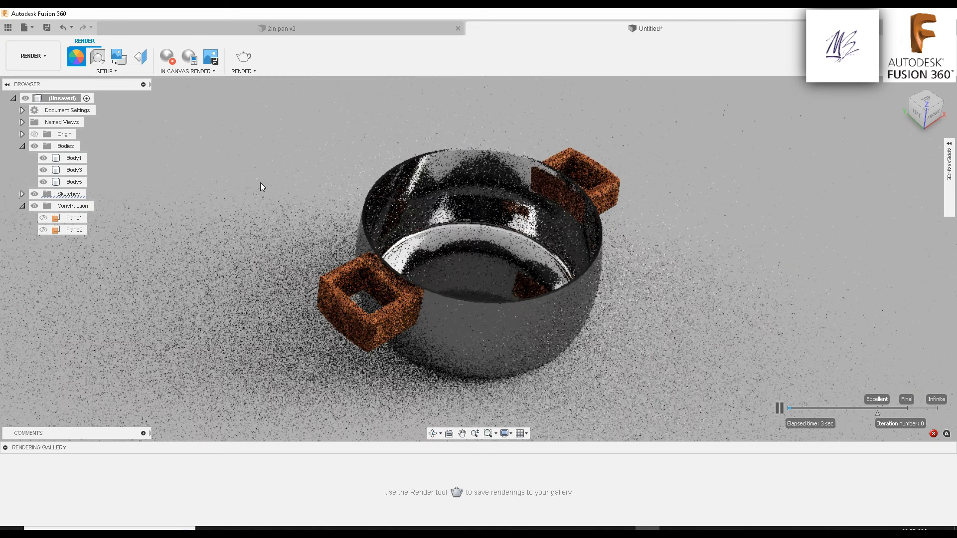
{"action": "left_click", "coordinate": [544, 187]}
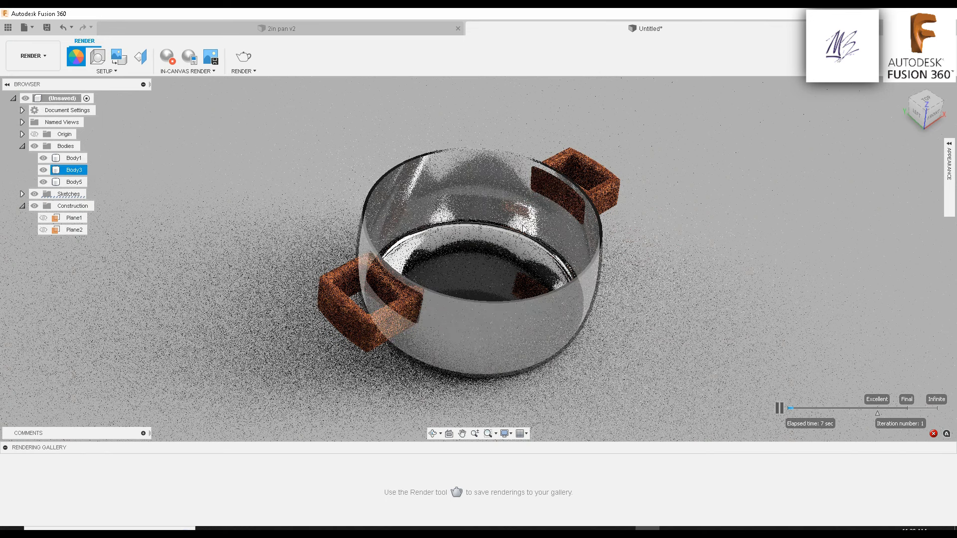
{"action": "left_click", "coordinate": [168, 60]}
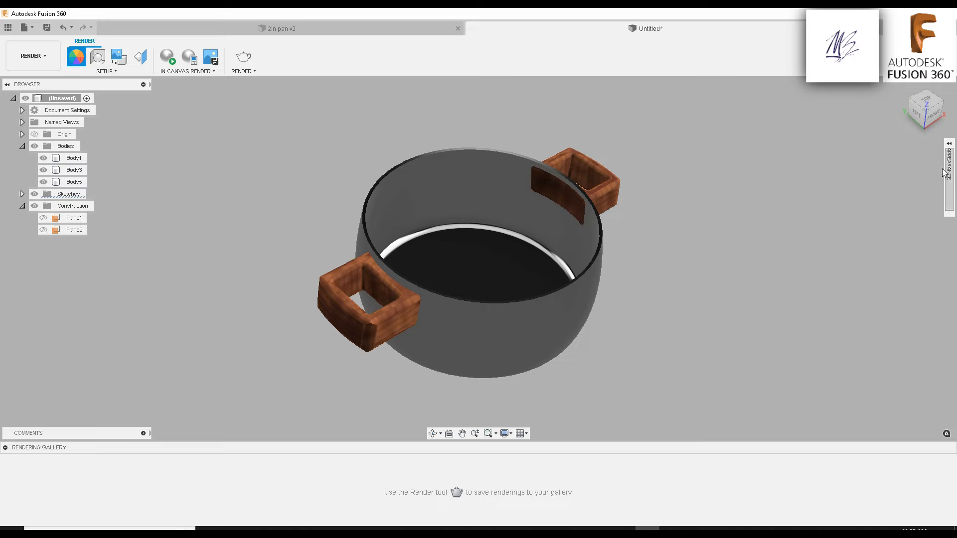
Remove the Cherry appearance from the design and set appearances to apply to Faces
{"action": "left_click", "coordinate": [948, 145]}
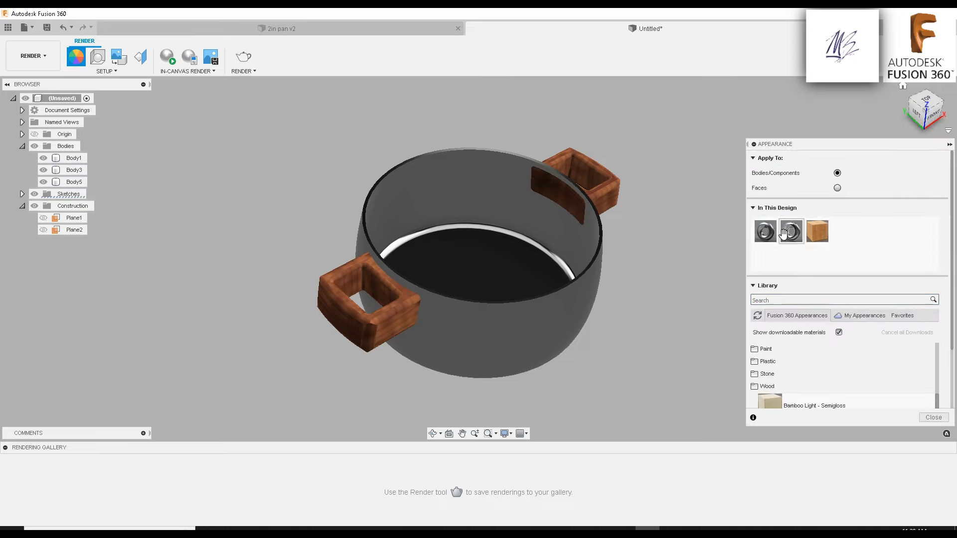
{"action": "left_click_drag", "start_coordinate": [789, 231], "coordinate": [824, 231]}
{"action": "left_click", "coordinate": [836, 188]}
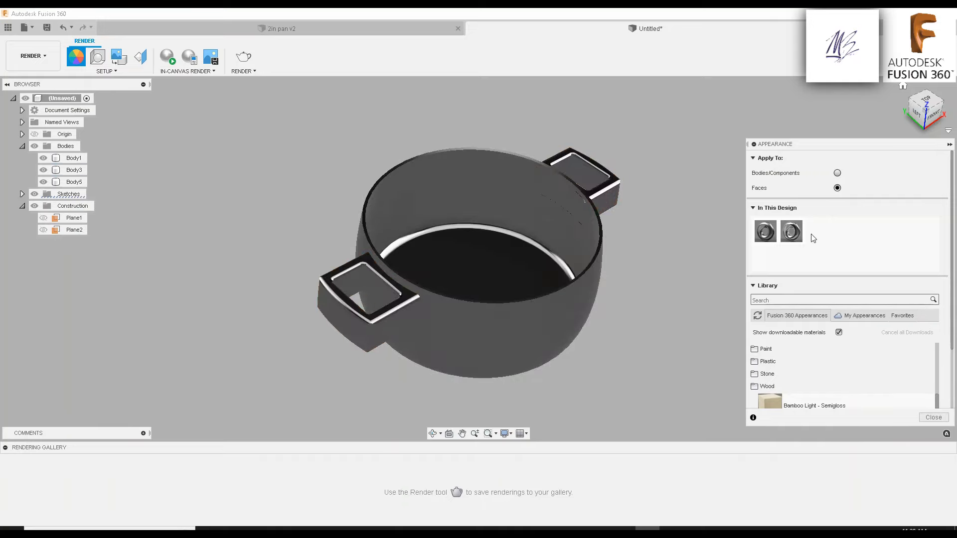
Reapply the Cherry wood appearance to both handles as whole bodies with the Bodies/Components option
{"action": "left_click", "coordinate": [837, 173]}
{"action": "left_click", "coordinate": [837, 188]}
{"action": "scroll", "coordinate": [805, 373], "scroll_direction": "down", "scroll_amount": 2}
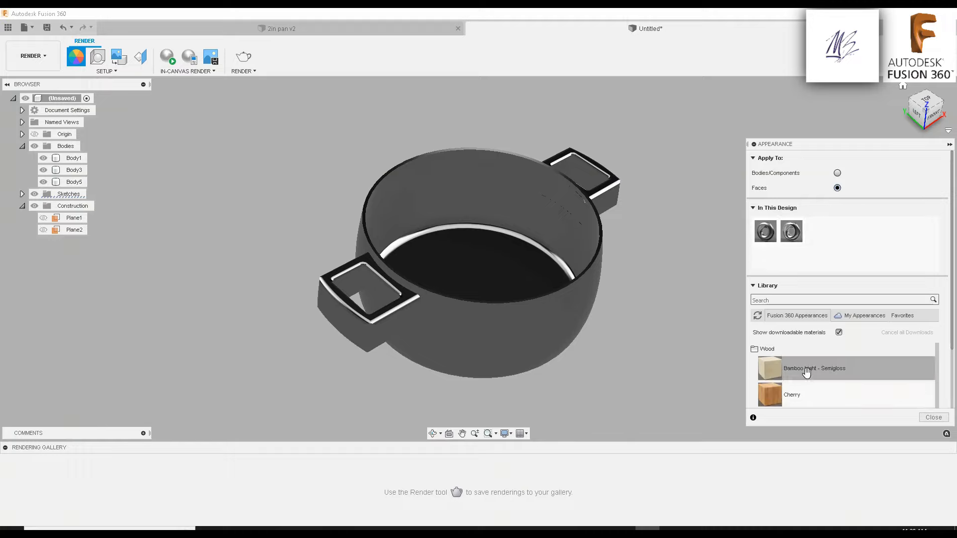
{"action": "left_click_drag", "start_coordinate": [807, 394], "coordinate": [598, 184]}
{"action": "left_click", "coordinate": [837, 173]}
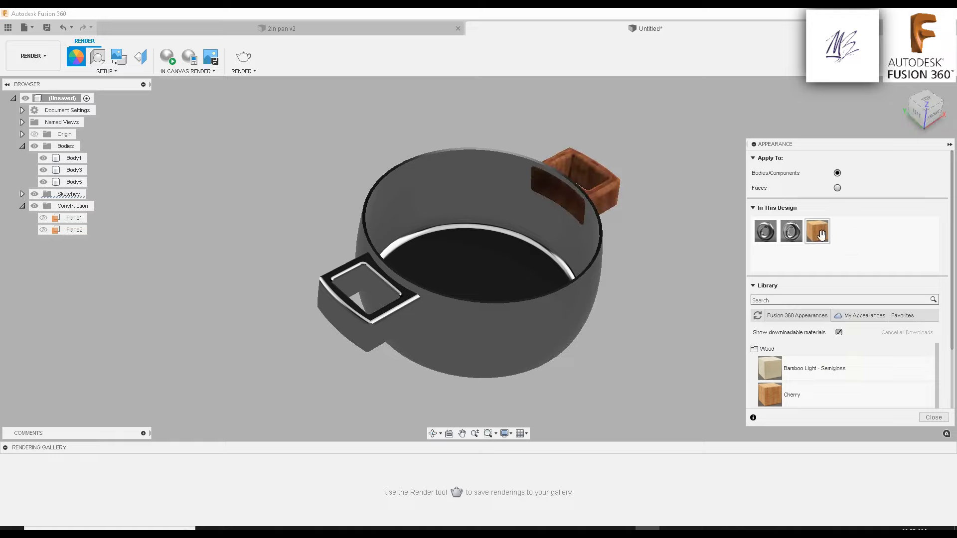
{"action": "left_click_drag", "start_coordinate": [817, 231], "coordinate": [391, 319]}
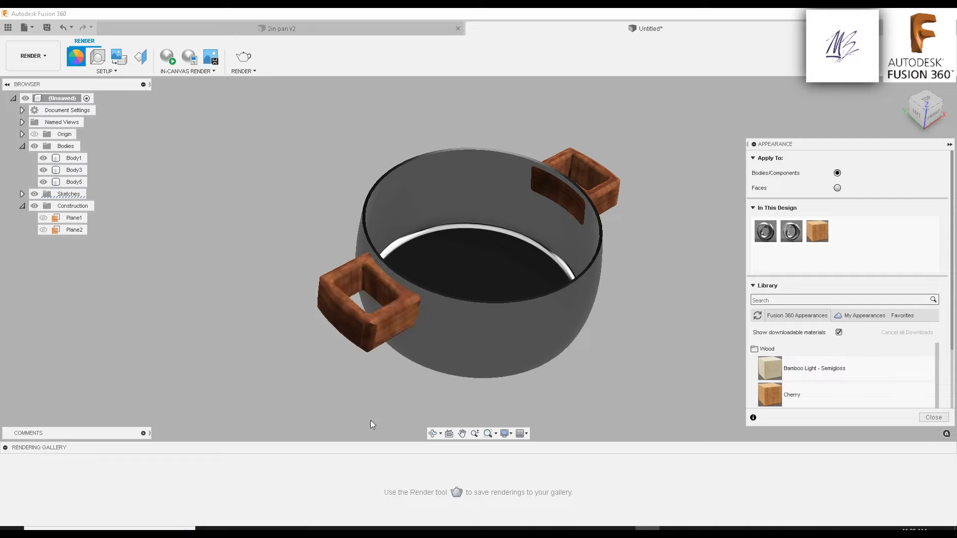
Apply the second metal appearance in the design to Body1's handle face on the pan's inner wall, using the Faces option
{"action": "left_click", "coordinate": [836, 188]}
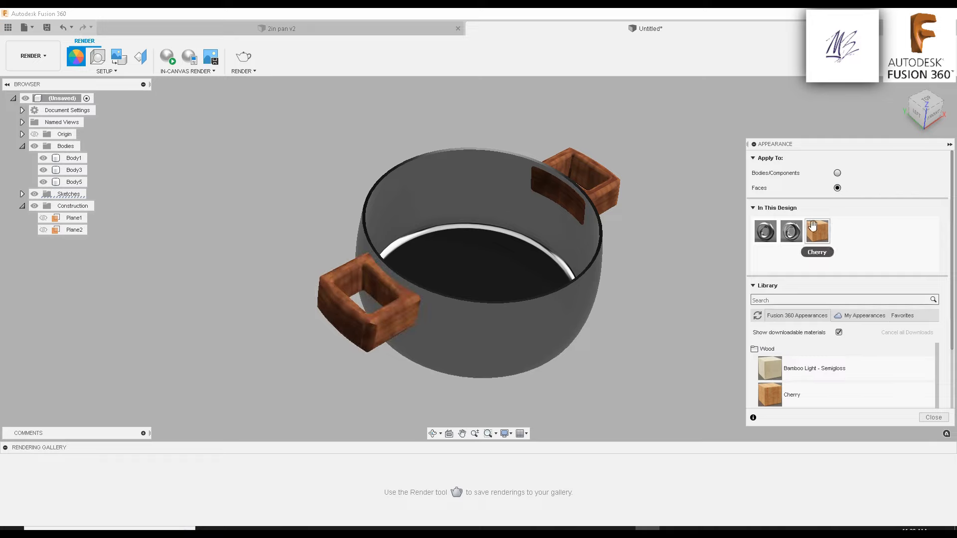
{"action": "left_click_drag", "start_coordinate": [792, 232], "coordinate": [560, 246]}
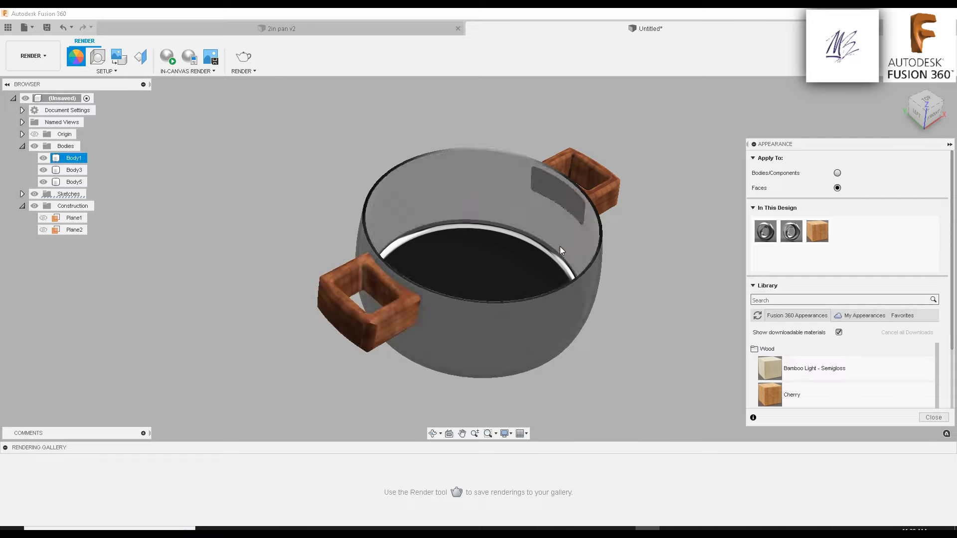
{"action": "middle_click_drag", "start_coordinate": [657, 306], "coordinate": [600, 269], "text": "shift"}
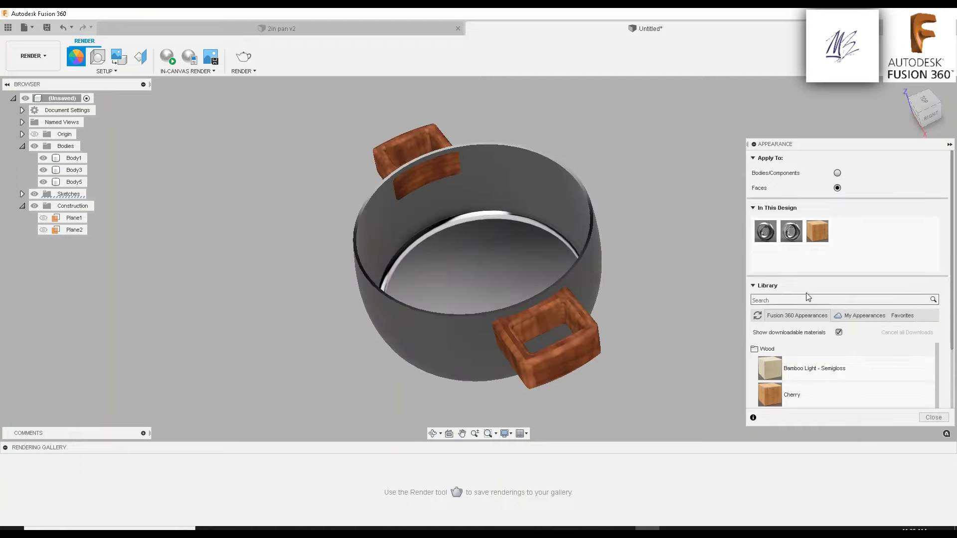
Apply the second metal appearance to the remaining handle face on the pan's inner wall and start an in-canvas render from the home view
{"action": "left_click_drag", "start_coordinate": [787, 236], "coordinate": [419, 232]}
{"action": "middle_click_drag", "start_coordinate": [395, 246], "coordinate": [473, 239], "text": "shift"}
{"action": "left_click", "coordinate": [901, 88]}
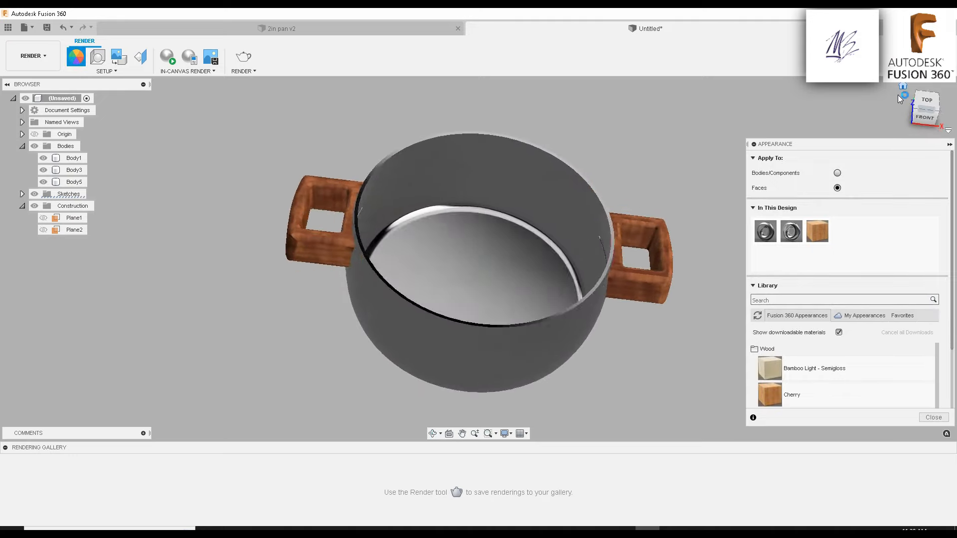
{"action": "left_click", "coordinate": [168, 56]}
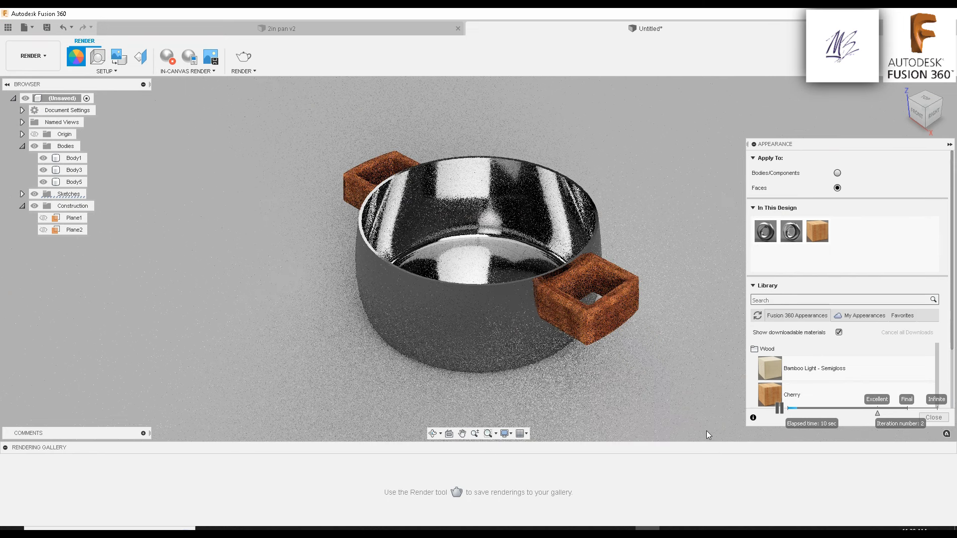
{"action": "key", "text": "alt+Tab"}
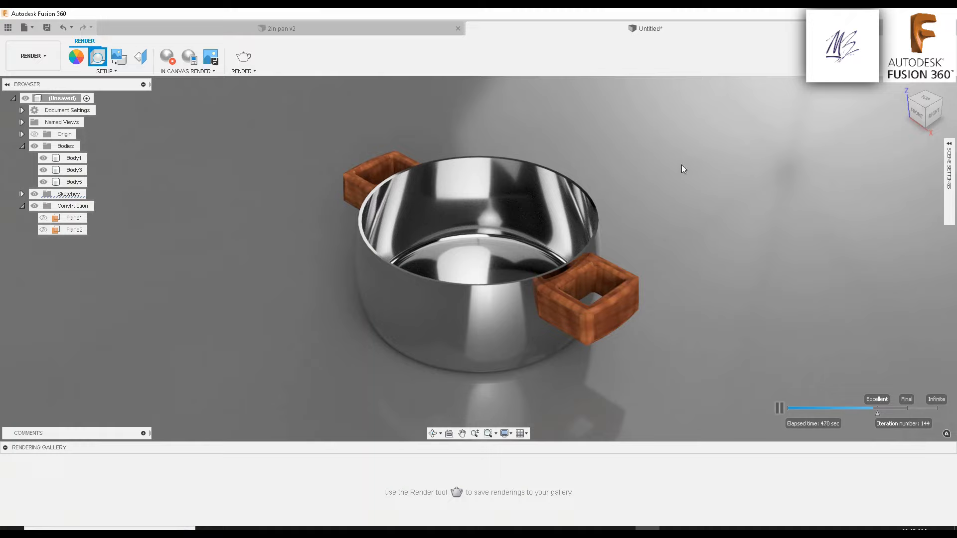
Compare the in-canvas render with the scene's ground reflections turned off and back on
{"action": "middle_click_drag", "start_coordinate": [682, 168], "coordinate": [704, 175], "text": "shift"}
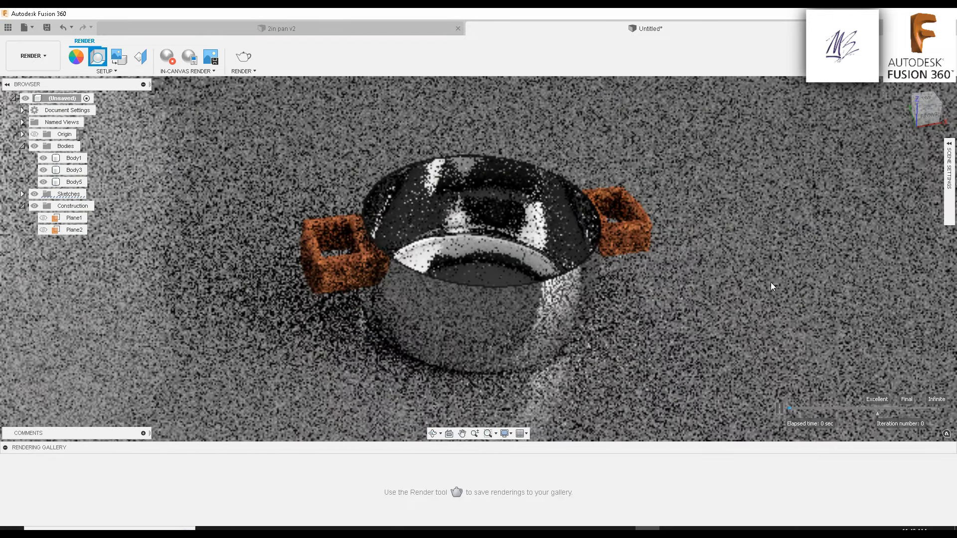
{"action": "middle_click_drag", "start_coordinate": [692, 285], "coordinate": [708, 304], "text": "shift"}
{"action": "middle_click_drag", "start_coordinate": [675, 268], "coordinate": [677, 238], "text": "shift"}
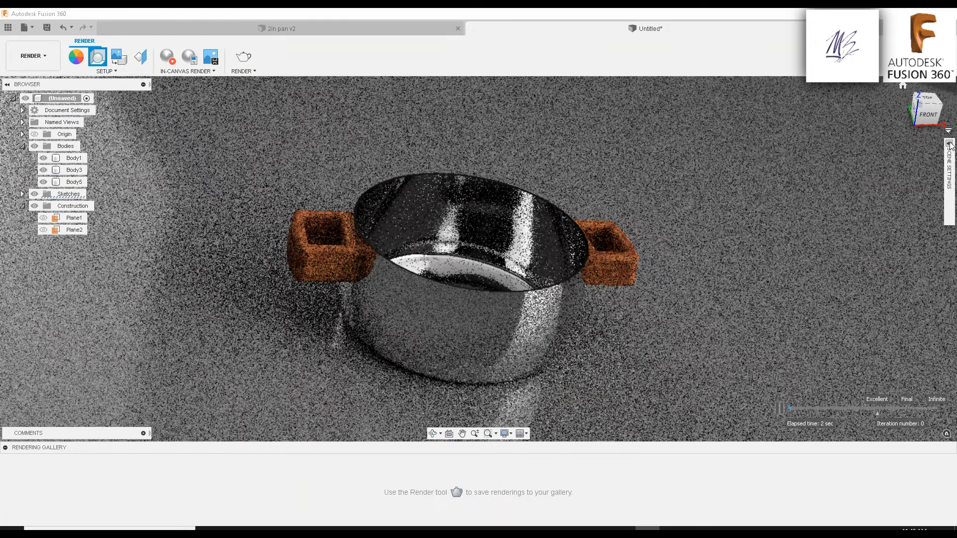
{"action": "left_click", "coordinate": [949, 145]}
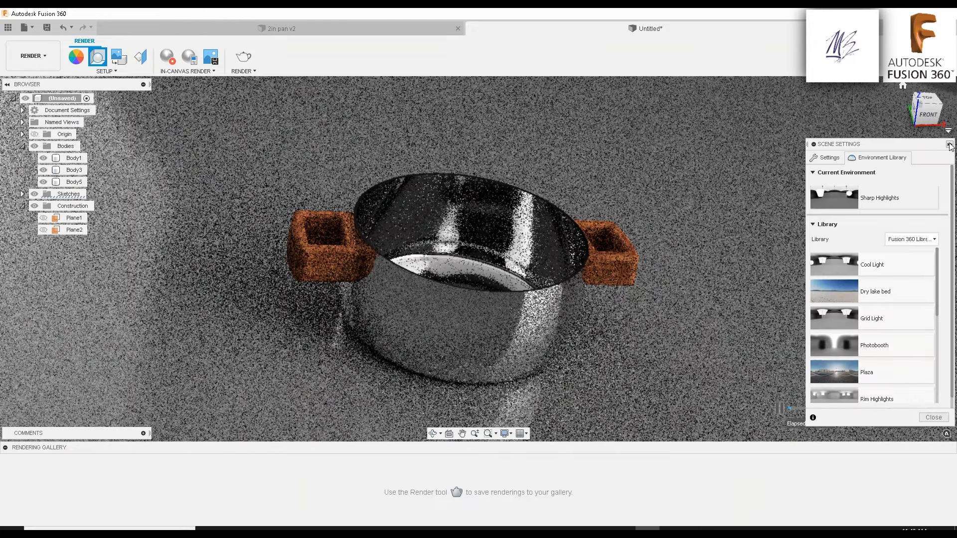
{"action": "left_click", "coordinate": [830, 158]}
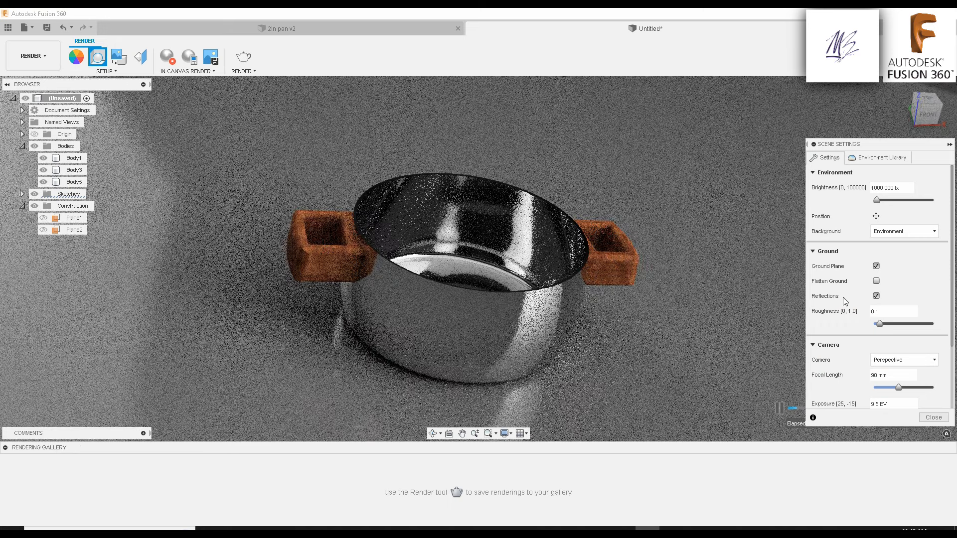
{"action": "left_click", "coordinate": [876, 296]}
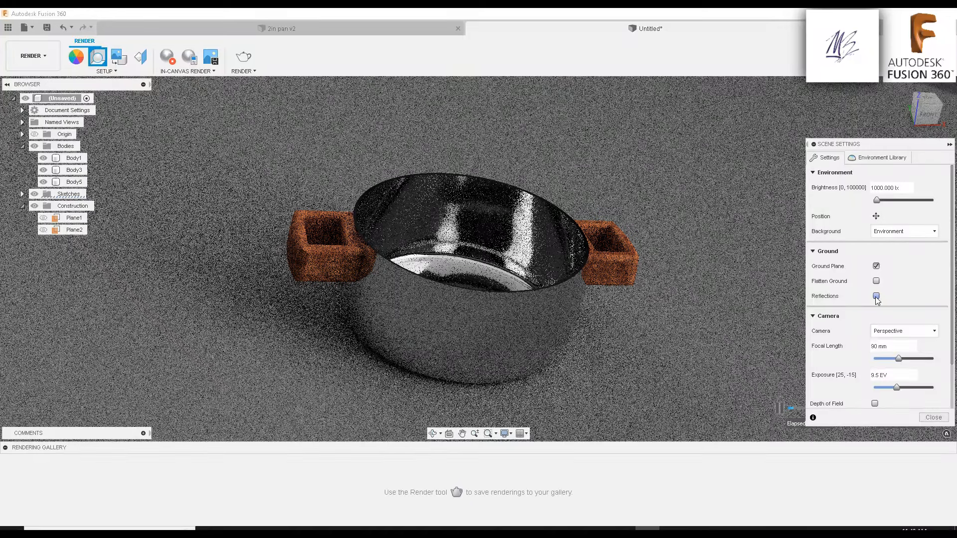
{"action": "left_click", "coordinate": [876, 296]}
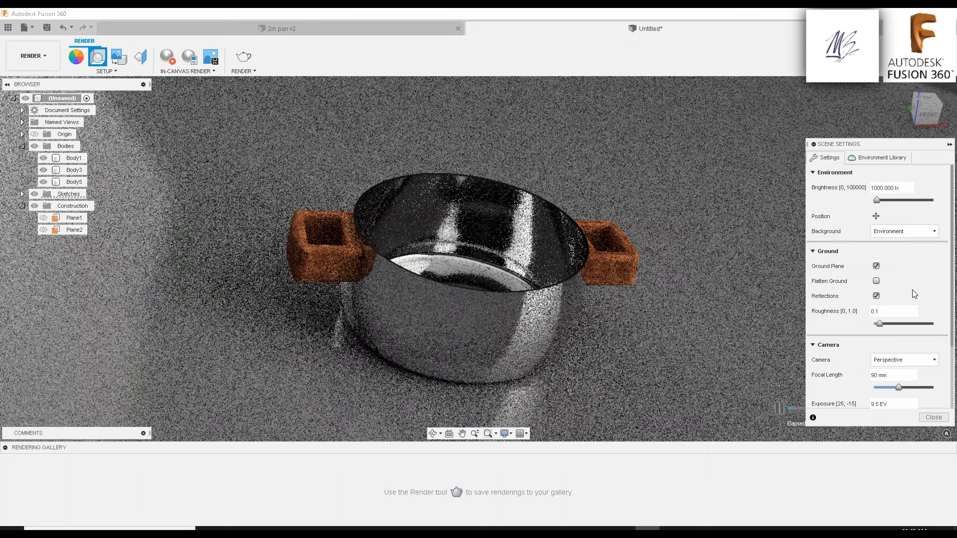
Raise the scene's environment brightness to about 1666.667 lx
{"action": "left_click_drag", "start_coordinate": [876, 200], "coordinate": [907, 206]}
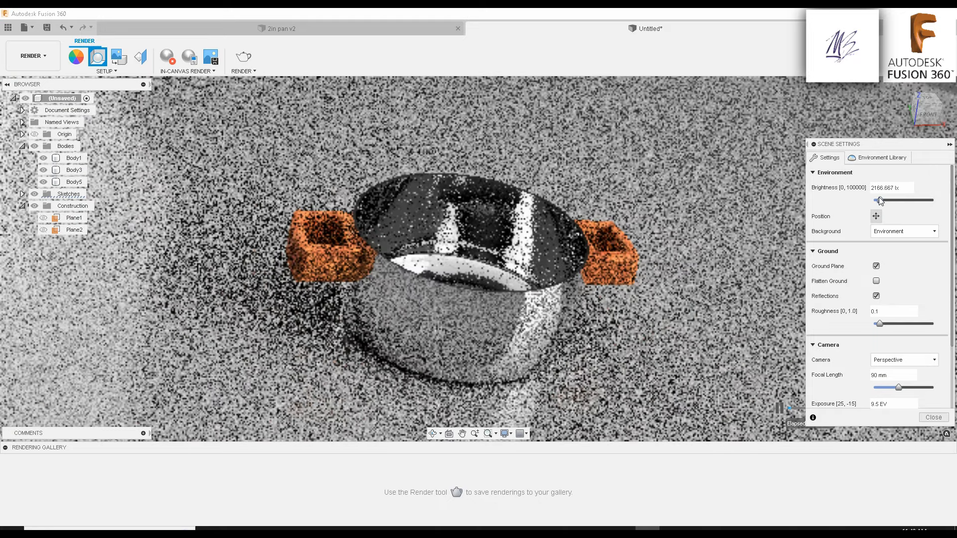
{"action": "left_click_drag", "start_coordinate": [880, 201], "coordinate": [878, 202]}
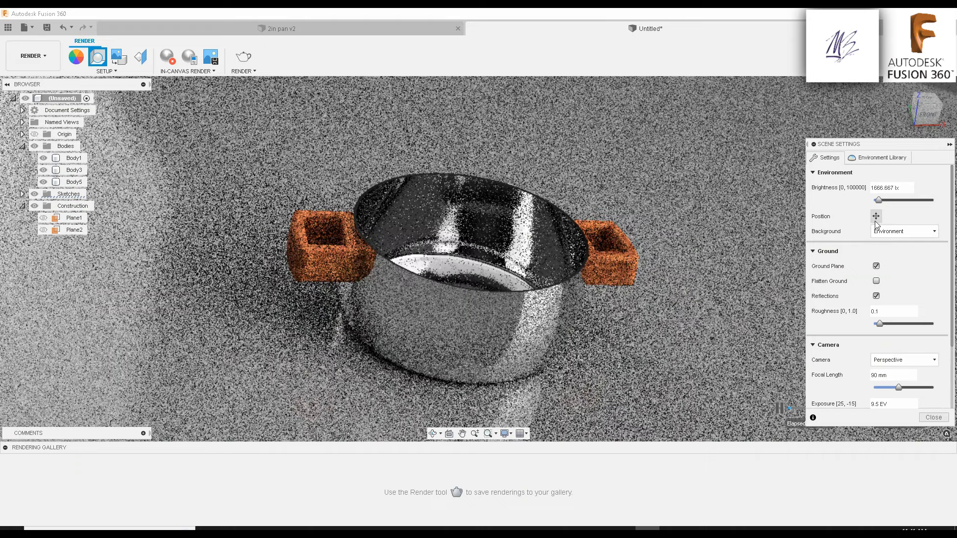
{"action": "scroll", "coordinate": [904, 284], "scroll_direction": "down", "scroll_amount": 3}
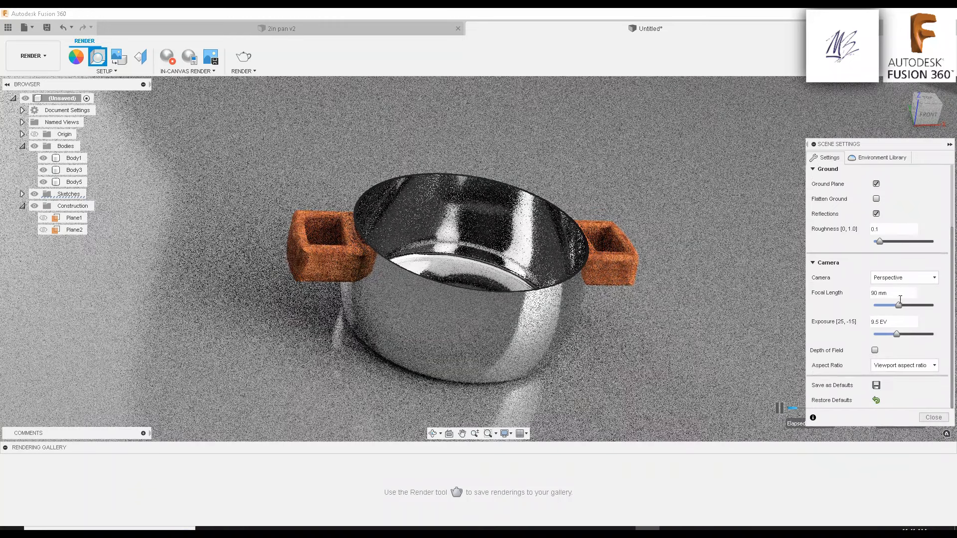
Stop the in-canvas render and return to the Design workspace
{"action": "left_click", "coordinate": [410, 302]}
{"action": "left_click", "coordinate": [693, 312]}
{"action": "left_click", "coordinate": [164, 64]}
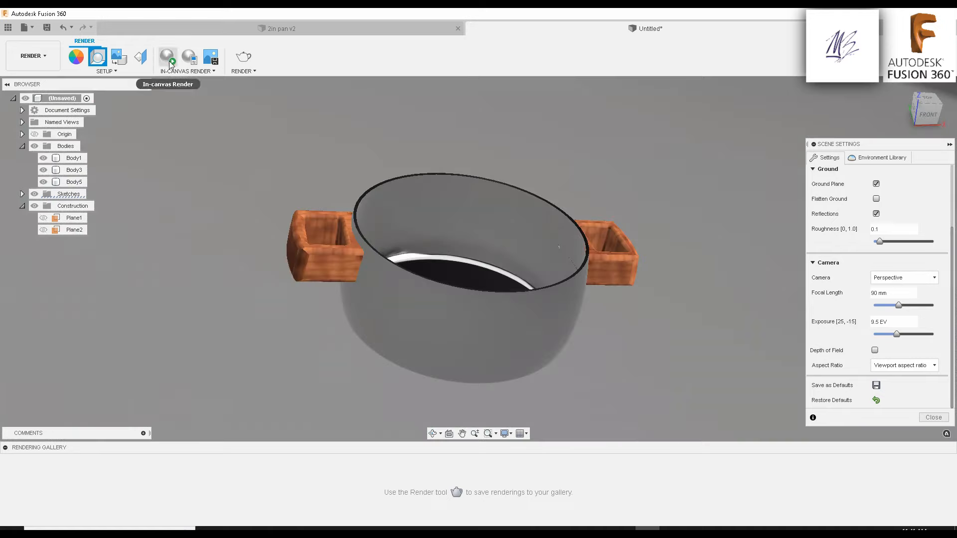
{"action": "left_click", "coordinate": [31, 56]}
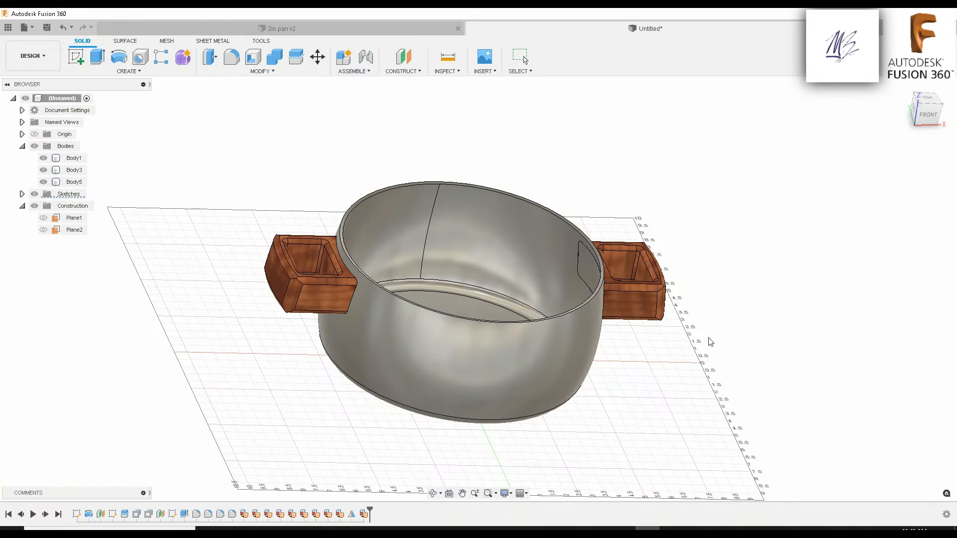
Inspect the finished pan from several angles and compare it with the cookware in the 2in pan v2 document
{"action": "middle_click_drag", "start_coordinate": [710, 341], "coordinate": [445, 313], "text": "shift"}
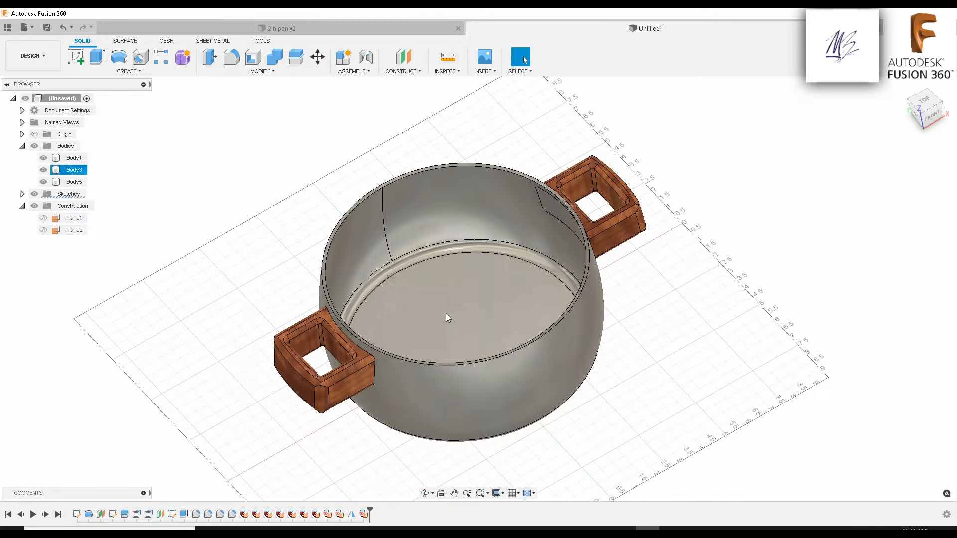
{"action": "left_click", "coordinate": [901, 87]}
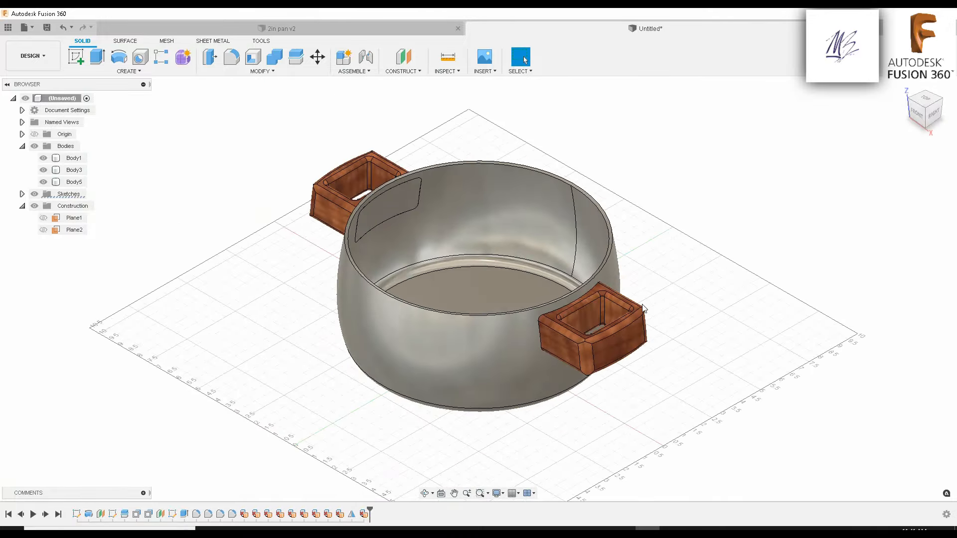
{"action": "scroll", "coordinate": [736, 336], "scroll_direction": "up", "scroll_amount": 4}
{"action": "middle_click_drag", "start_coordinate": [748, 333], "coordinate": [805, 353]}
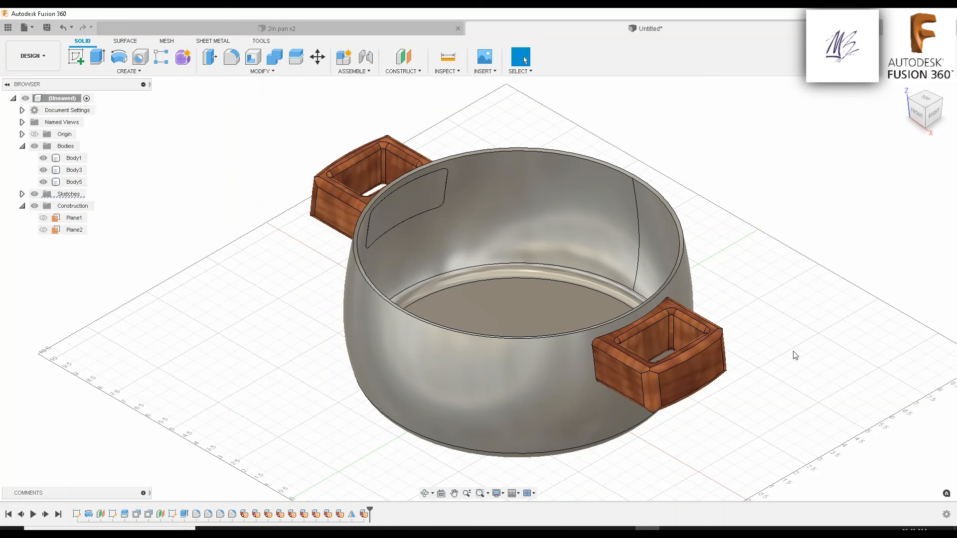
{"action": "left_click", "coordinate": [310, 27]}
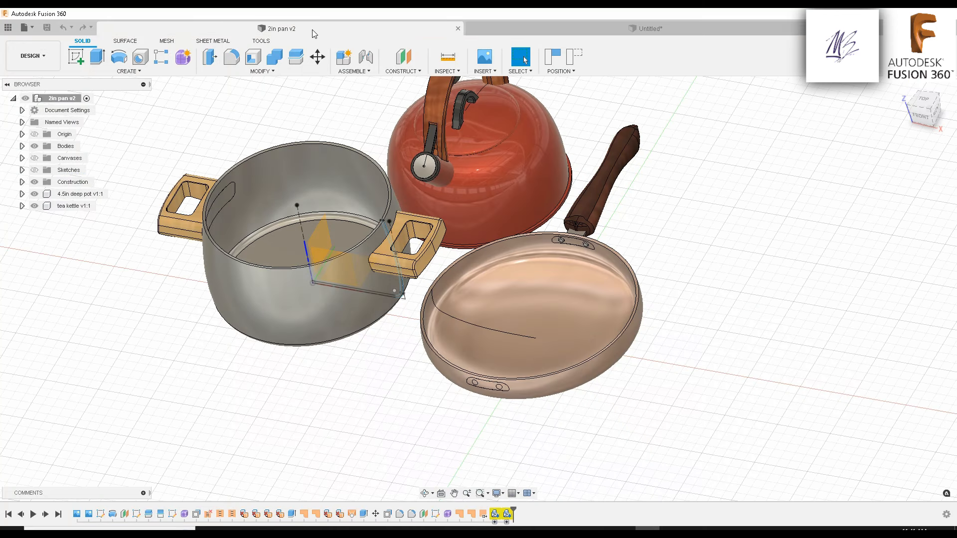
{"action": "middle_click_drag", "start_coordinate": [755, 349], "coordinate": [727, 350], "text": "shift"}
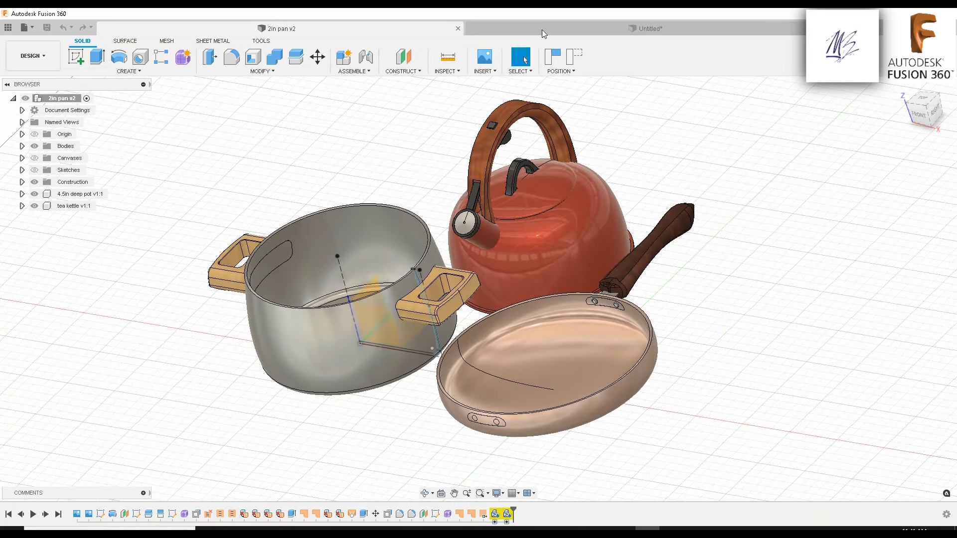
{"action": "left_click", "coordinate": [513, 29]}
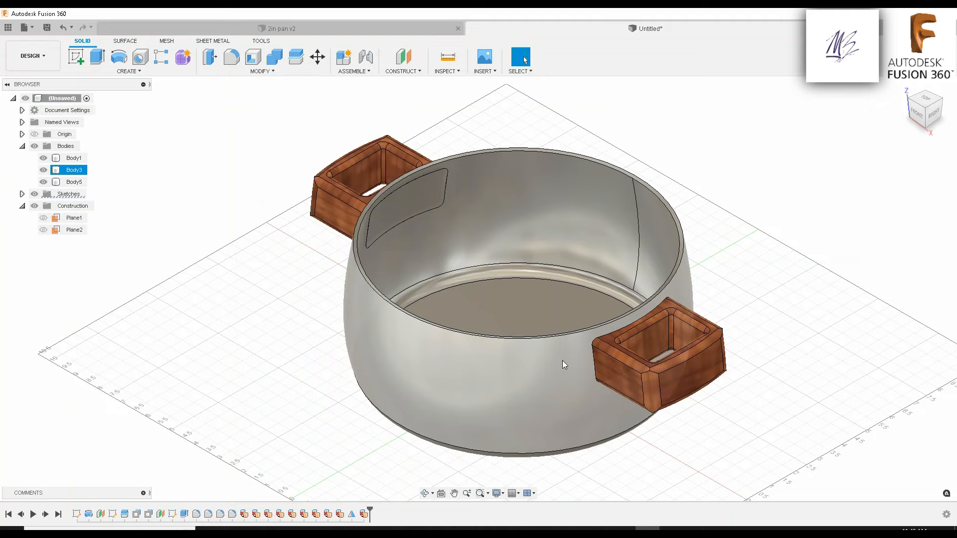
{"action": "middle_click_drag", "start_coordinate": [713, 205], "coordinate": [679, 181], "text": "shift"}
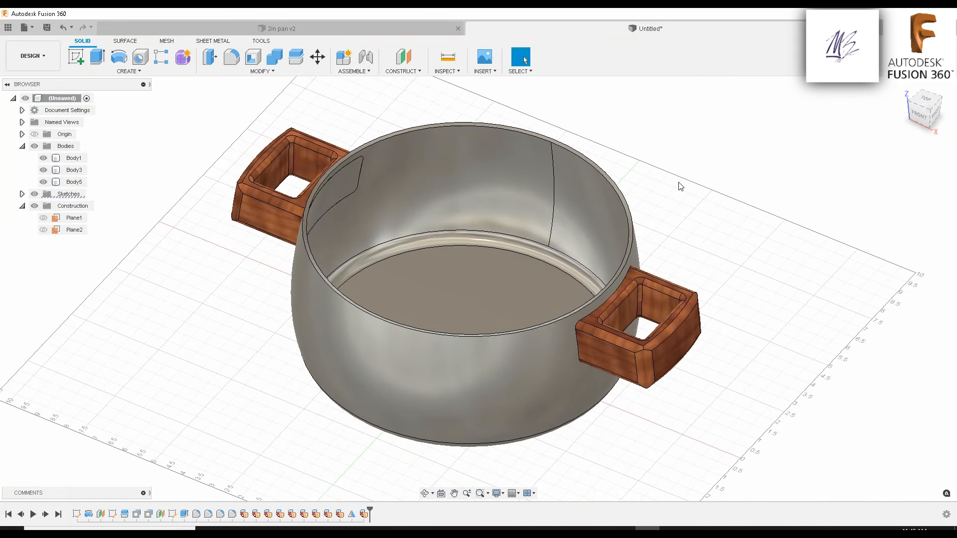